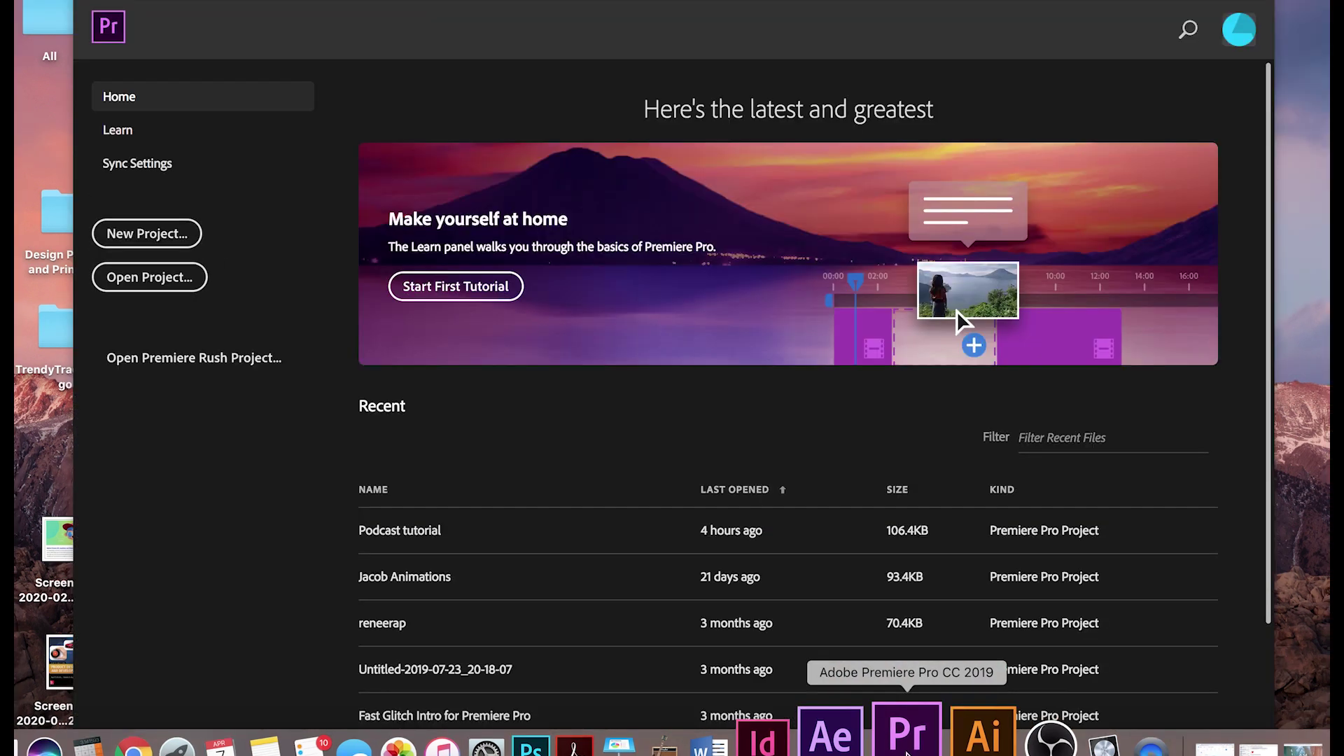
- Create a new project named My First Video, keeping the desktop folder MSOTW 1 as its location
drag(748, 2, 751, 0)
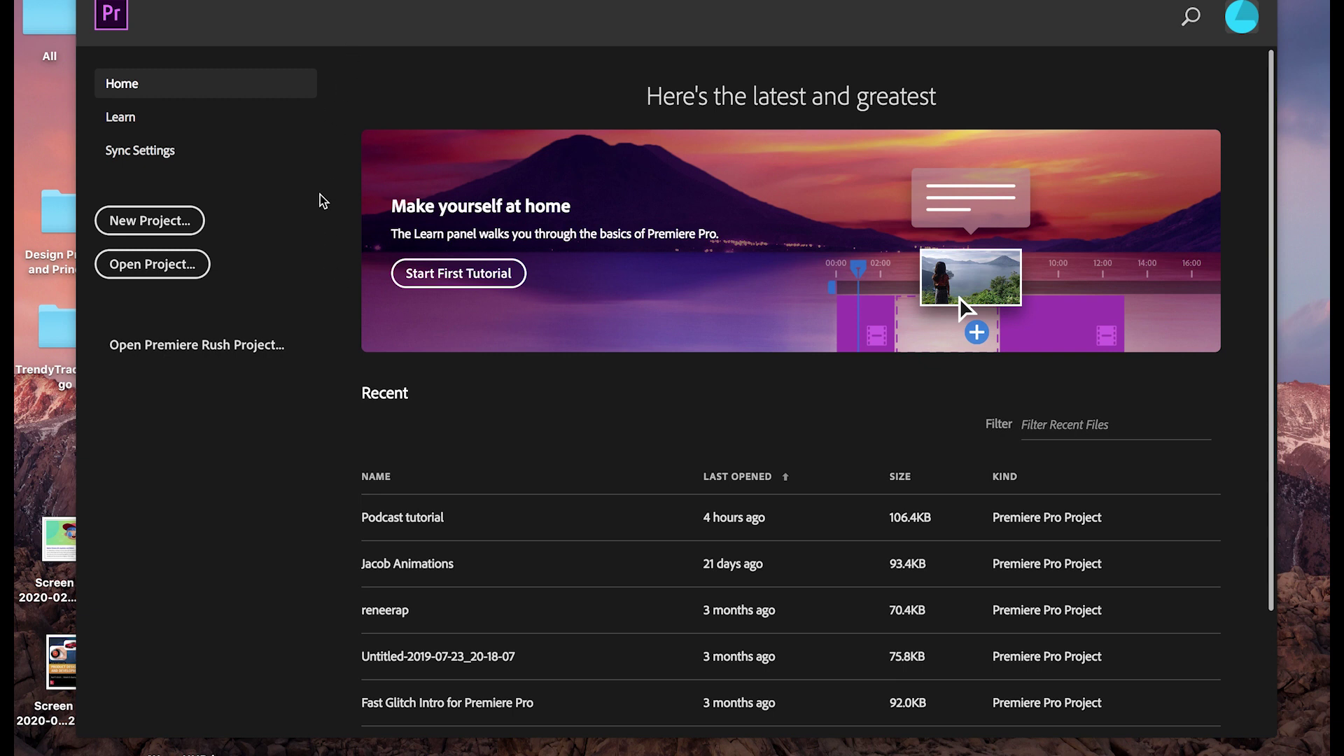
drag(389, 0, 388, 0)
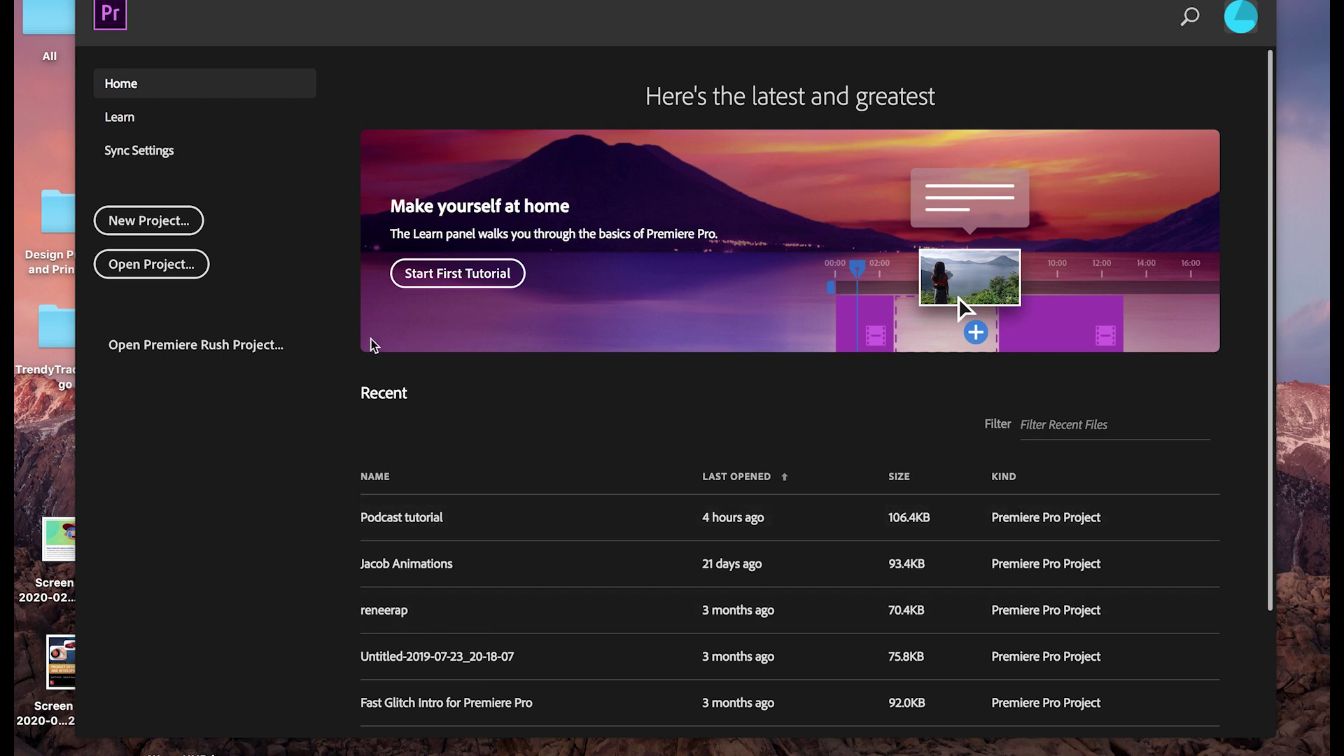
click(170, 226)
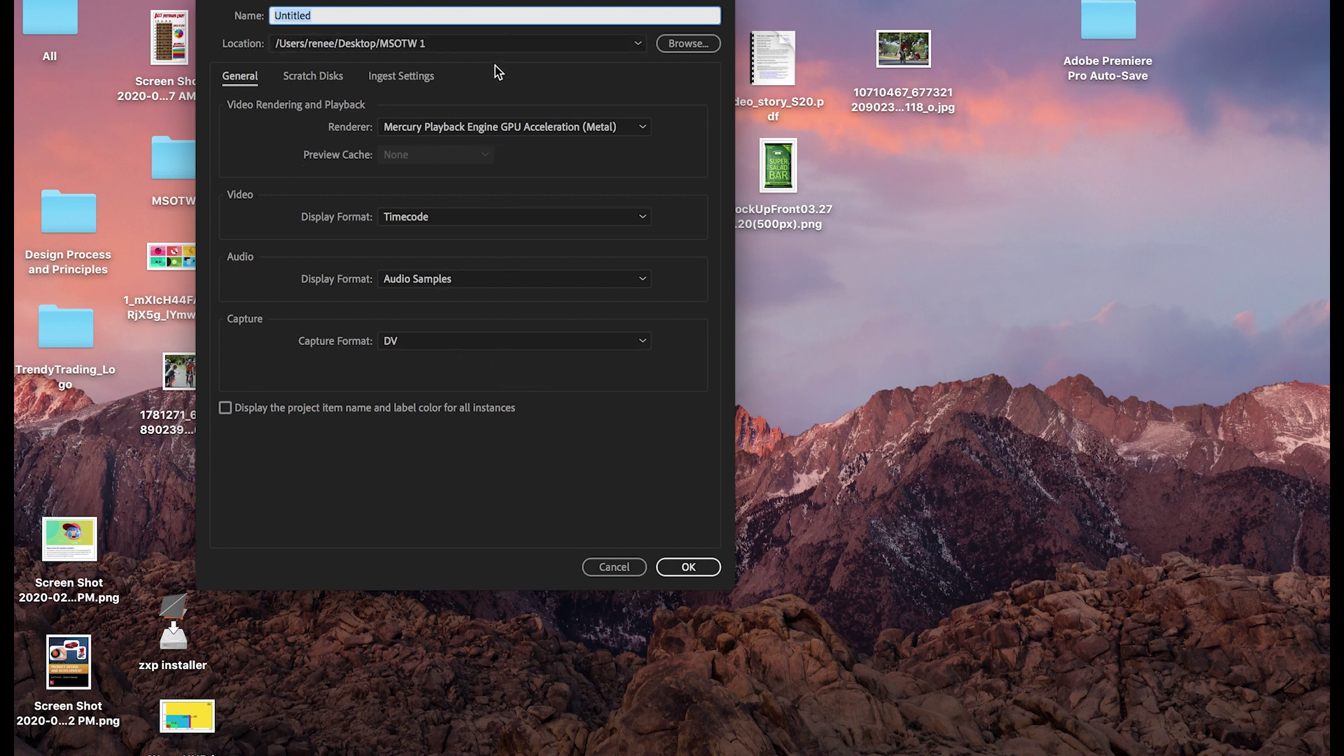
click(612, 44)
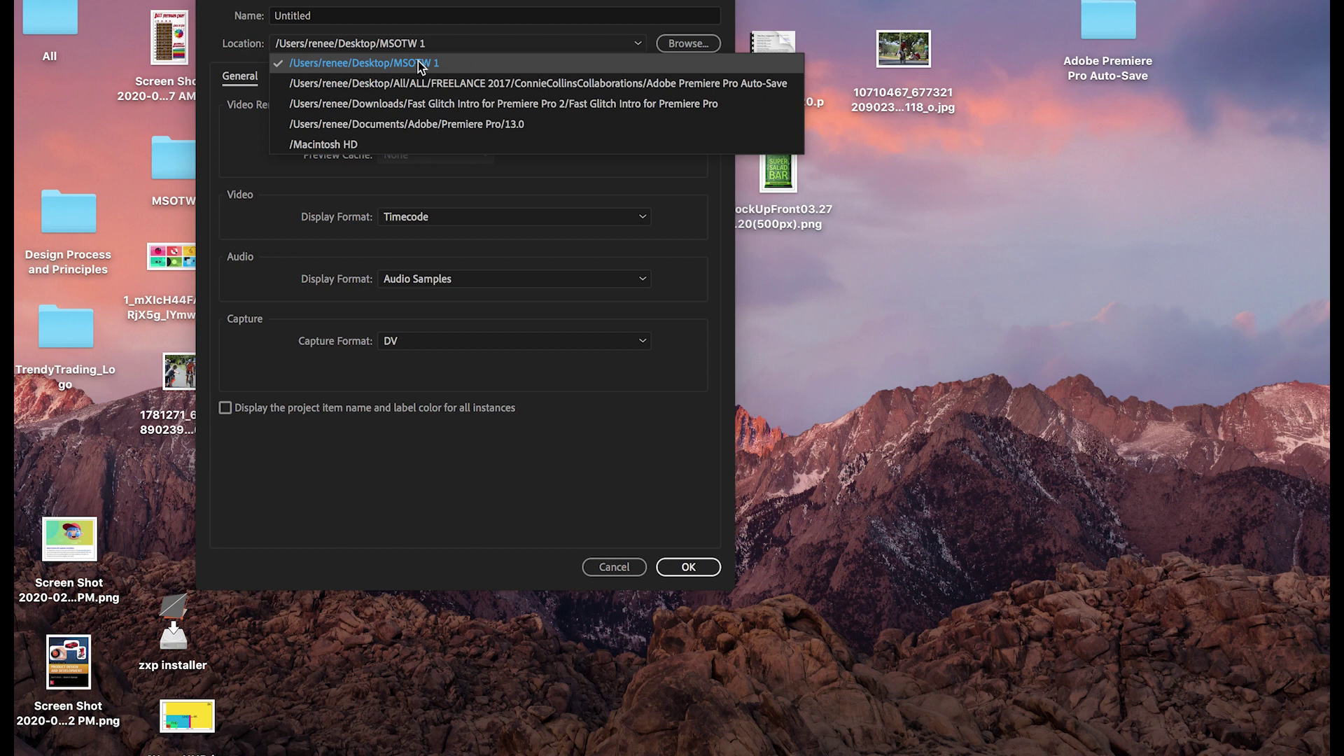
click(439, 45)
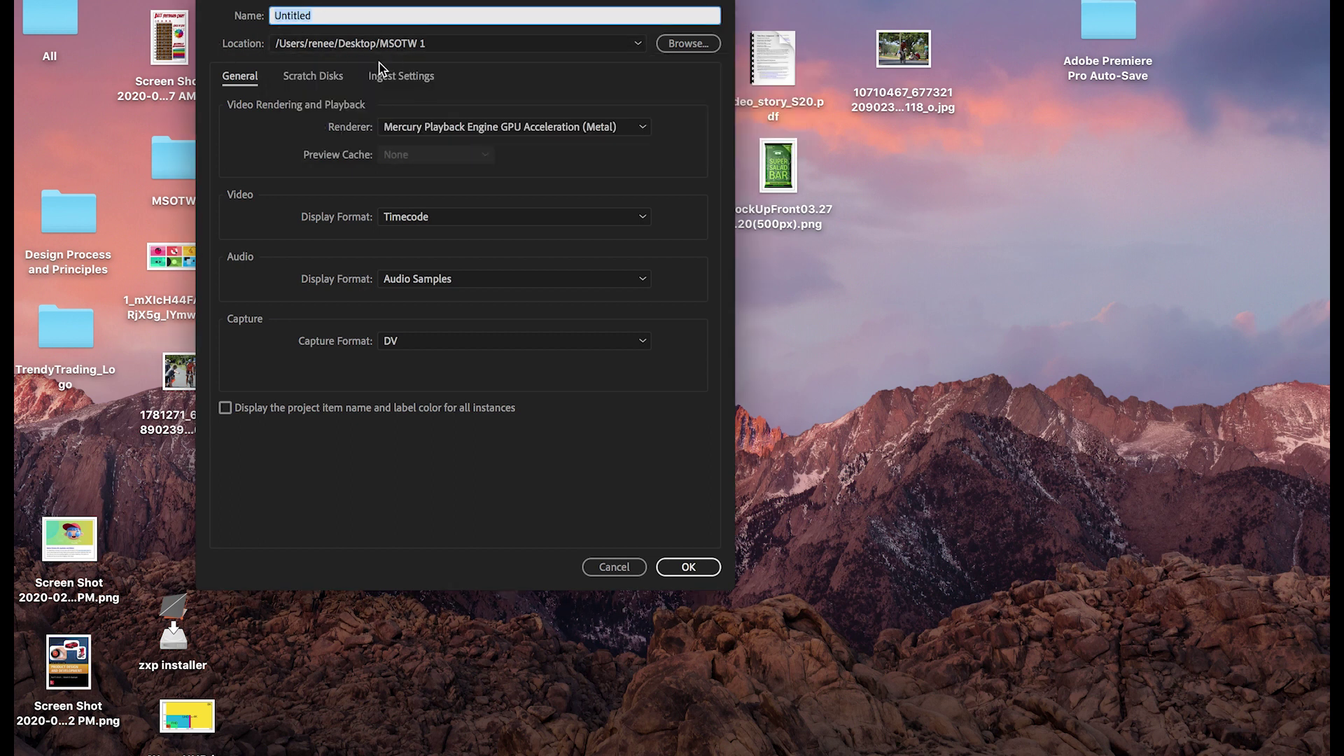
text(My First Video)
click(681, 564)
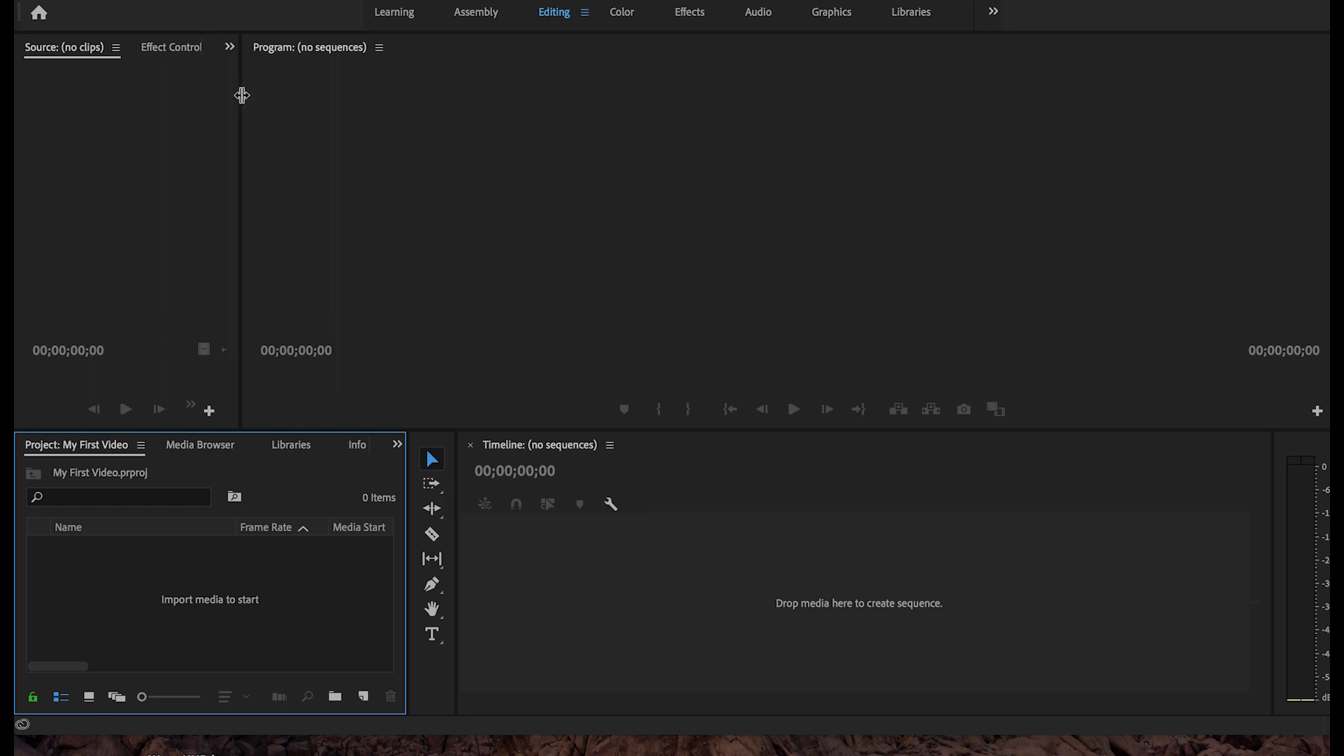
- Widen the Source monitor to nearly half the window width and choose the Editing workspace
drag(242, 89, 633, 171)
mouse_move(91, 442)
mouse_down()
mouse_move(112, 52)
mouse_move(96, 447)
mouse_up()
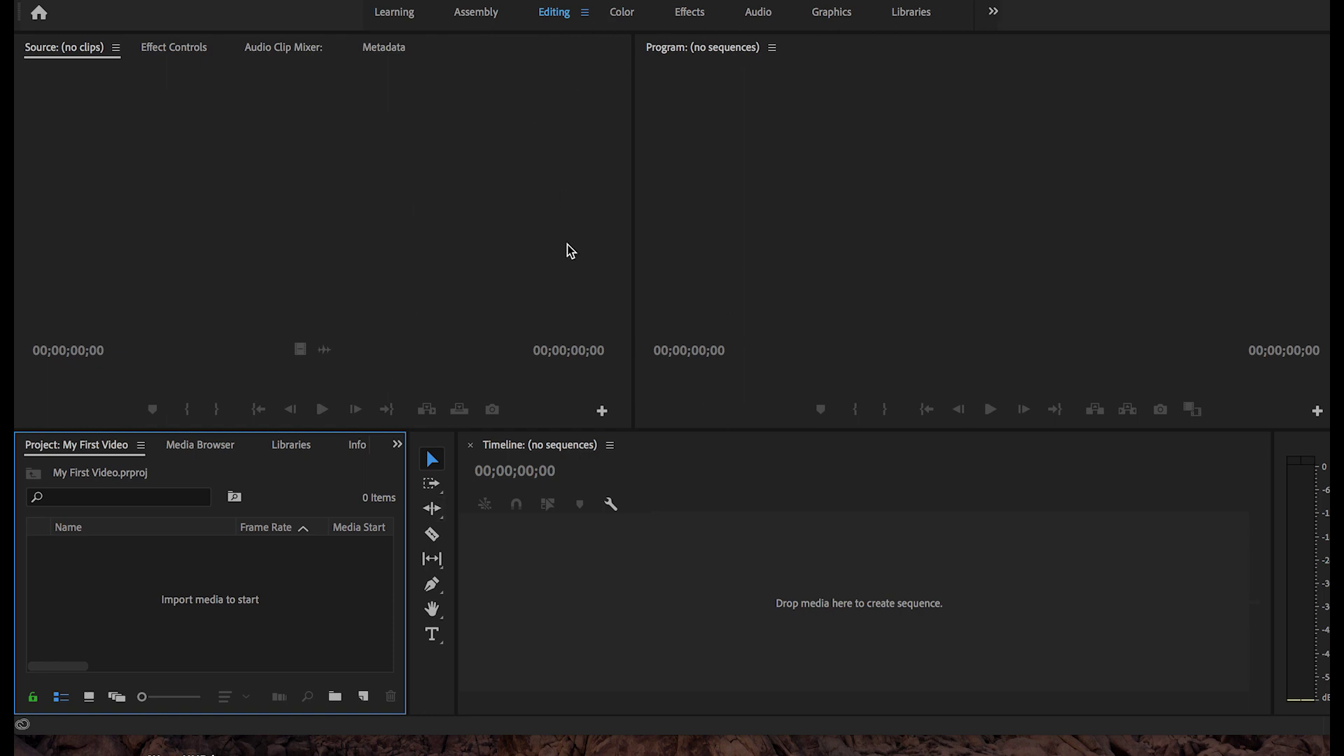
click(553, 0)
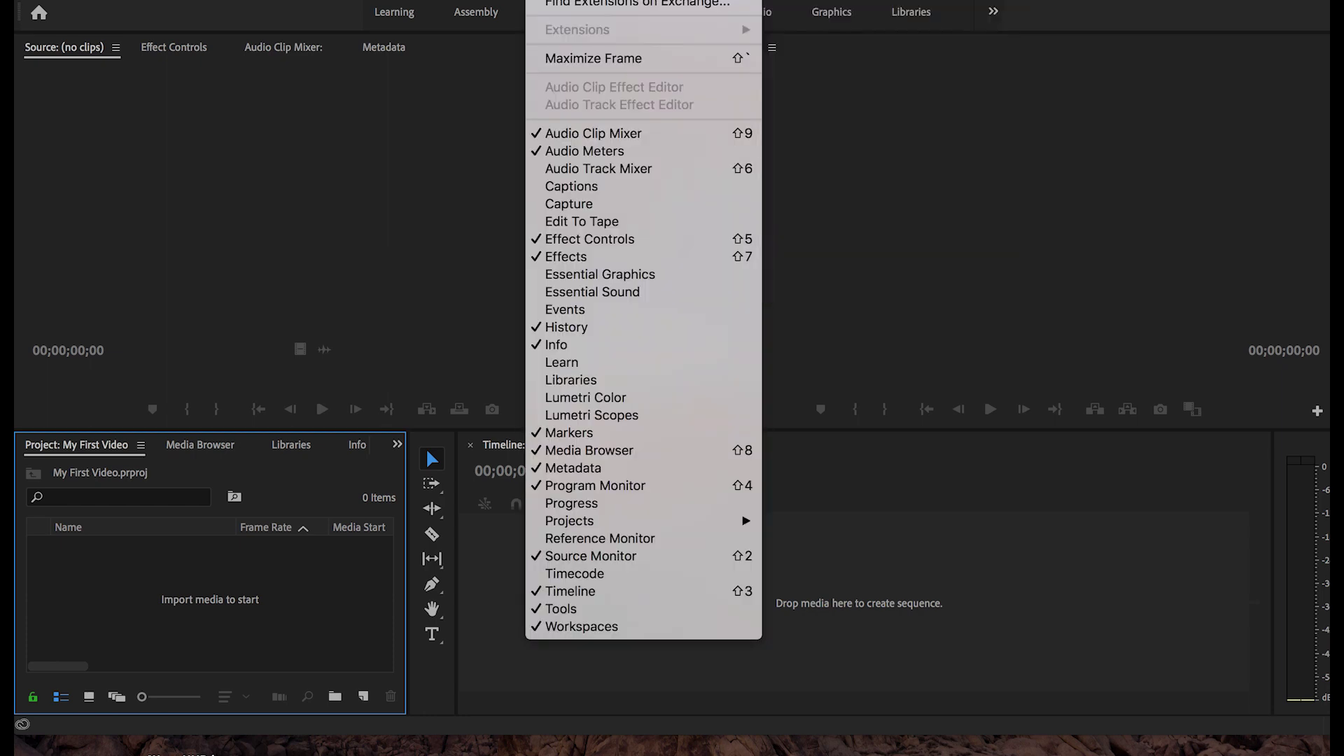
mouse_move(588, 0)
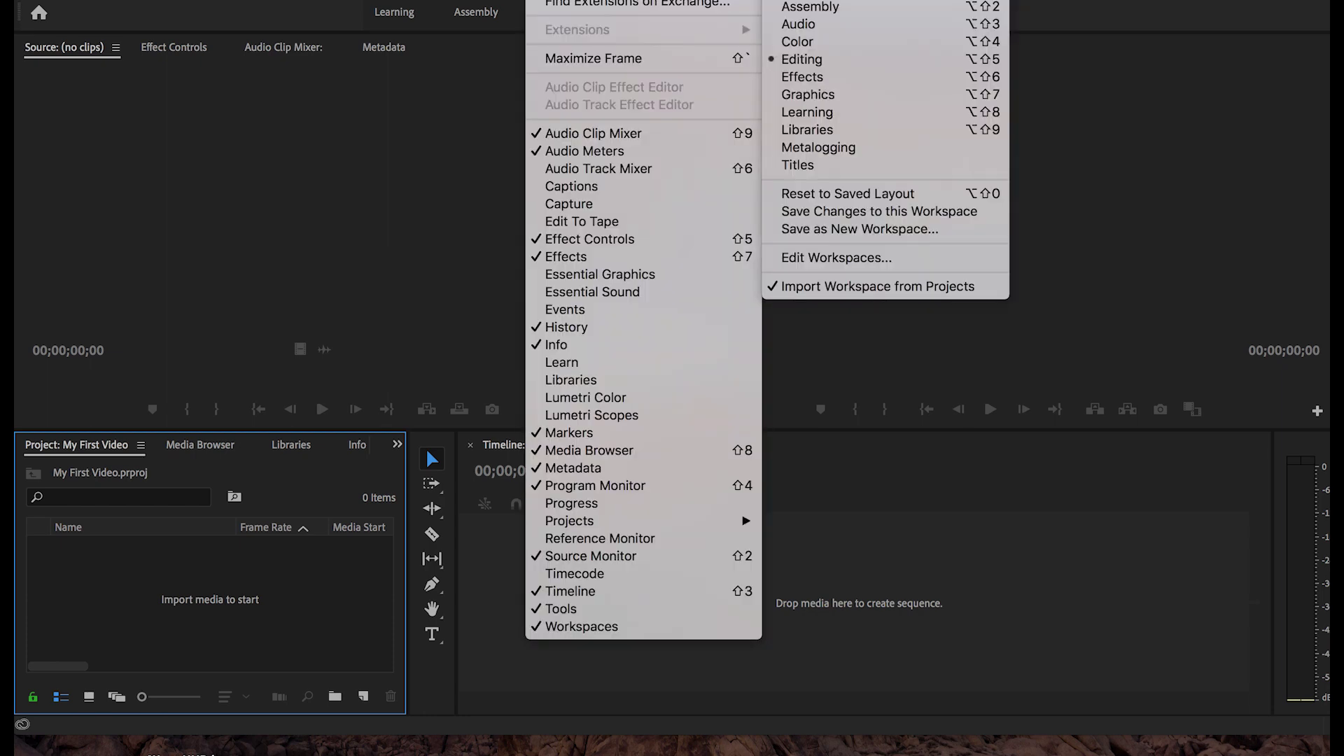
click(803, 68)
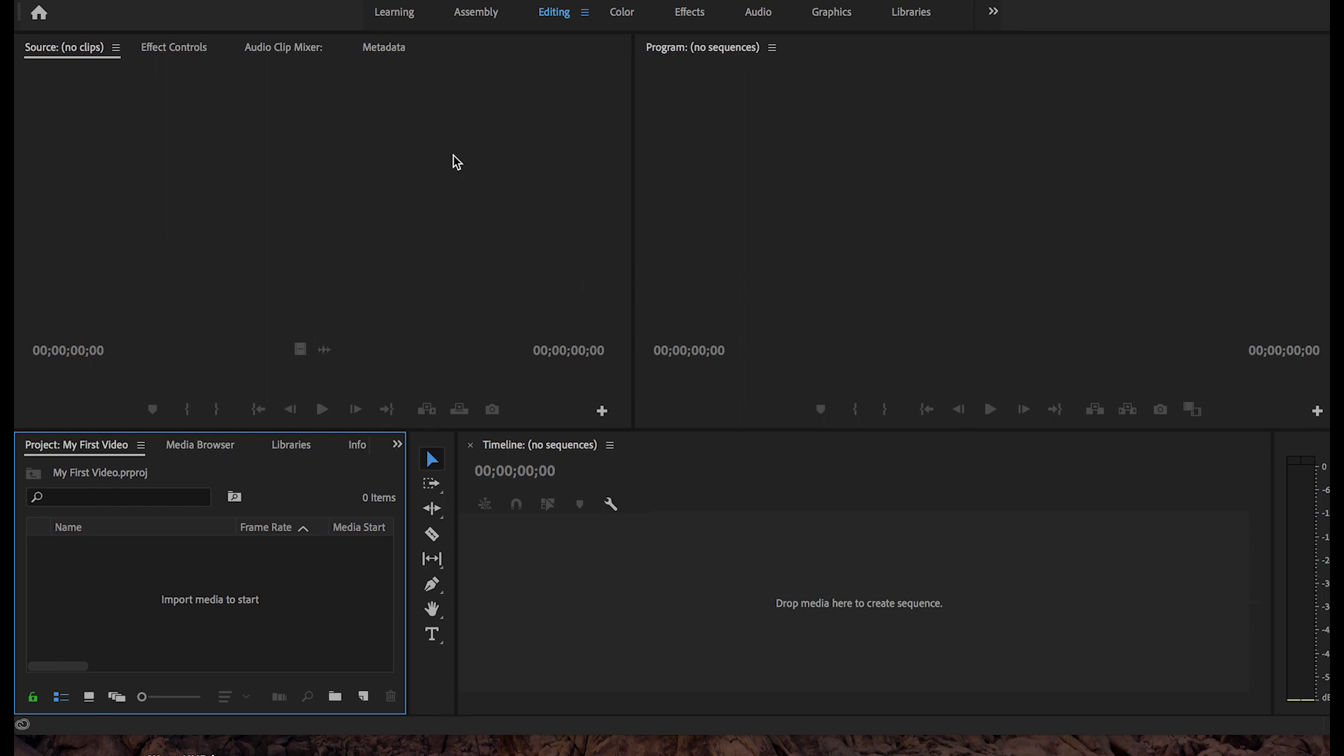
drag(667, 1, 667, 0)
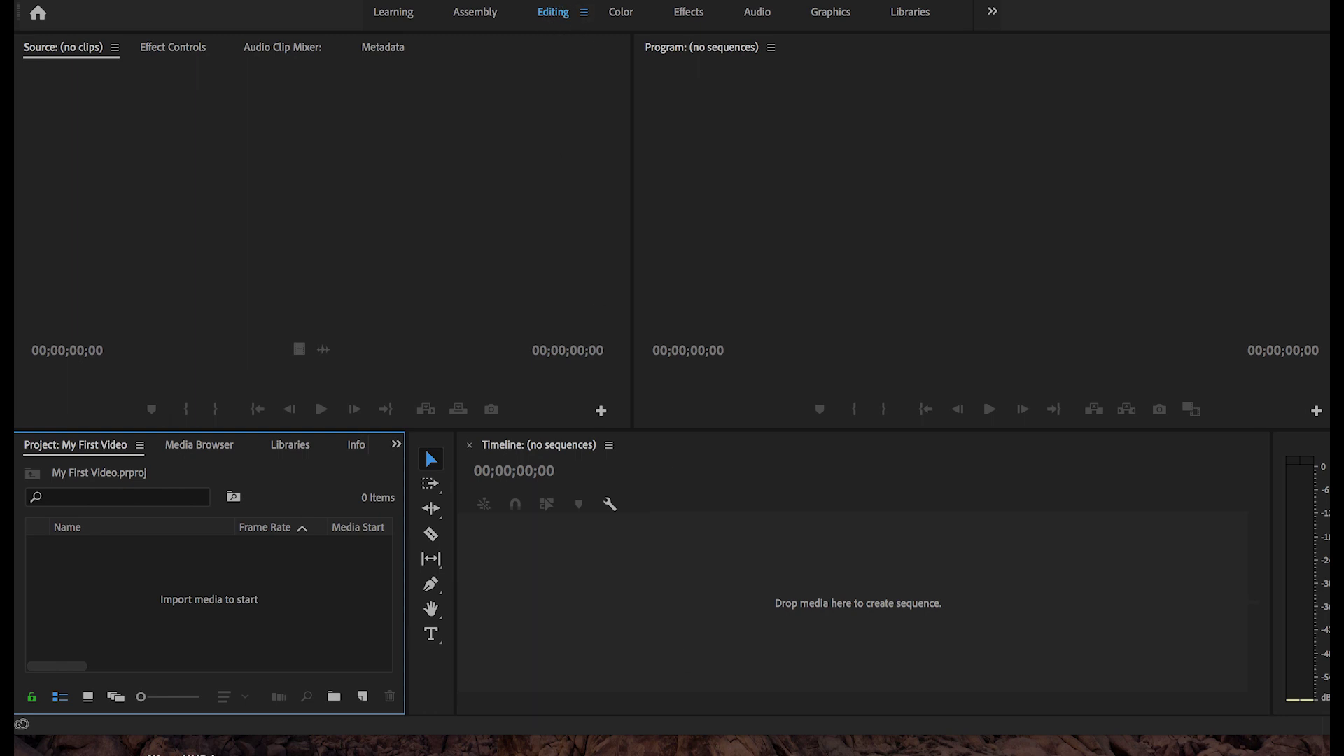
- Switch to Google Chrome and open the Pixabay page pixabay.com/service/terms/
mouse_move(684, 731)
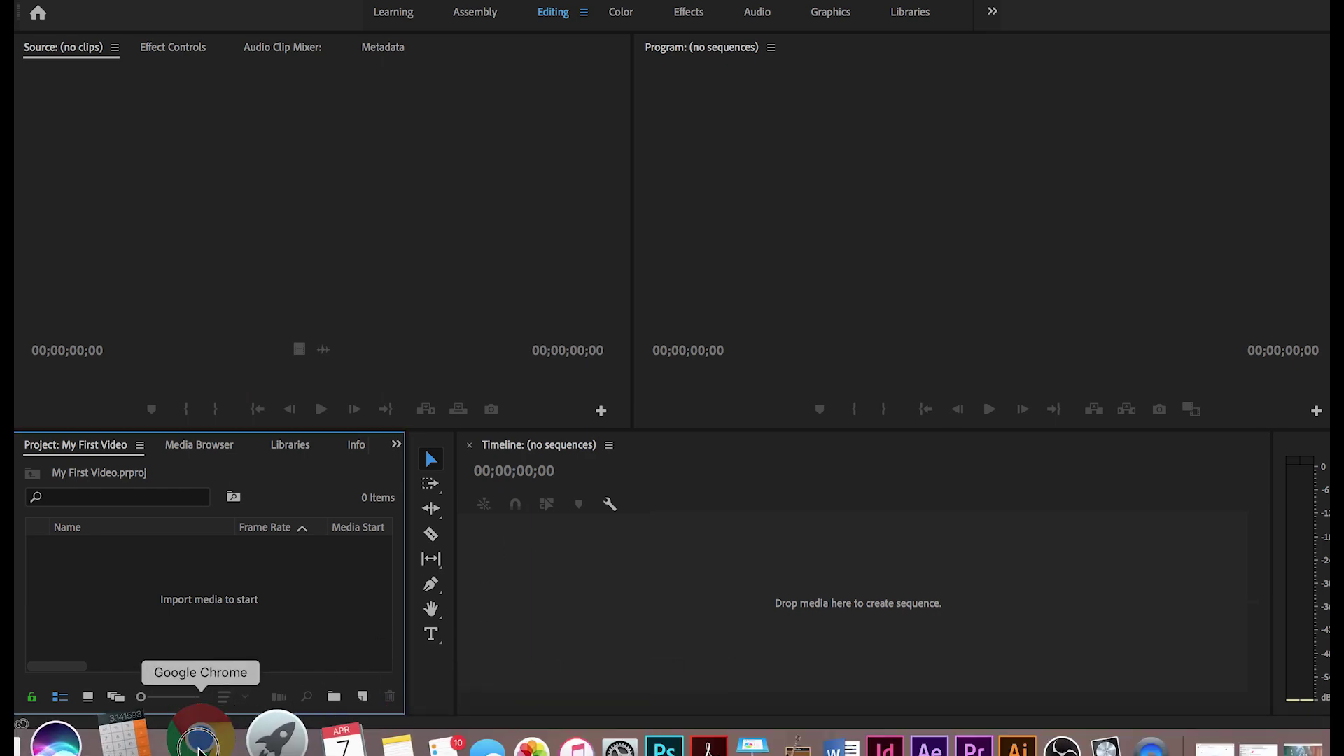
click(195, 732)
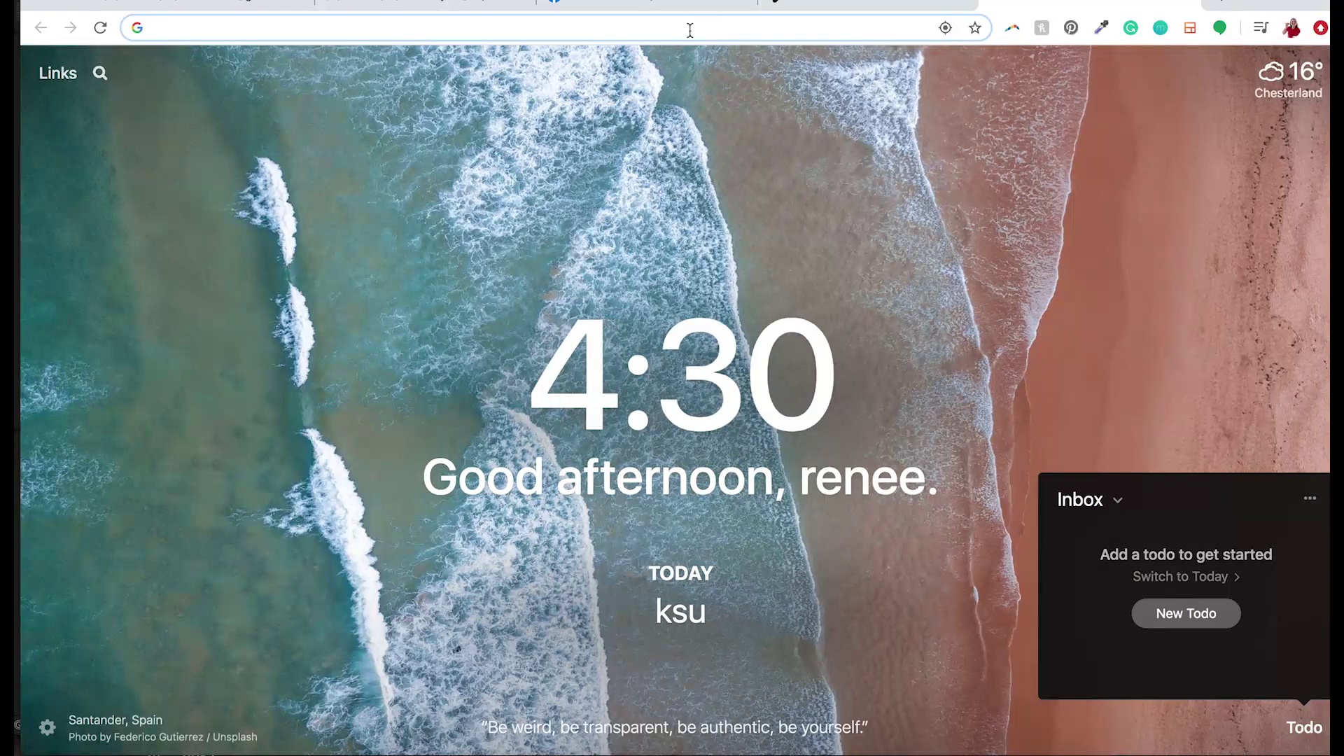
text(pixabay.com/en/service/terms/)
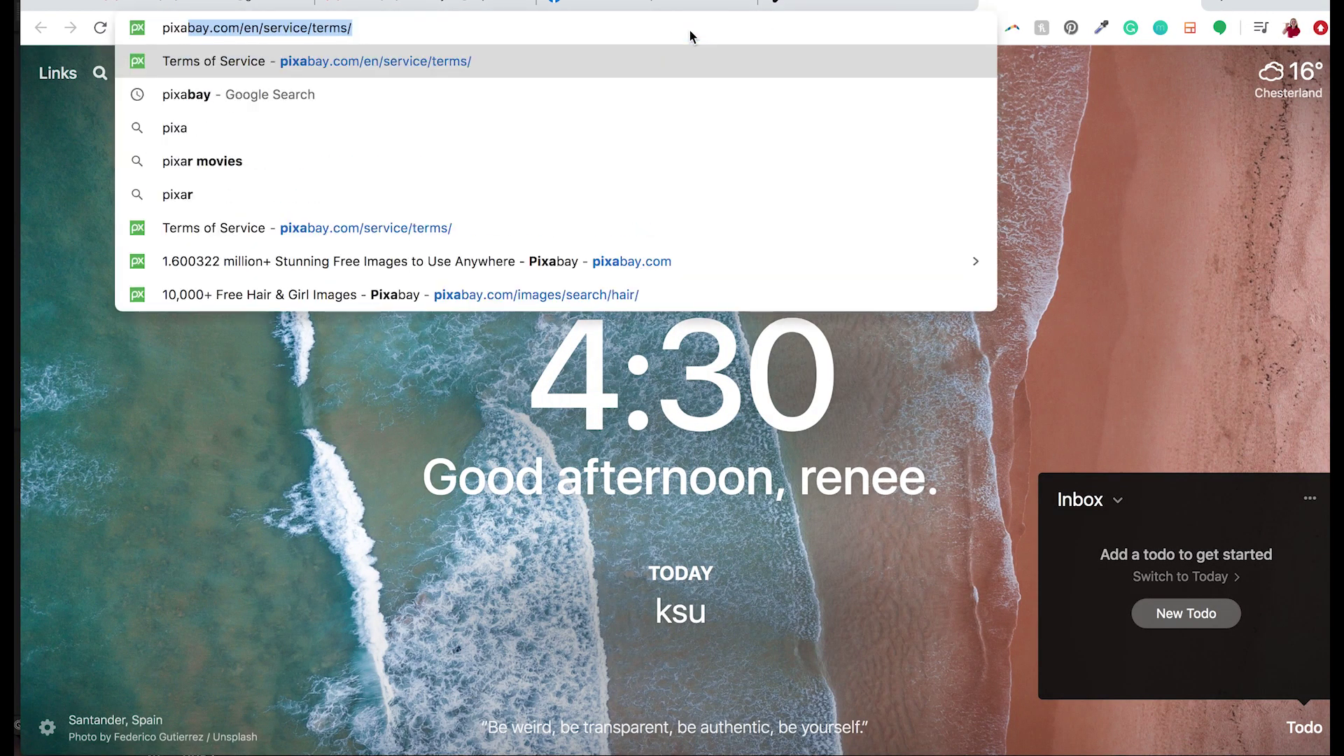
key(Down)
key(Down)
key(Down)
key(Down)
key(Down)
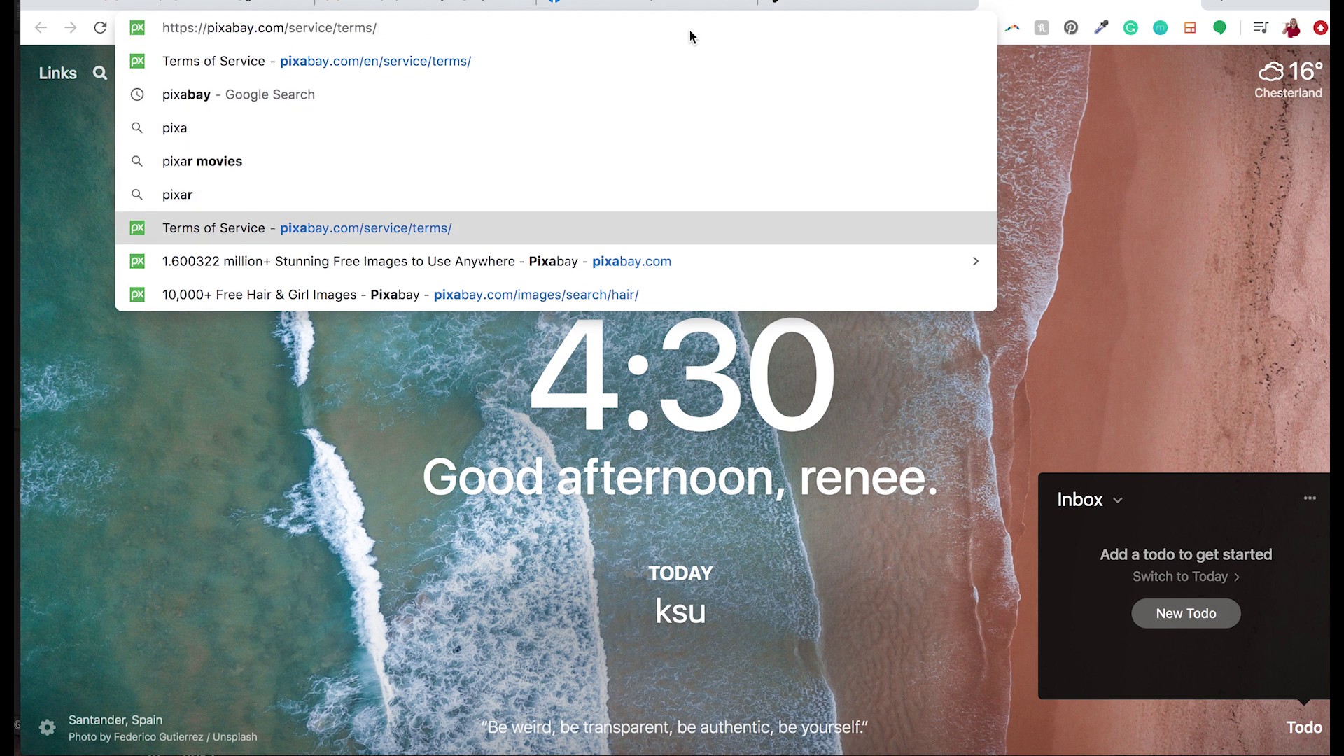
key(Return)
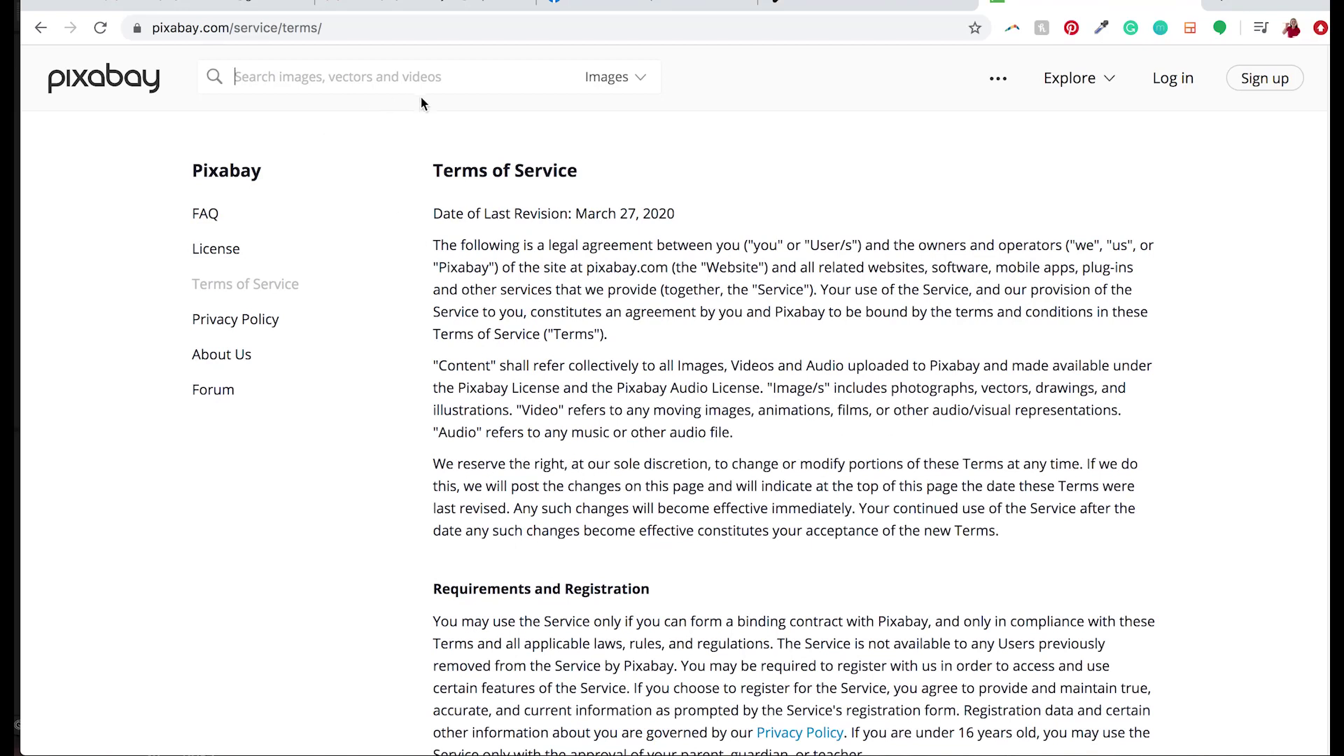
- Restrict the Pixabay search to videos and search for "drone"
click(606, 79)
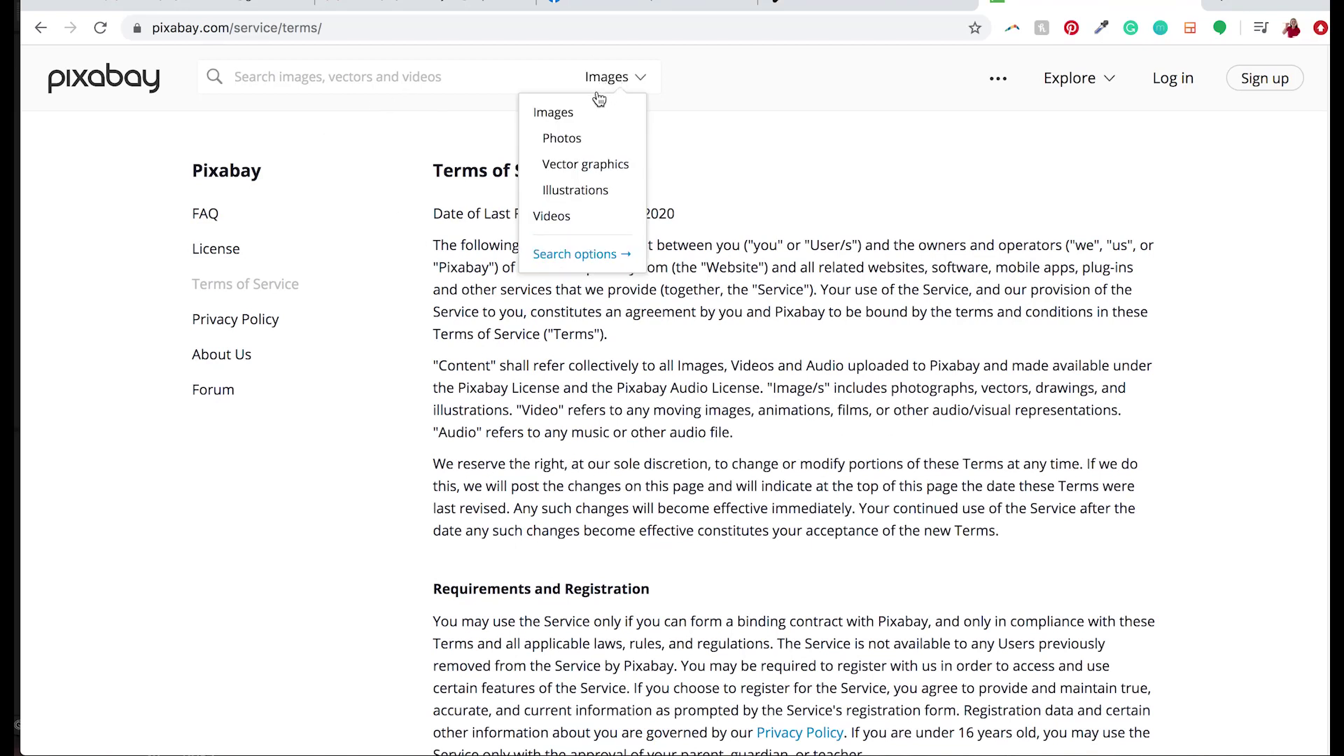
click(550, 215)
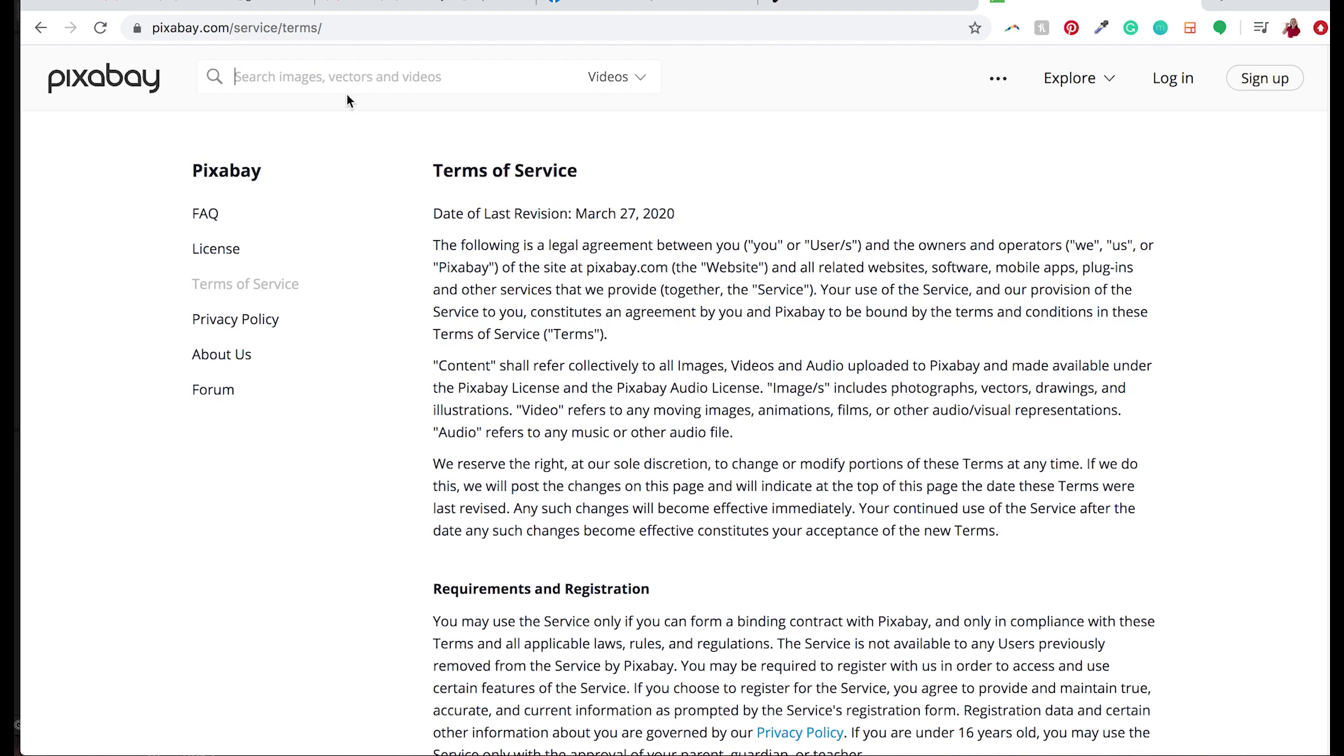
text(drone)
key(Return)
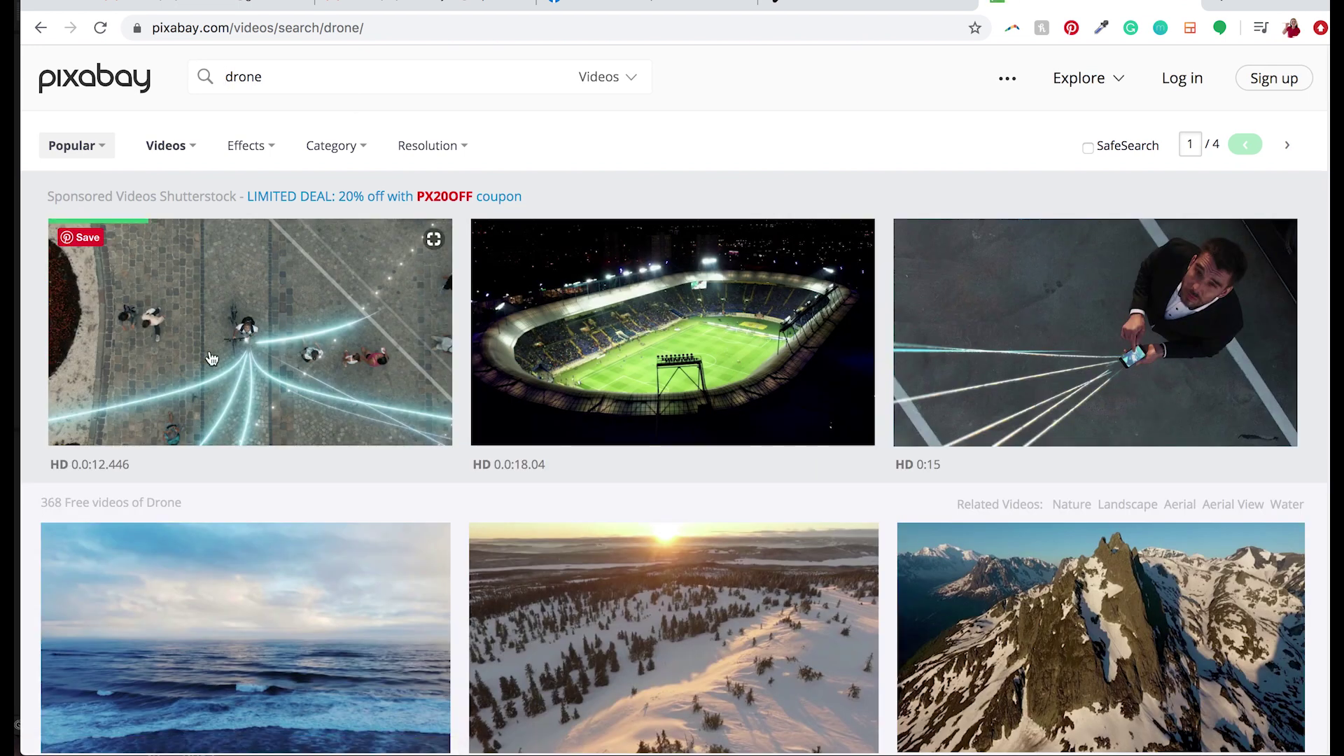
- Browse the free drone videos in the search results for suitable landscape footage
scroll(489, 483, down, 5)
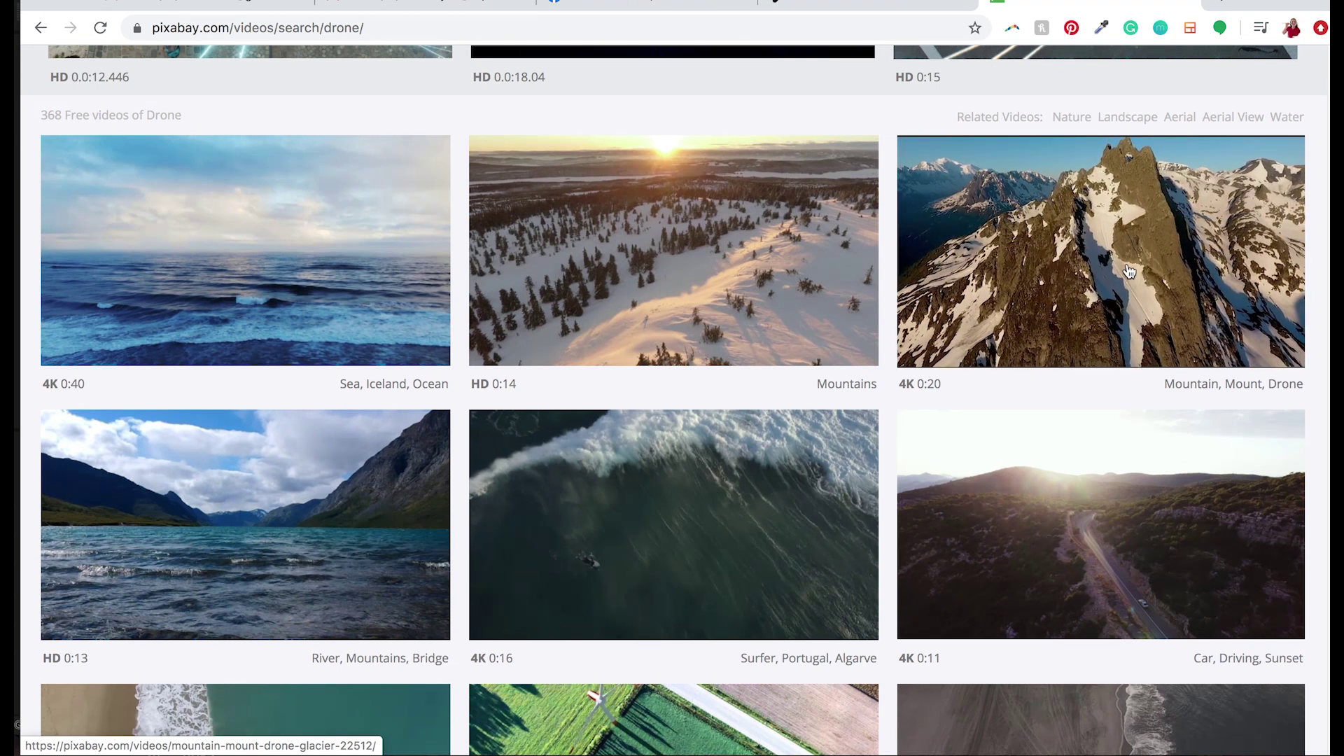
scroll(801, 509, down, 8)
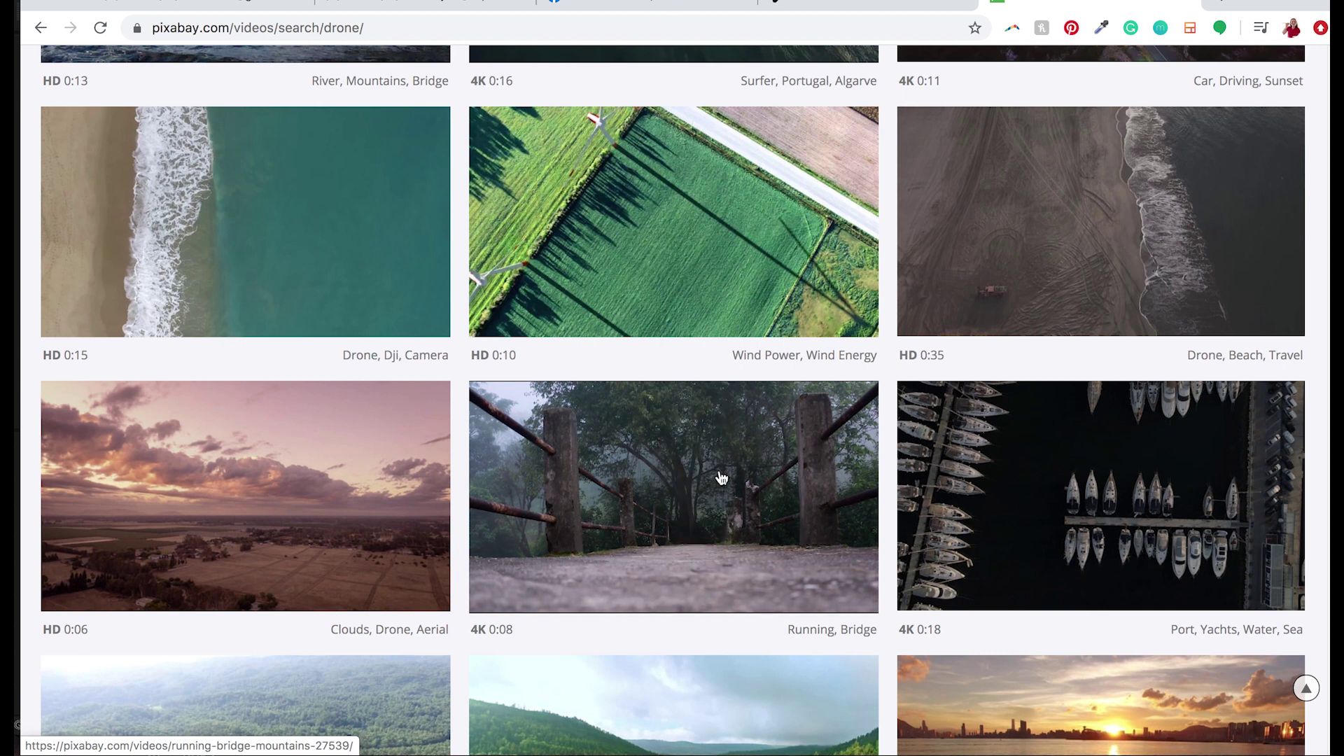
scroll(759, 542, down, 5)
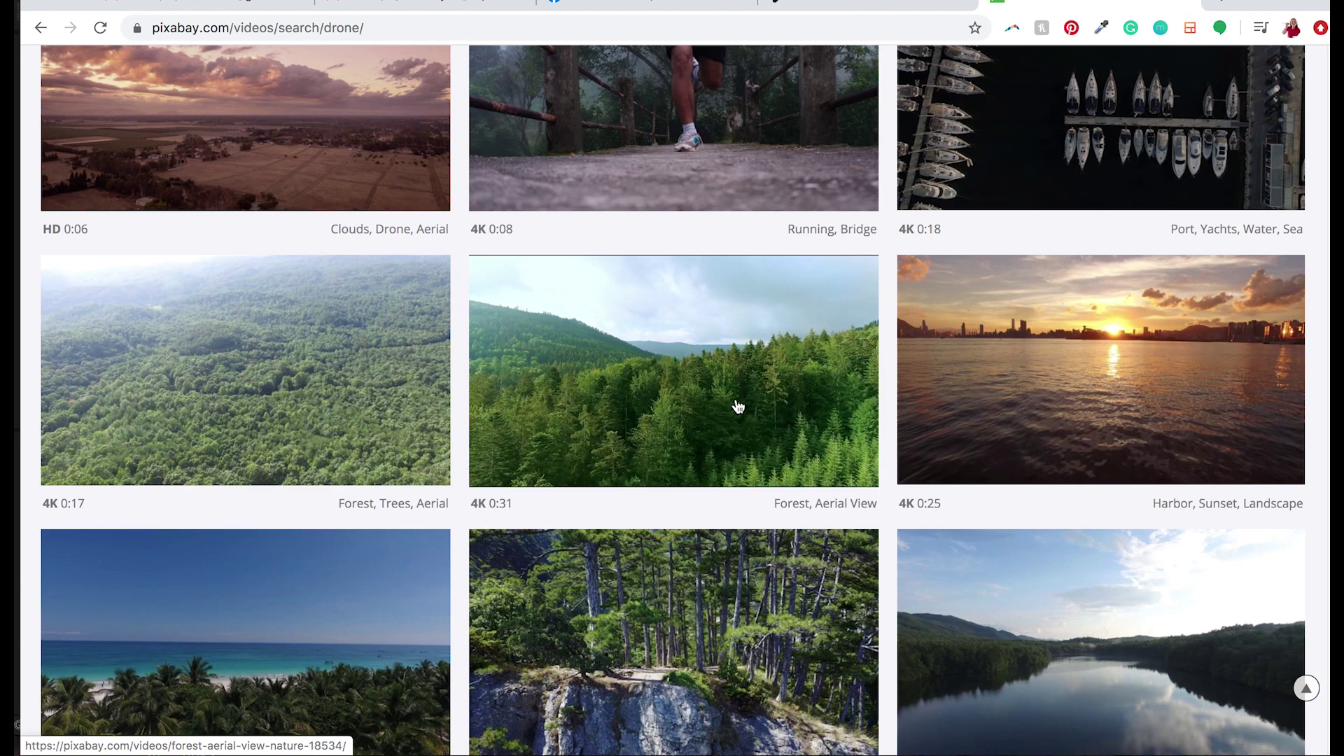
scroll(750, 424, down, 4)
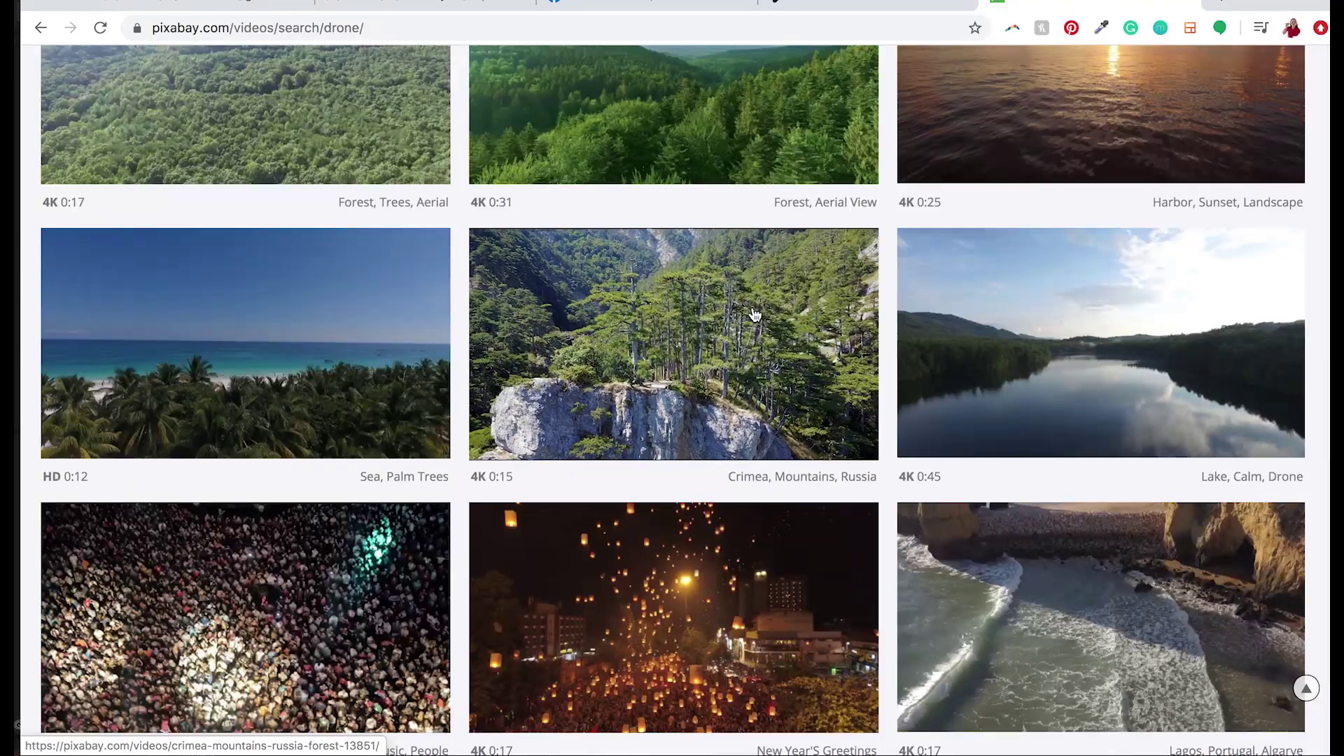
scroll(742, 350, up, 10)
scroll(728, 394, up, 9)
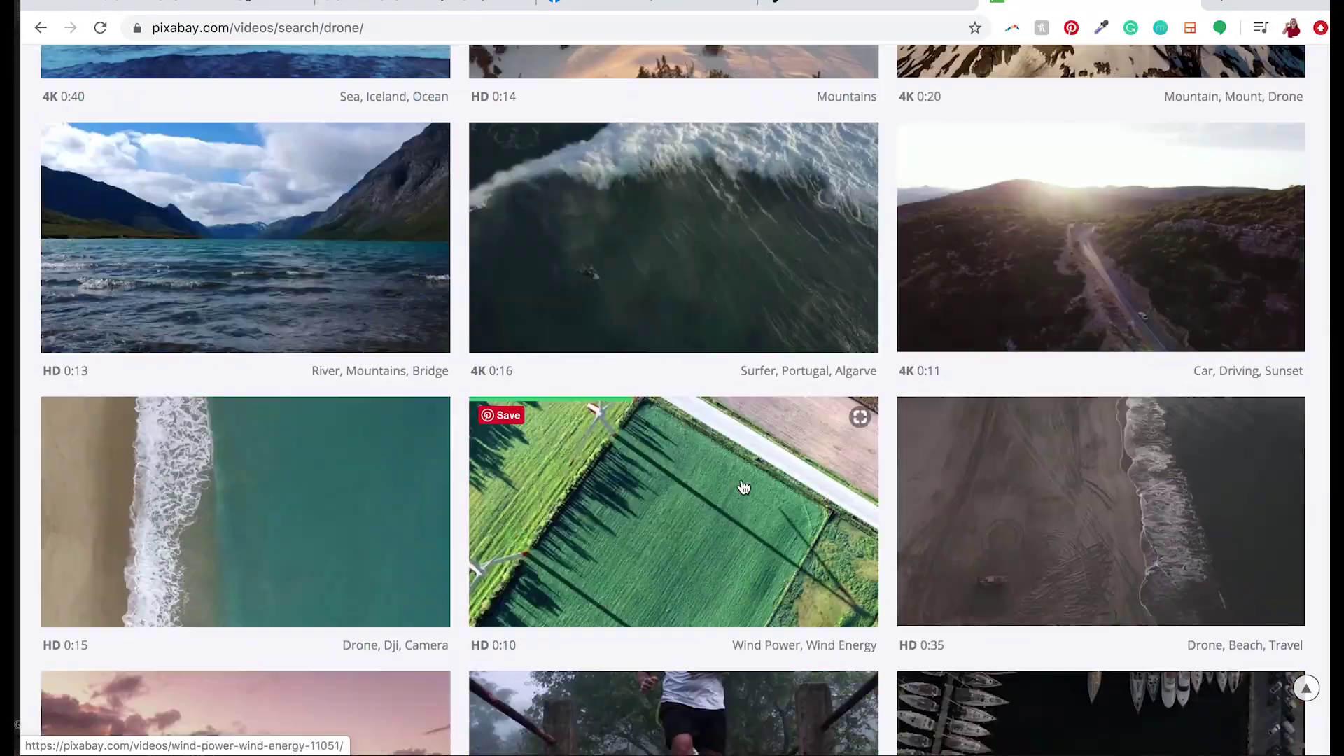
scroll(747, 521, up, 5)
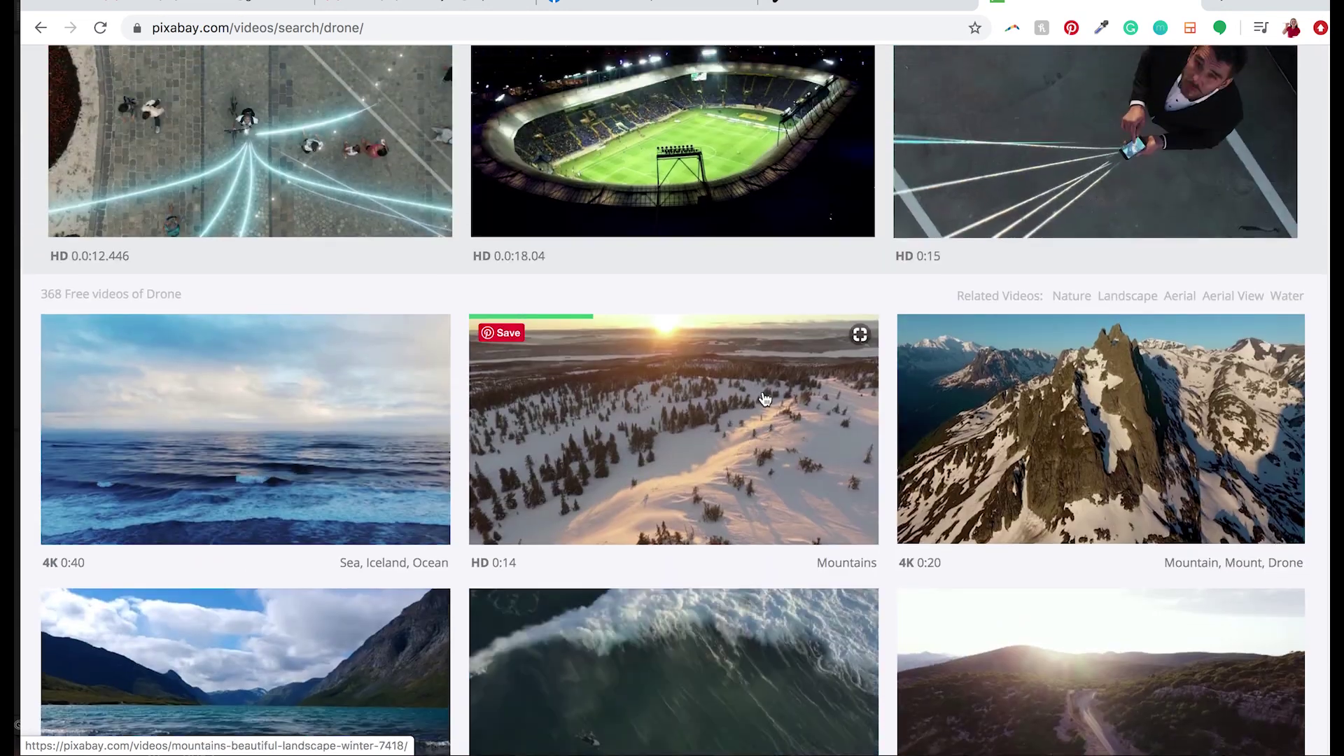
scroll(757, 457, down, 6)
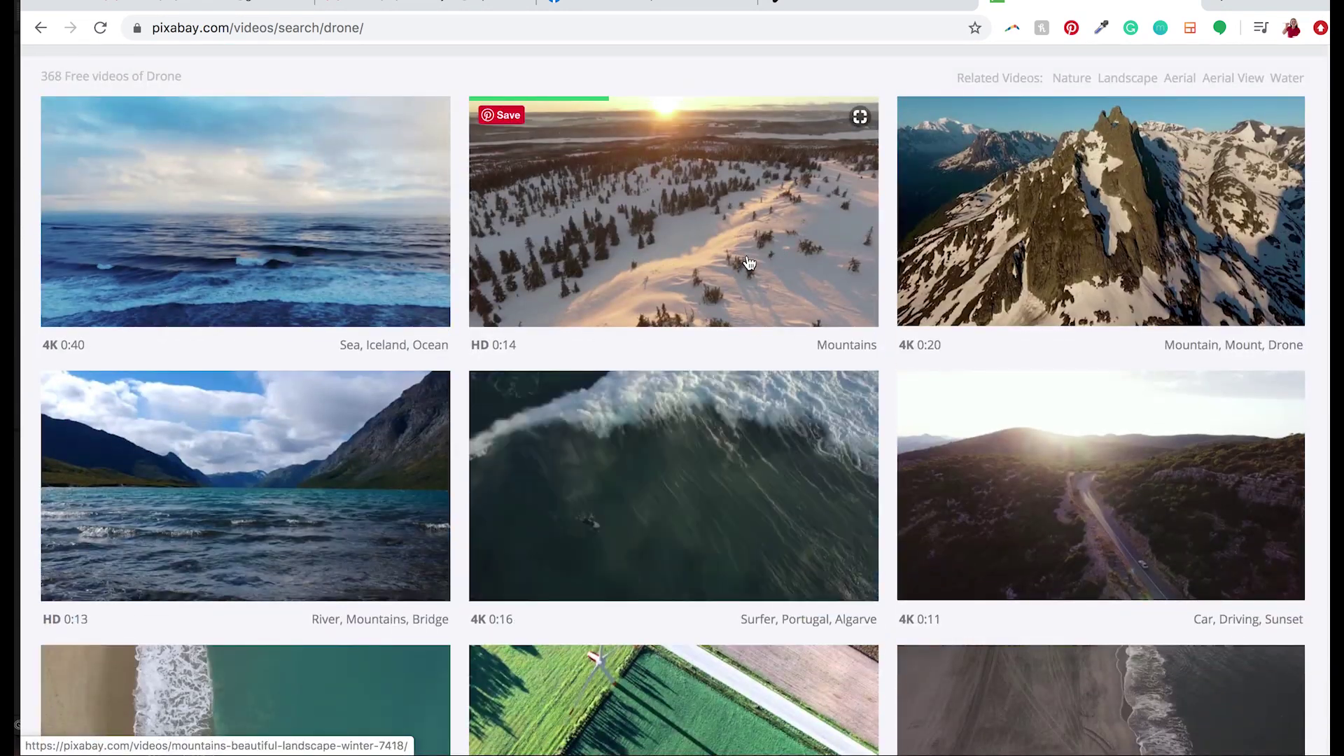
scroll(767, 469, down, 2)
scroll(309, 181, down, 3)
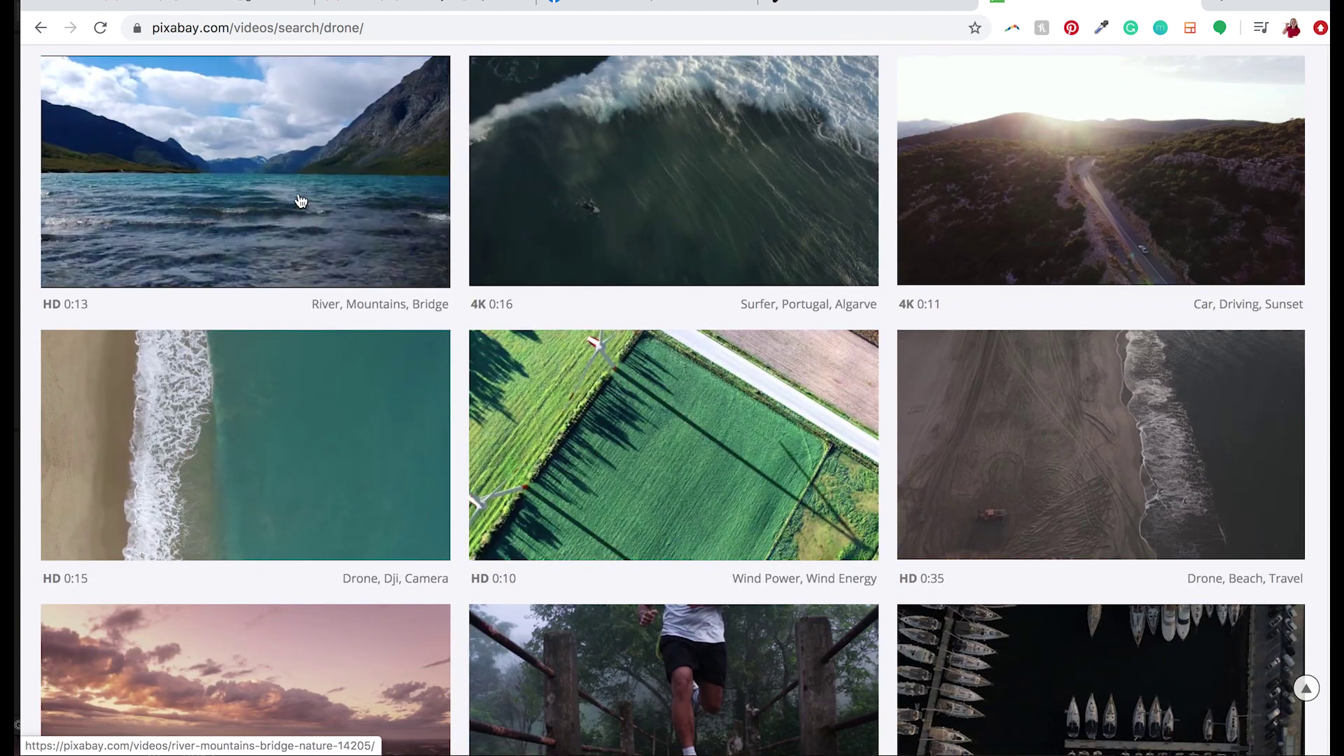
scroll(255, 210, up, 2)
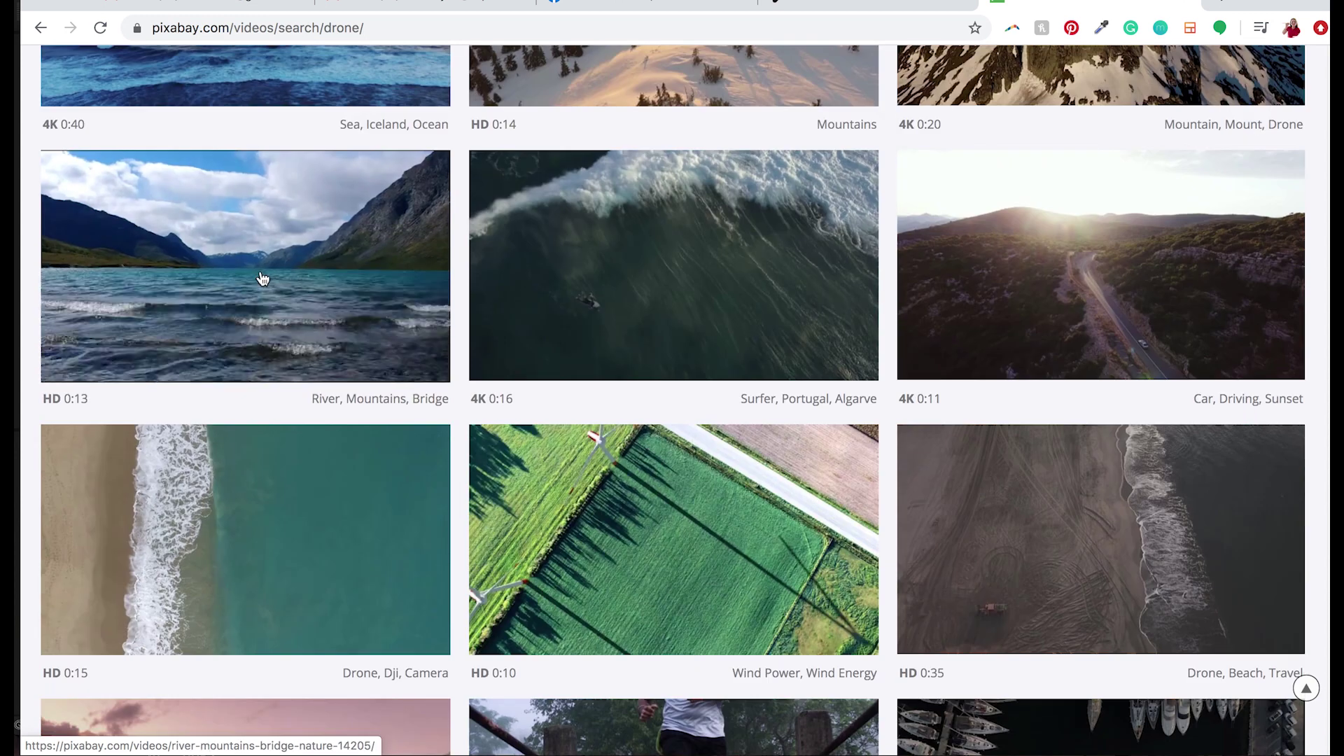
scroll(616, 420, down, 2)
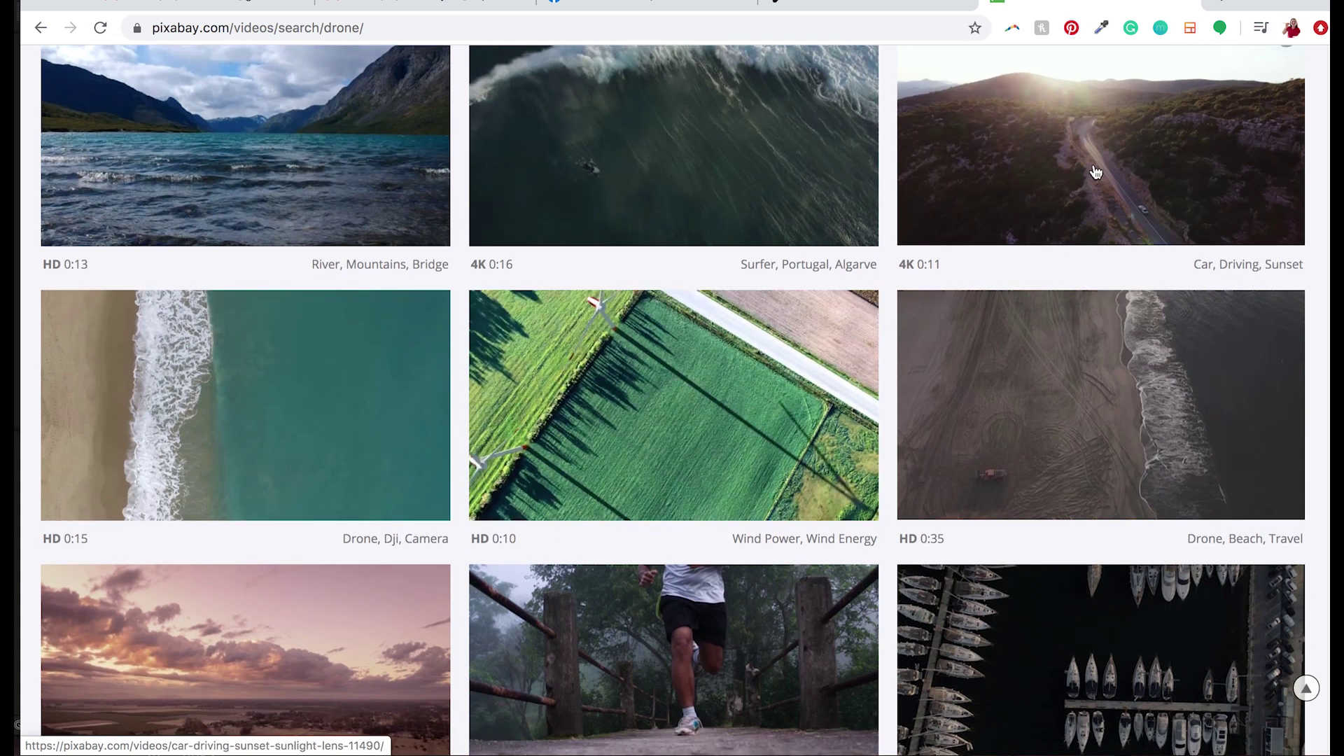
scroll(1096, 173, up, 2)
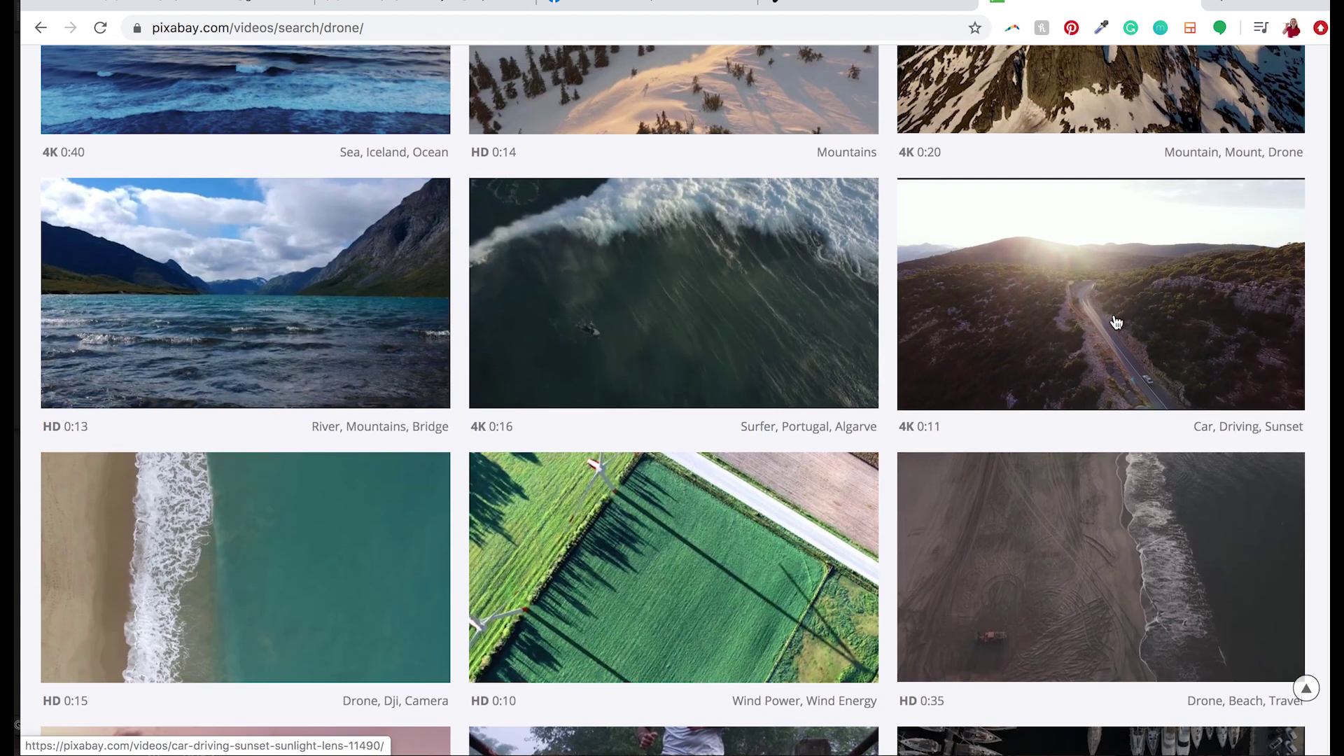
- Download the Car, Driving, Sunset video as a 3840×2160 MP4 and return to the drone search results
click(1092, 350)
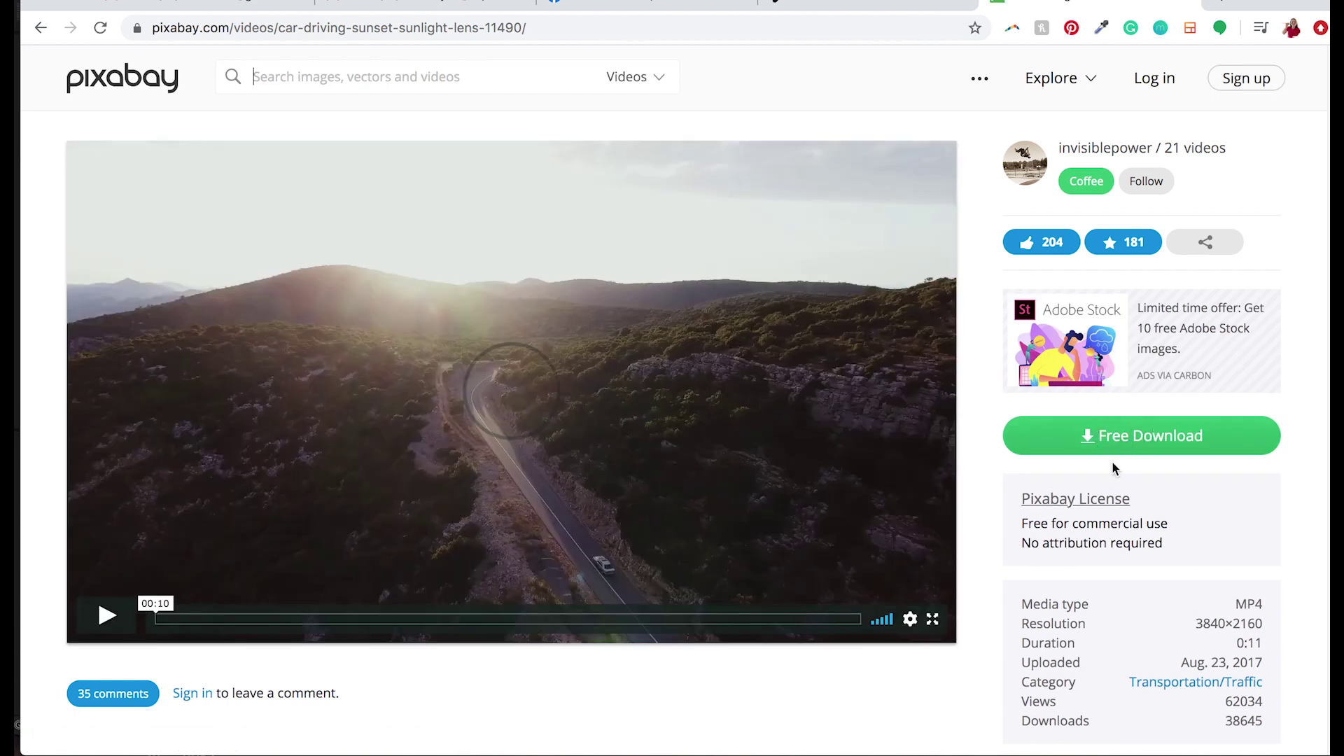
click(1108, 454)
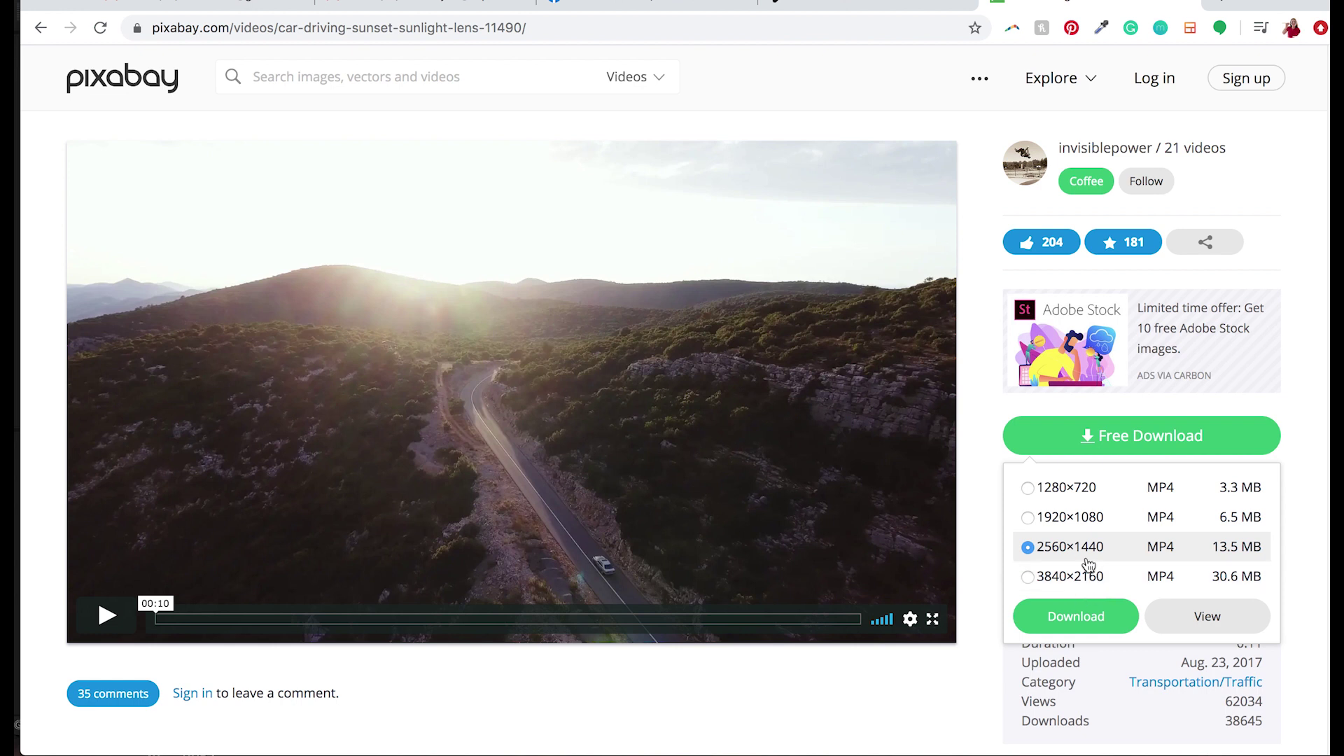
click(1028, 576)
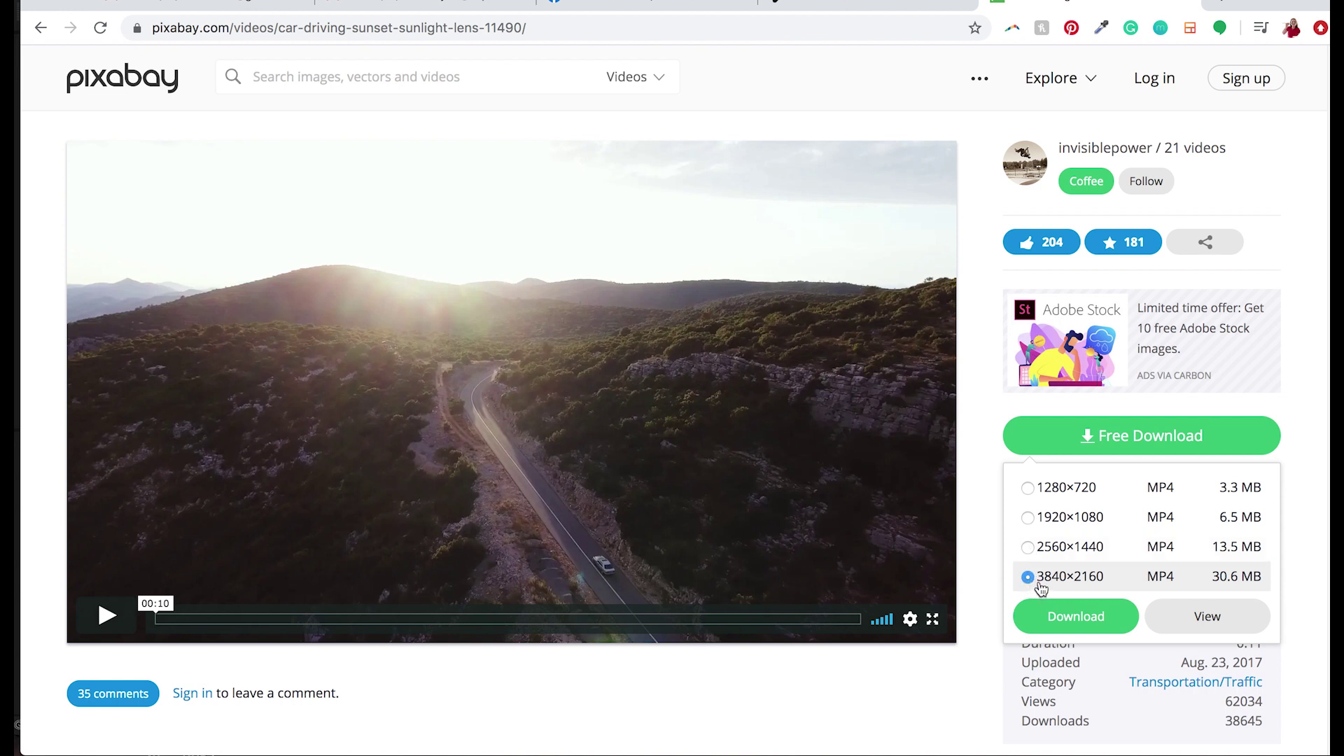
click(1073, 615)
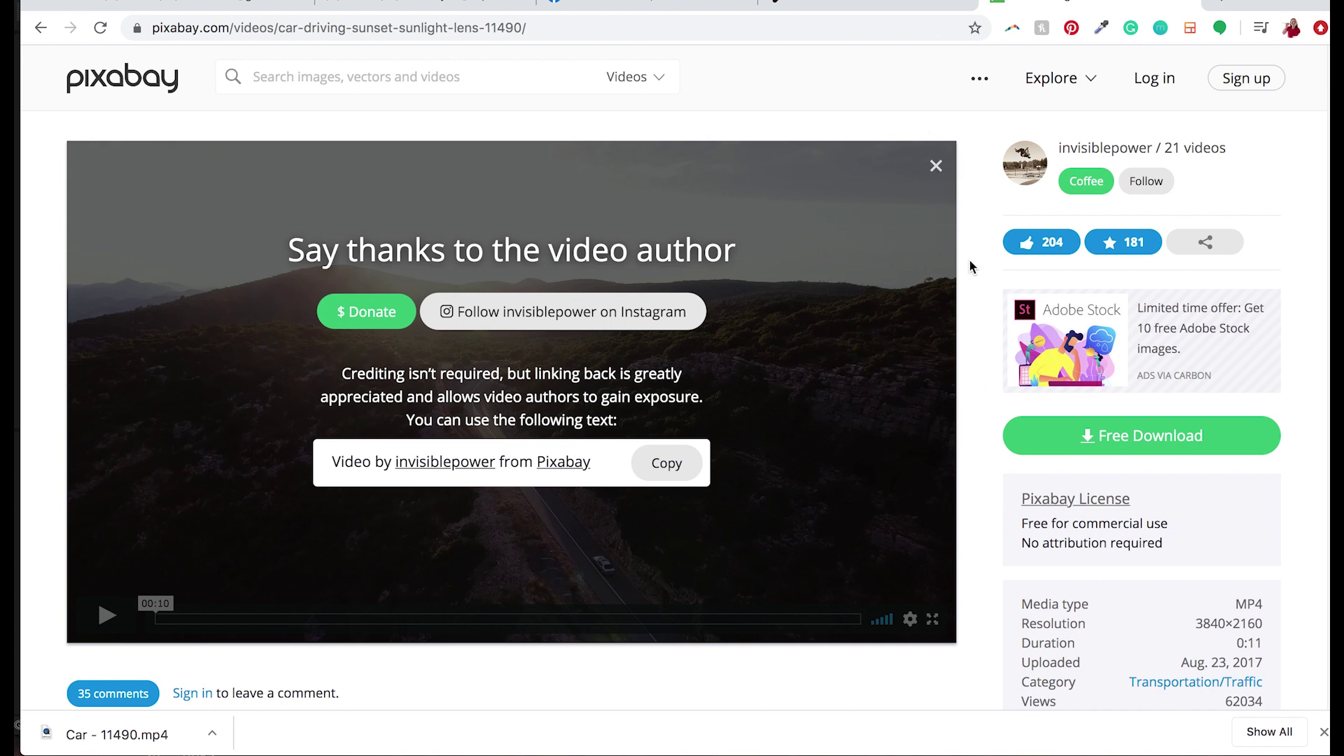
click(41, 28)
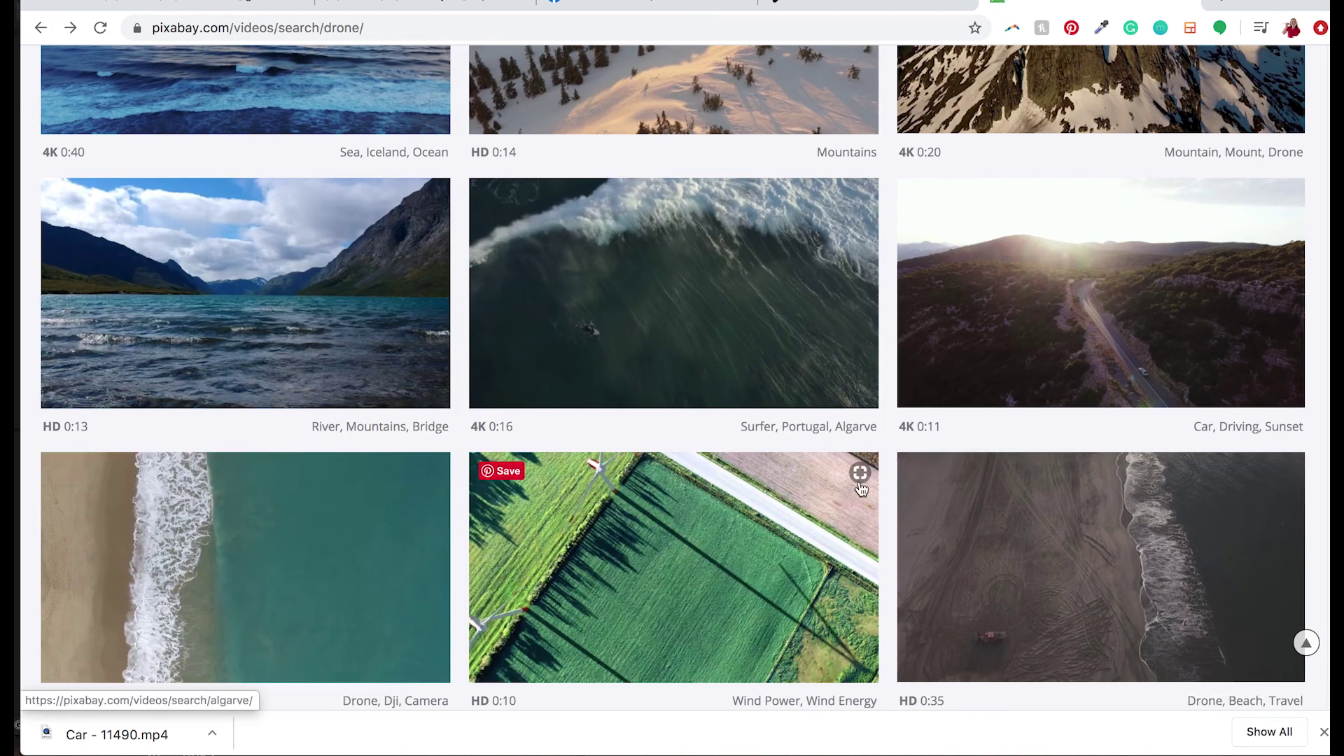
- Download the Forest, Aerial View video as a 3840×2160 MP4 and return to the drone search results
scroll(889, 420, down, 7)
scroll(879, 337, down, 5)
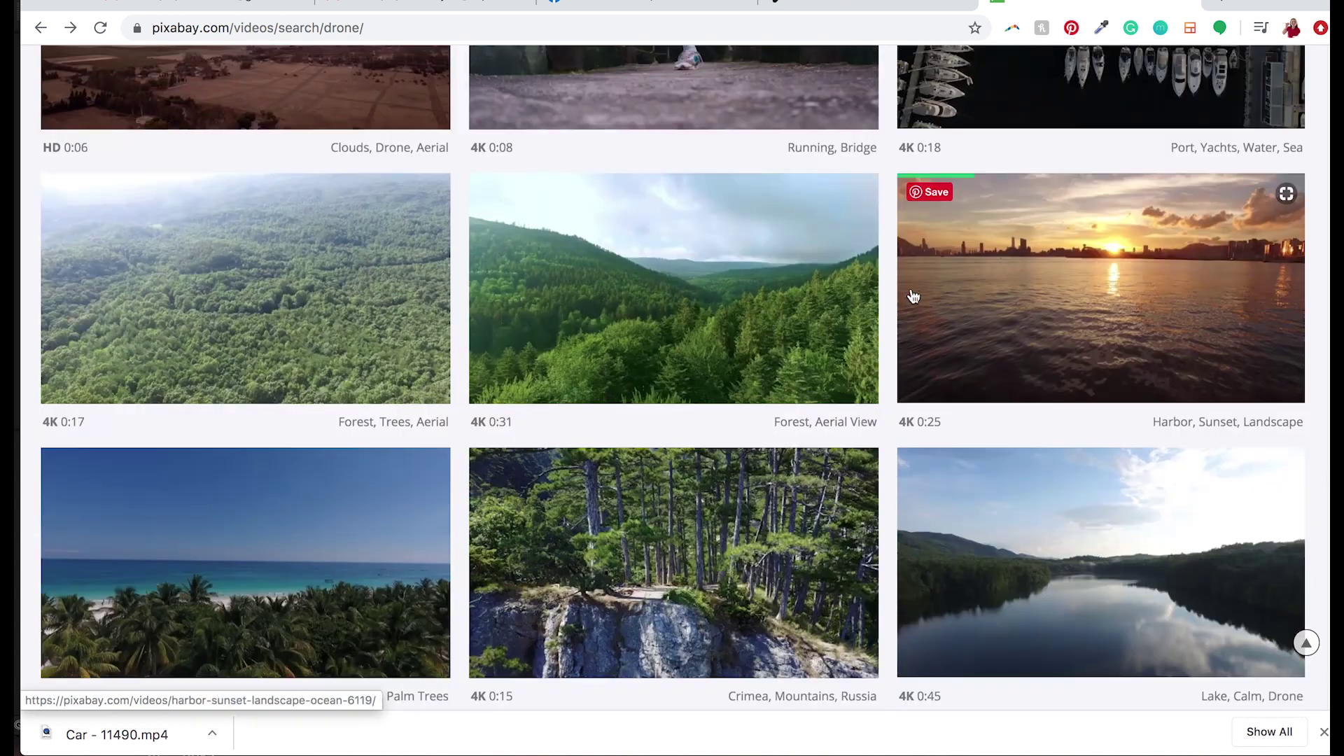
click(696, 303)
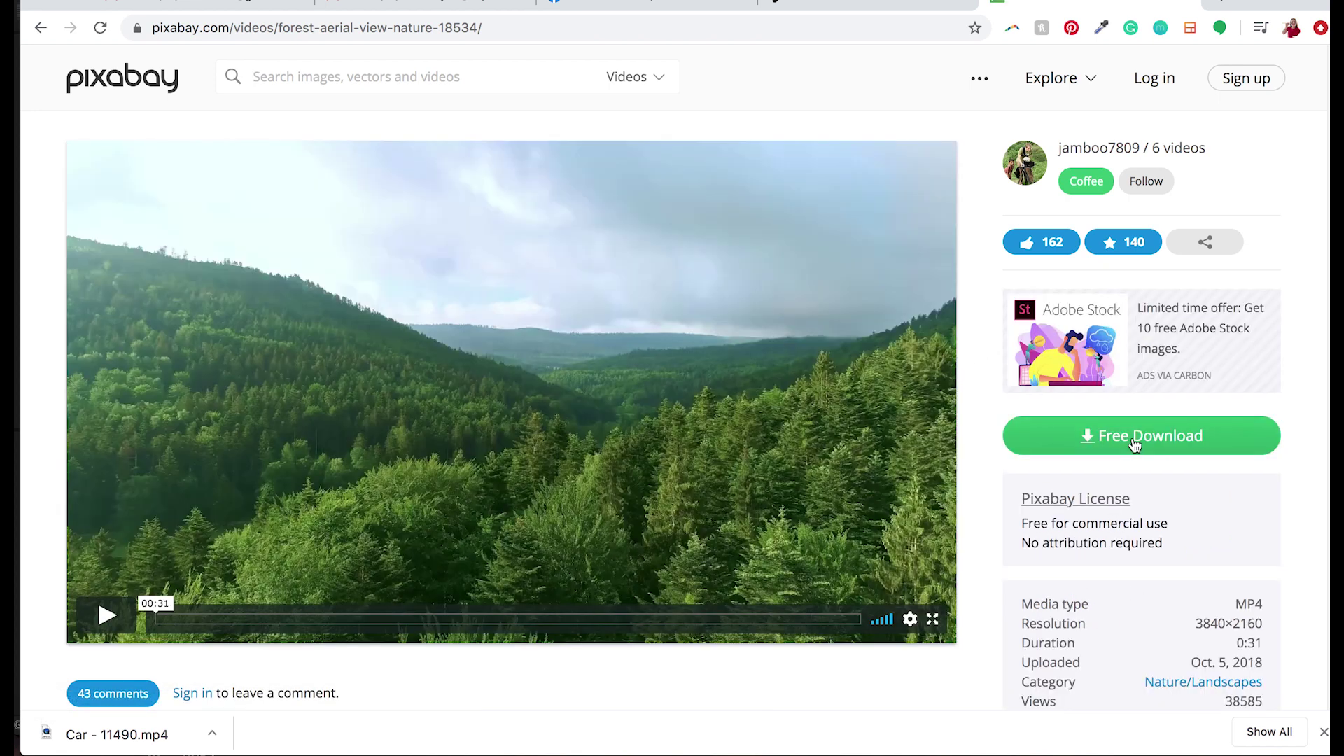
click(1117, 438)
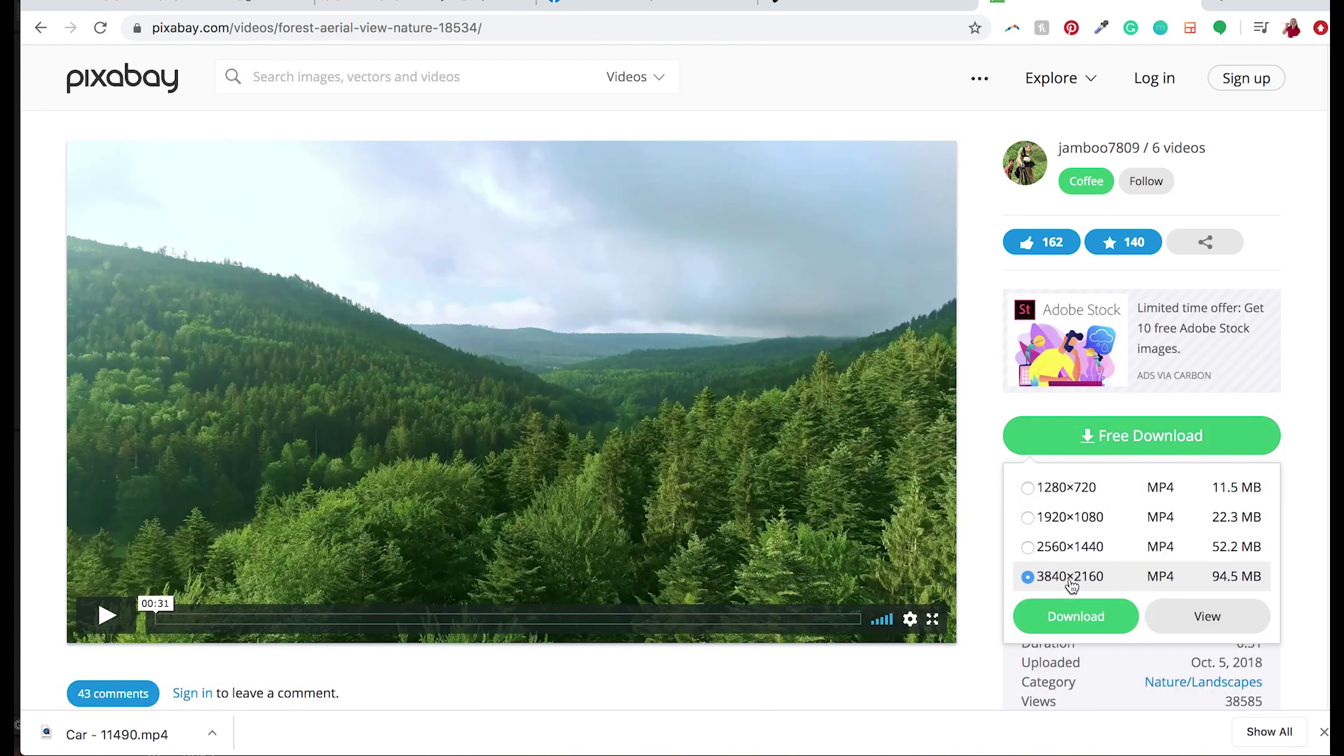
click(1080, 623)
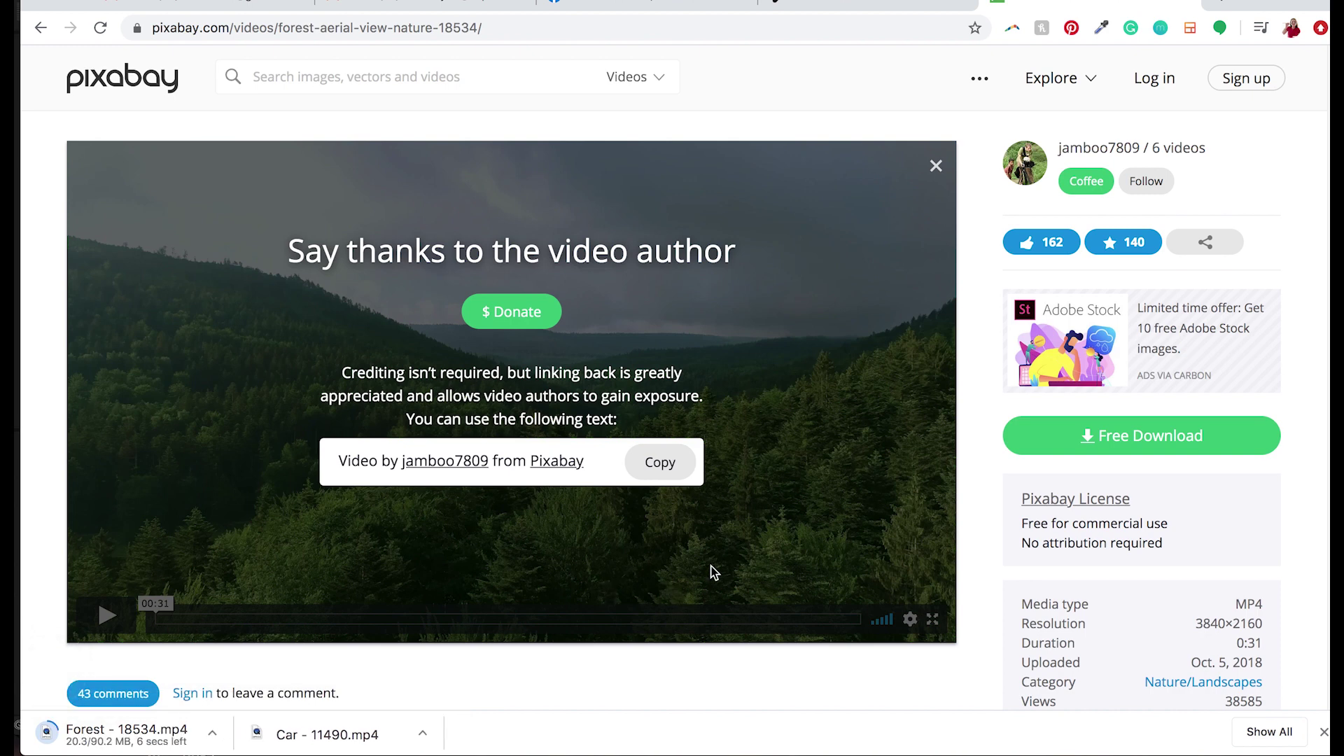
click(40, 28)
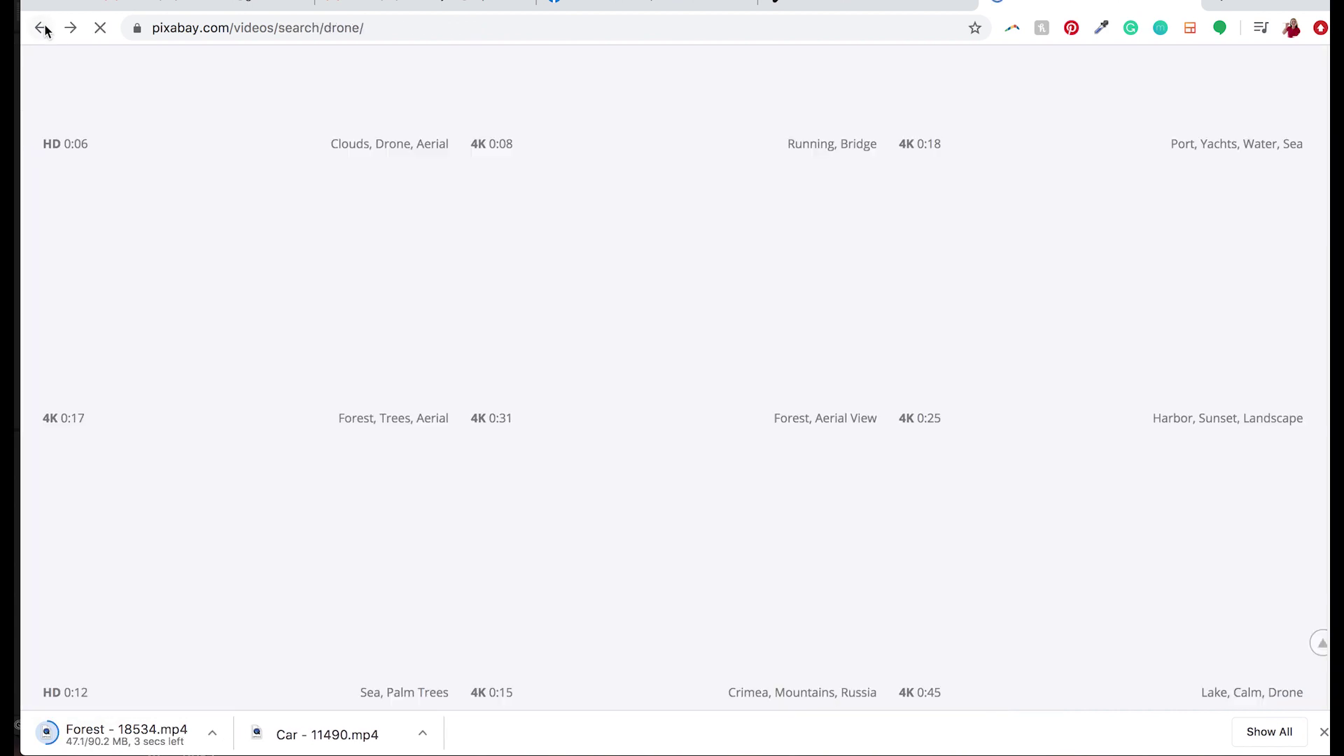
- Download the Lake, Calm, Drone video from the search results as a 3840×2160 MP4
scroll(740, 431, down, 5)
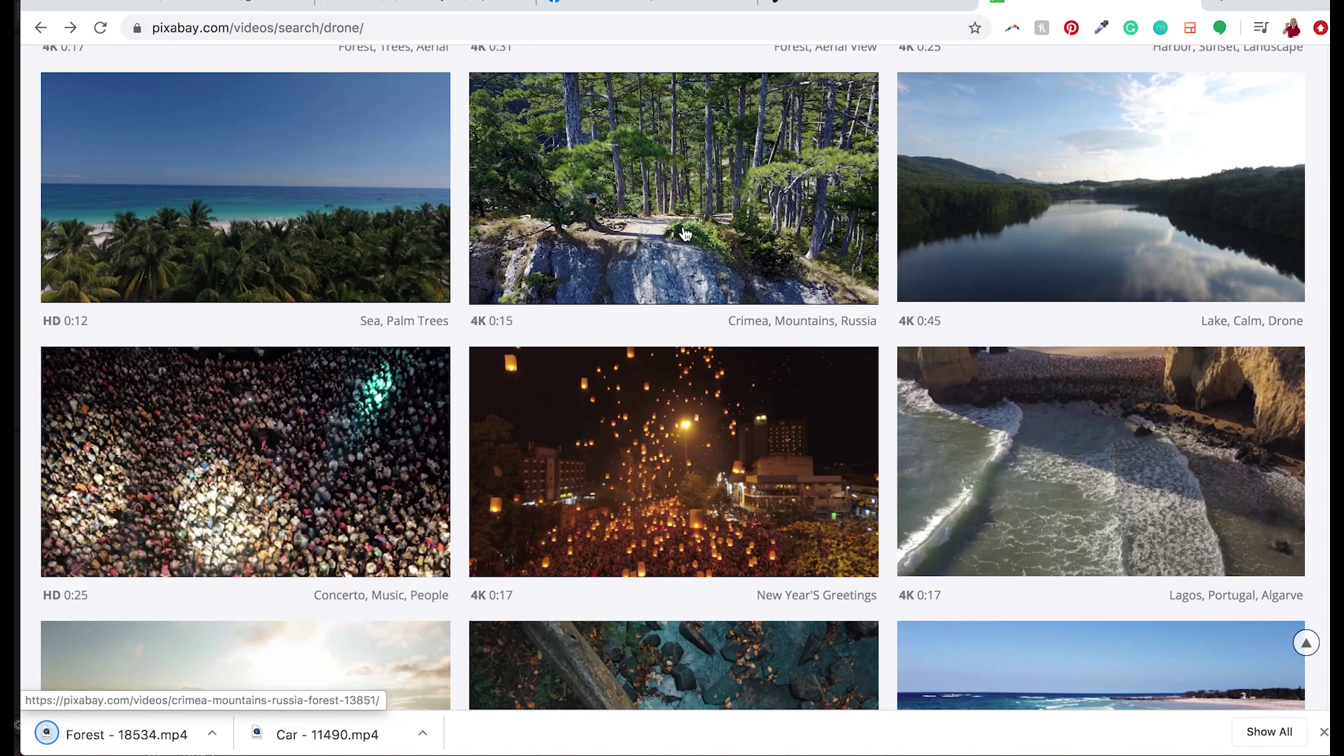
click(1081, 221)
click(1103, 437)
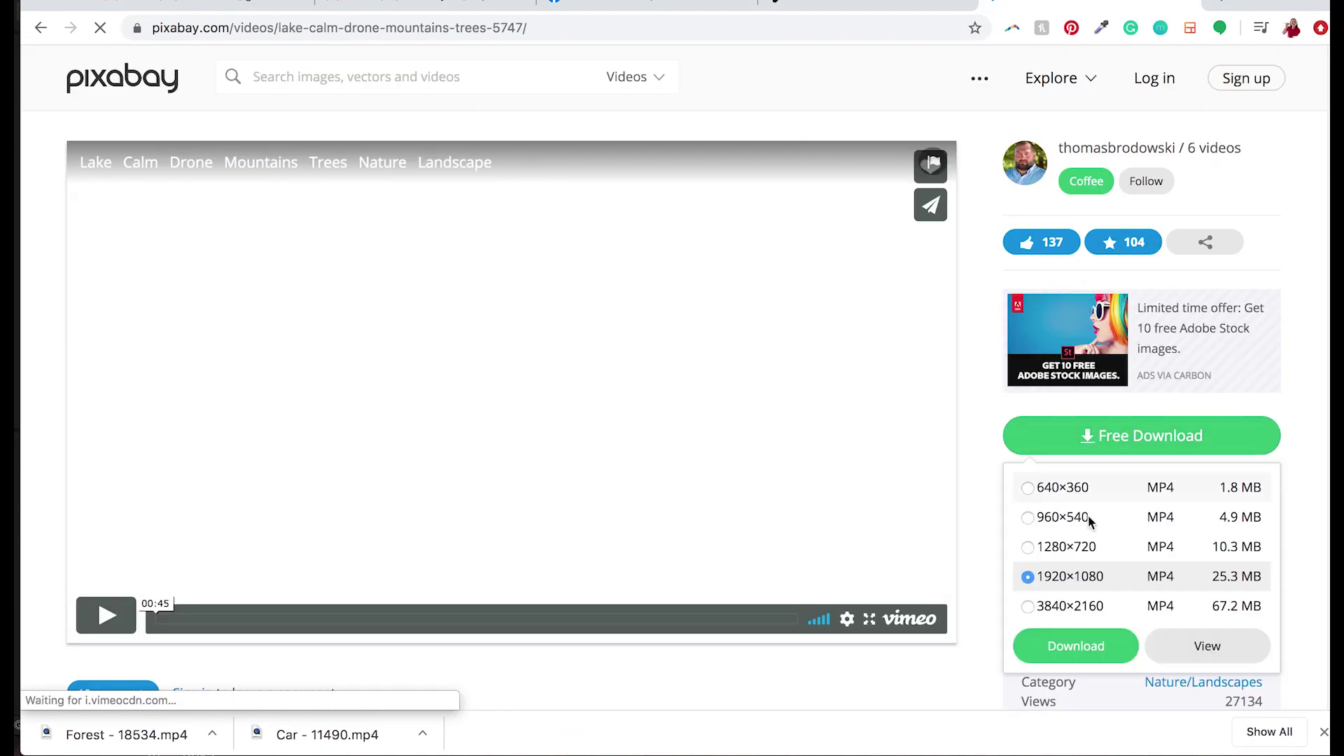
click(1029, 606)
click(1081, 642)
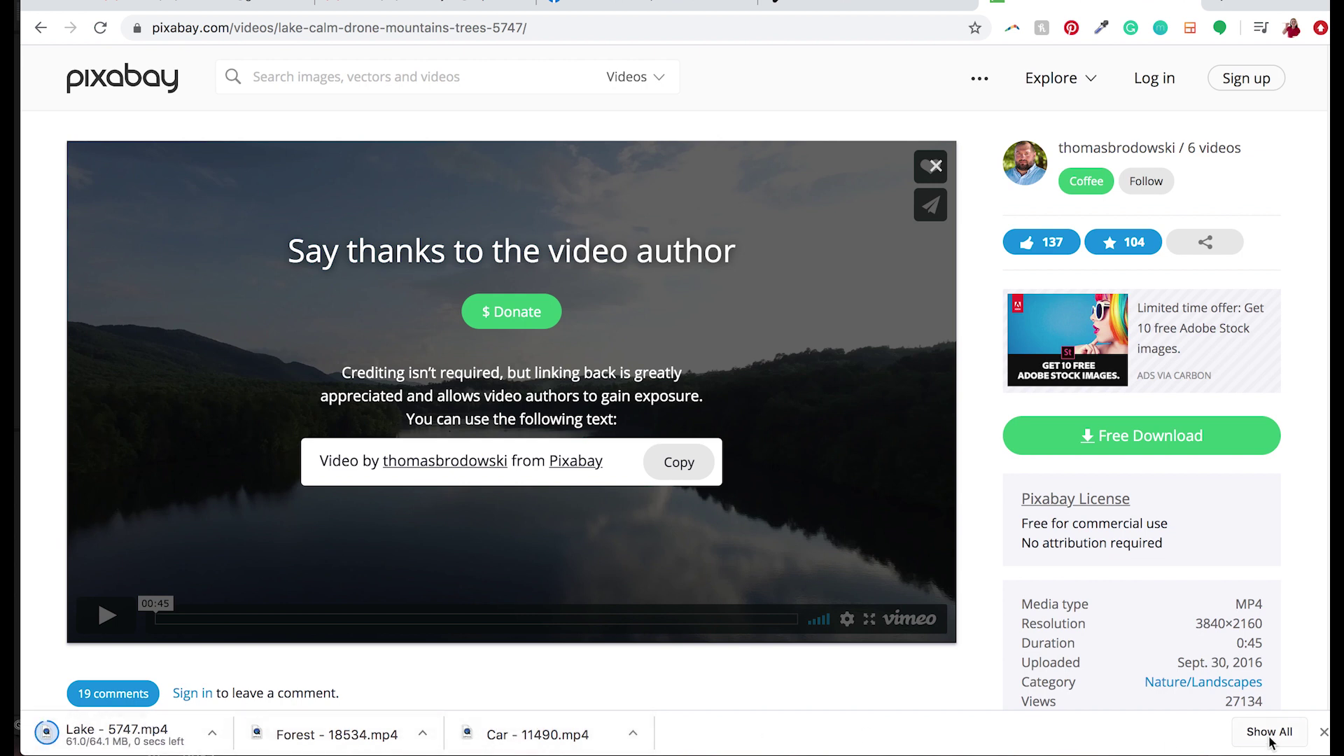
- Show the downloaded videos in the Finder's Downloads folder and minimize Chrome so that the Premiere Pro project lies behind it
click(632, 734)
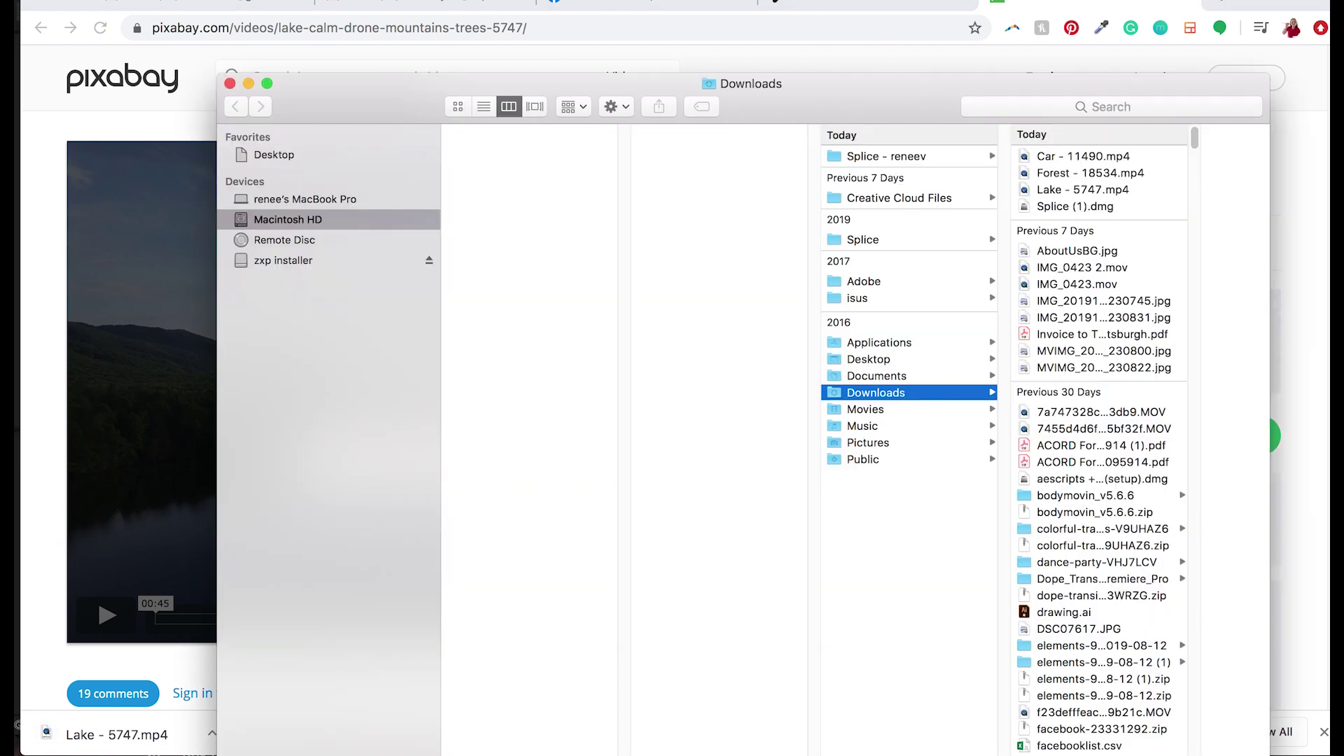
mouse_move(454, 2)
mouse_down()
mouse_move(536, 3)
mouse_move(484, 231)
mouse_move(473, 9)
mouse_up()
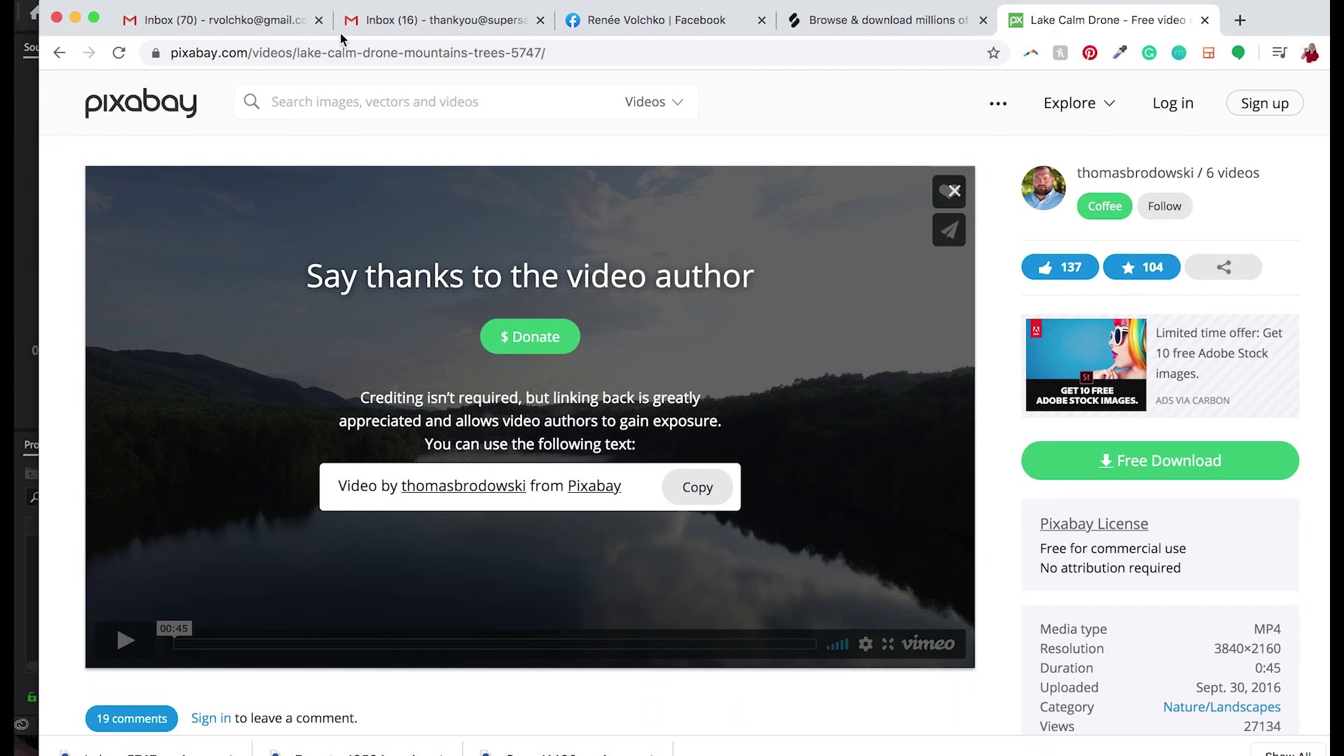
click(75, 17)
drag(788, 55, 683, 65)
- Select Car - 11490.mp4, Forest - 18534.mp4 and Lake - 5747.mp4 together in the Downloads folder
click(873, 142)
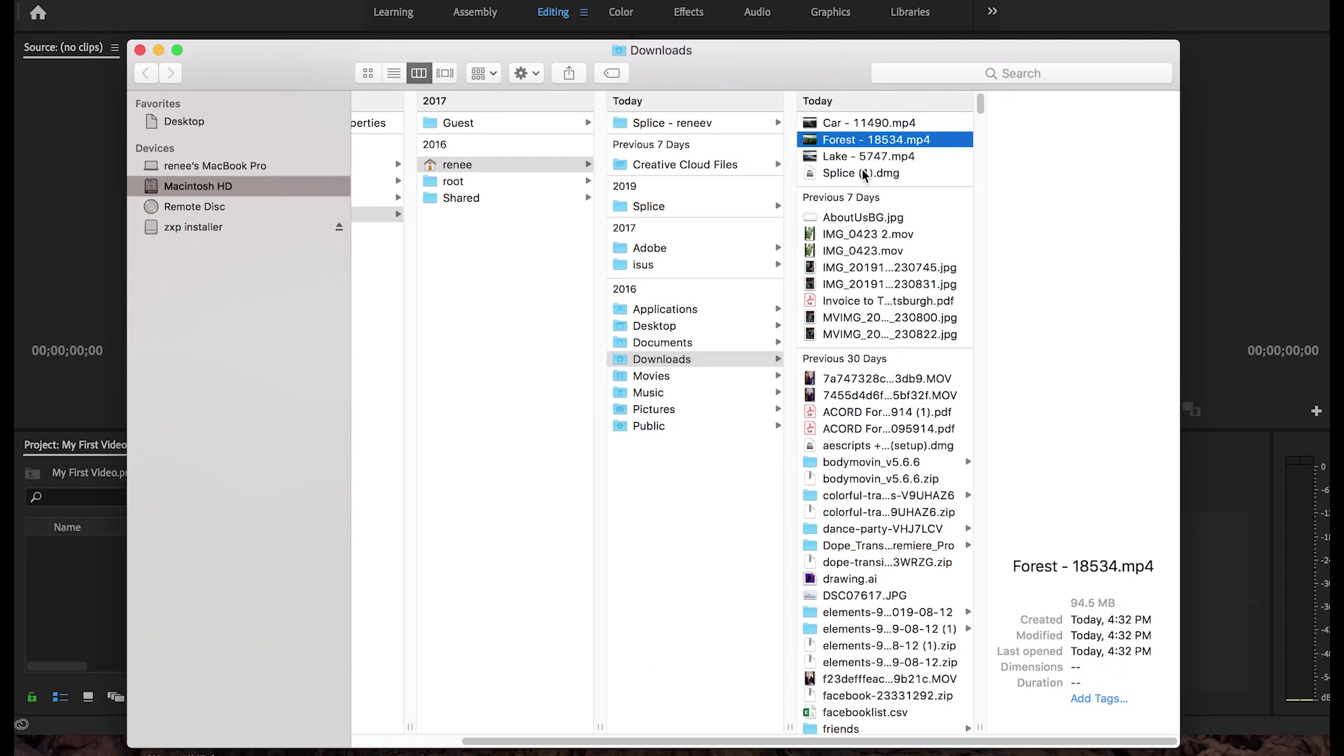
click(871, 159)
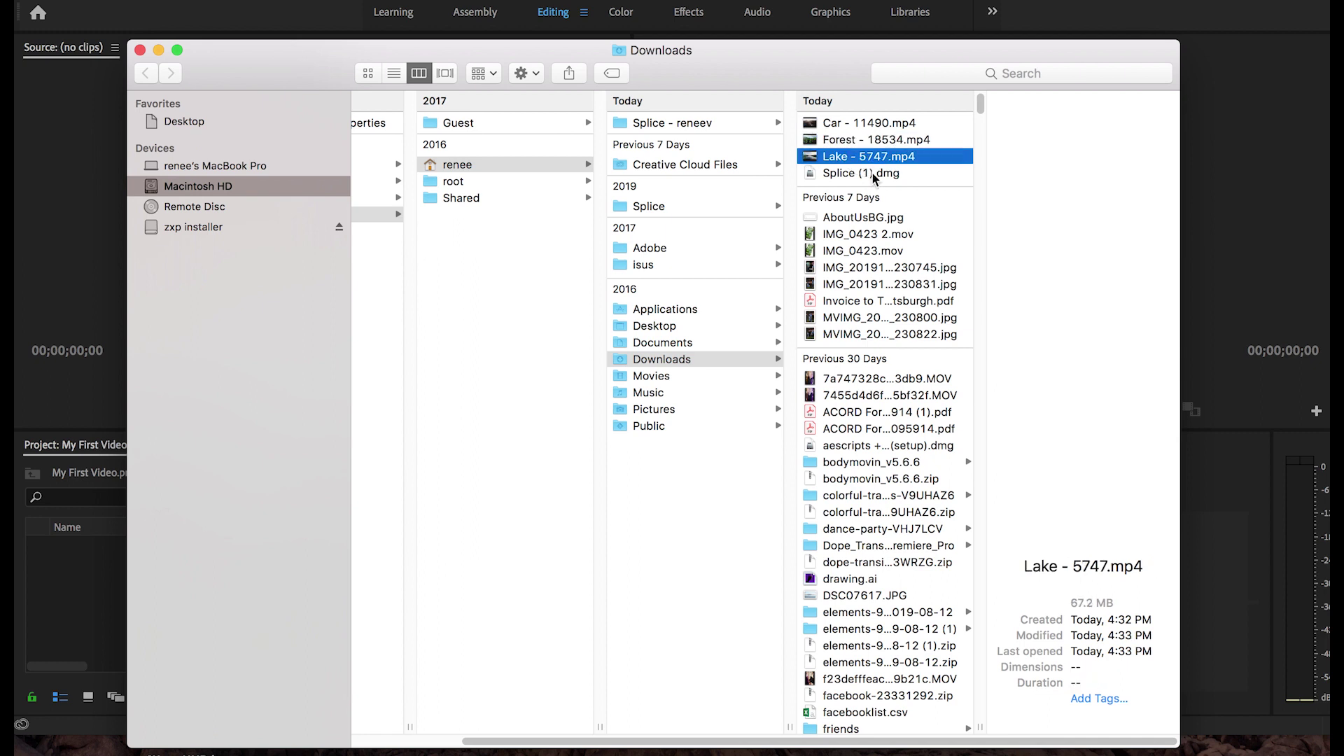
click(866, 123)
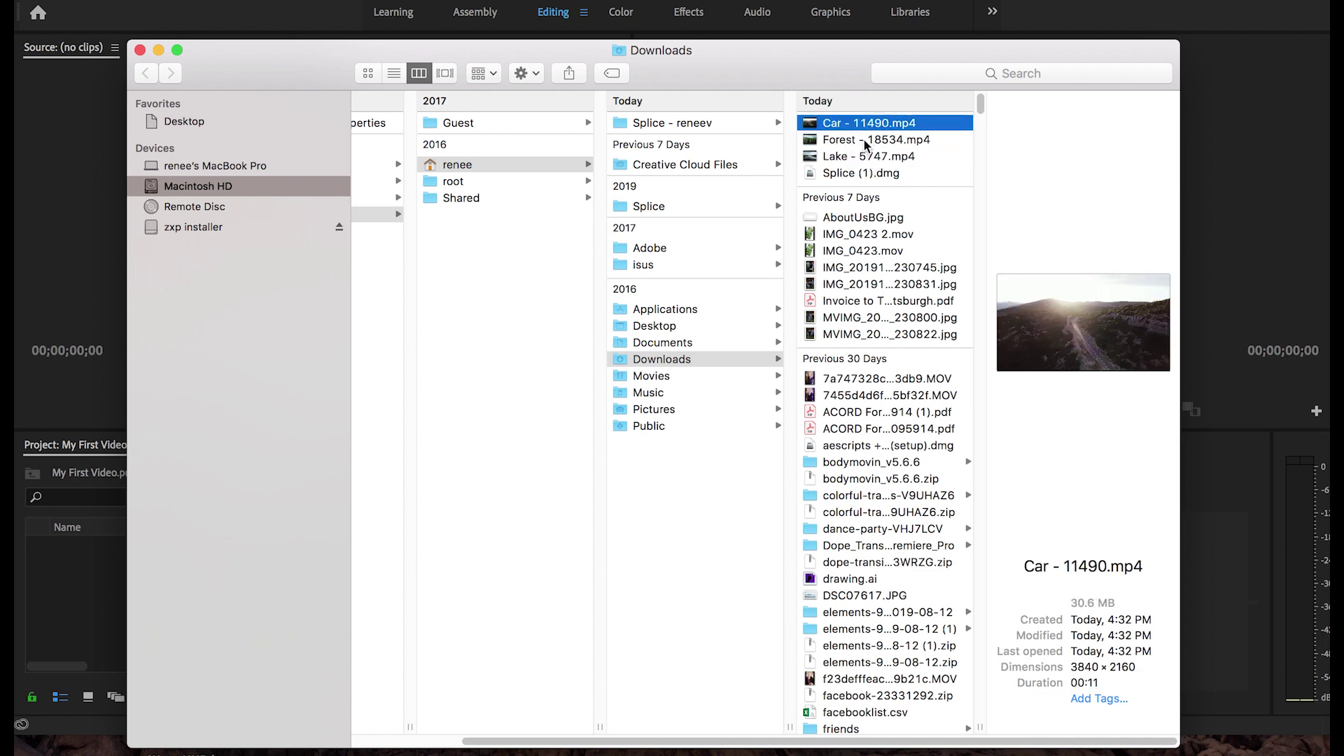
shift+click(861, 140)
shift+click(847, 155)
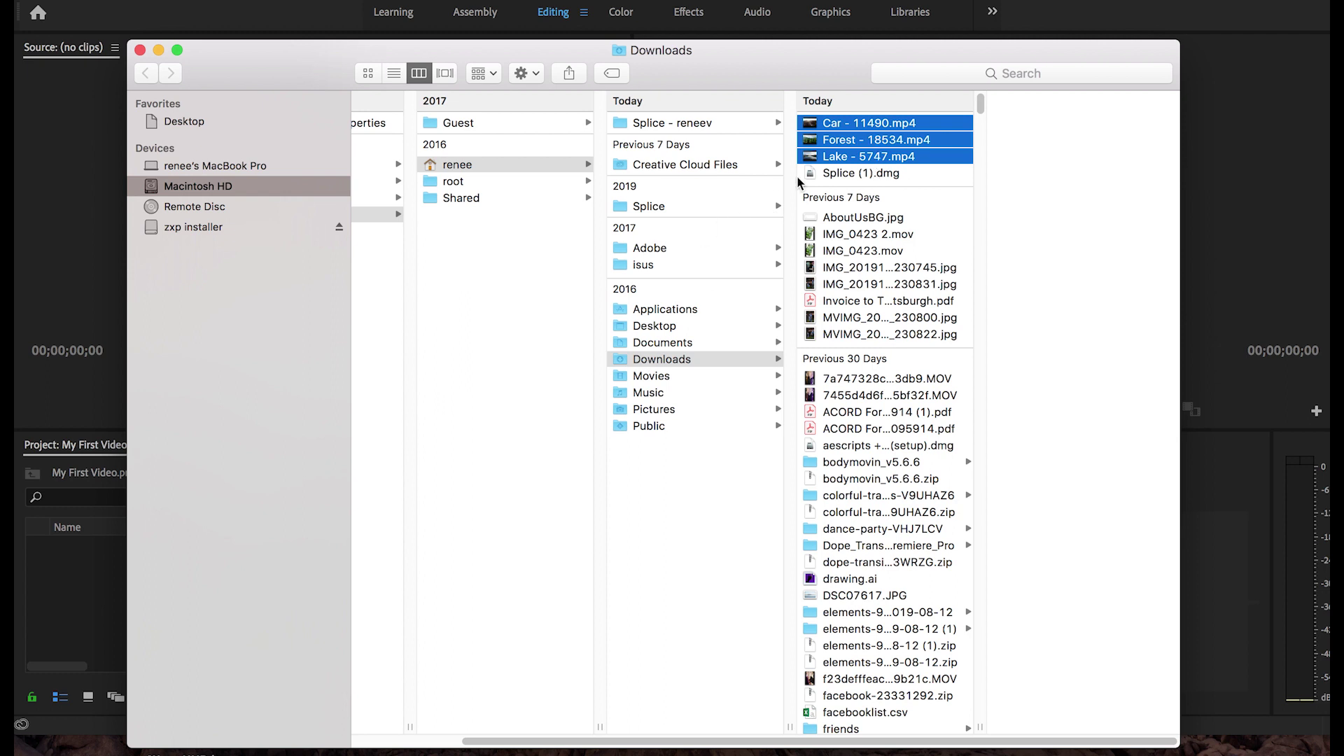
- Move the Downloads window clear of the Project panel and switch to Premiere Pro
drag(791, 52, 929, 42)
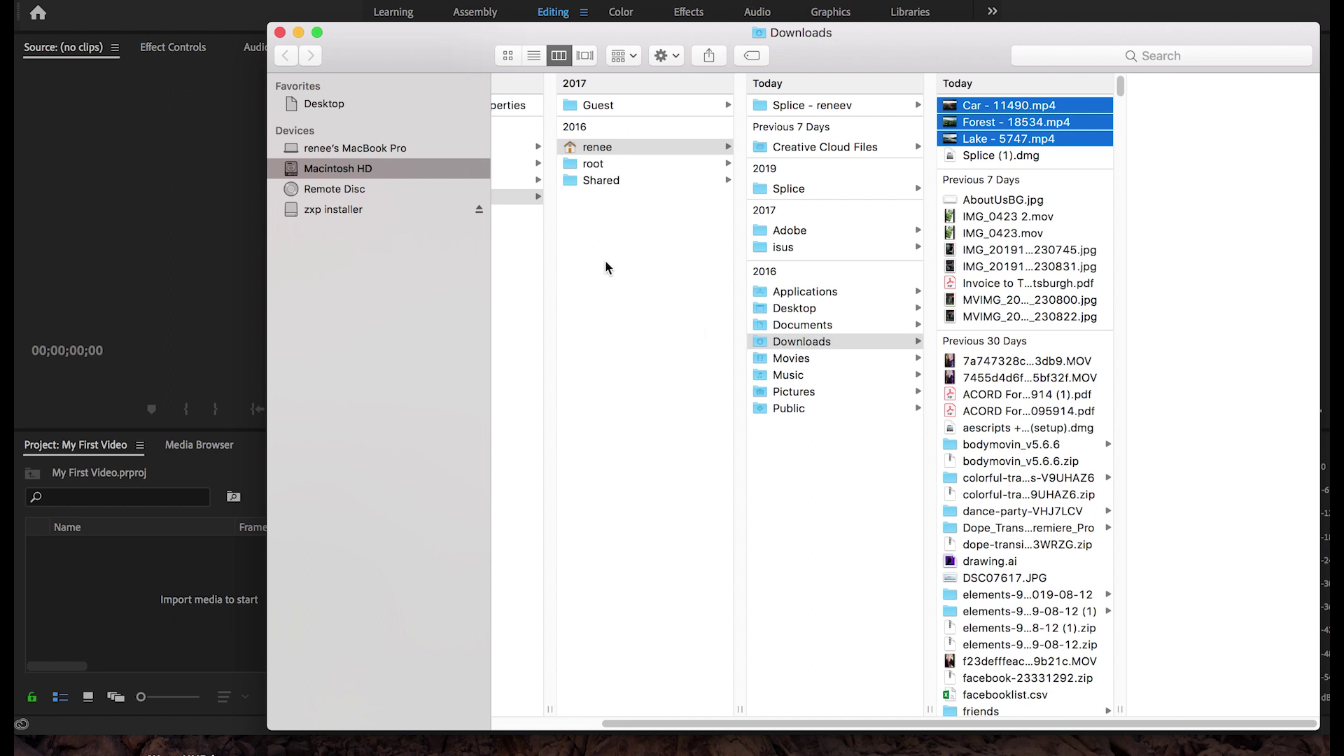
scroll(607, 255, left, 2)
drag(829, 39, 866, 29)
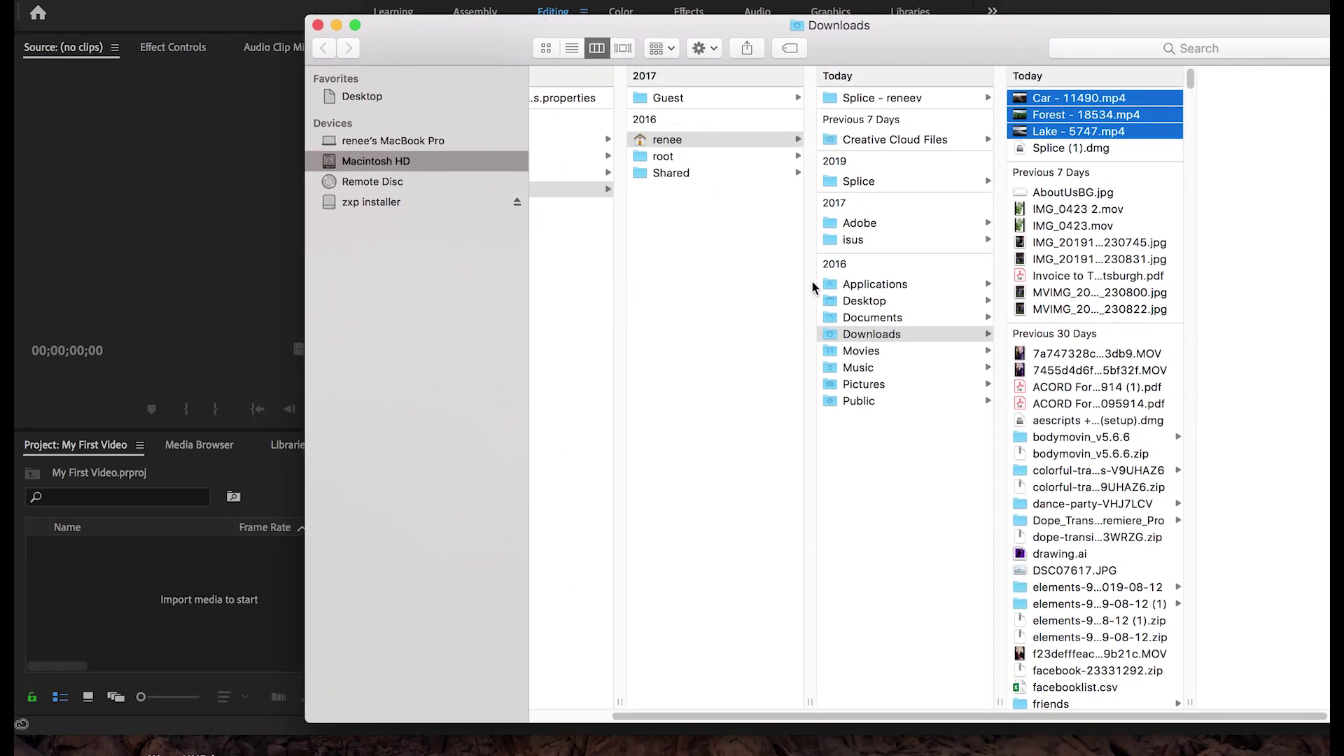
drag(987, 30, 1018, 76)
click(771, 4)
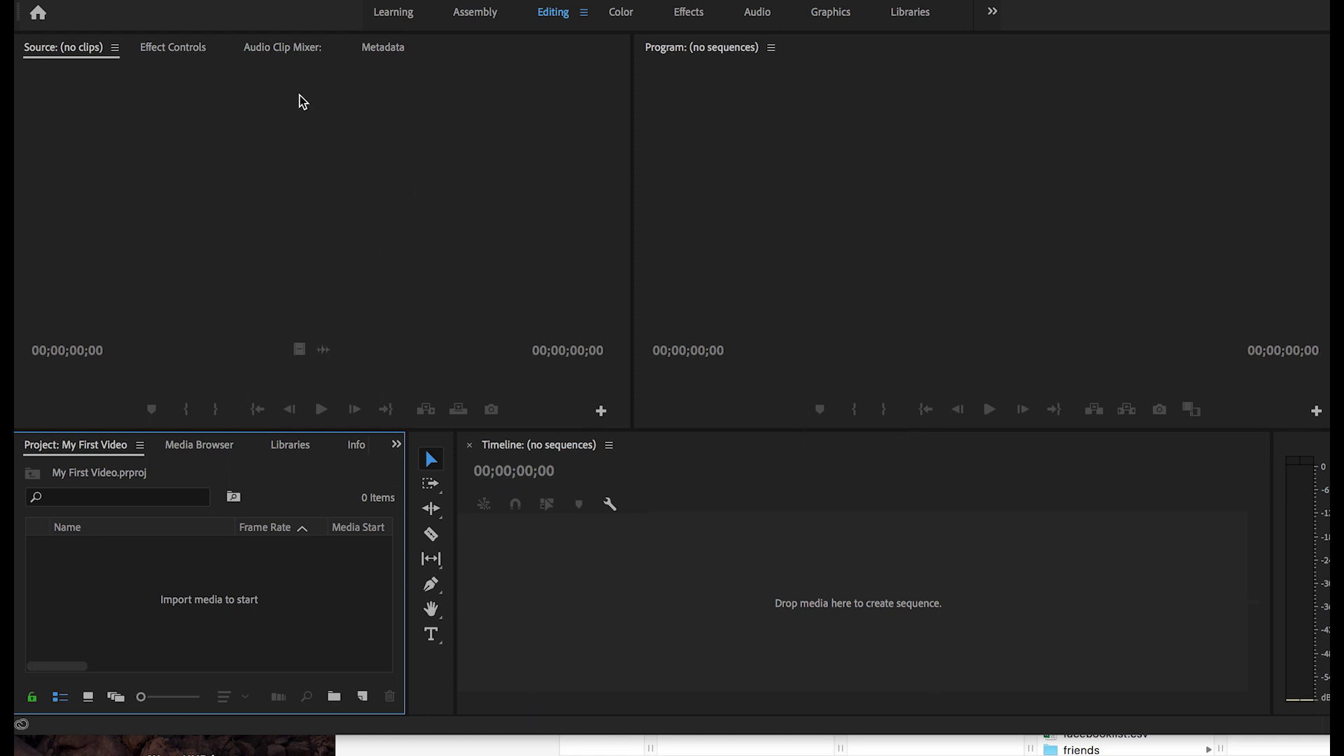
- Examine the Effect Controls, Audio Clip Mixer, Metadata, Source, Program, Project, Media Browser, Libraries and Info panels of the Editing workspace
click(160, 50)
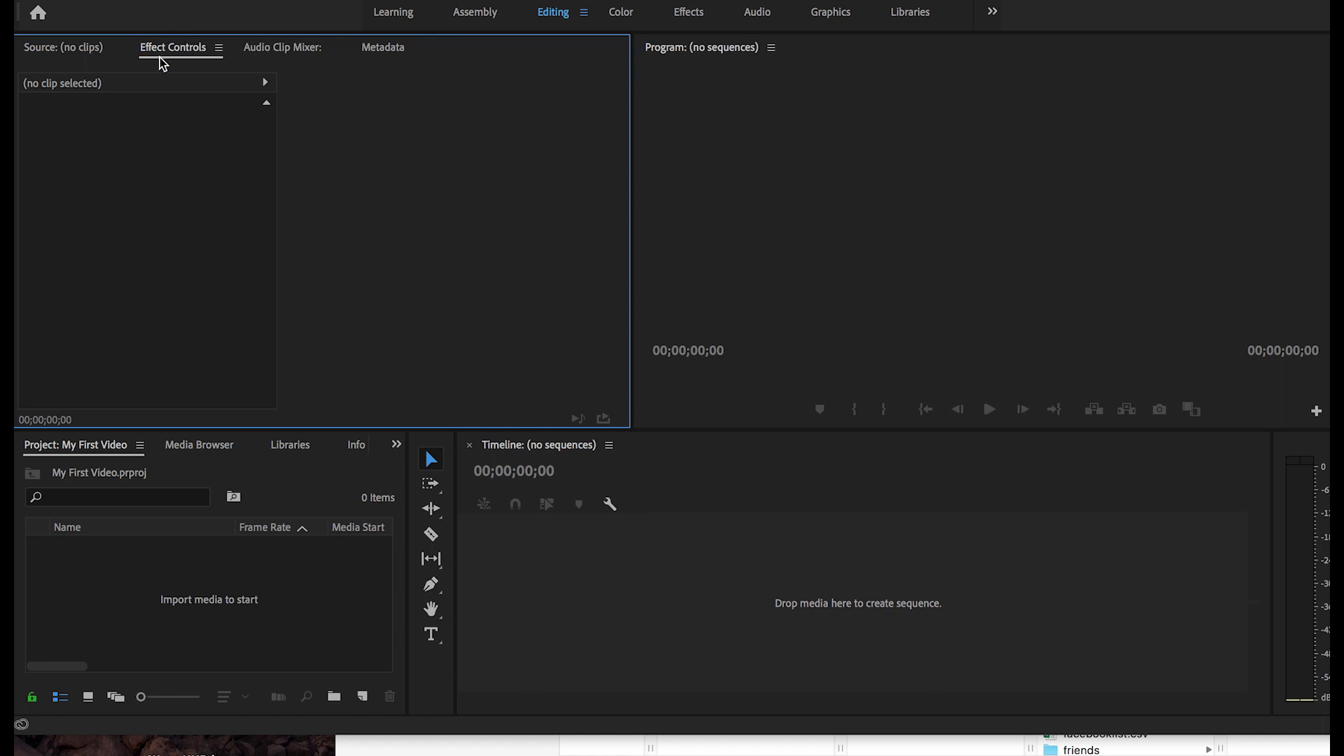
click(284, 62)
click(383, 49)
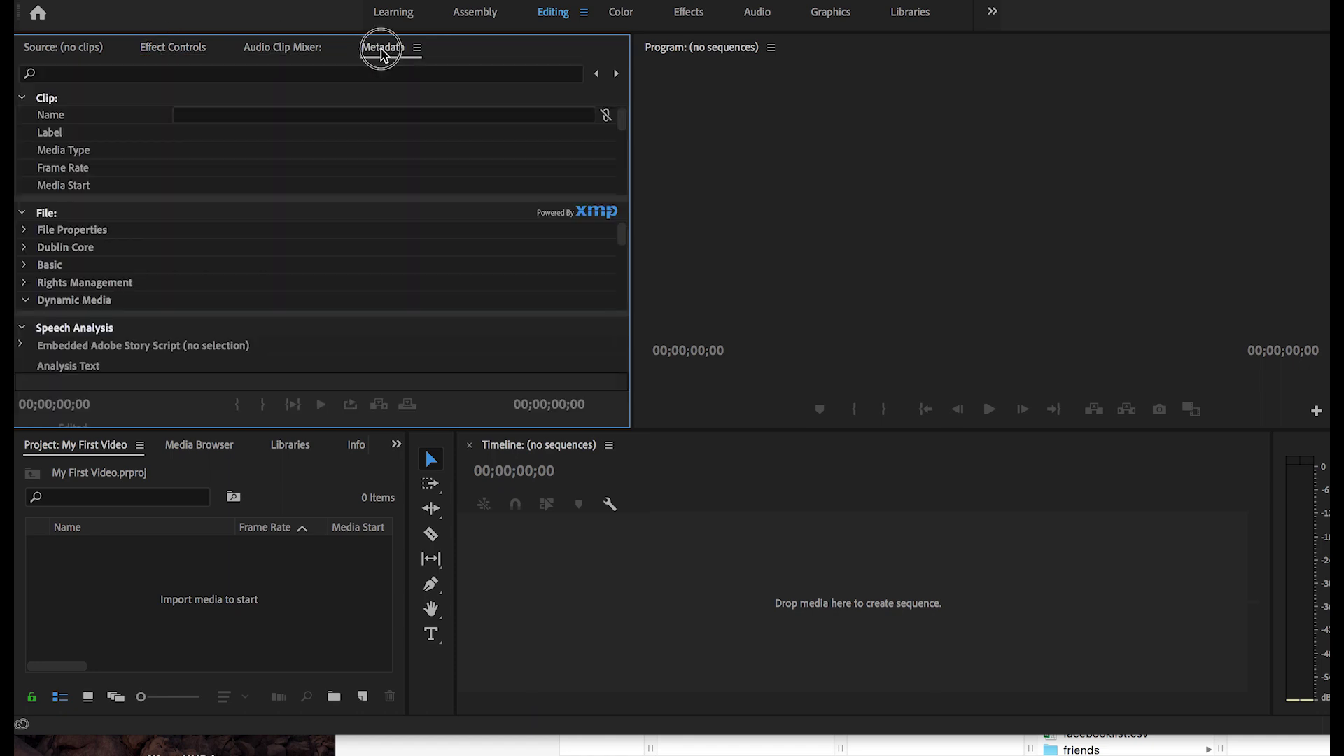
click(68, 49)
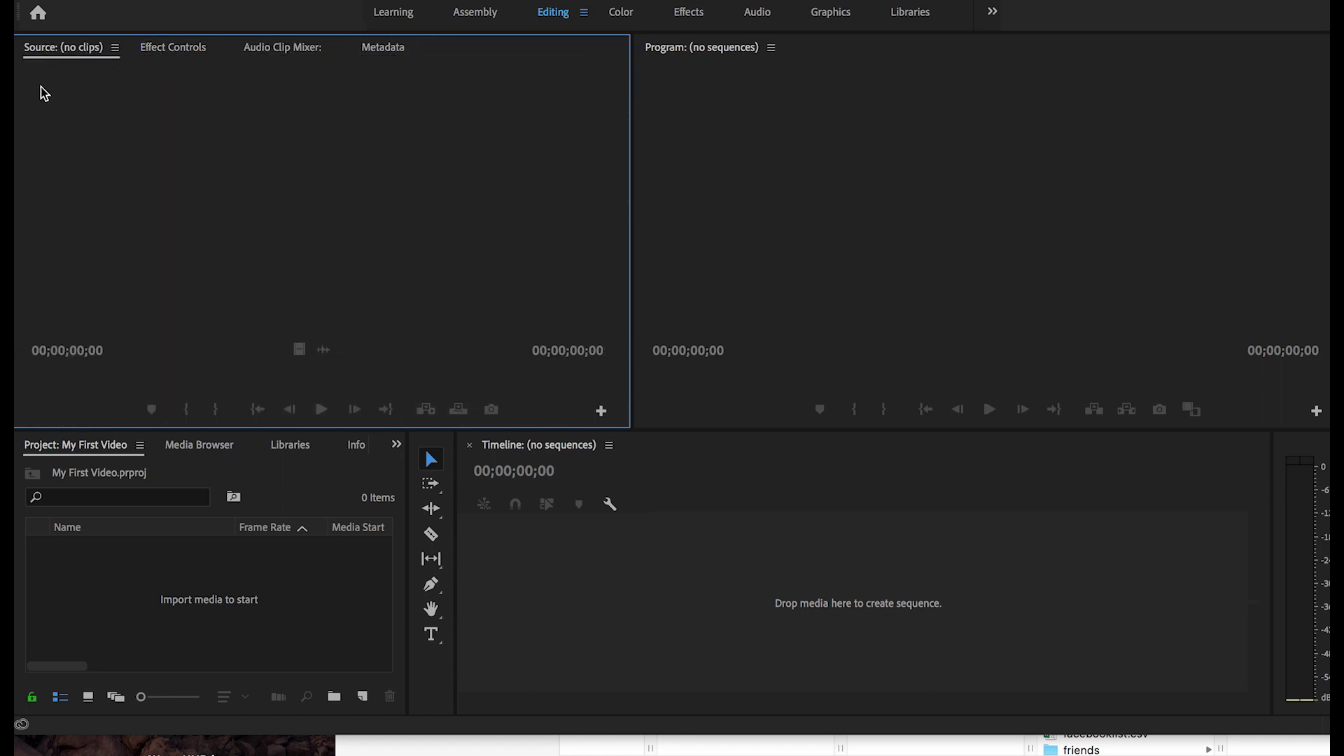
click(672, 50)
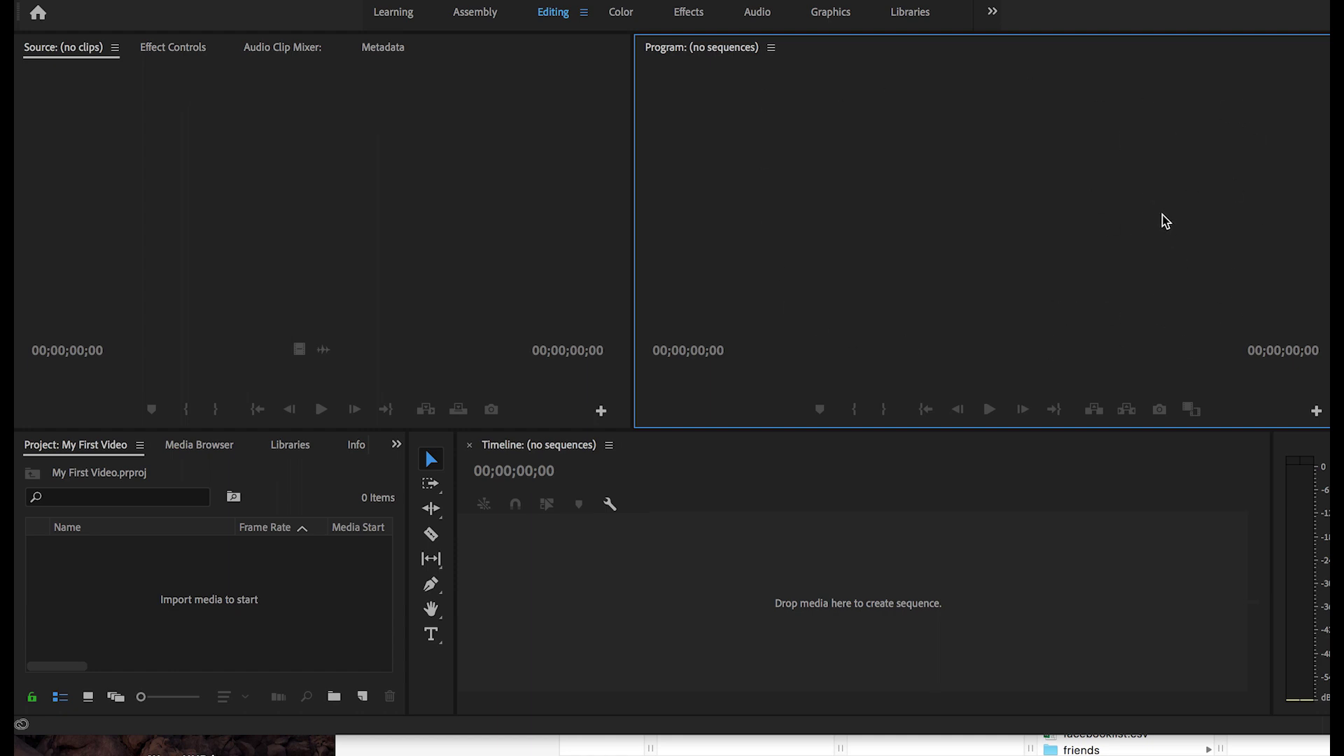
click(58, 455)
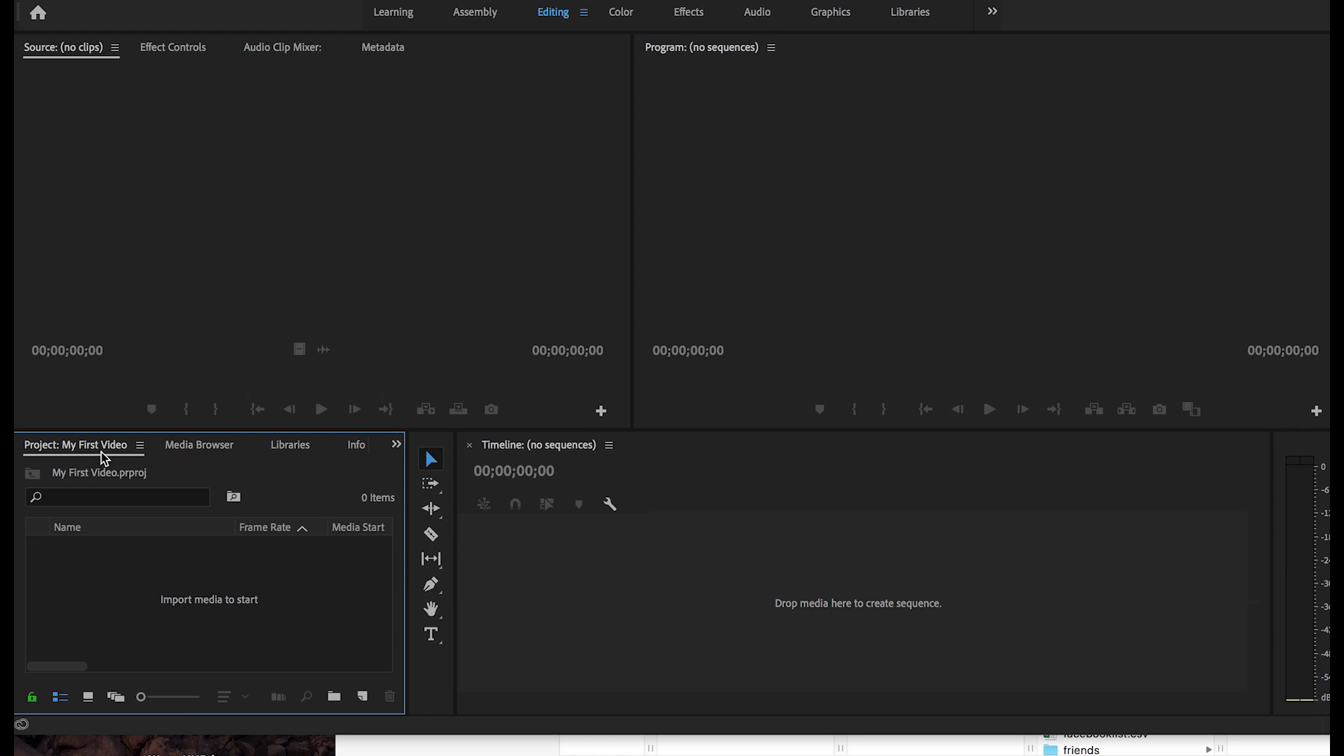
click(214, 451)
click(290, 449)
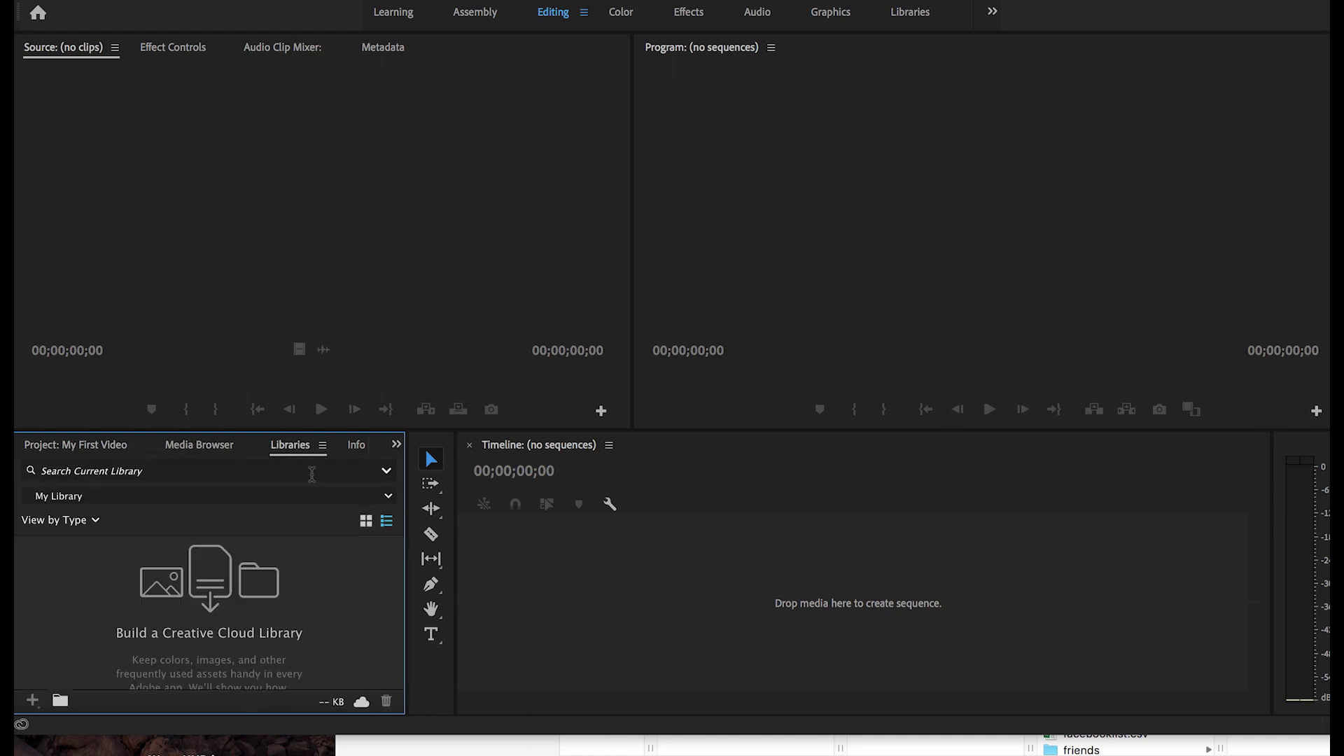
click(356, 448)
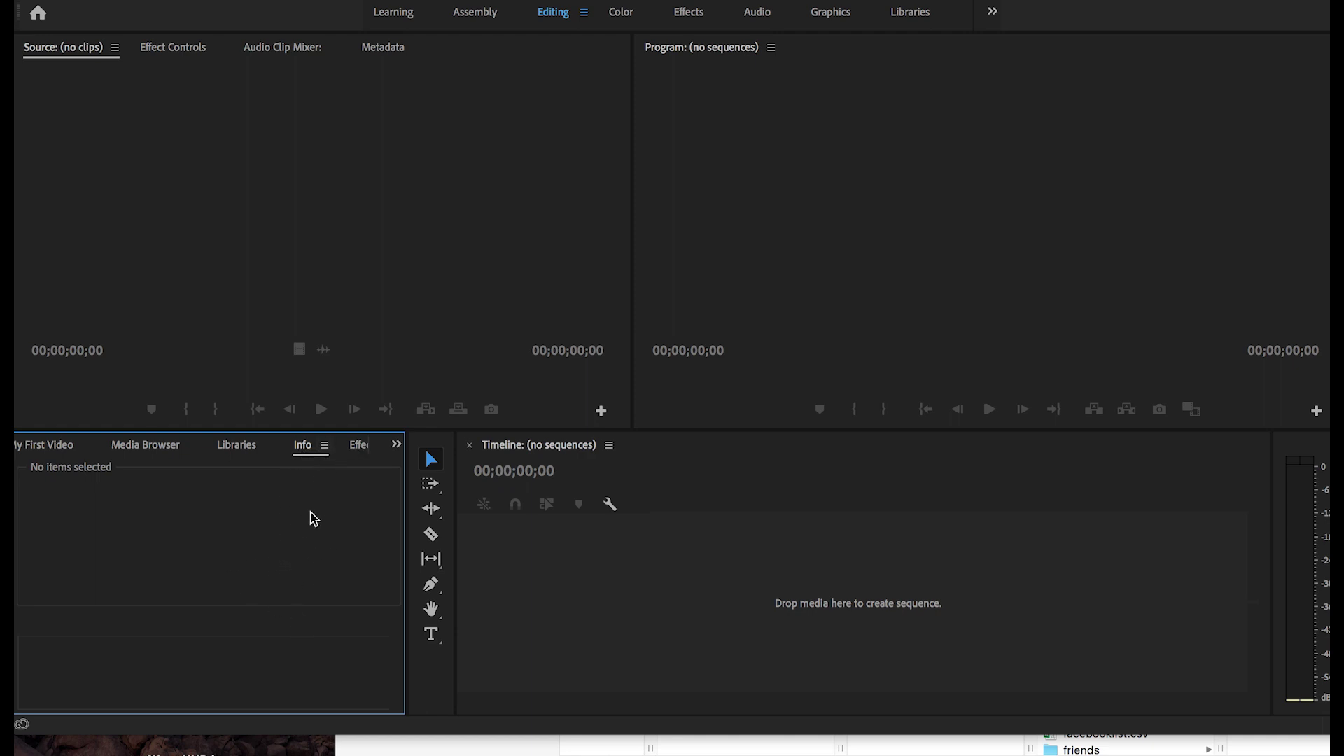
- Reorder the panel group so Effects sits directly after the Project panel, and display the My First Video project contents
click(359, 446)
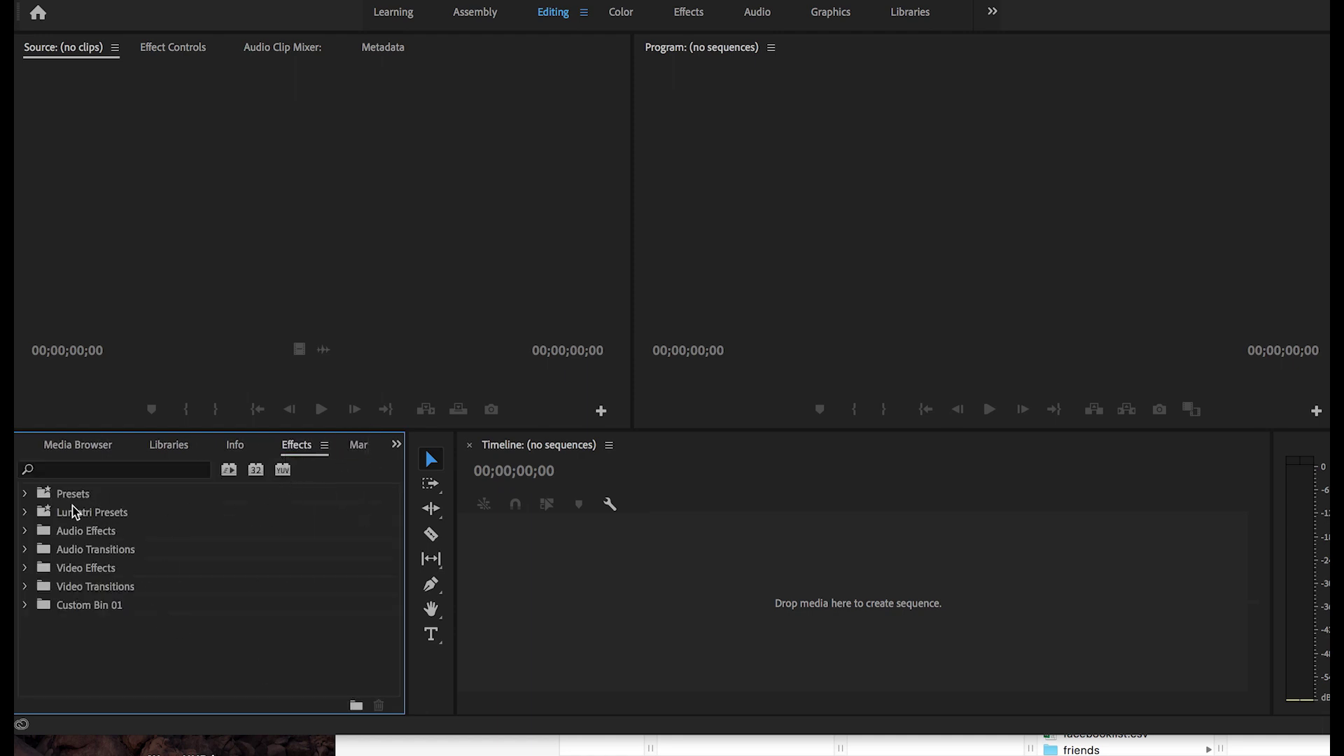
drag(299, 446, 180, 446)
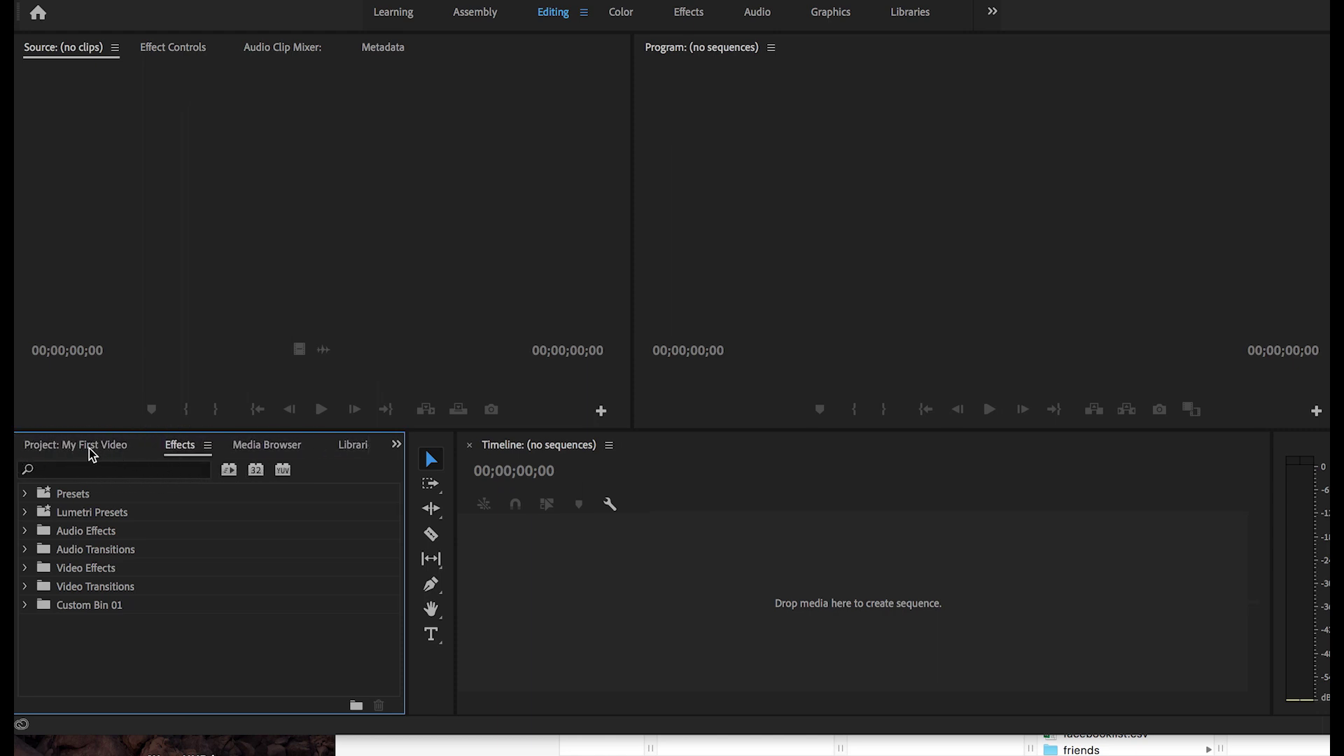
click(90, 448)
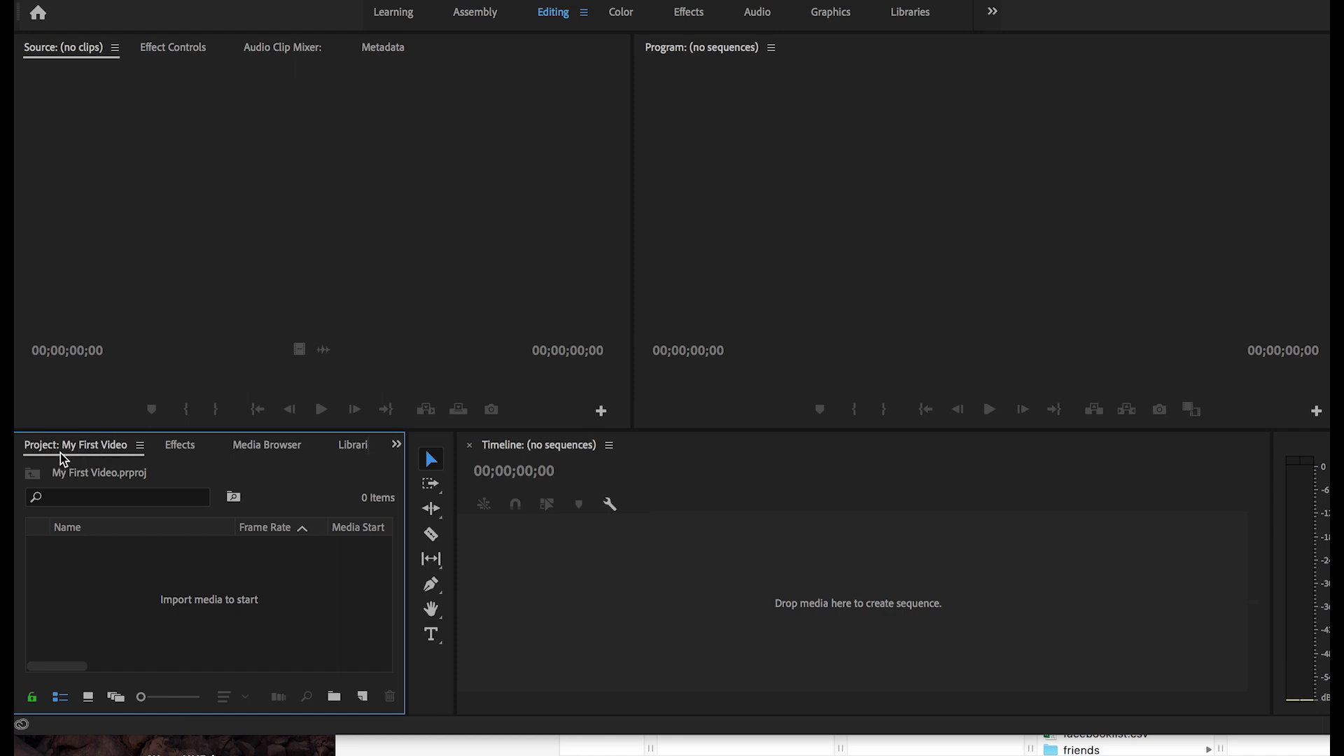
double_click(198, 604)
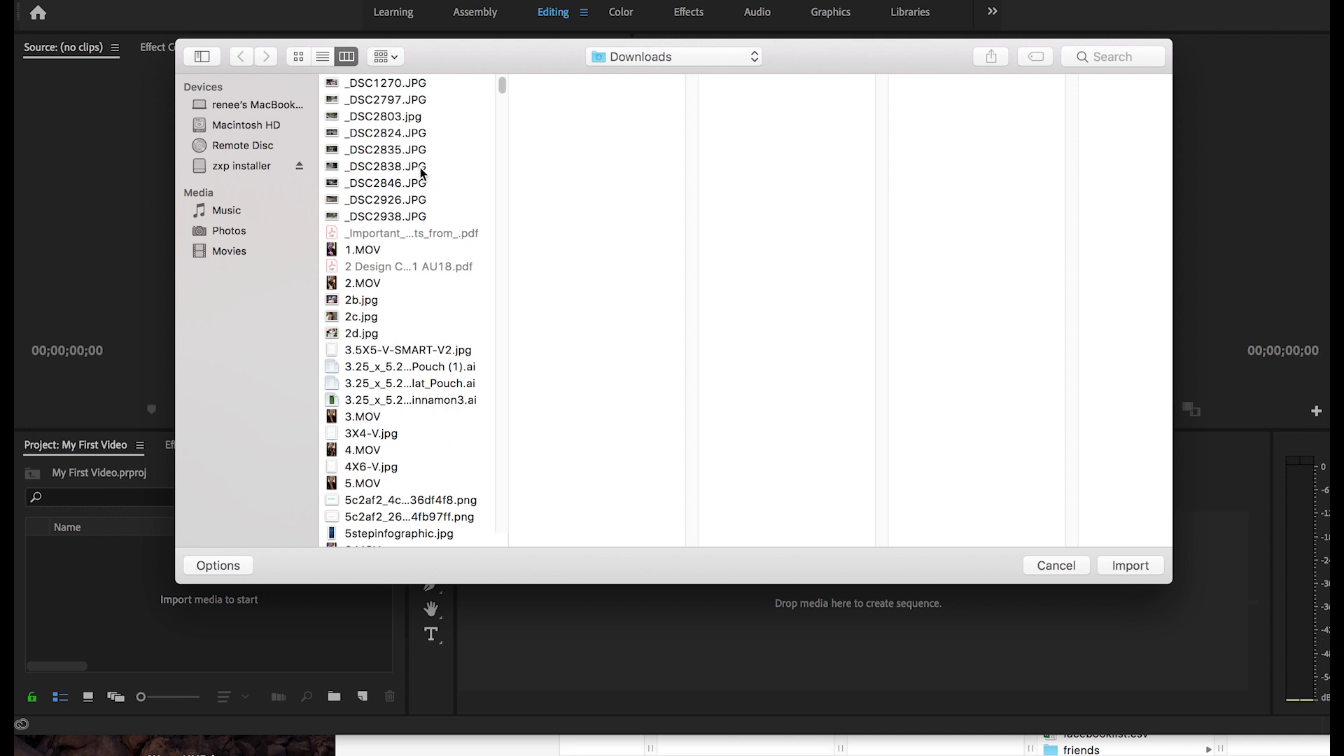
scroll(415, 249, down, 8)
scroll(414, 249, up, 3)
scroll(416, 249, up, 5)
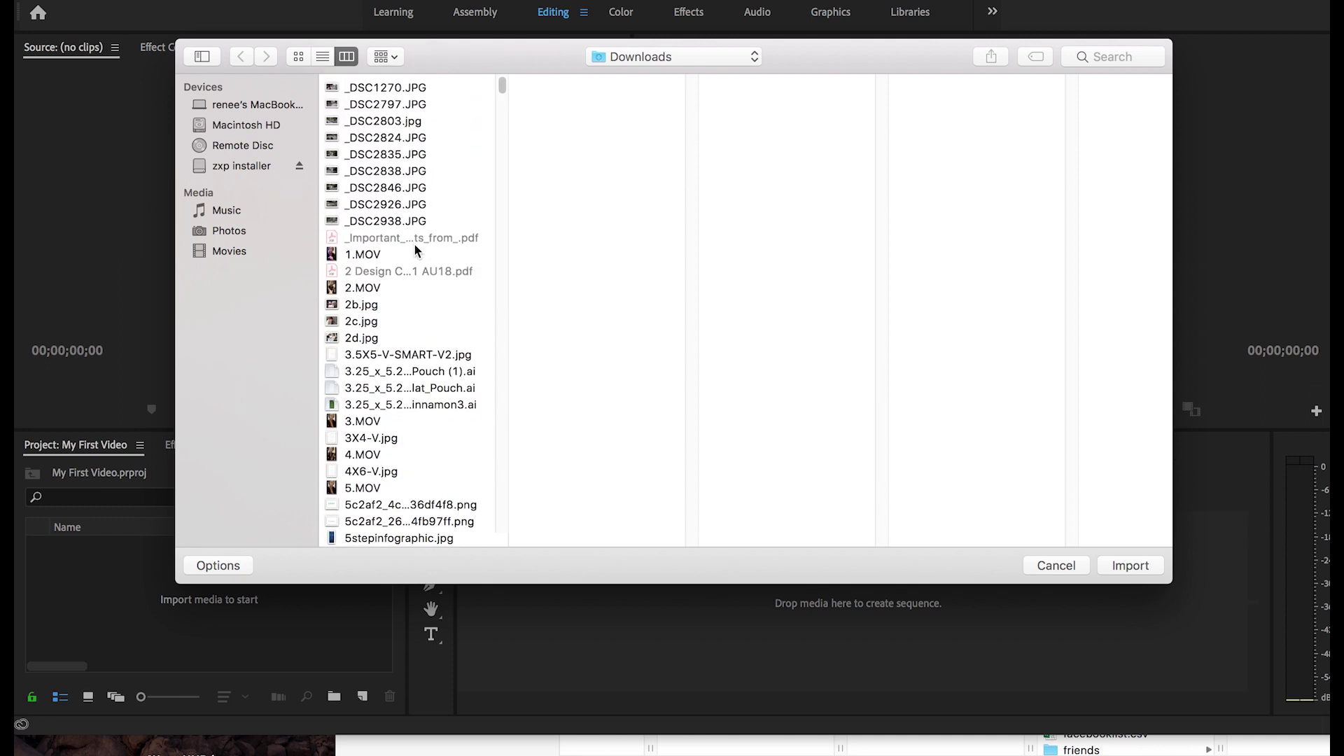
click(1065, 565)
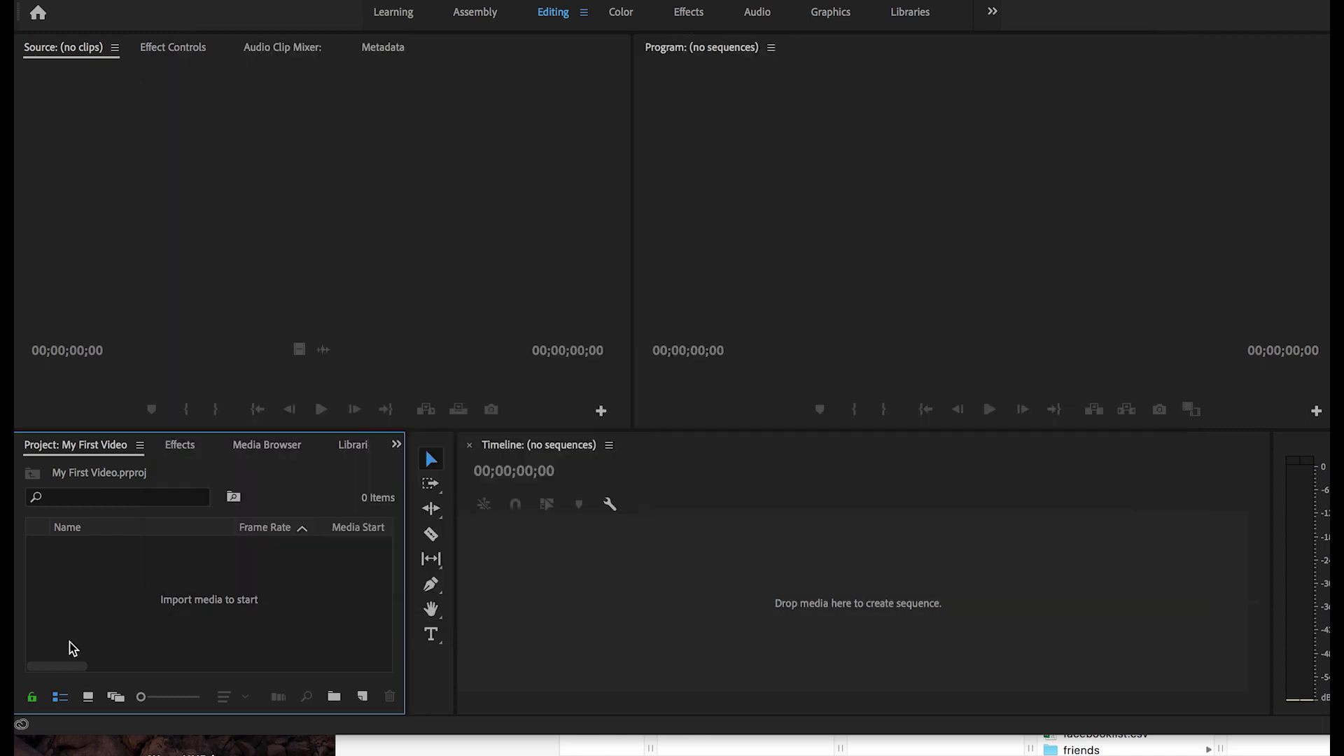
double_click(140, 623)
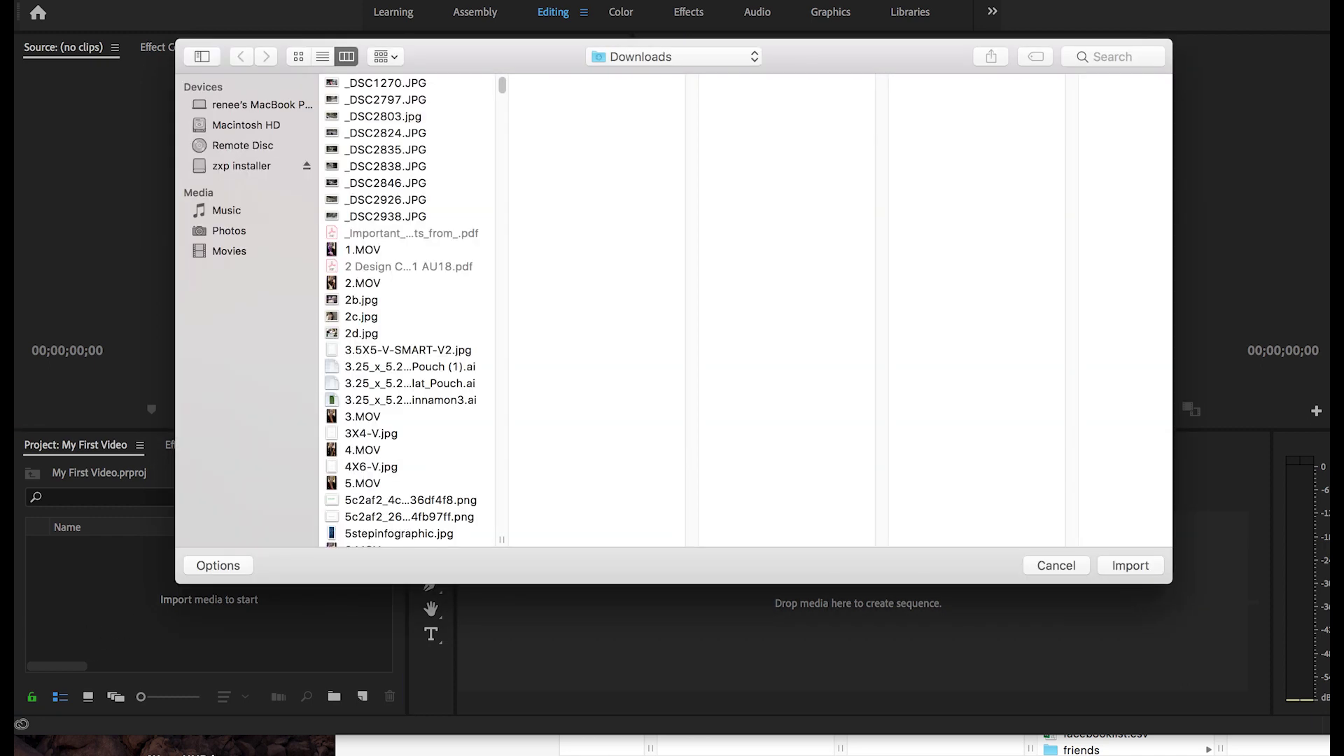
click(1056, 565)
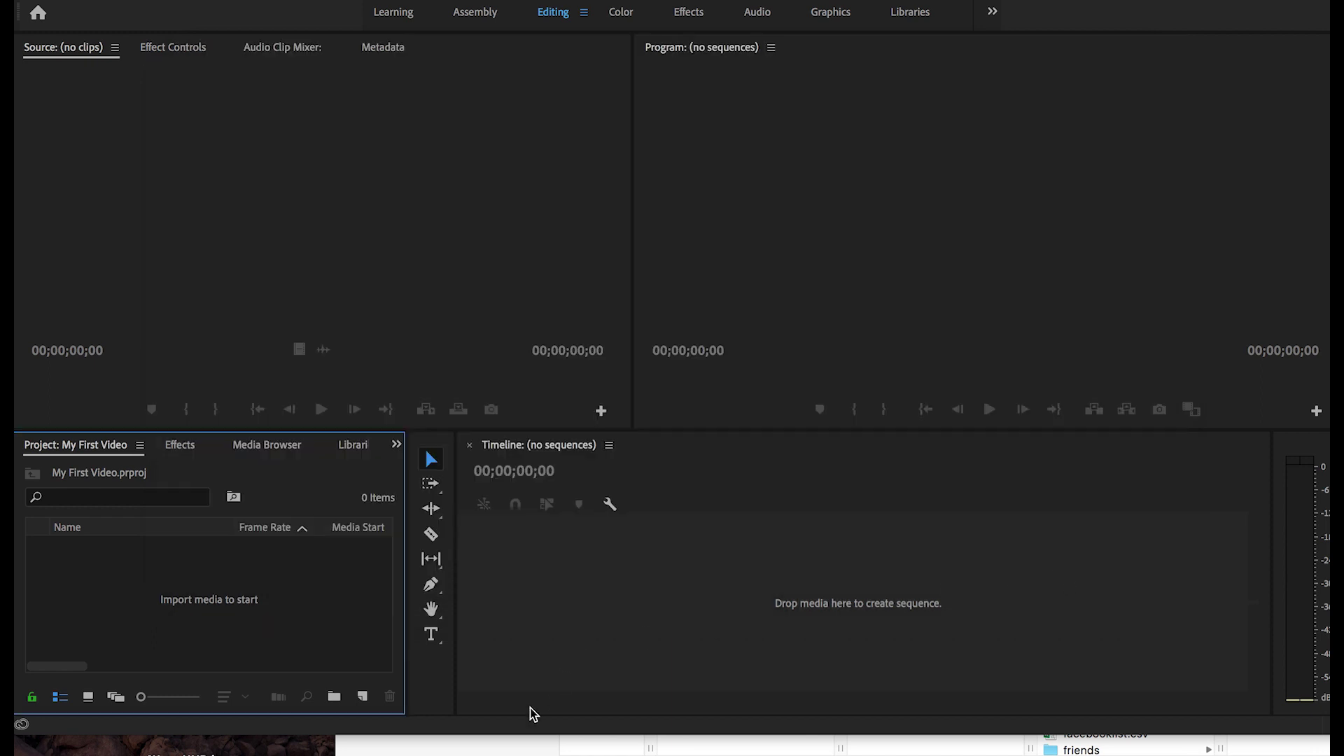
- Import the selected Car, Forest and Lake clips from the Finder's Downloads folder into the My First Video project
click(529, 742)
click(967, 76)
drag(967, 76, 959, 35)
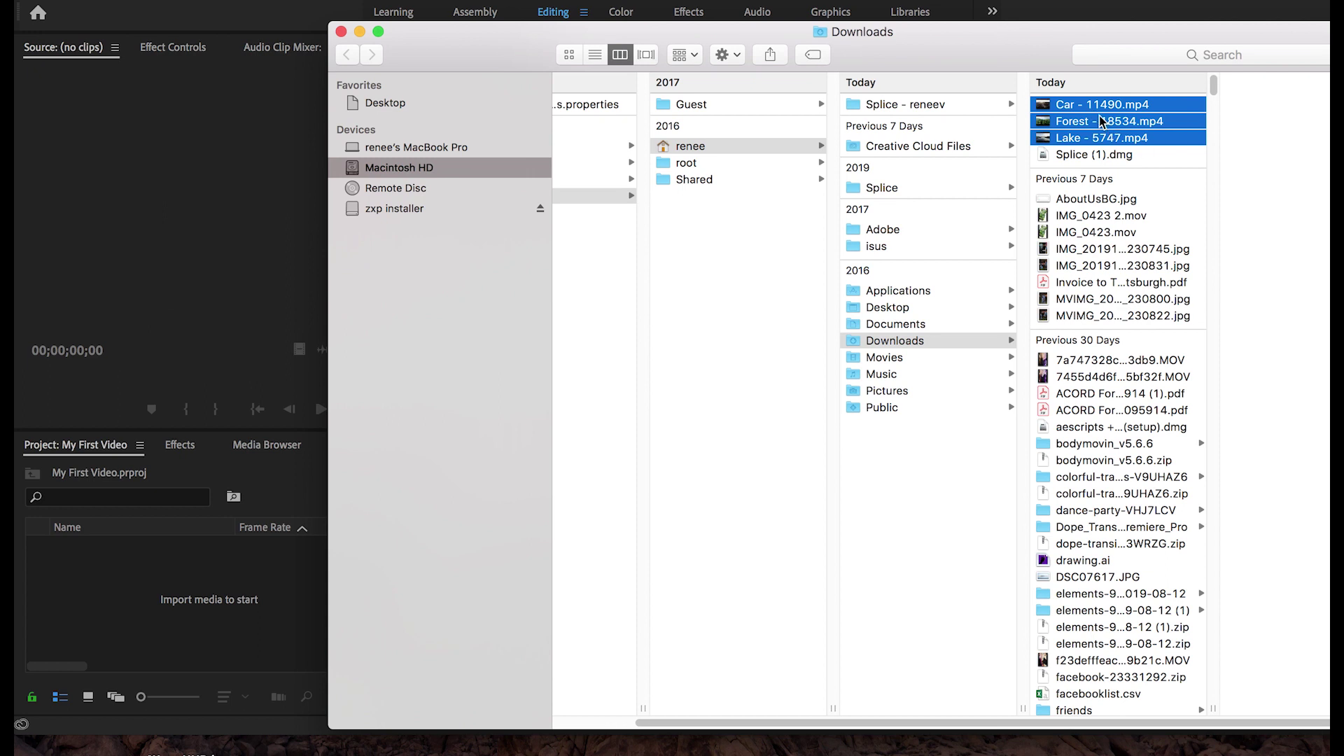
drag(1101, 120, 183, 588)
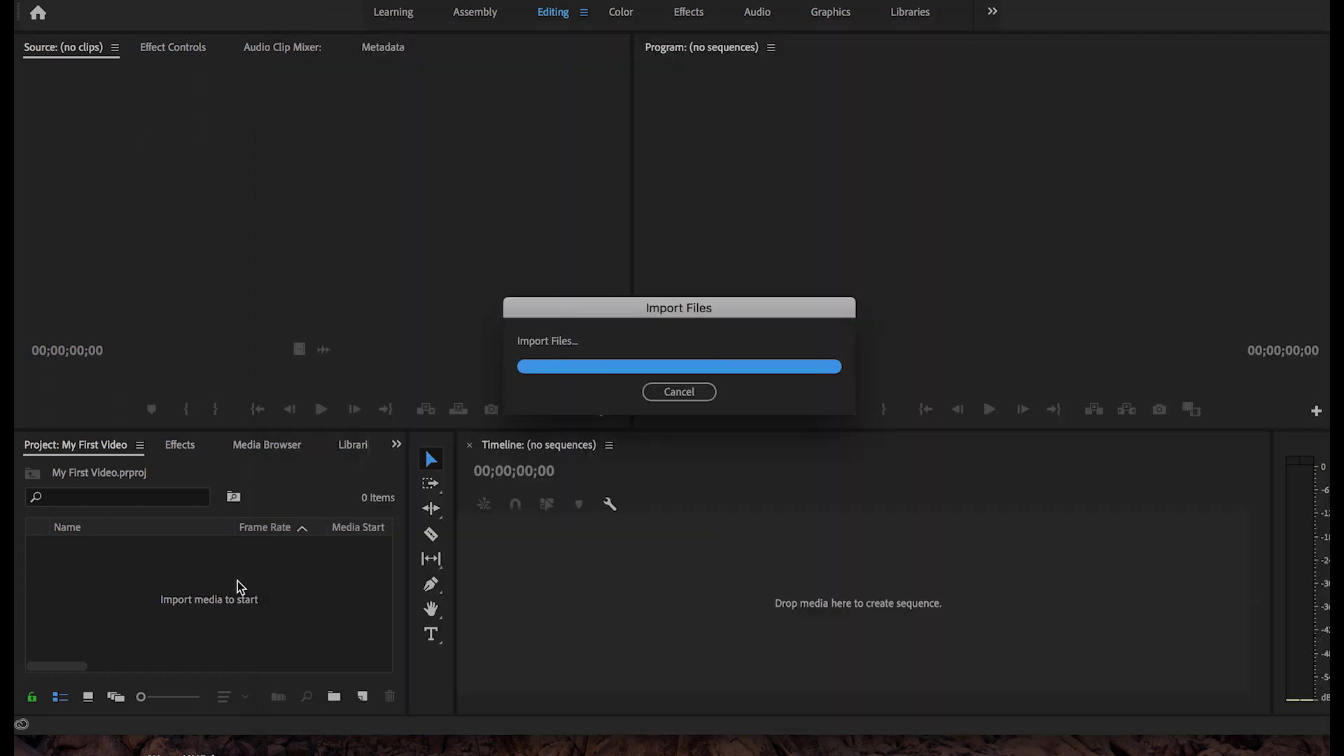
click(175, 639)
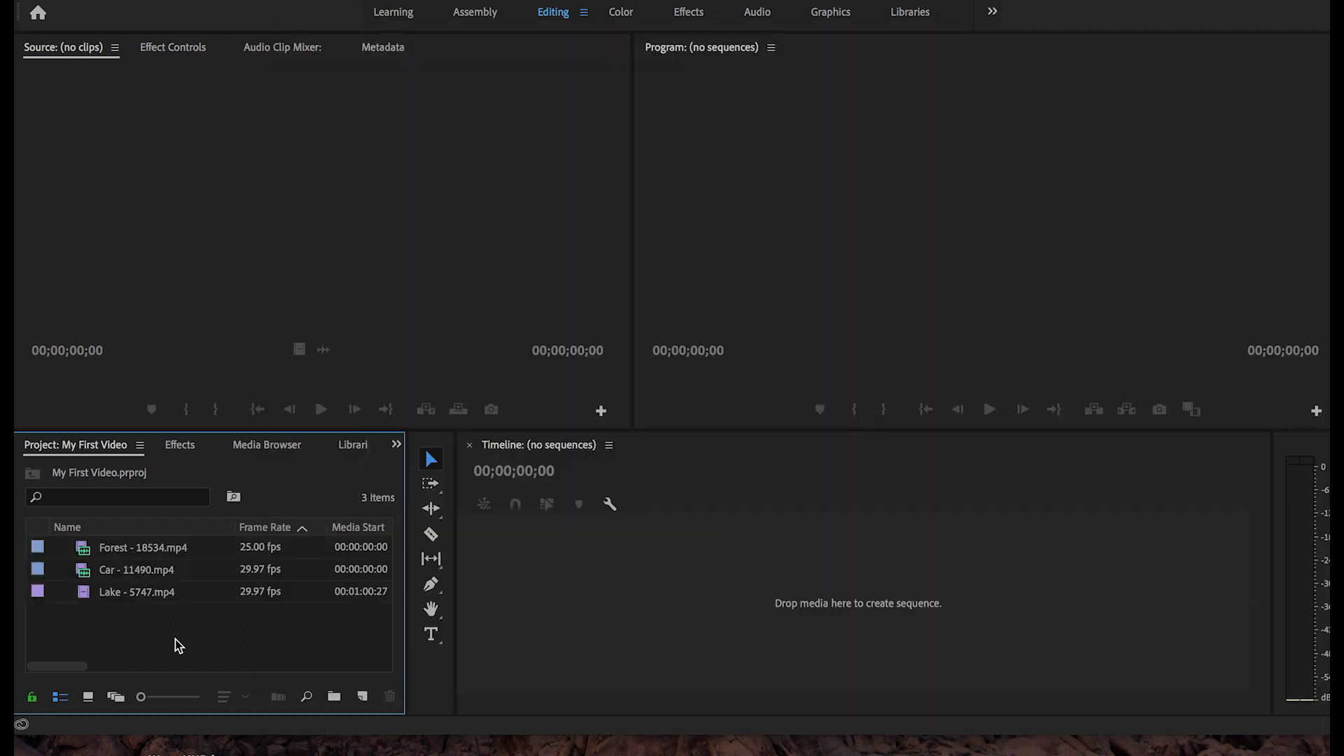
click(112, 550)
click(118, 573)
click(120, 592)
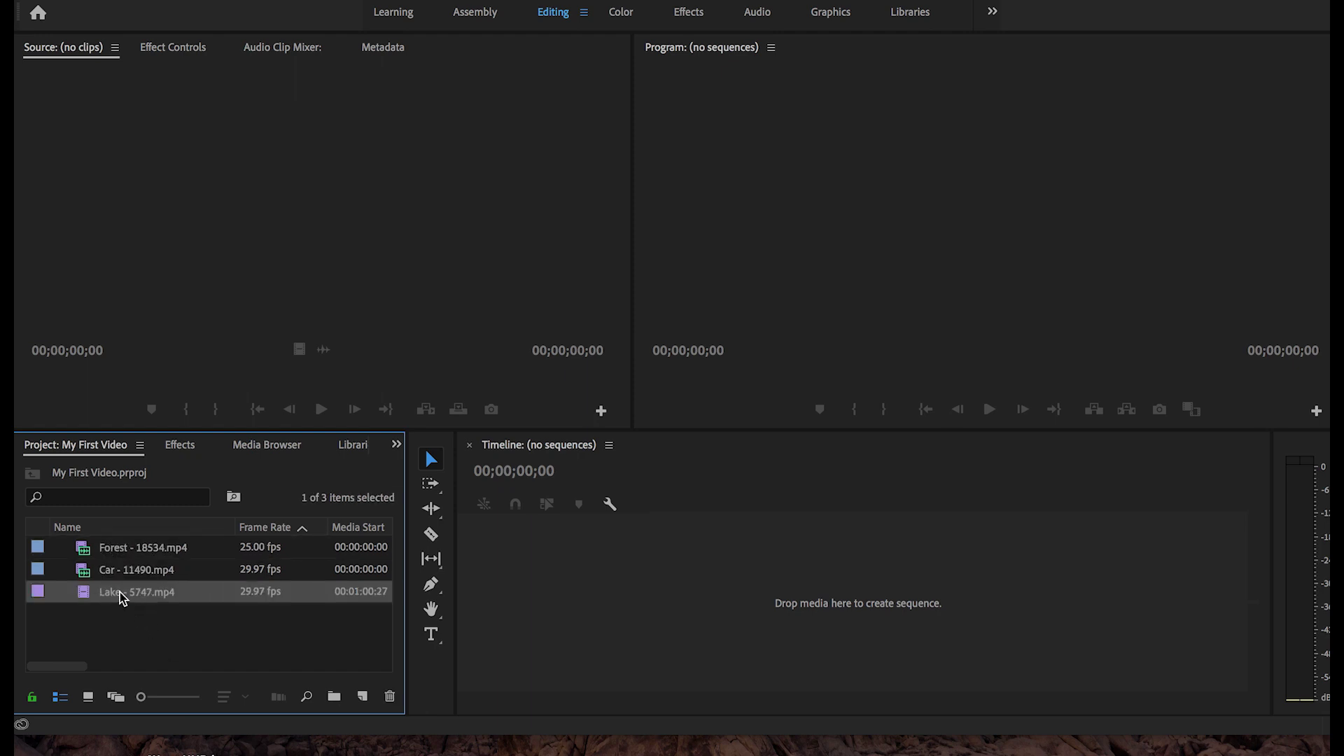
click(142, 632)
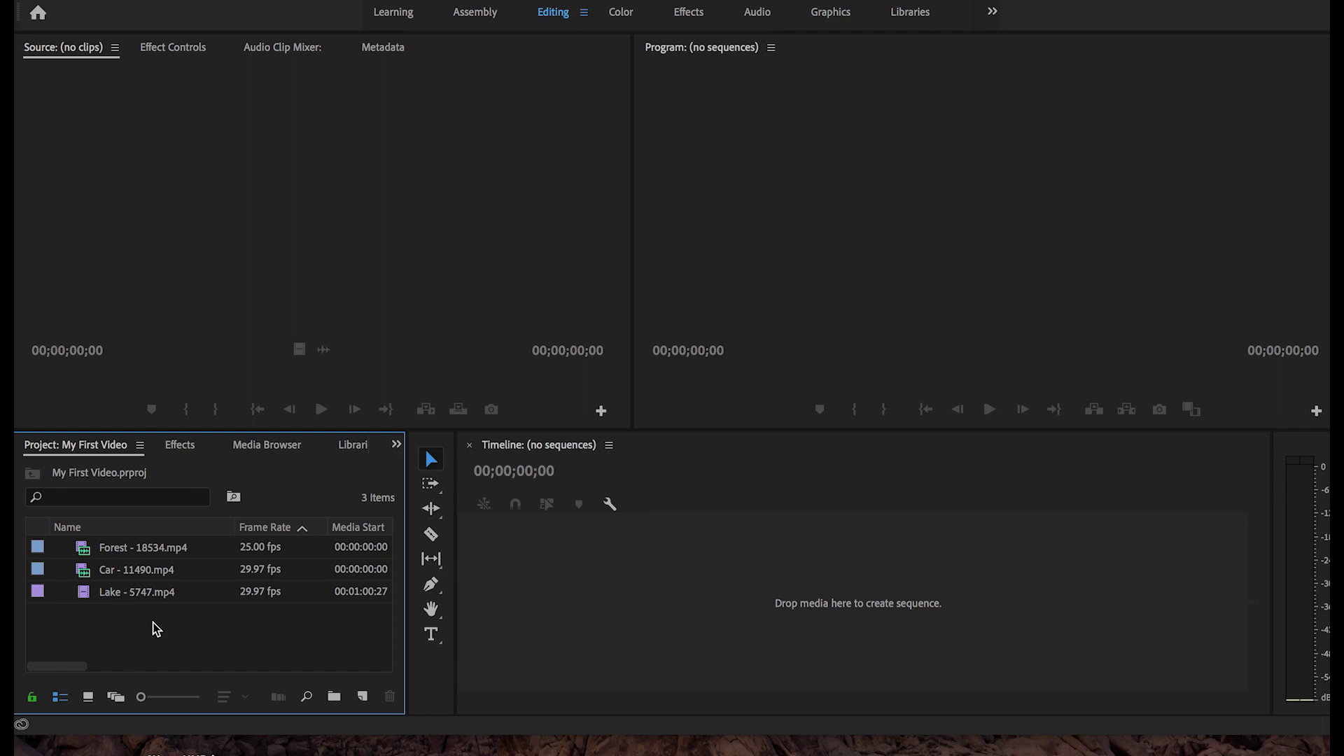
- Create a bin named Video Footage and place the Forest, Car and Lake clips in it
click(129, 552)
shift+click(125, 594)
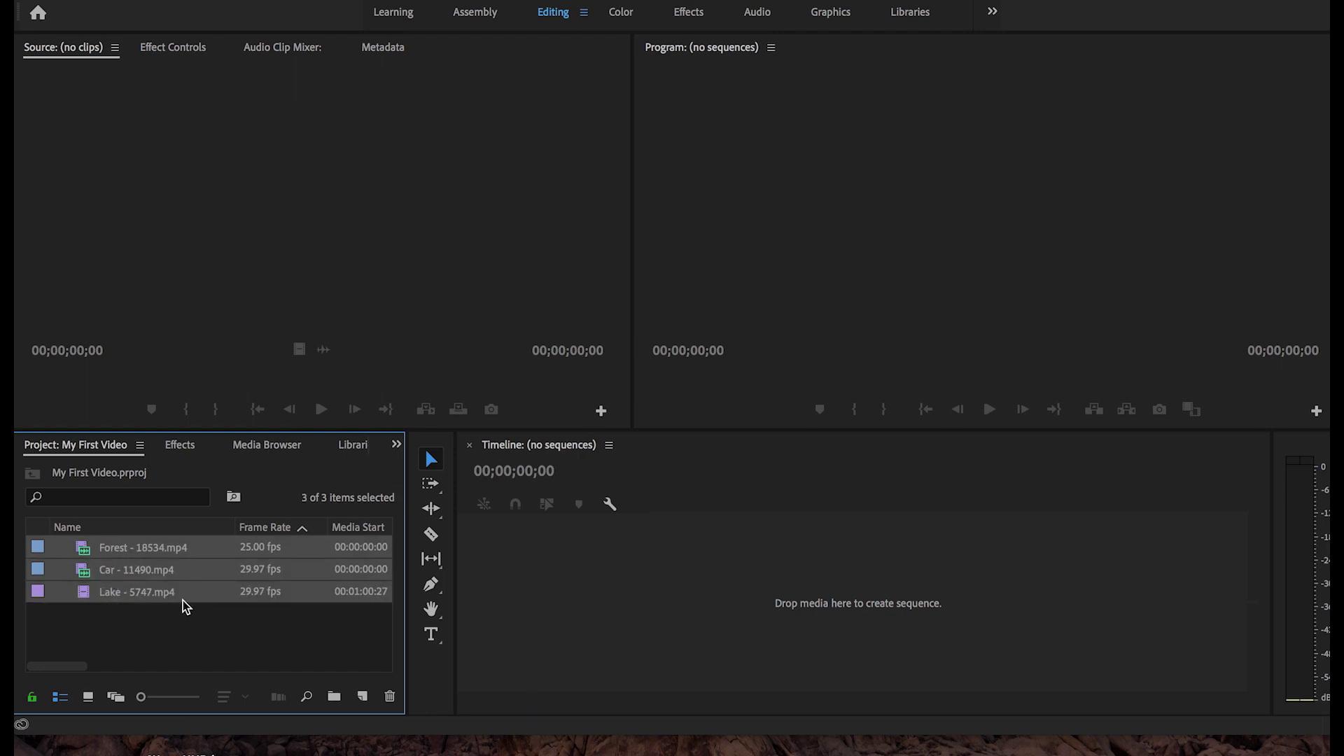
ctrl+click(224, 591)
click(334, 696)
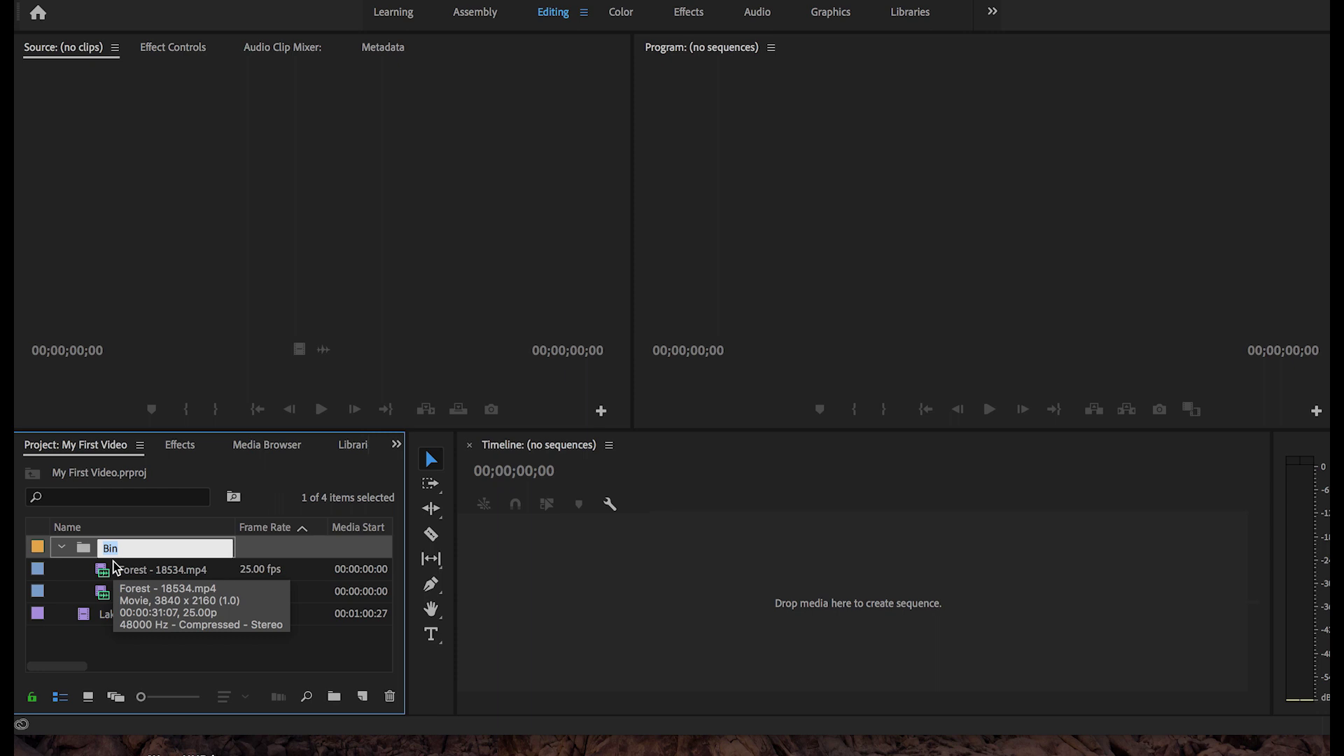
text(Video Footage)
key(Tab)
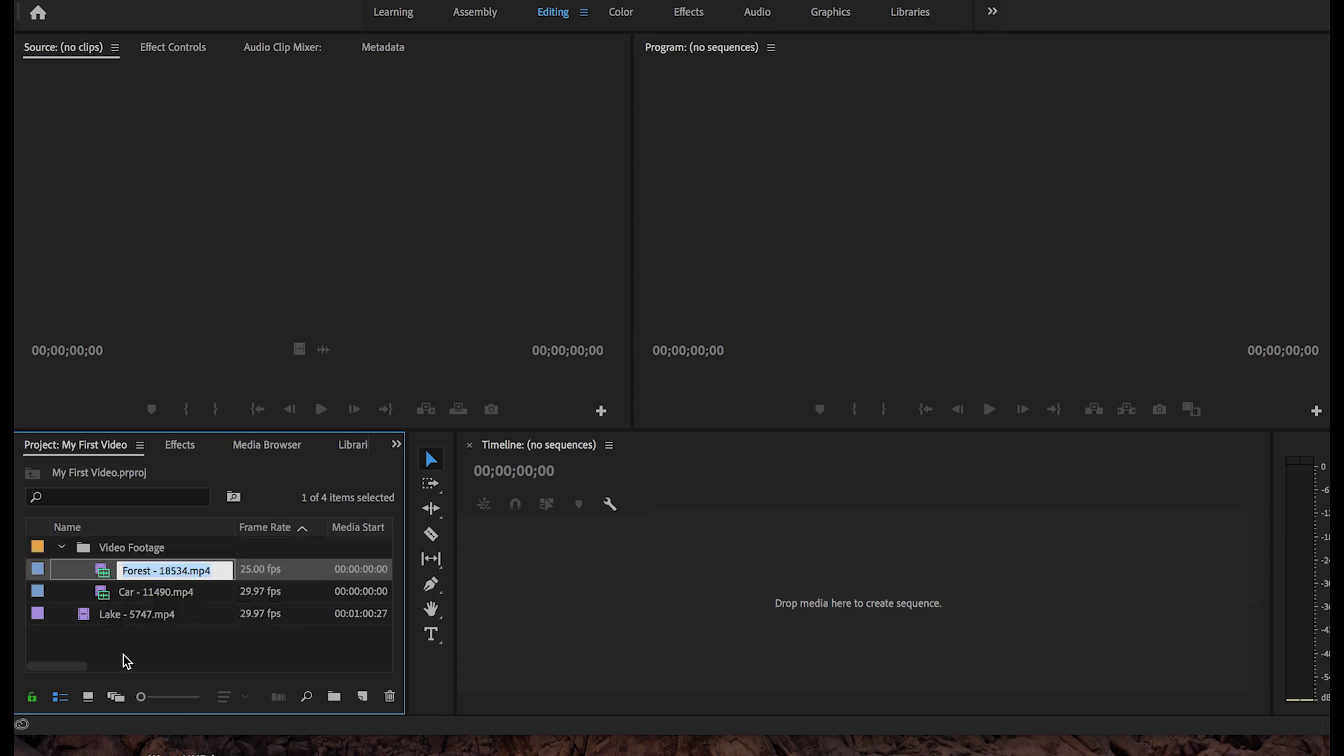
click(127, 655)
drag(85, 622, 96, 549)
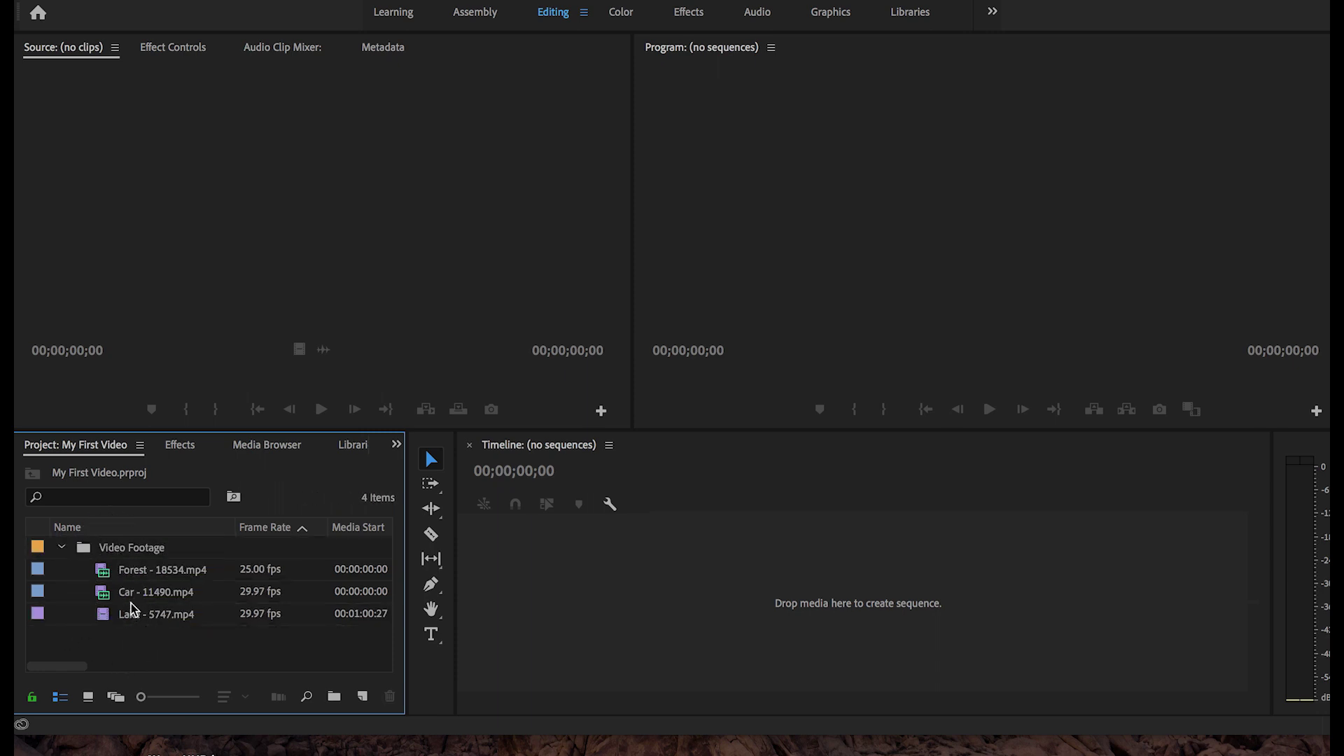
- Check the three clips inside the Video Footage bin and collapse the bin
click(130, 571)
shift+click(134, 615)
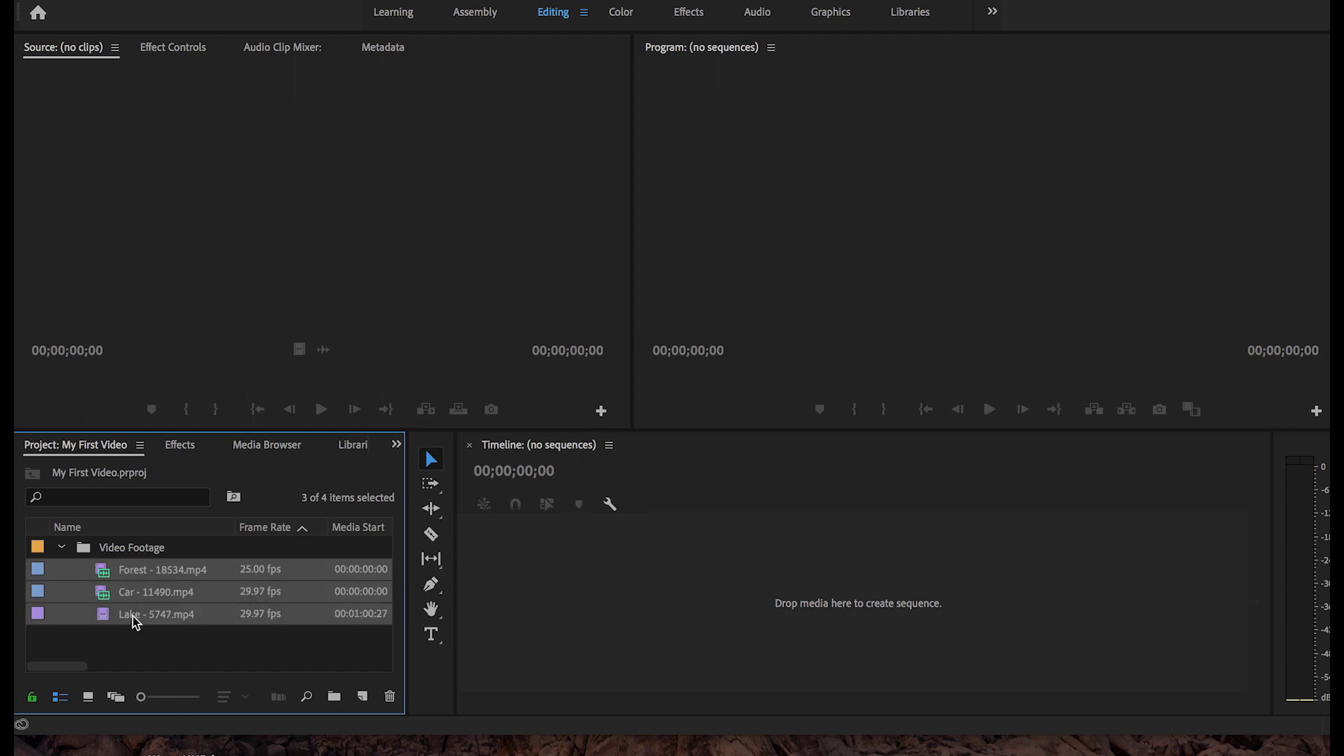
click(121, 549)
click(142, 641)
click(61, 548)
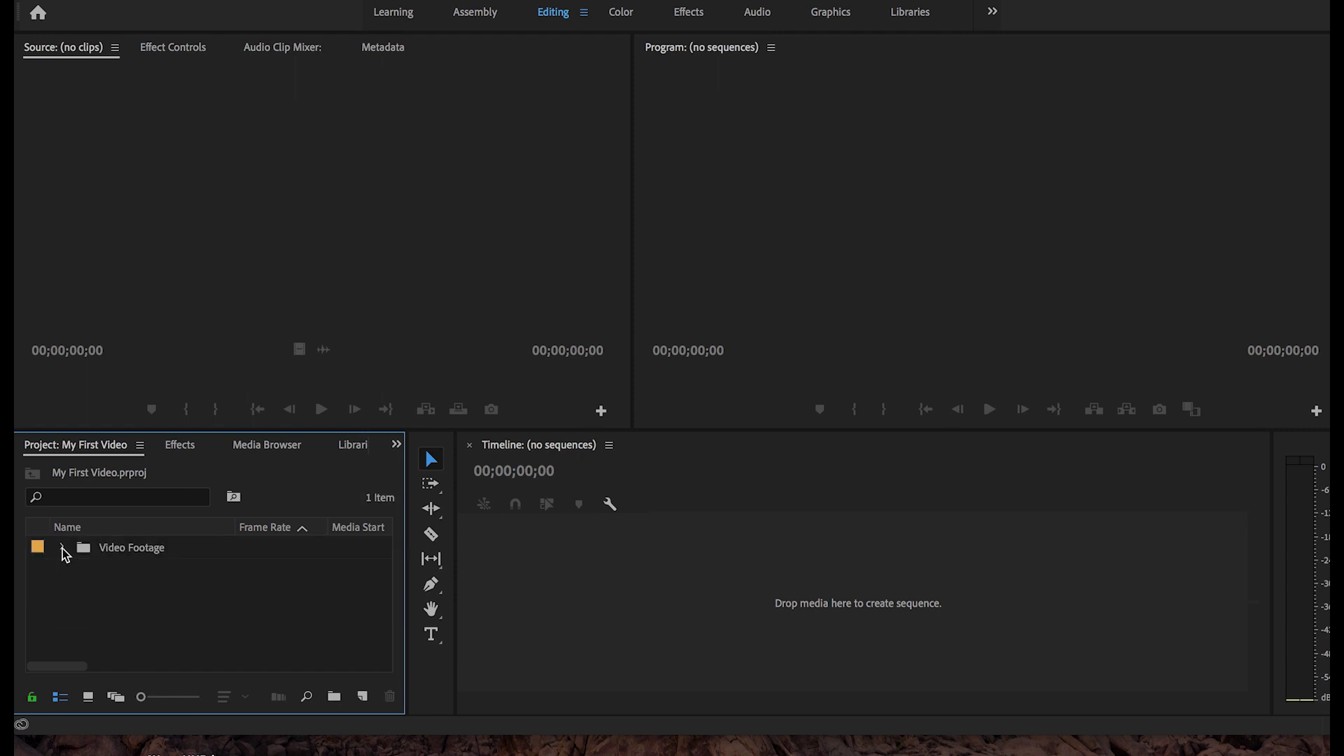
click(62, 547)
click(62, 548)
click(62, 547)
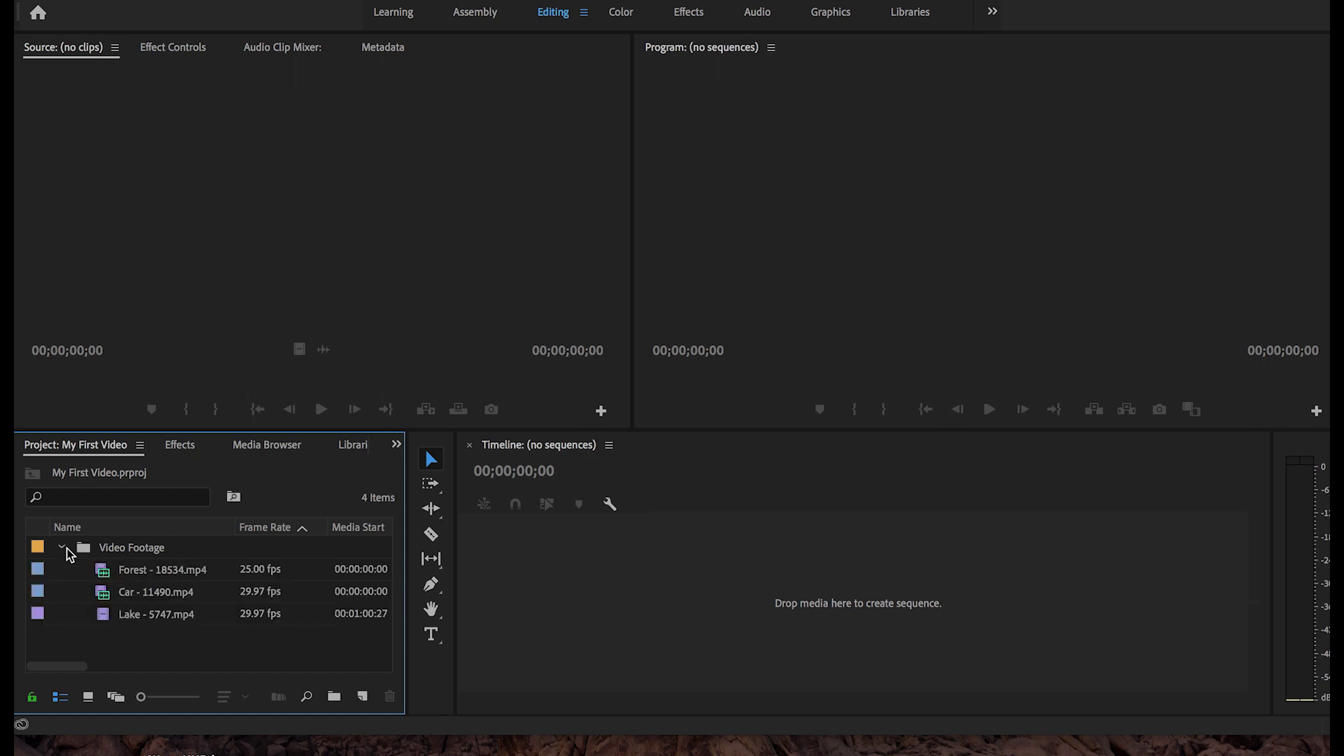
click(60, 551)
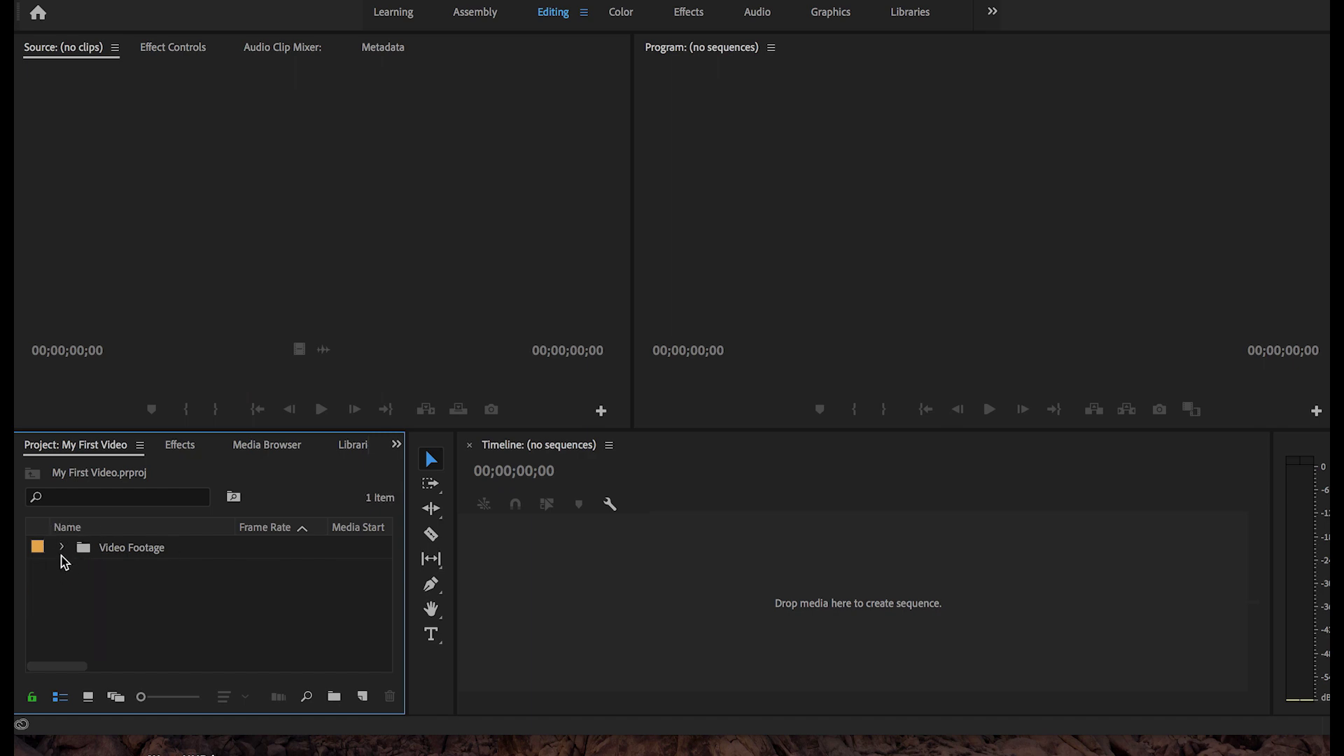
- Create a second bin named Music at the top level of the project, beside Video Footage
click(334, 695)
text(Music)
key(Tab)
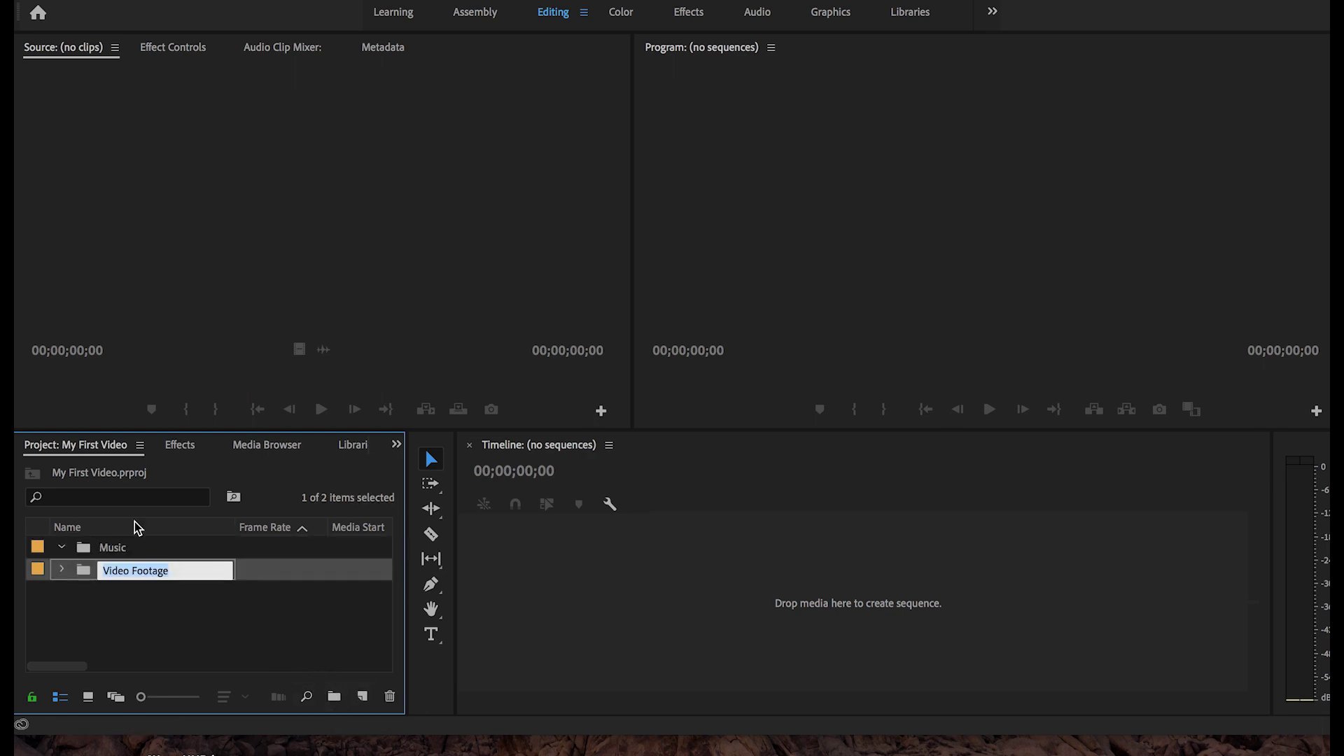
click(86, 585)
click(98, 550)
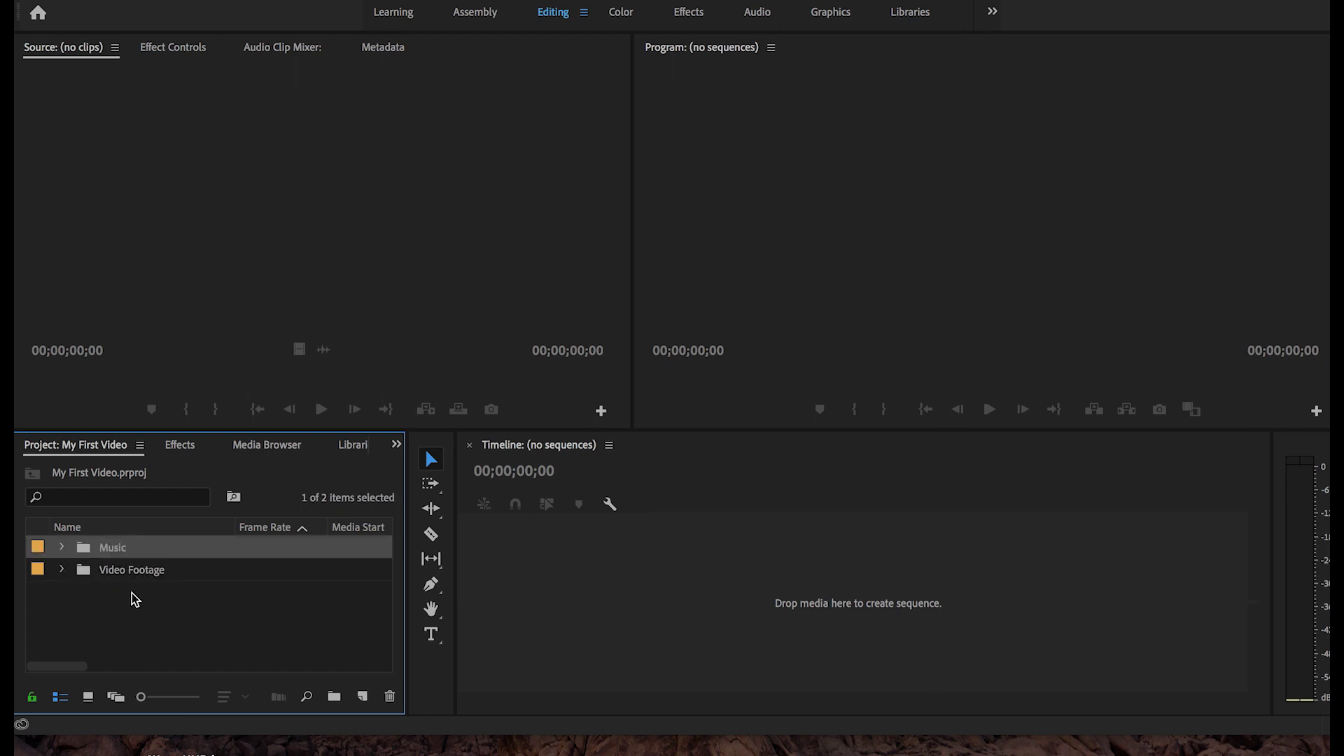
click(126, 573)
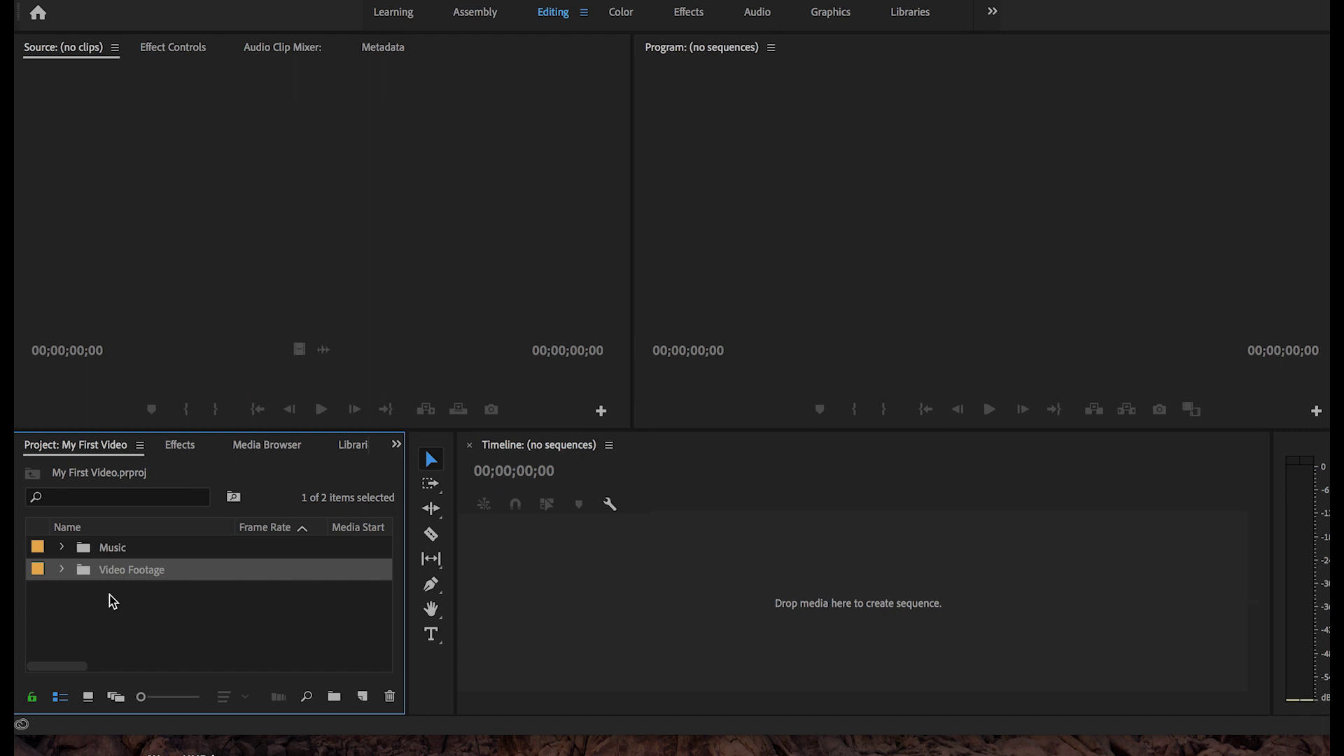
- View the contents of the Music and Video Footage bins in separate windows, closing each one
click(44, 549)
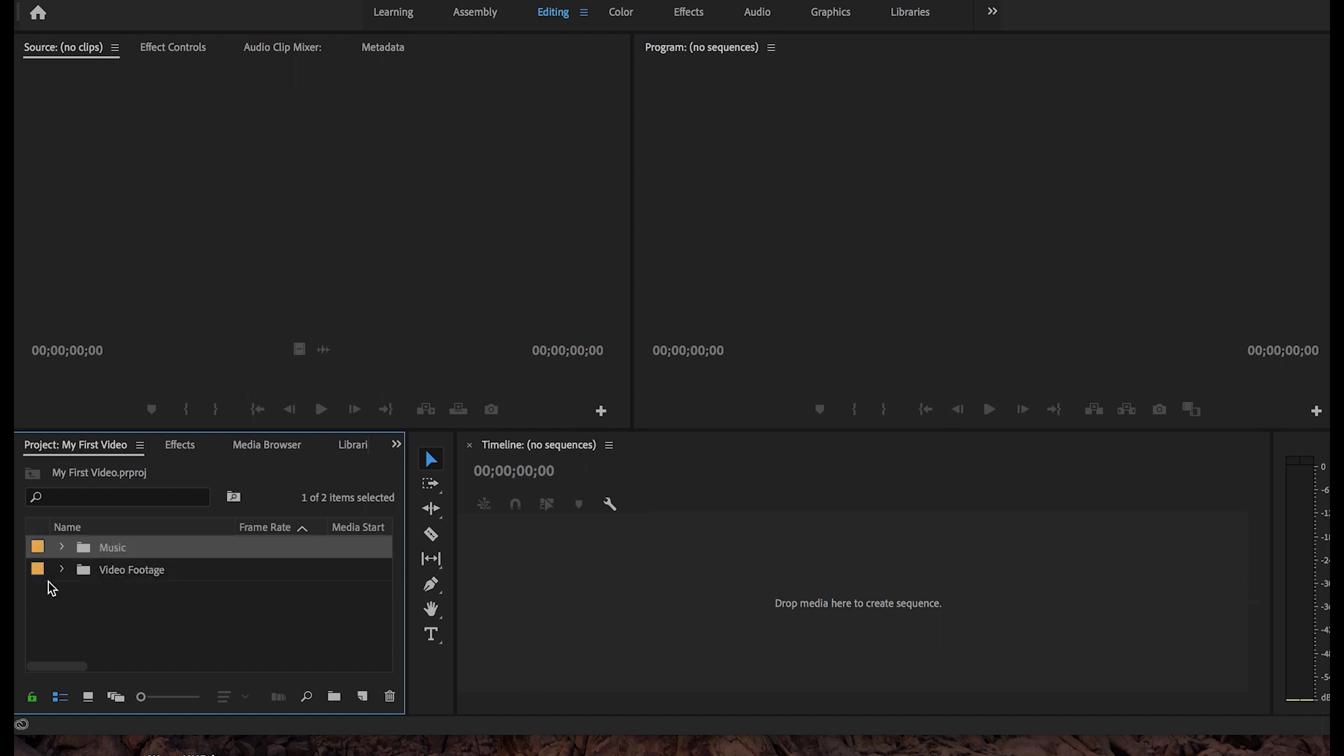
double_click(40, 549)
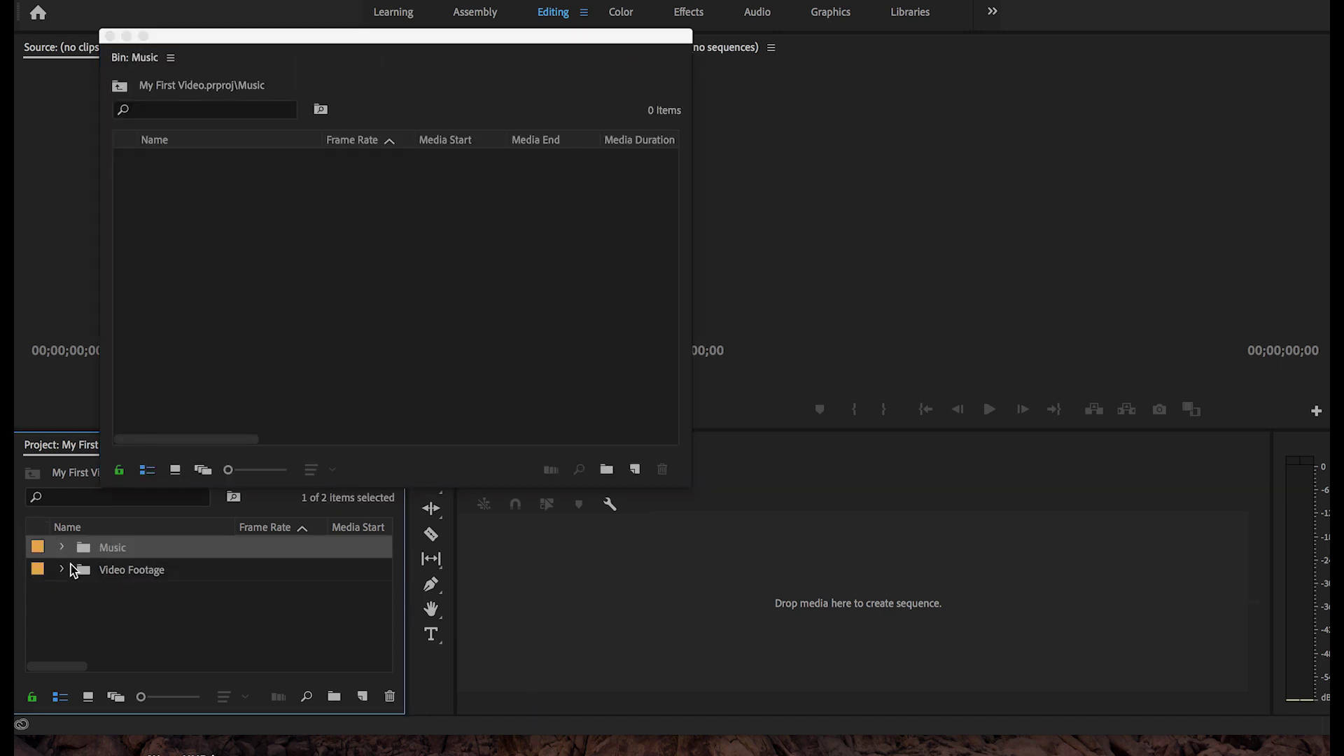
click(109, 35)
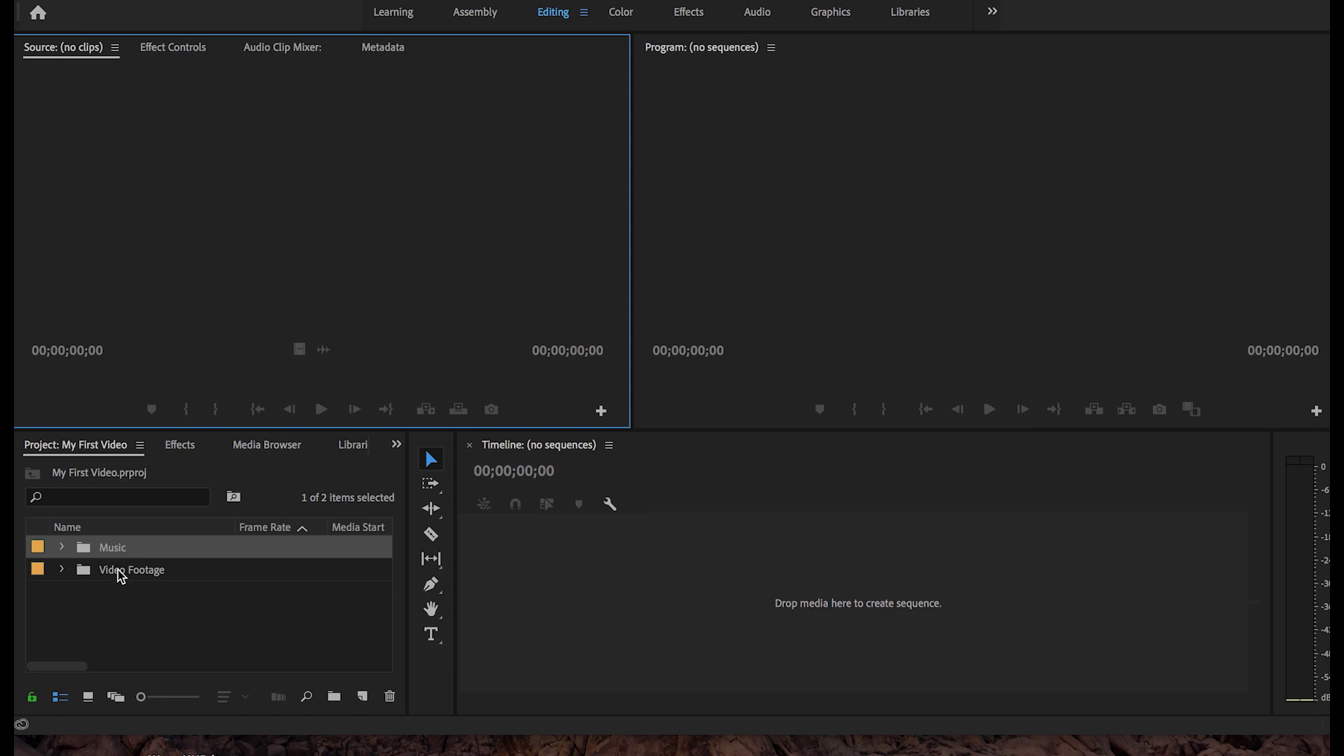
double_click(81, 569)
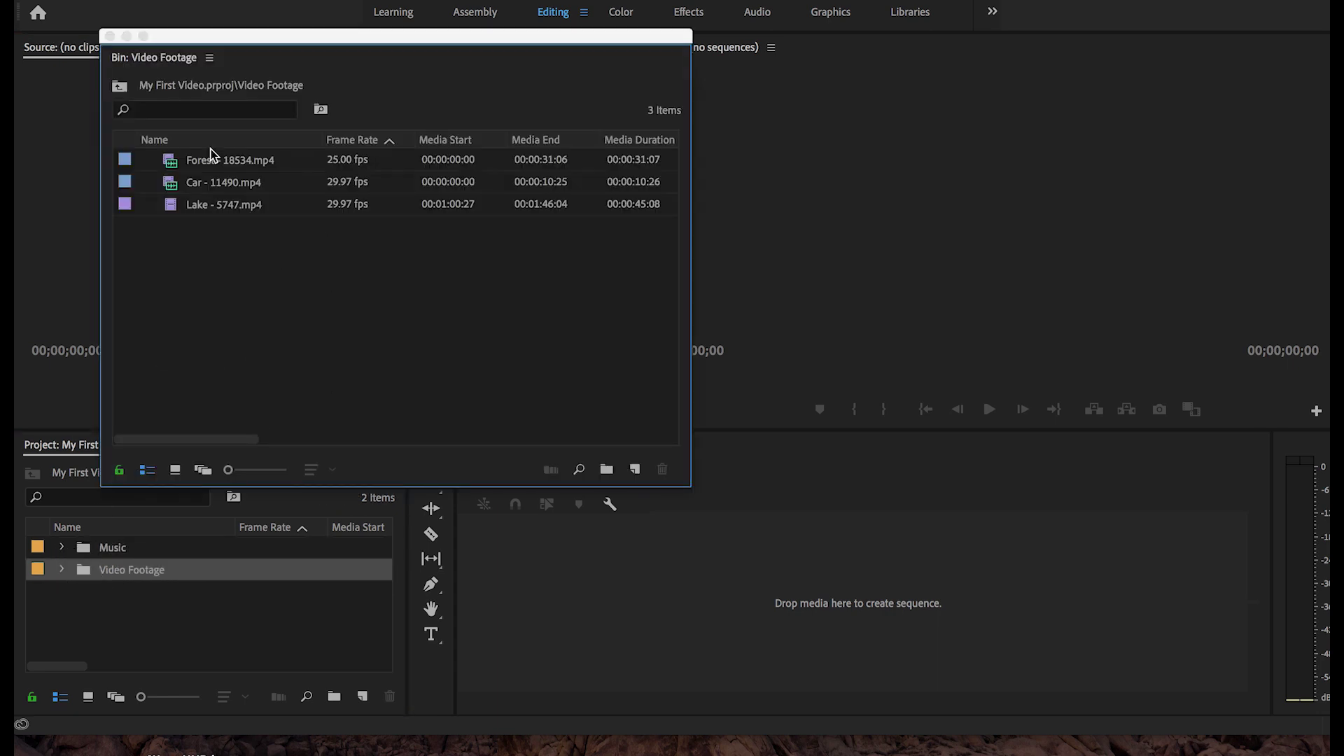
click(110, 36)
- Set the Music bin's label color to Blue
shift+click(39, 551)
right_click(38, 550)
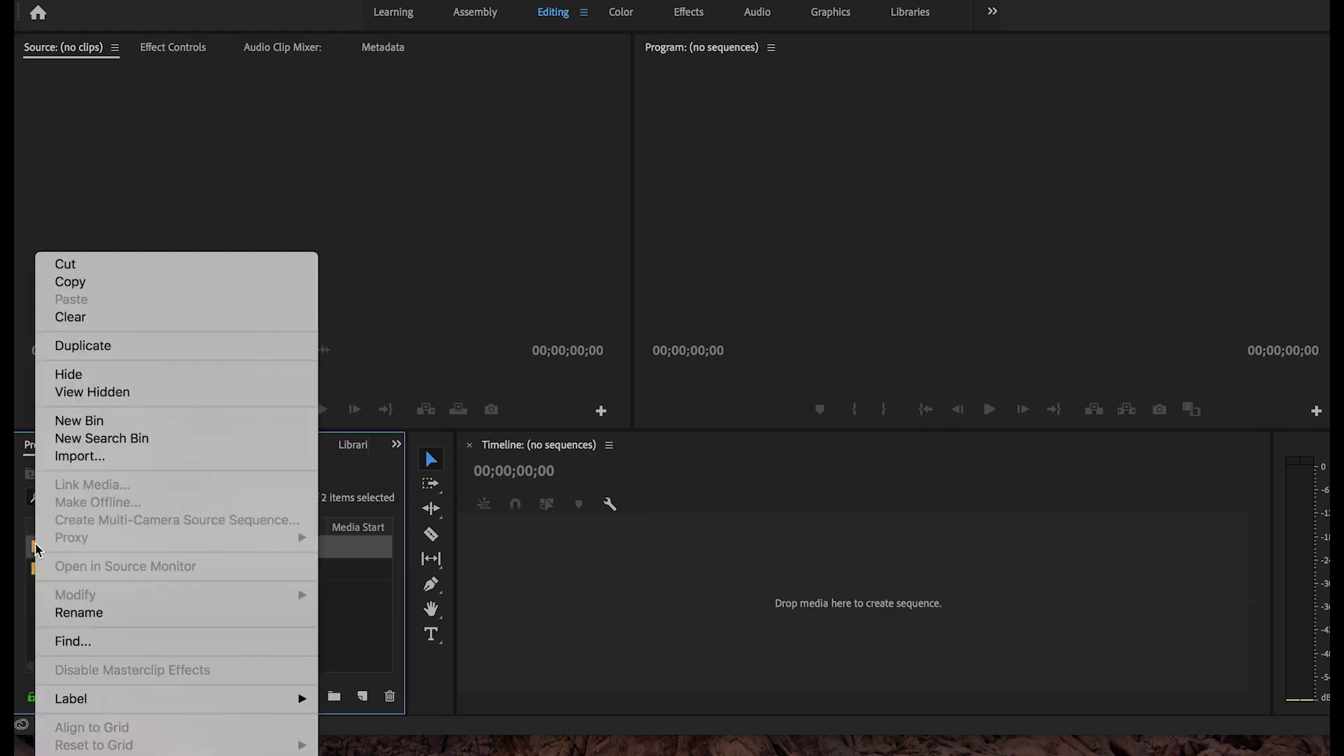
mouse_move(86, 700)
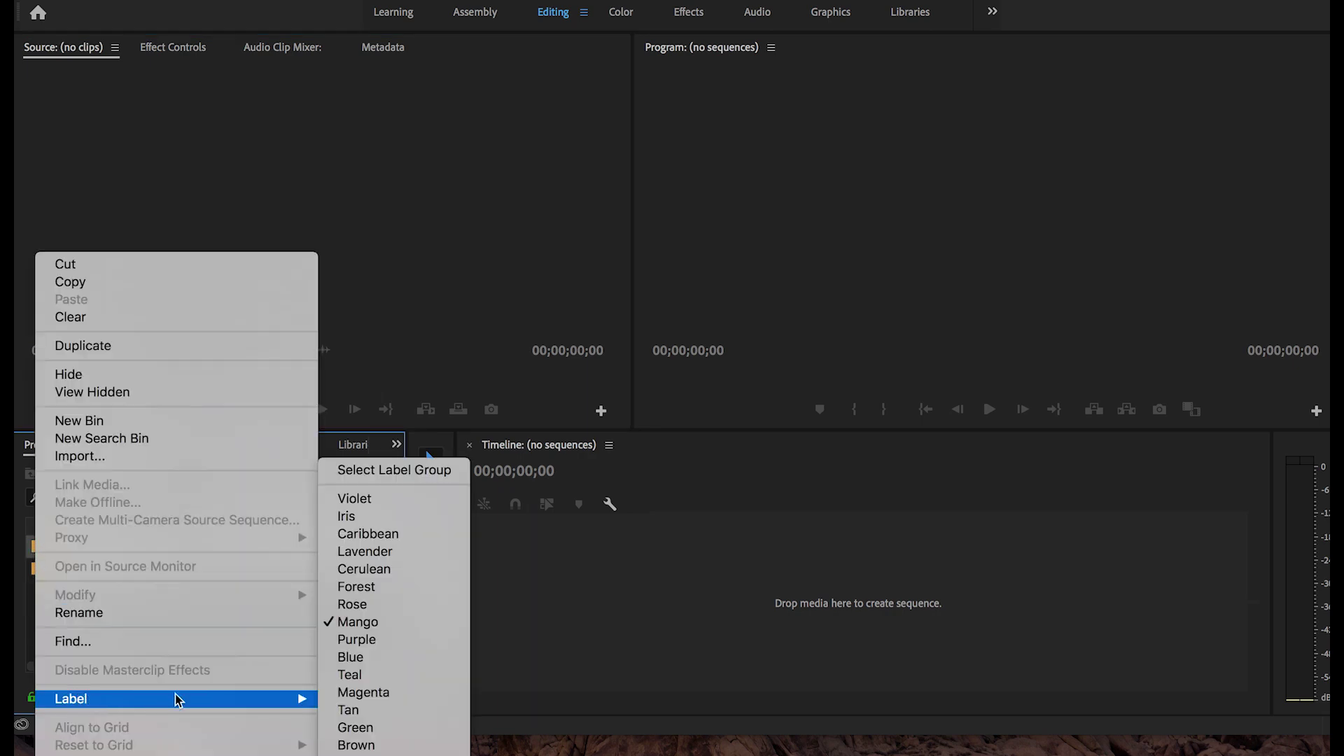
click(359, 661)
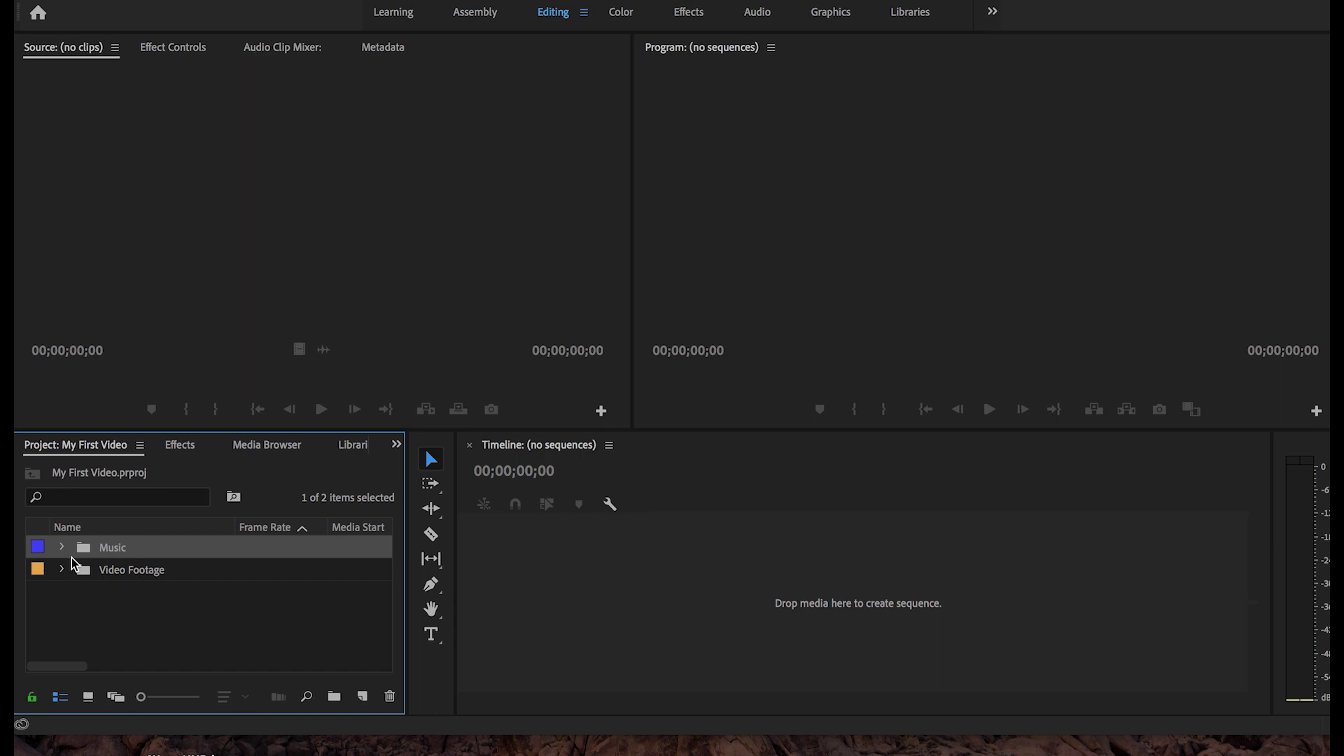
click(116, 612)
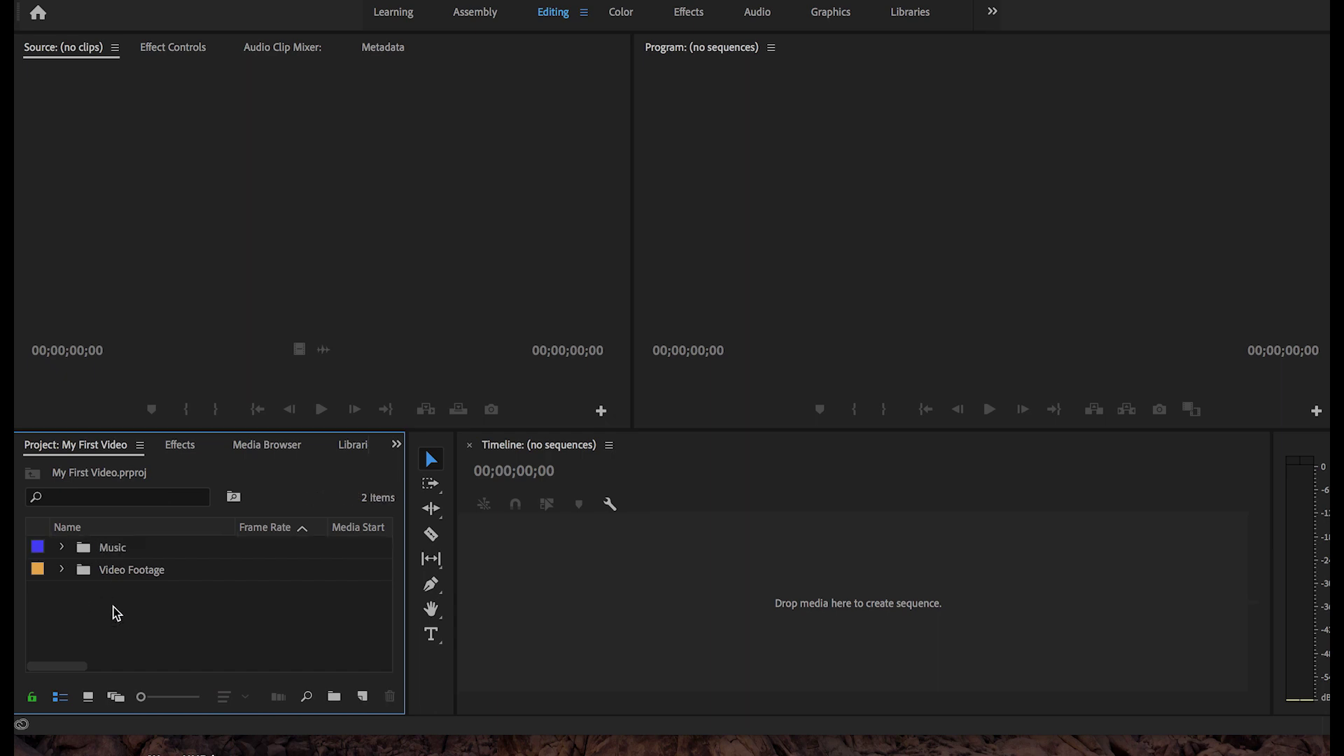
- Set the Video Footage bin's label color to Magenta
click(36, 570)
right_click(38, 573)
mouse_move(126, 700)
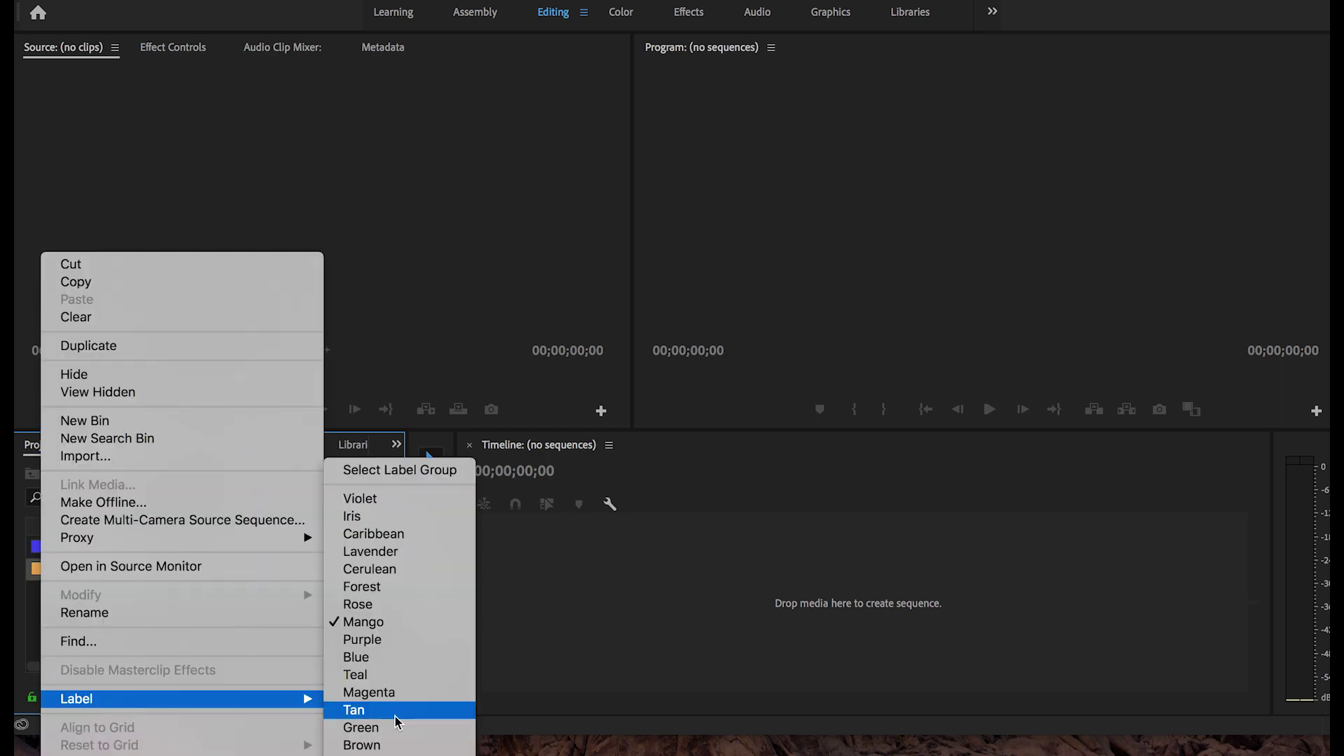
click(382, 693)
click(143, 602)
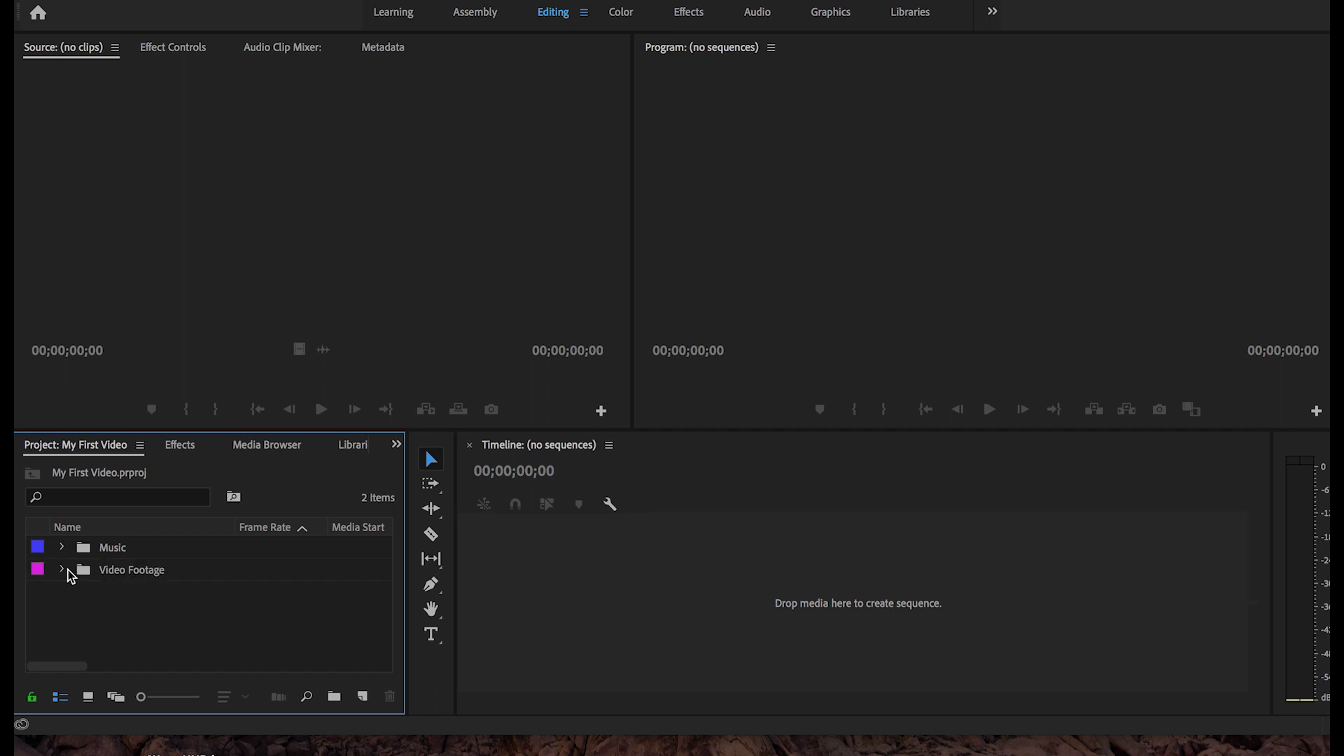
- Apply the Magenta label to the Forest, Car and Lake clips in Video Footage and collapse the bin
click(62, 569)
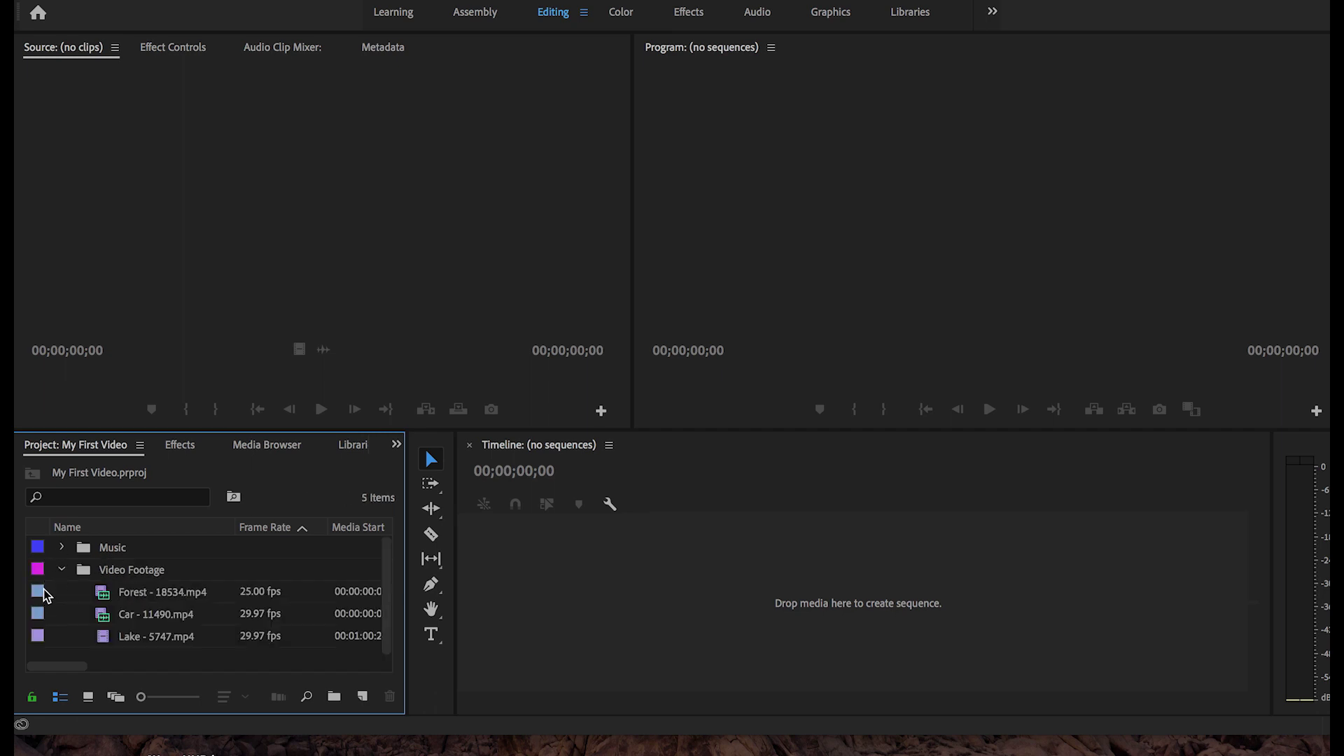
click(39, 592)
shift+click(41, 639)
right_click(38, 594)
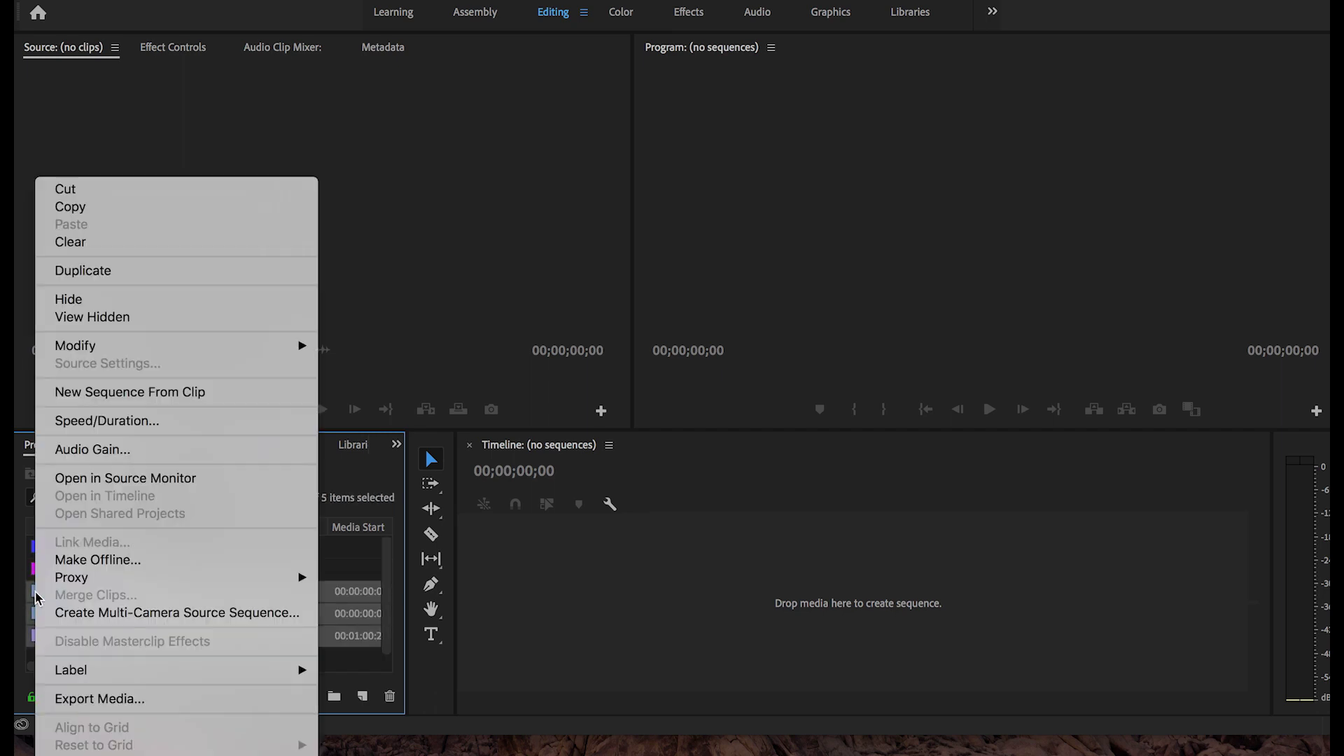
mouse_move(95, 672)
click(368, 694)
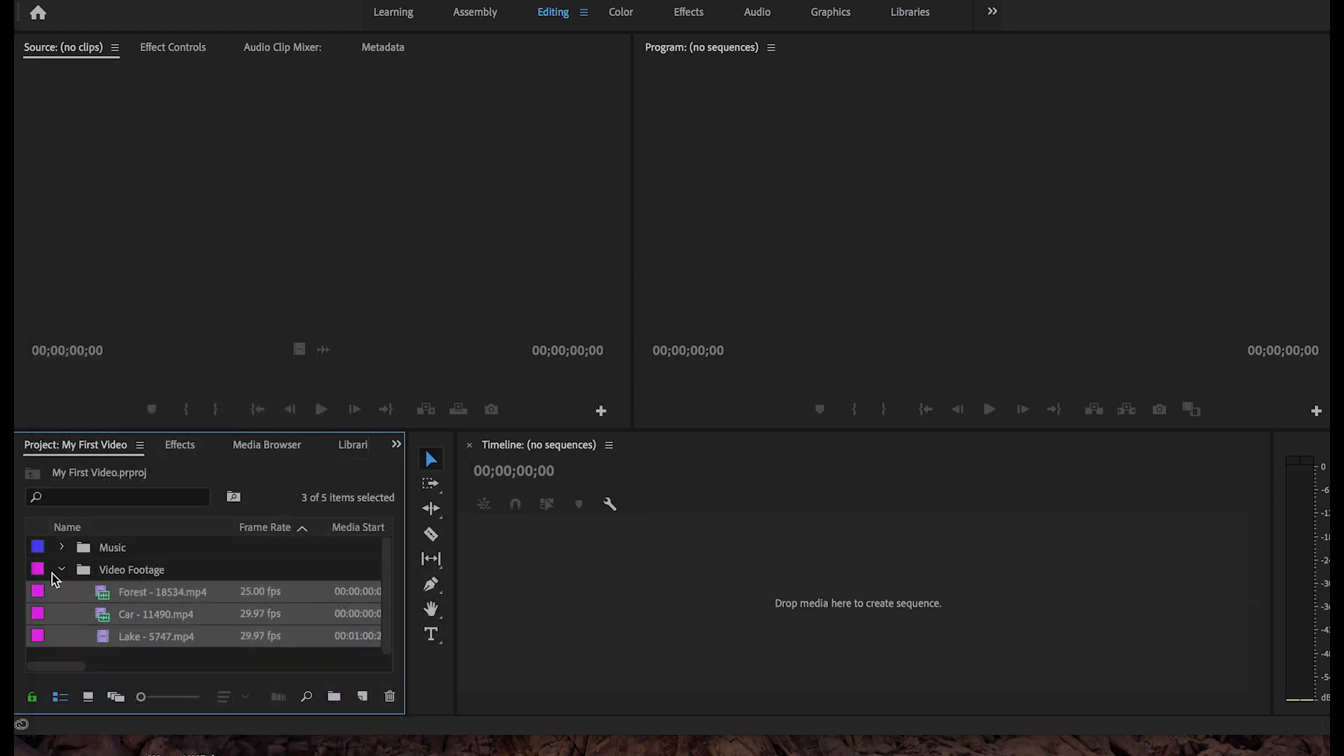
click(61, 570)
click(61, 570)
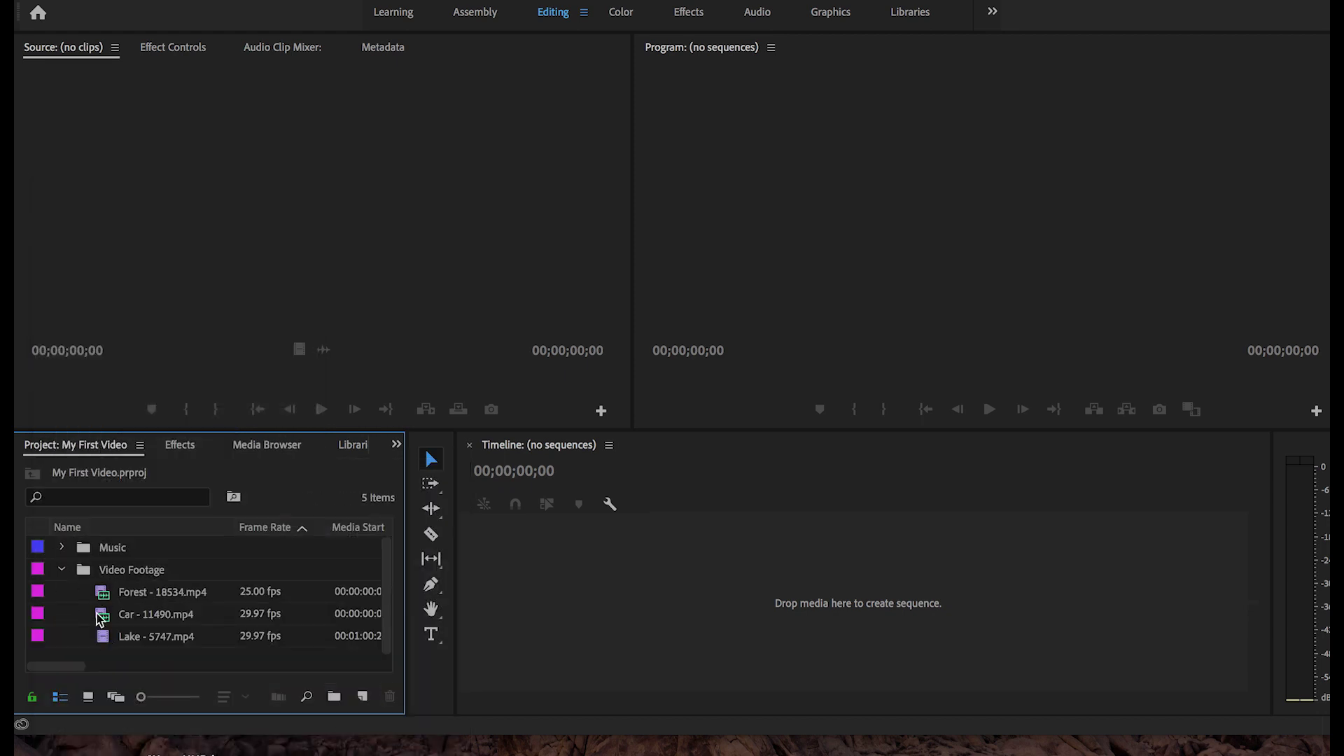
click(61, 570)
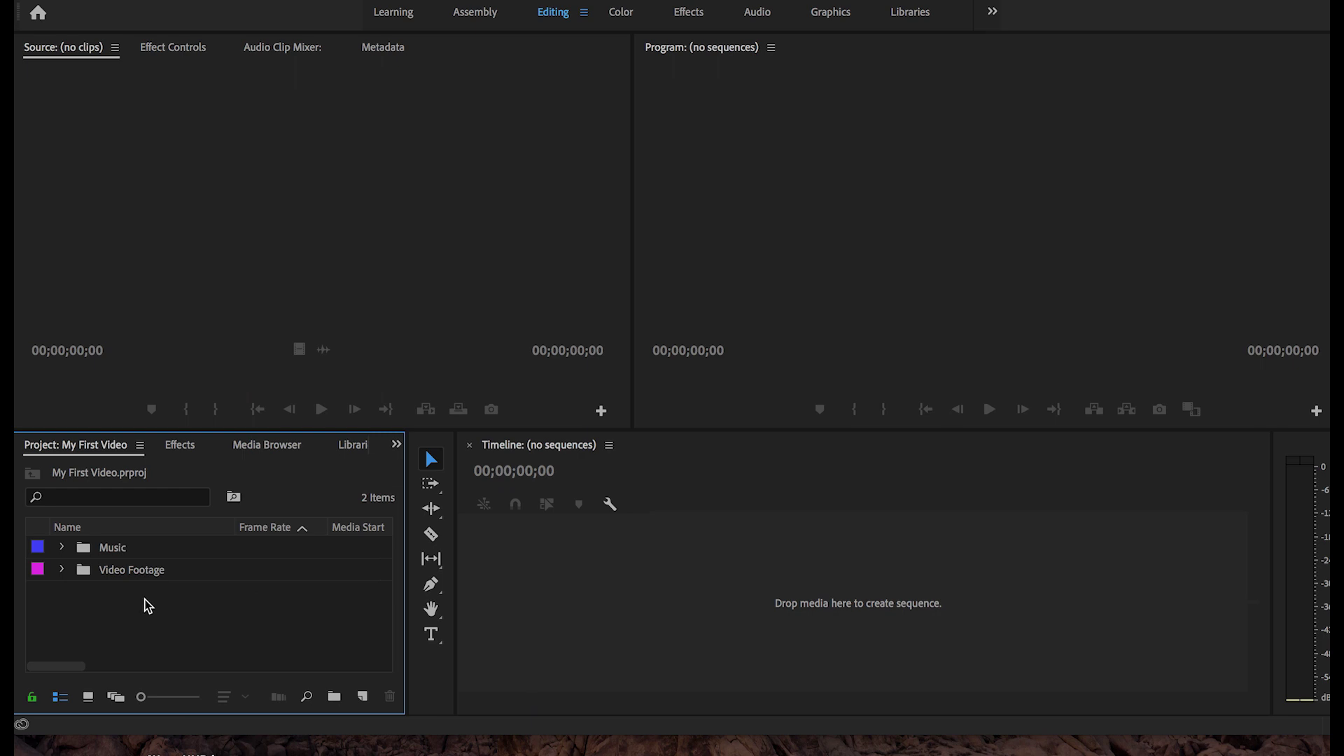
- Change the Music bin's label color to Teal
click(38, 552)
right_click(38, 552)
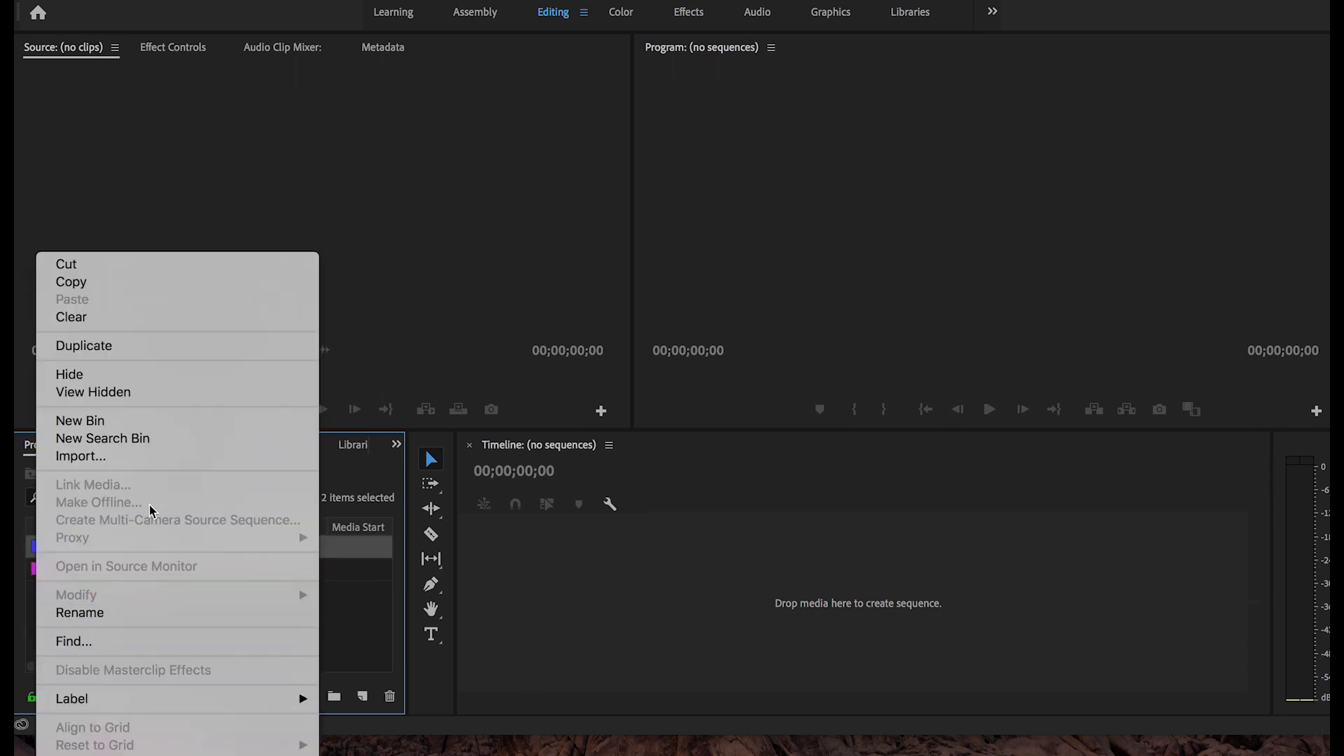
mouse_move(270, 698)
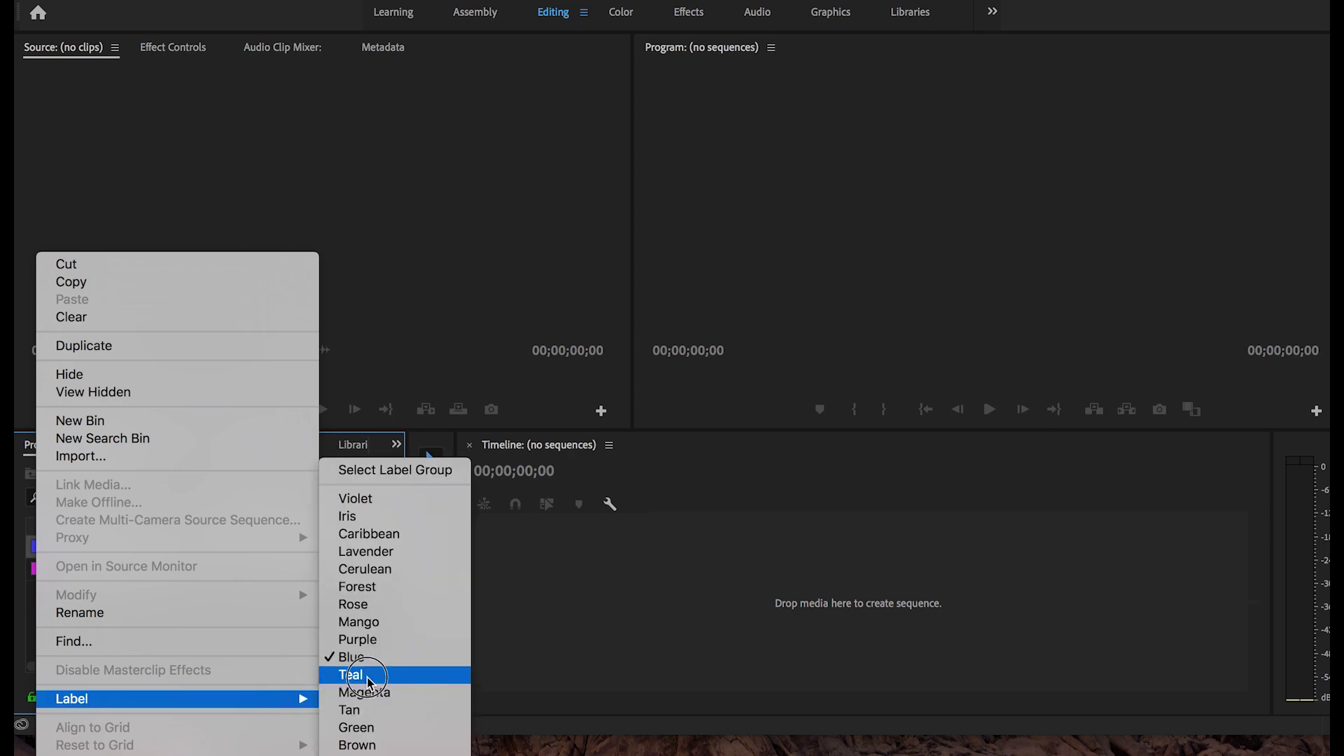
click(350, 675)
click(70, 602)
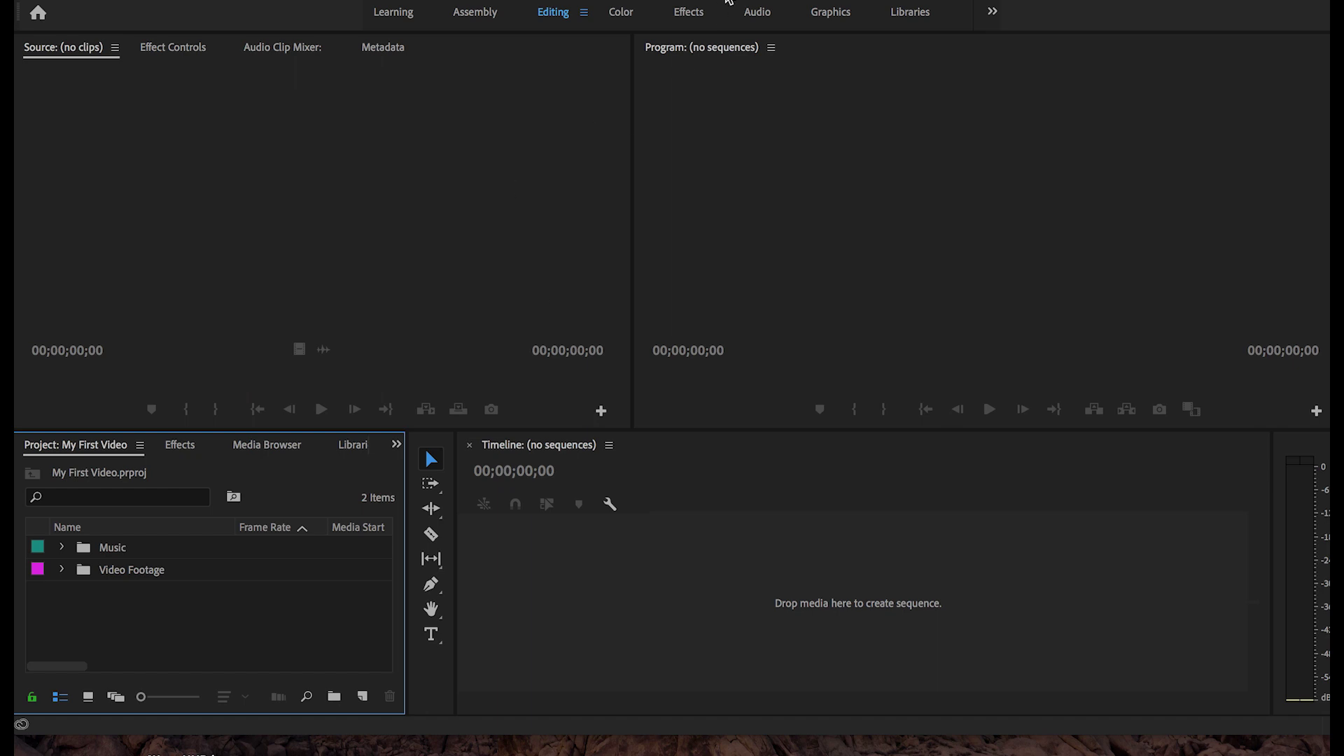
- Expand the Video Footage bin and open the Forest - 18534.mp4 clip in the Source Monitor
click(711, 153)
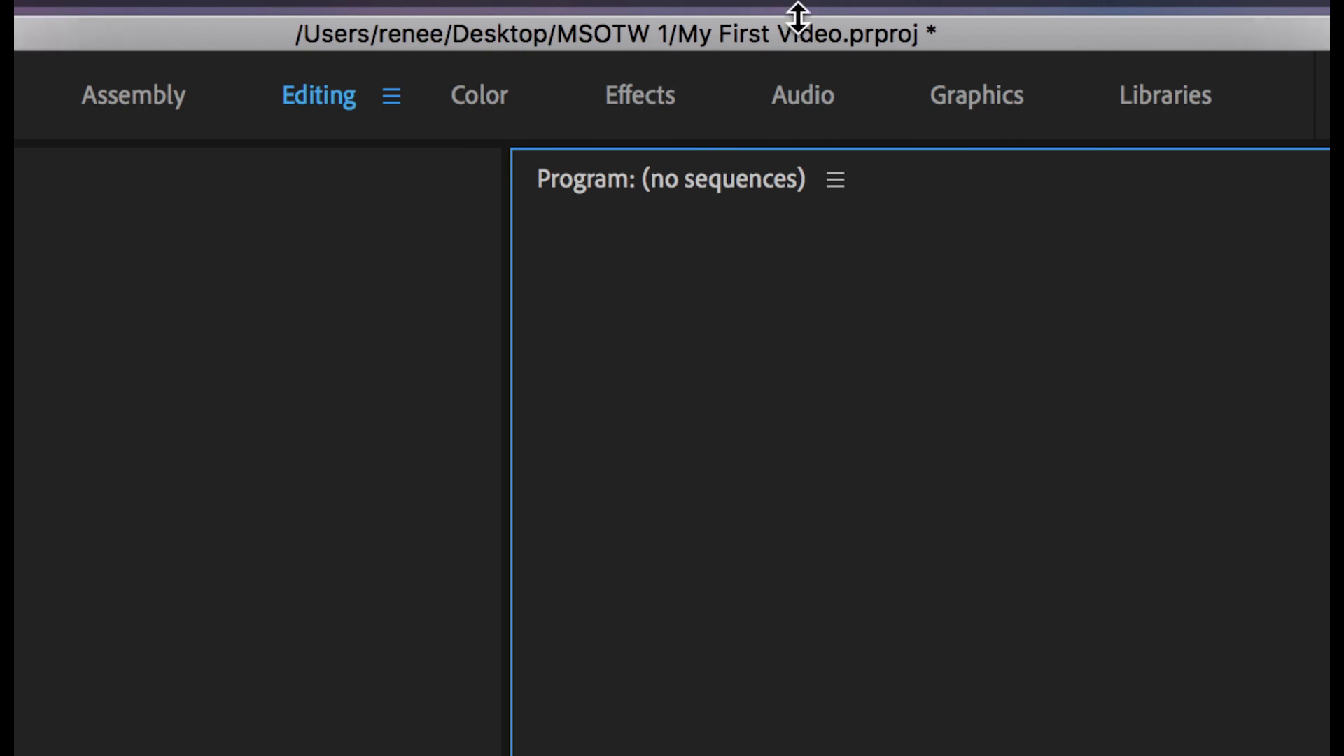
click(169, 622)
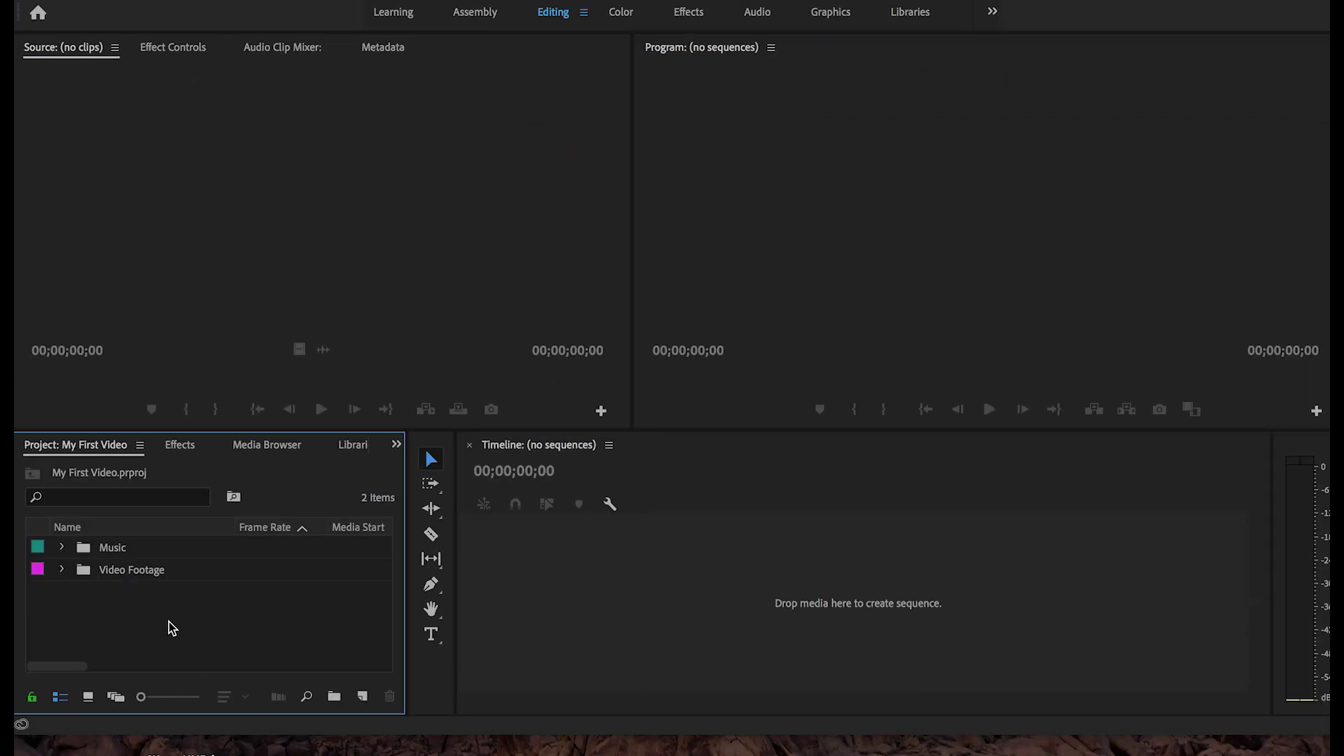
click(62, 570)
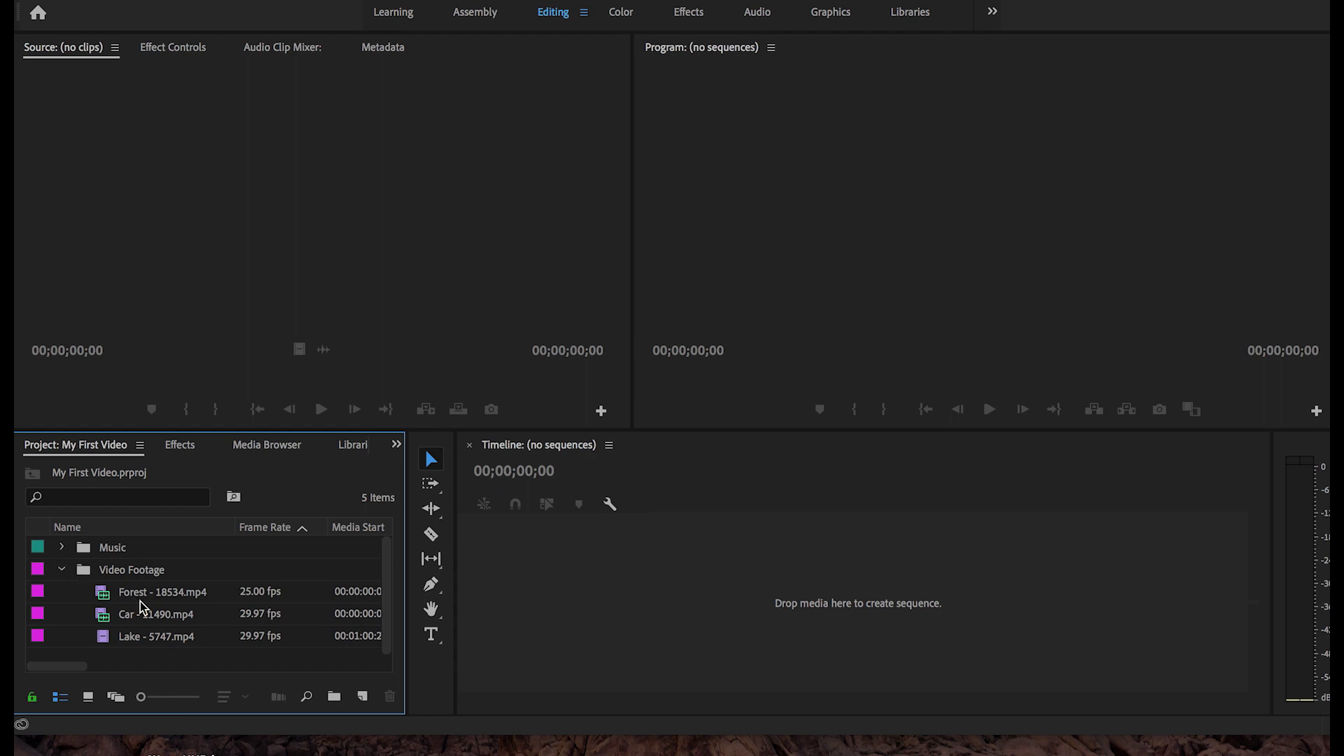
double_click(101, 594)
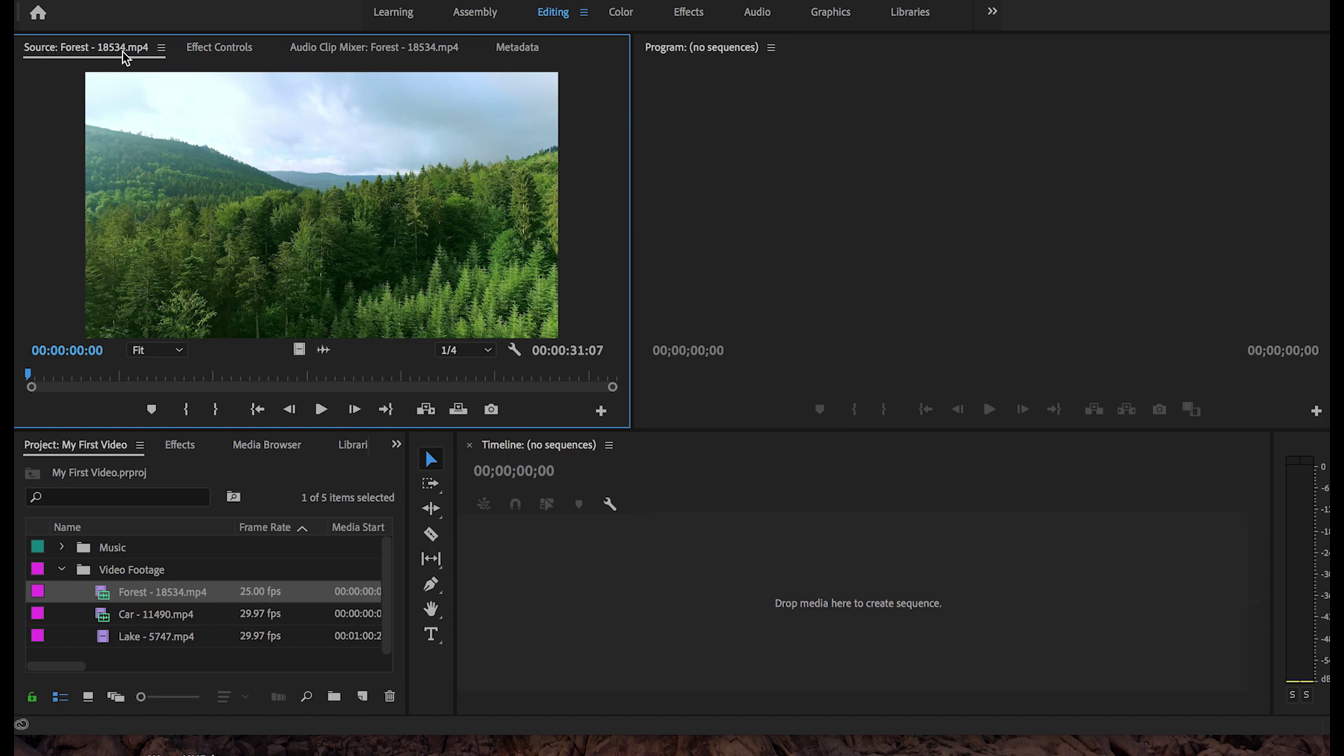
- View the Forest clip's Effect Controls and Audio Clip Mixer, and return to its source view
click(214, 52)
click(318, 48)
click(76, 50)
- Play the Forest clip's opening seconds in the Source Monitor and return its playhead to 00:00:00:00
click(29, 375)
mouse_move(29, 376)
mouse_down()
mouse_move(510, 378)
mouse_move(308, 354)
mouse_move(32, 382)
mouse_up()
key(space)
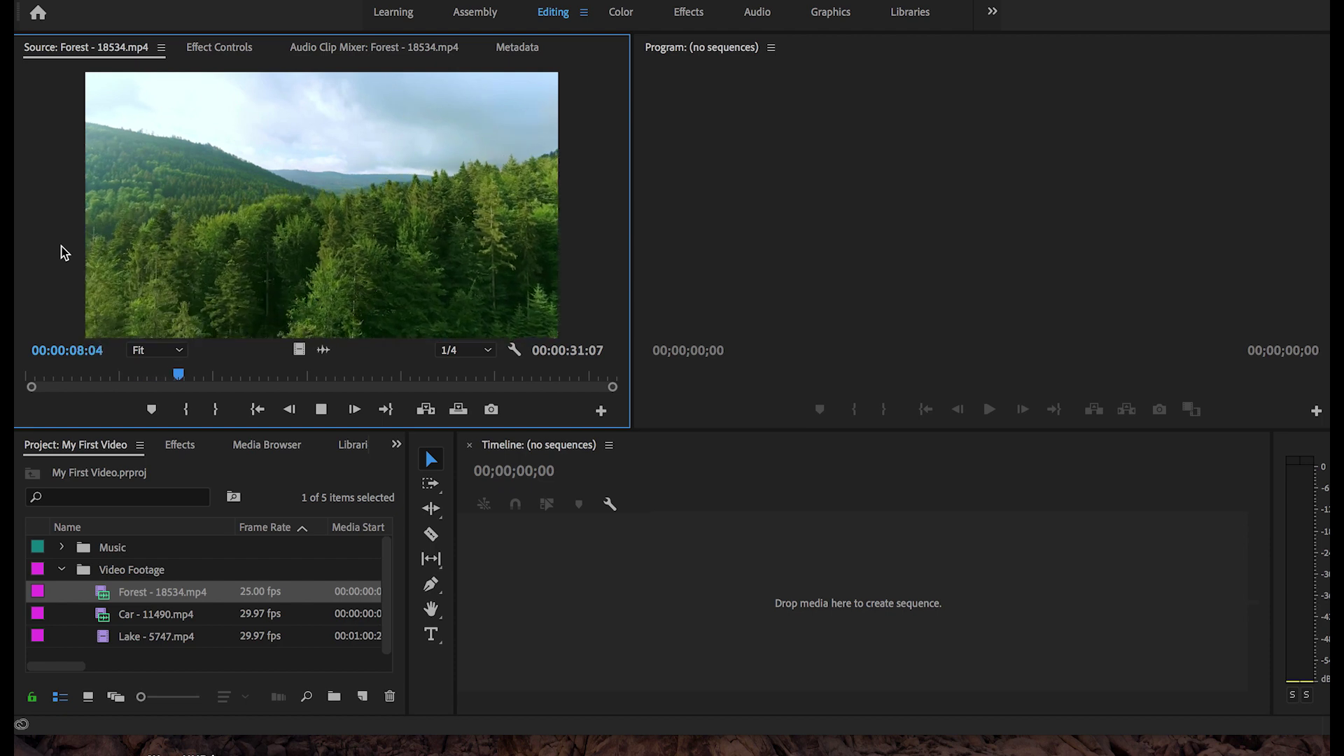
key(space)
drag(199, 374, 14, 384)
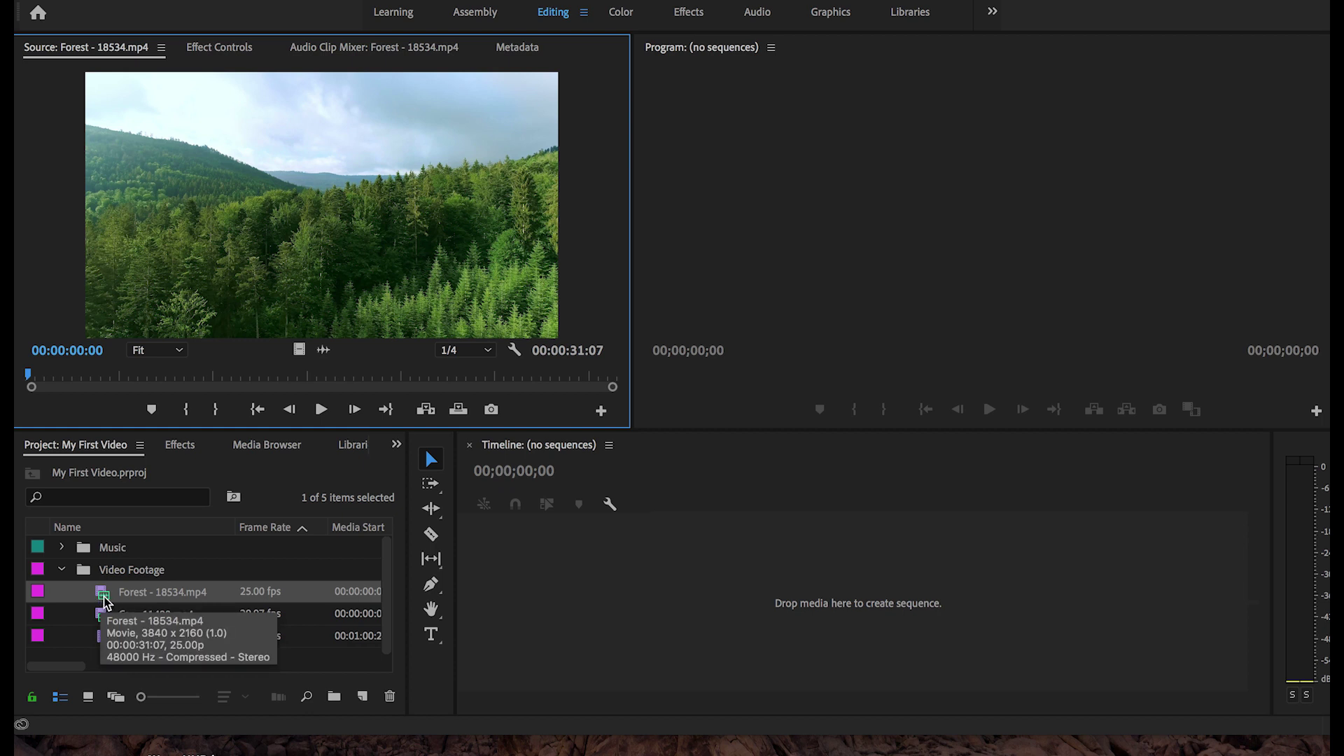
- Open Car - 11490.mp4 in the Source Monitor, switch back to Forest - 18534.mp4 and make the empty timeline active
double_click(104, 620)
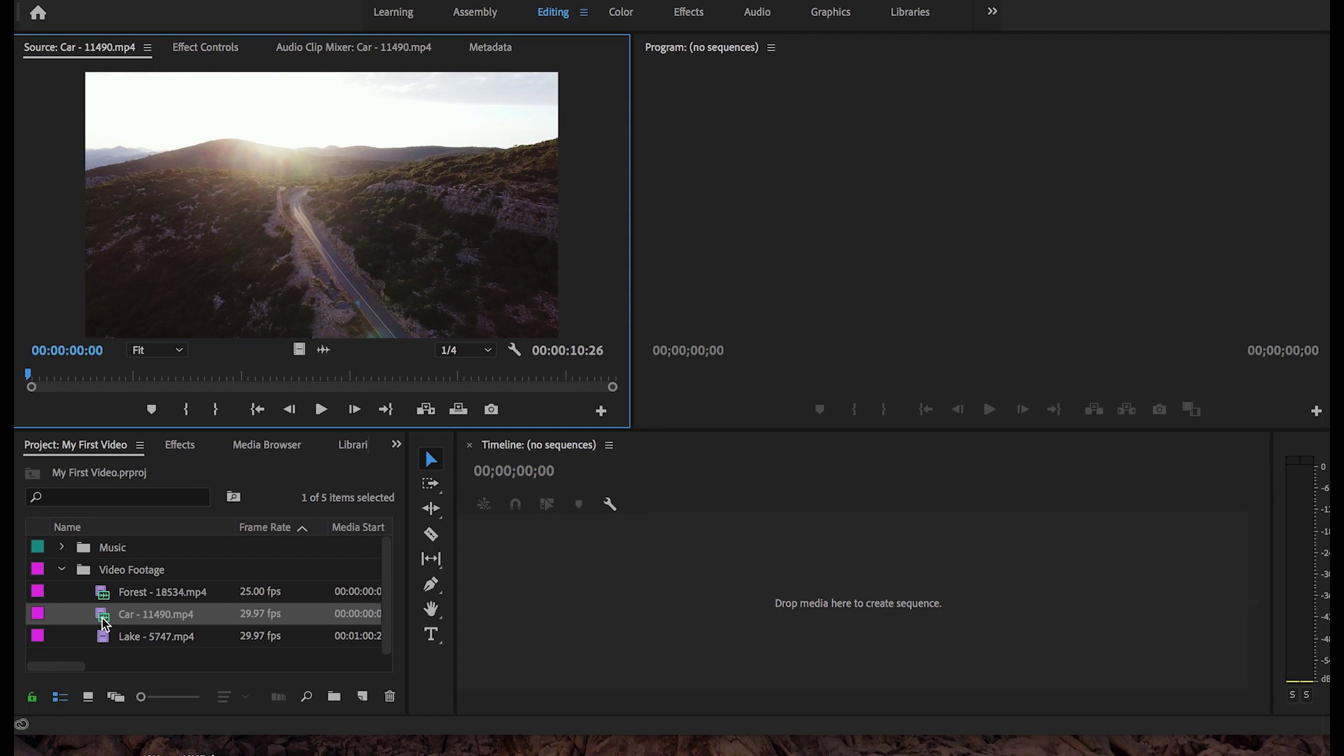
double_click(104, 593)
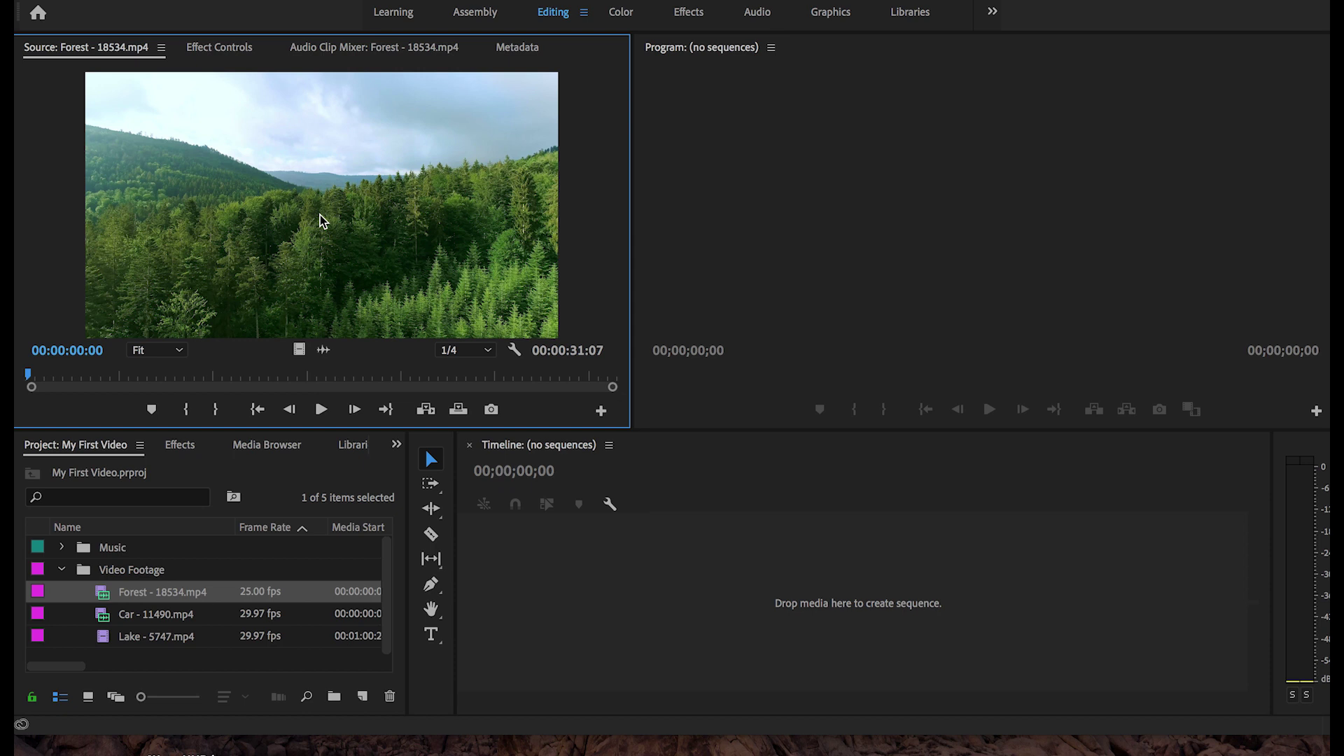
click(696, 465)
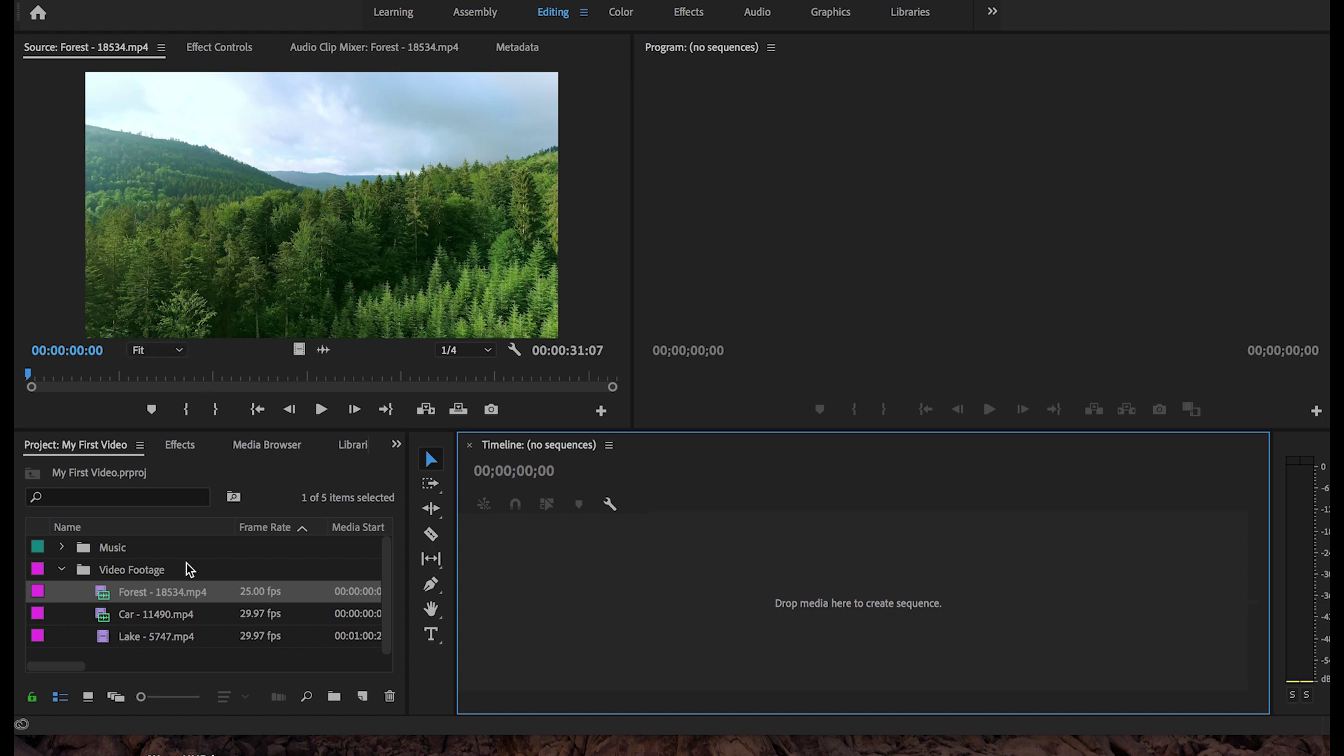
- Mark the Forest clip's In point at 00:00:02:03 and its Out point at 00:00:26:07
mouse_move(53, 381)
mouse_down()
mouse_move(180, 372)
mouse_move(399, 384)
mouse_move(68, 378)
mouse_up()
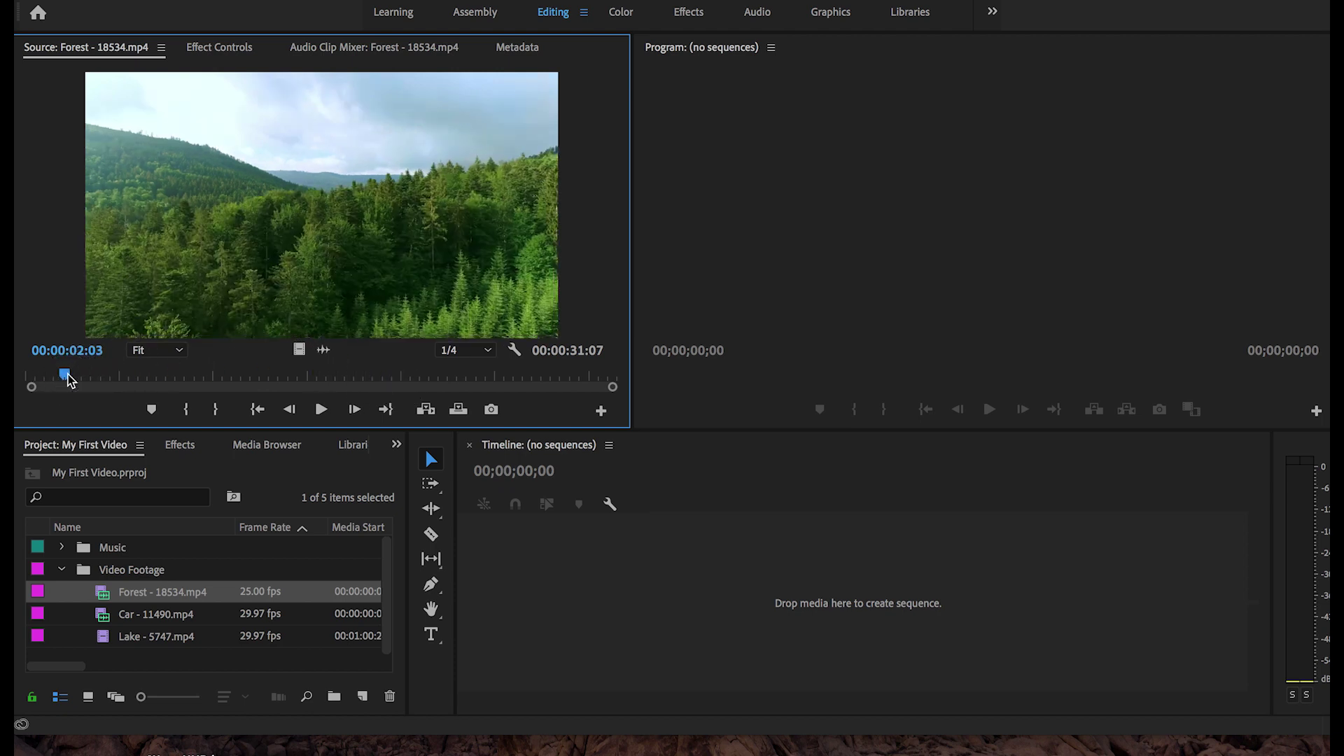
key(i)
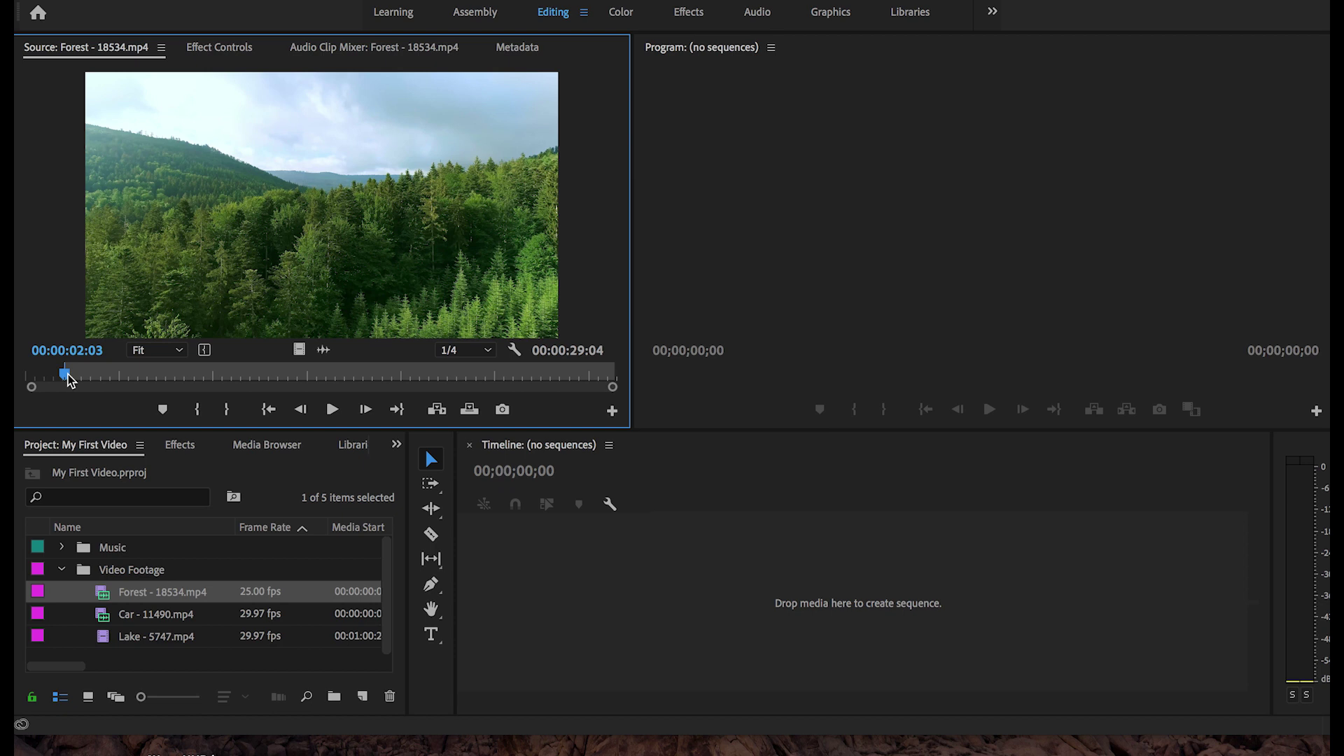
drag(69, 378, 523, 383)
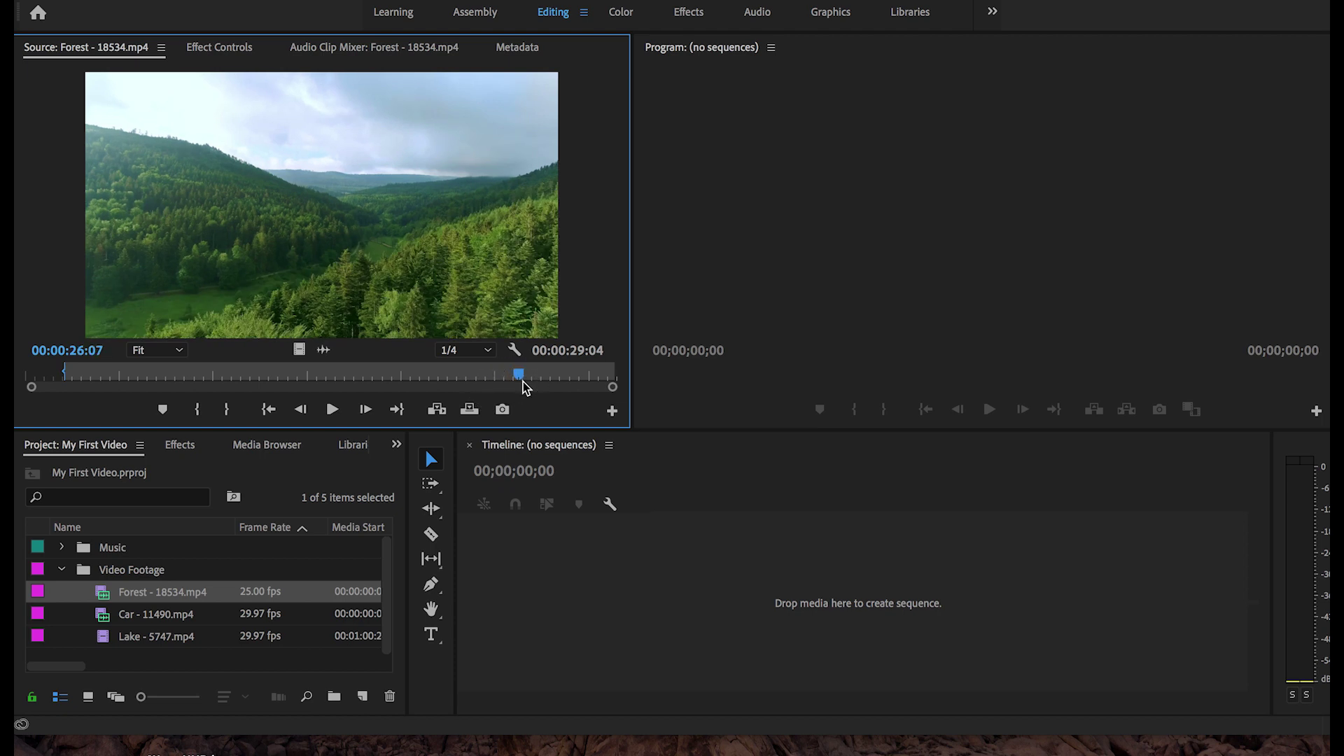
key(o)
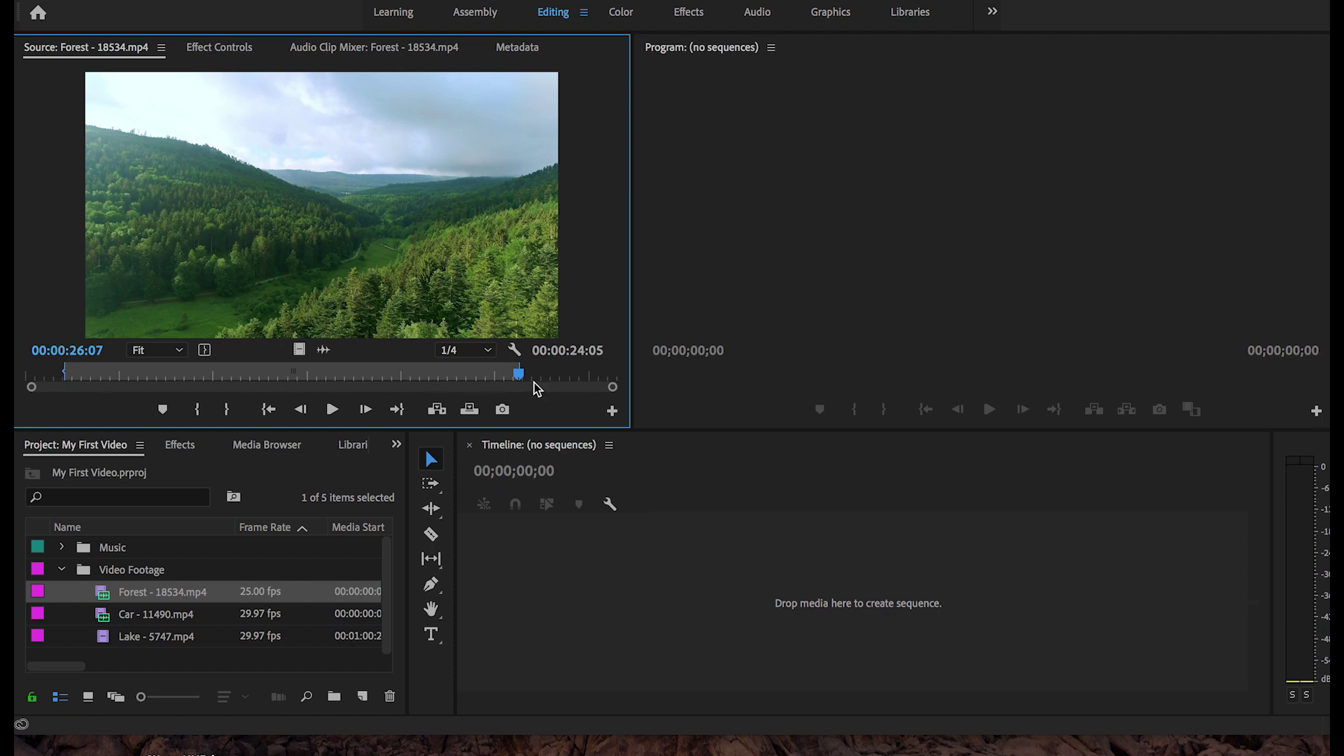
- Move the Forest clip's In point to 00:00:05:02
mouse_move(65, 379)
mouse_down()
mouse_move(132, 374)
mouse_move(73, 380)
mouse_up()
drag(528, 380, 115, 385)
key(i)
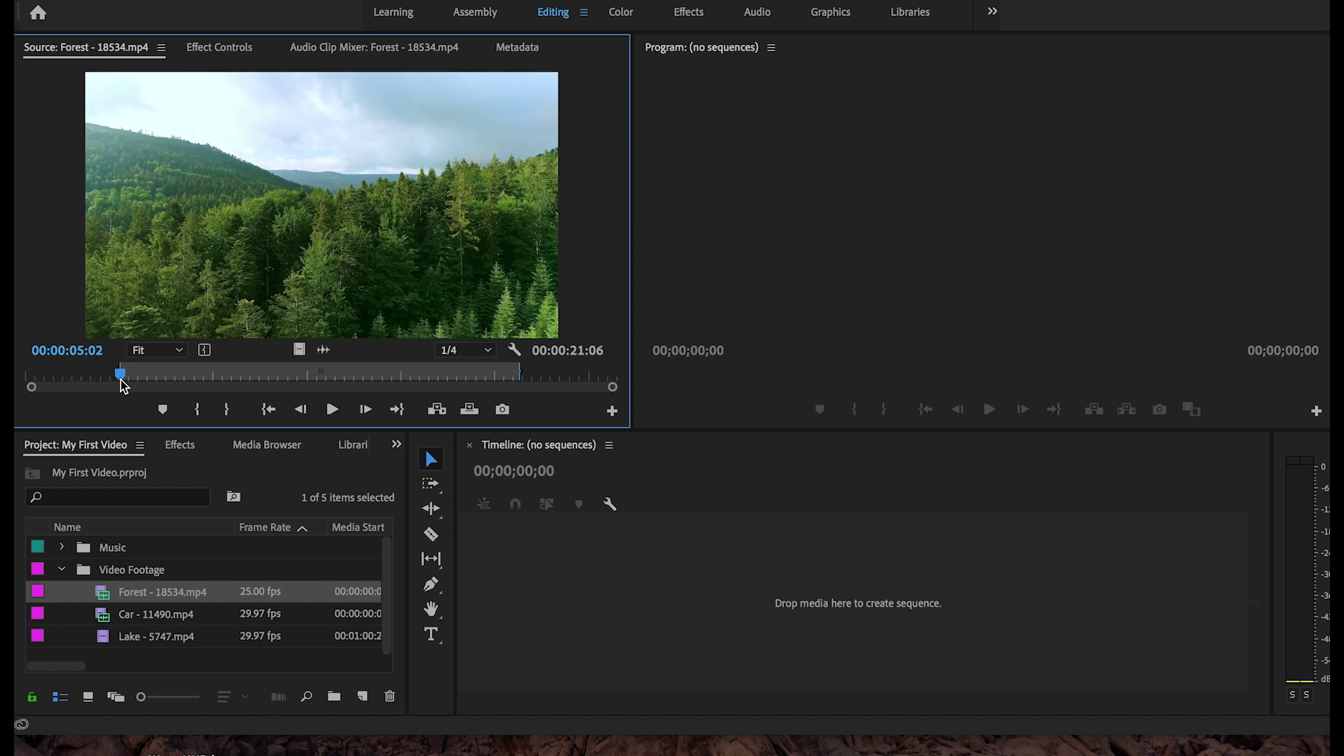
- Re-mark the Forest clip's In point during playback, stop, and shift it earlier for a marked duration of 00:00:23:05
key(space)
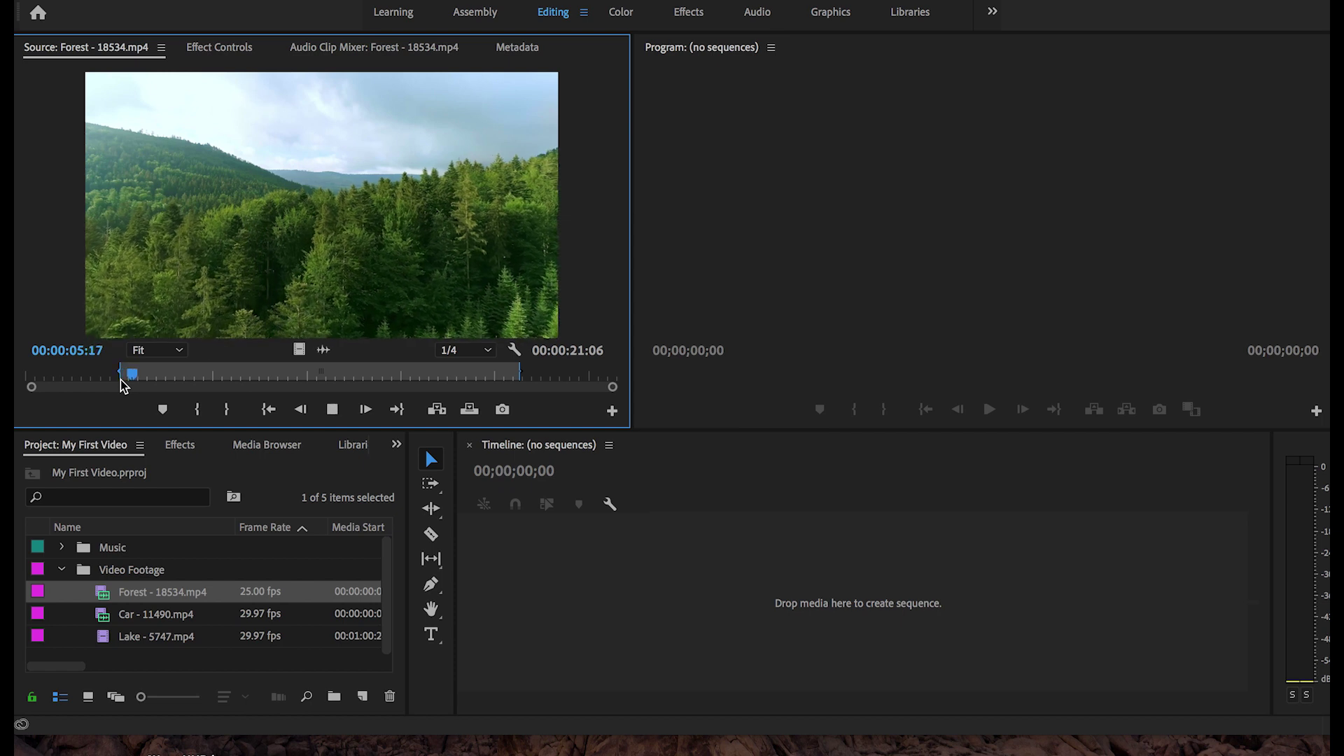
key(i)
key(i)
key(i)
key(i)
key(i)
key(i)
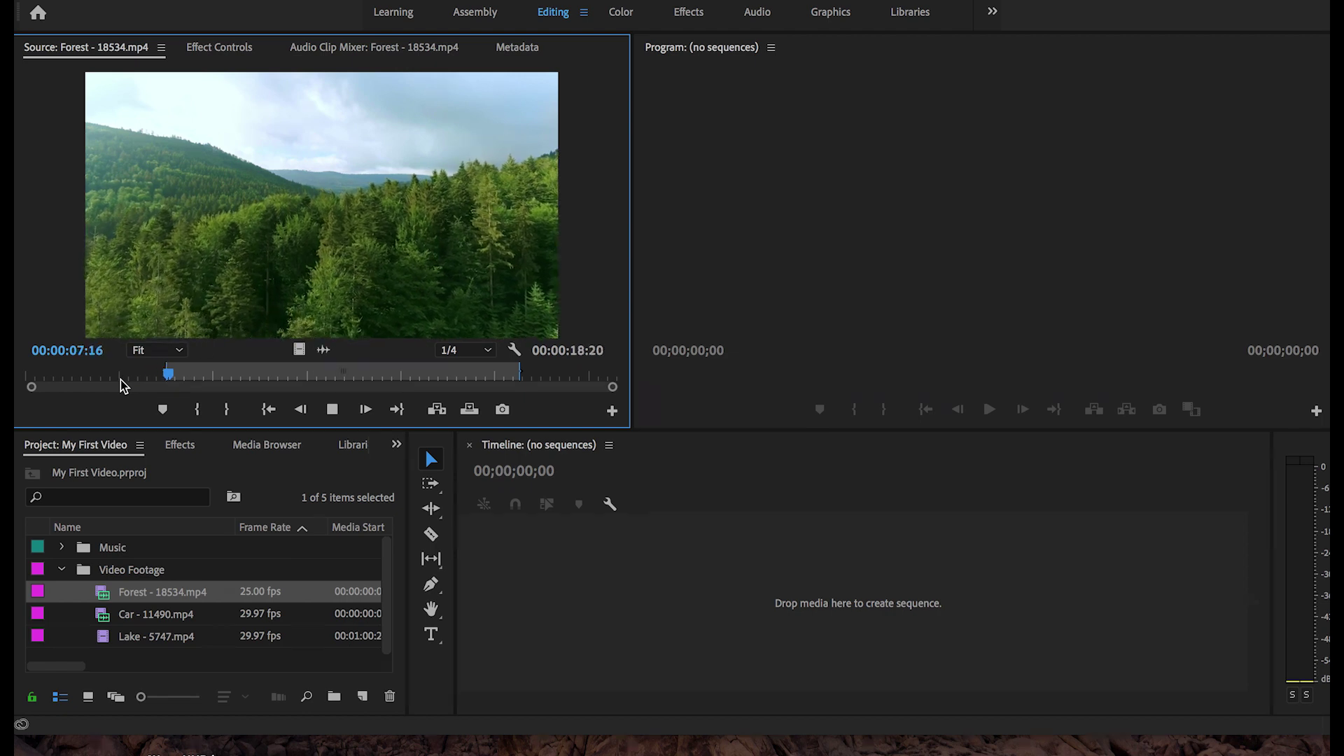
key(i)
key(space)
drag(190, 382, 82, 382)
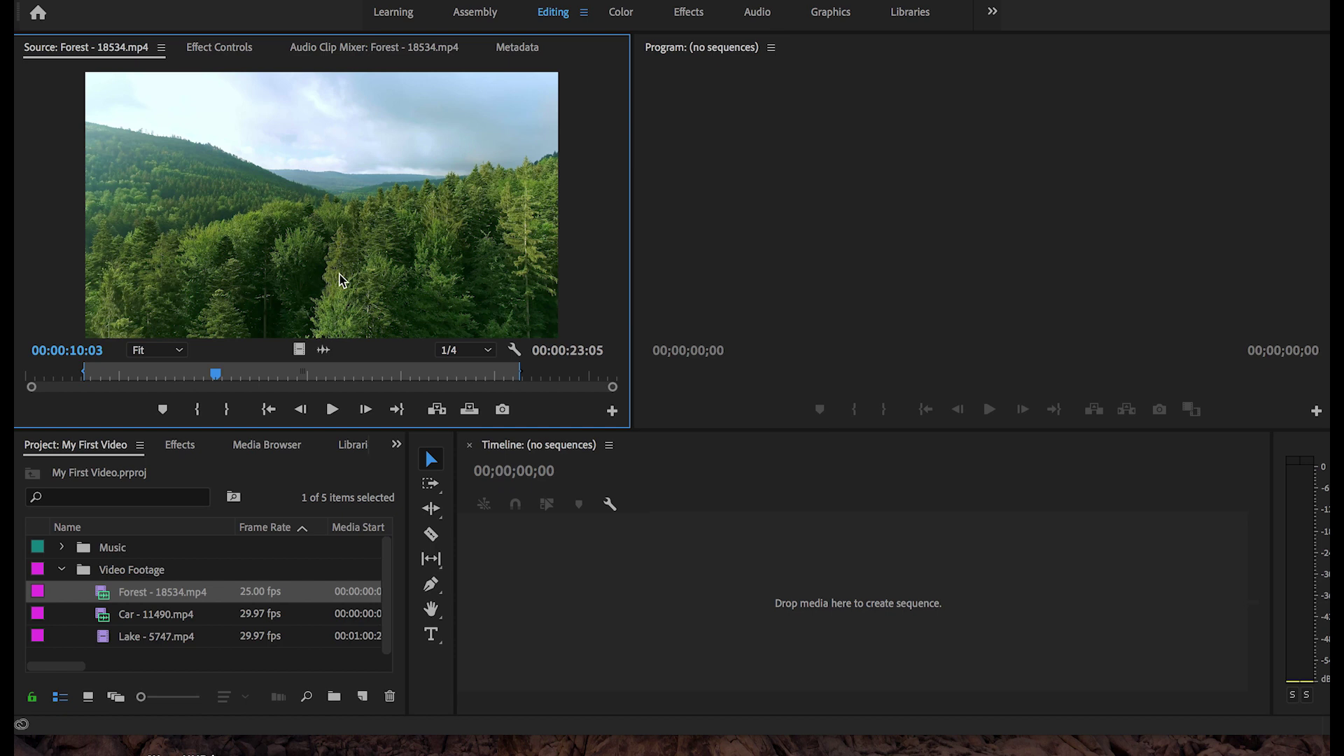
- Create a sequence from the marked Forest clip and delete the clip's video and audio from the timeline
drag(341, 280, 643, 603)
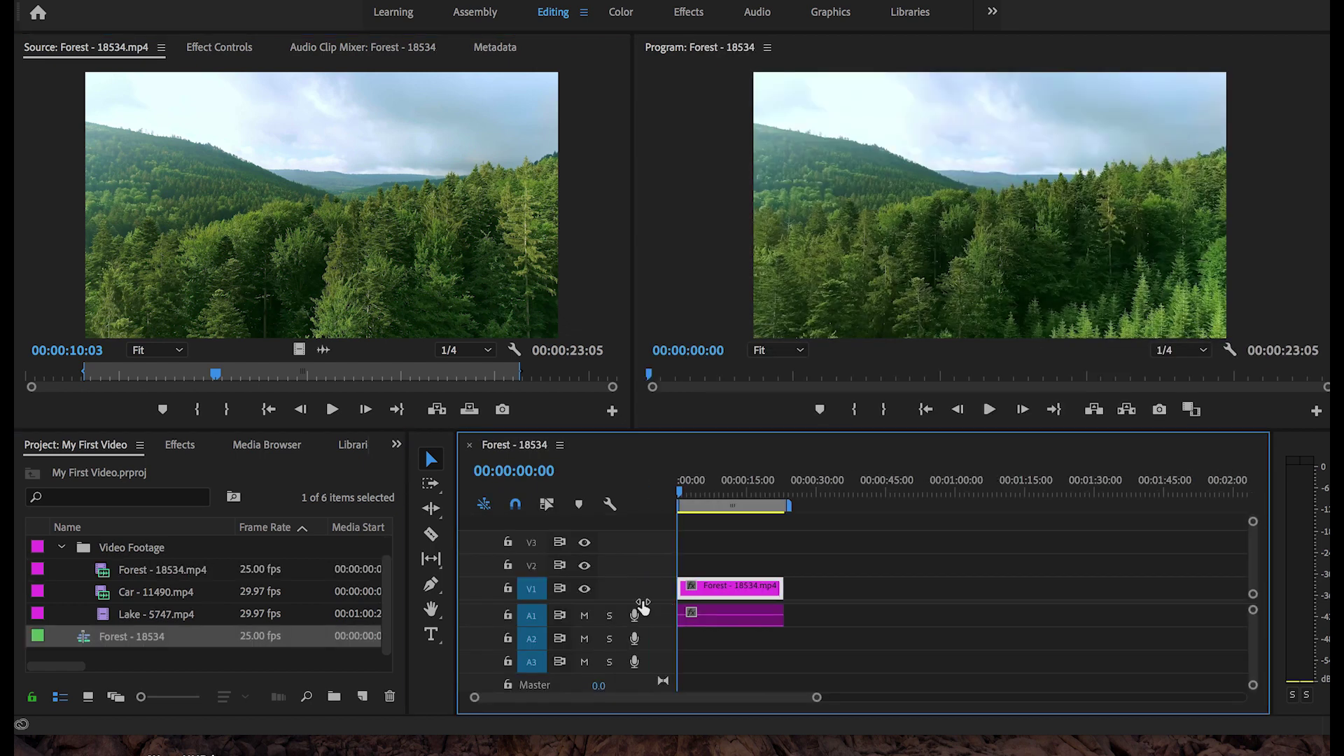
click(728, 622)
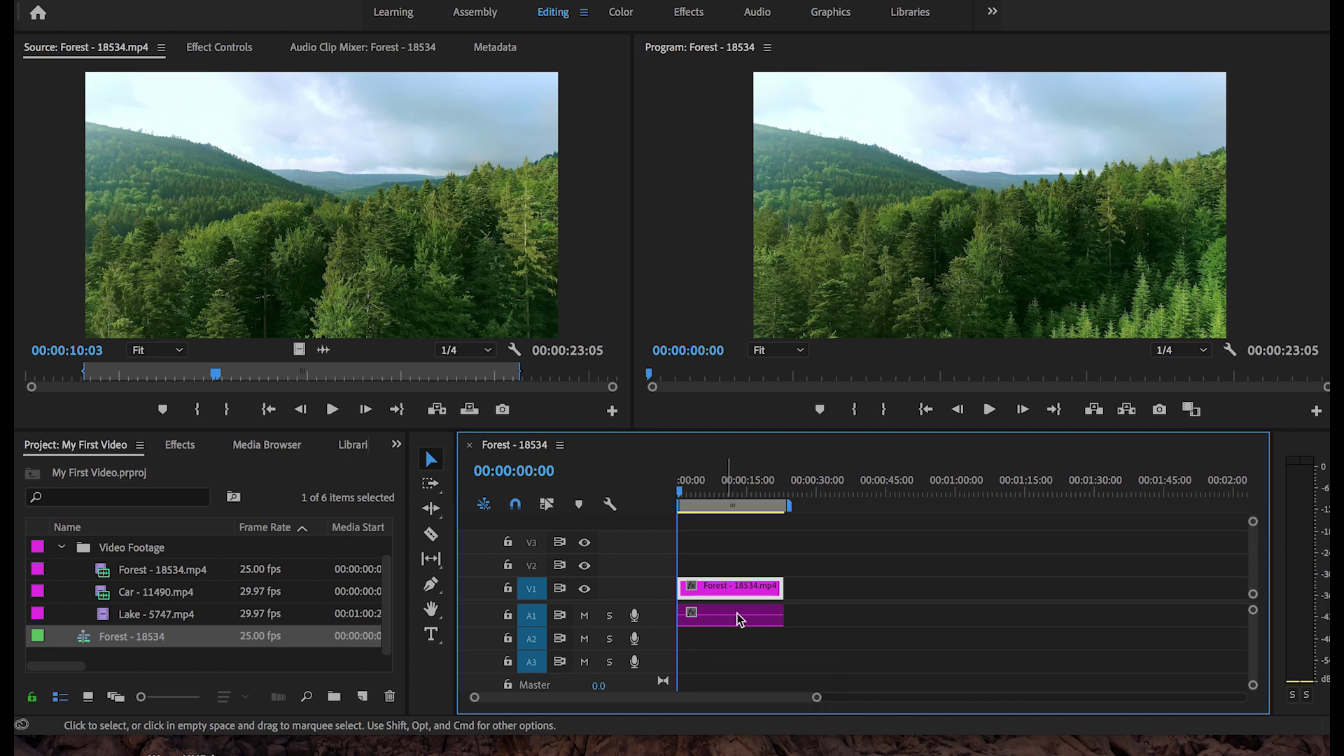
key(Delete)
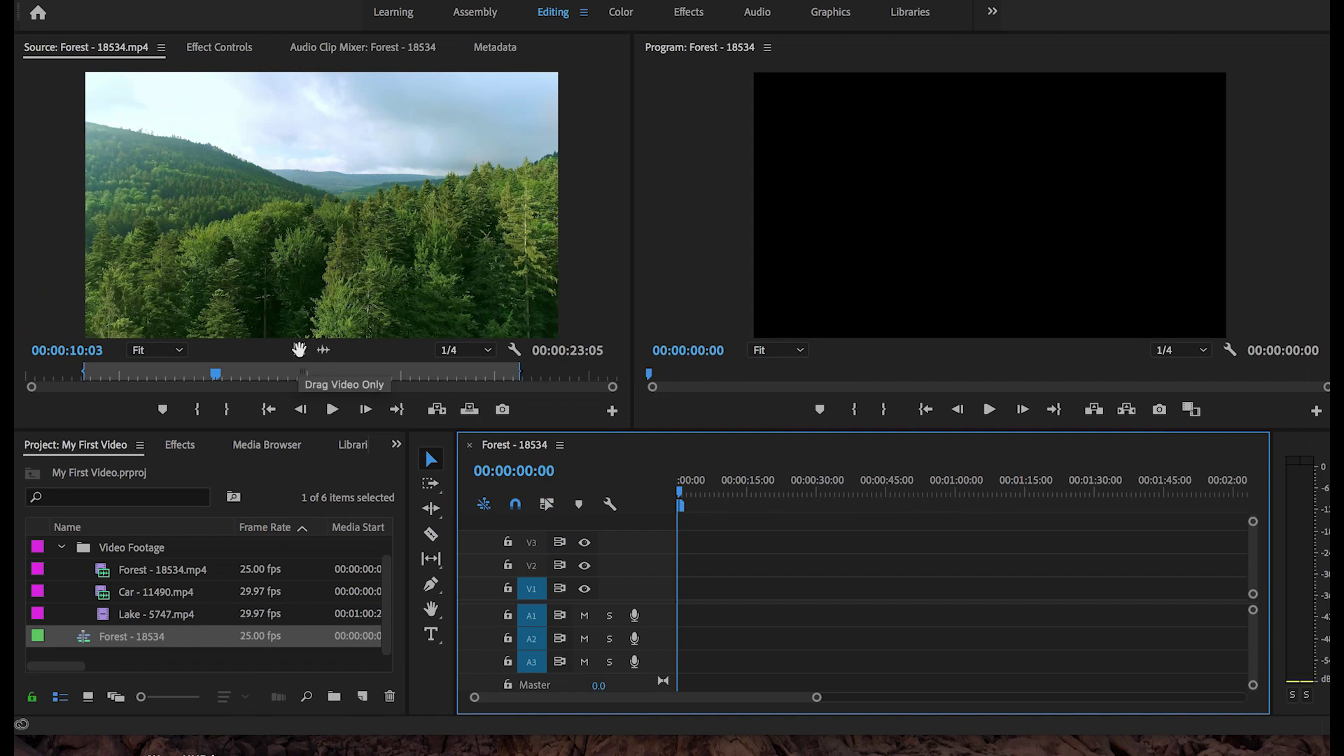
- Place only the video of the marked Forest clip at the start of track V1
drag(309, 323, 669, 595)
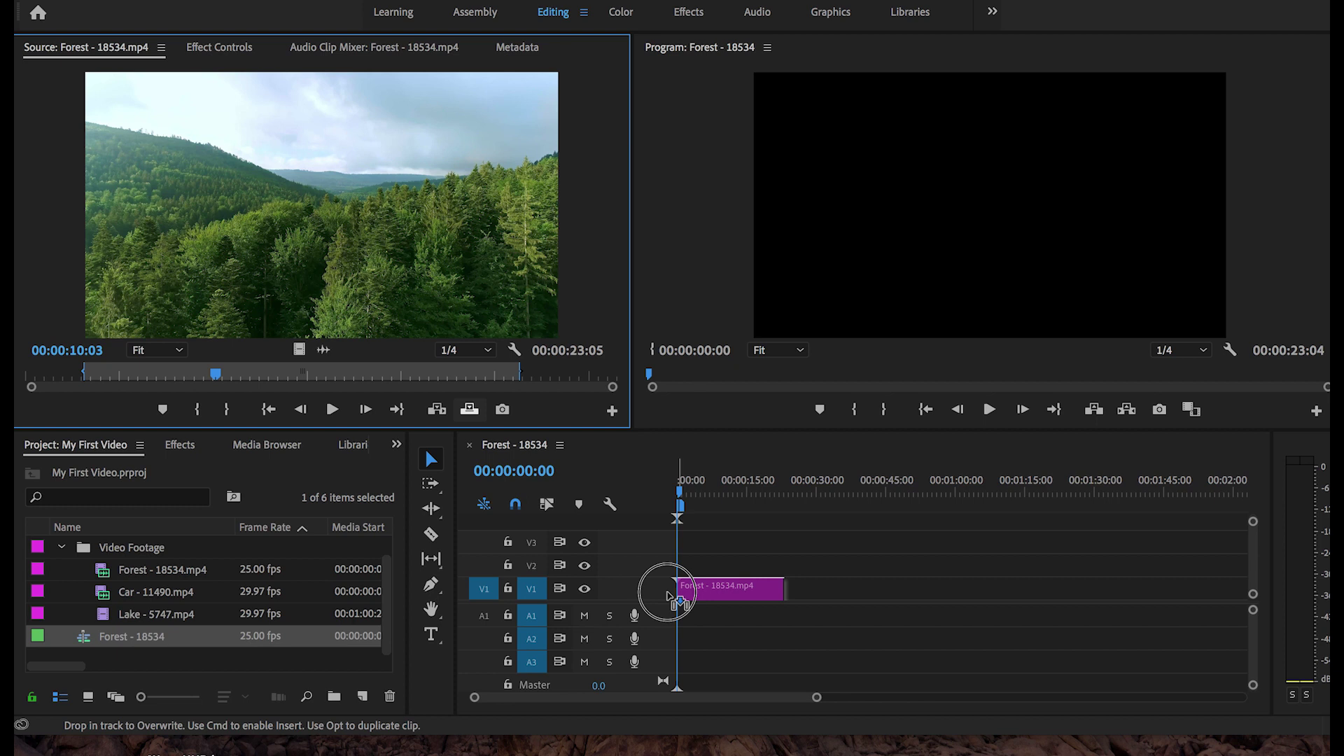
drag(668, 597, 668, 597)
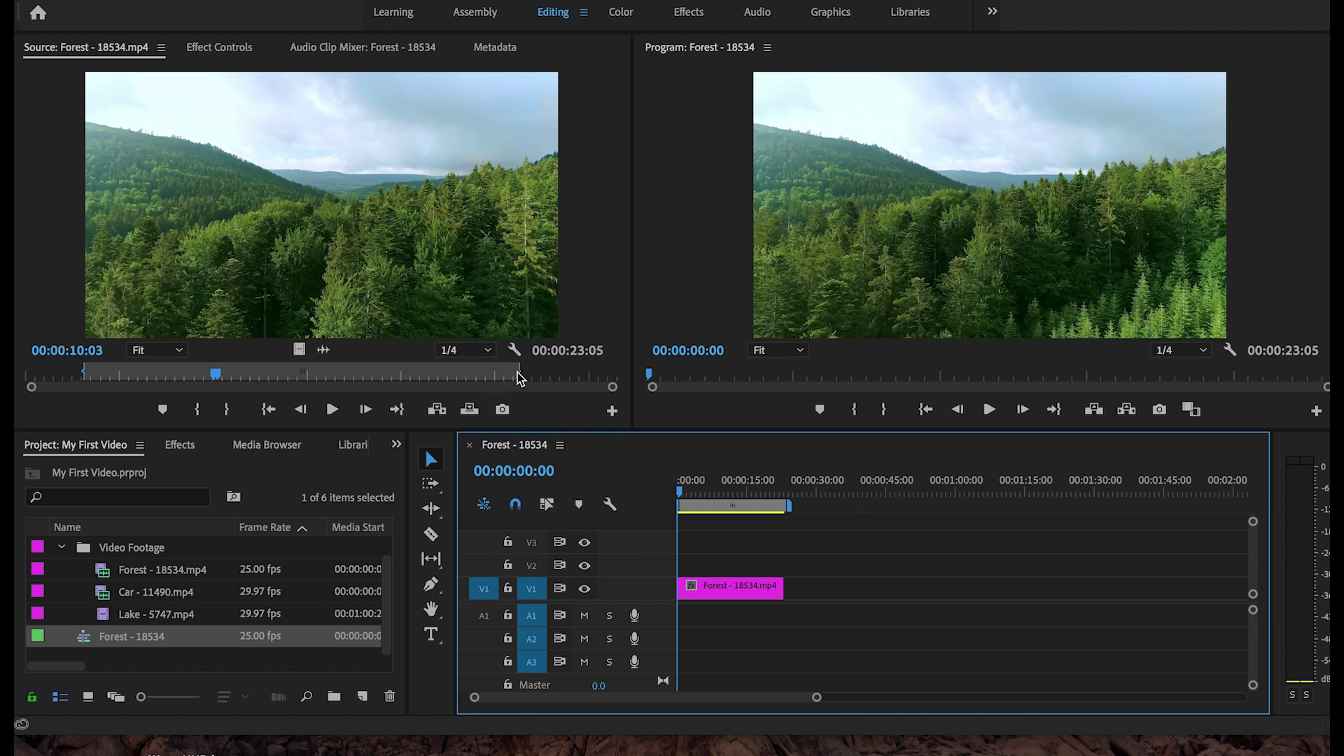
- Mark a 00:00:03:19 range ending at 00:00:11:23 in the Forest source and place its video on V1, leaving a gap after the first clip
click(162, 375)
drag(162, 375, 826, 594)
key(i)
key(o)
click(300, 350)
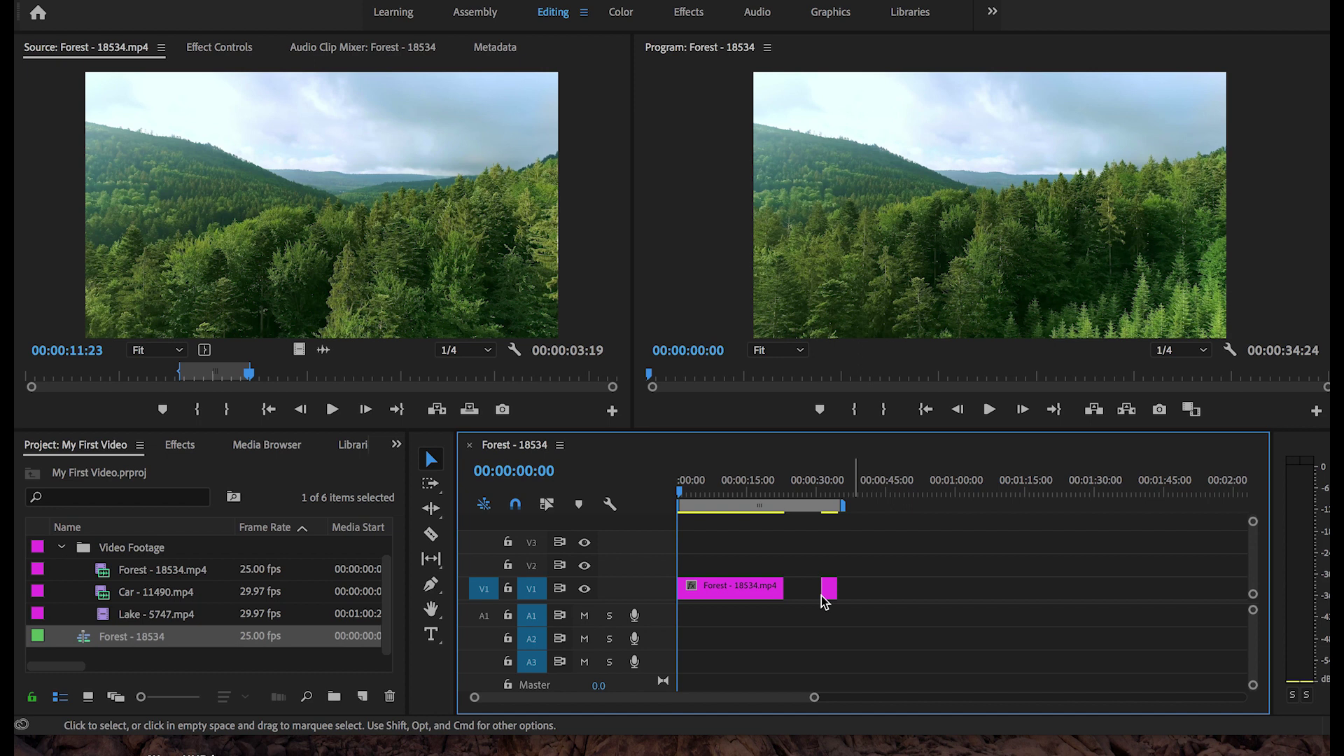
- Delete the short Forest segment from V1 and undo back to the source clip's longer marked range
click(823, 595)
key(Delete)
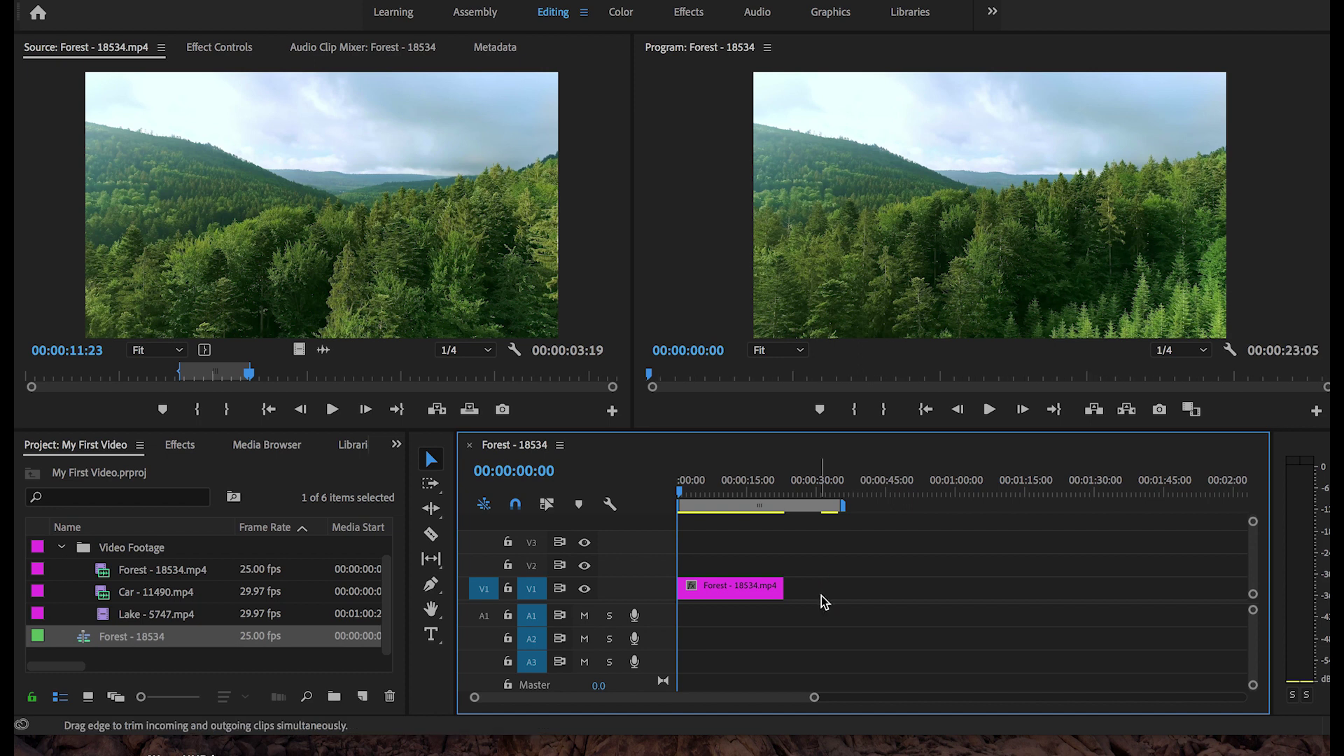
key(super+z)
key(super+z)
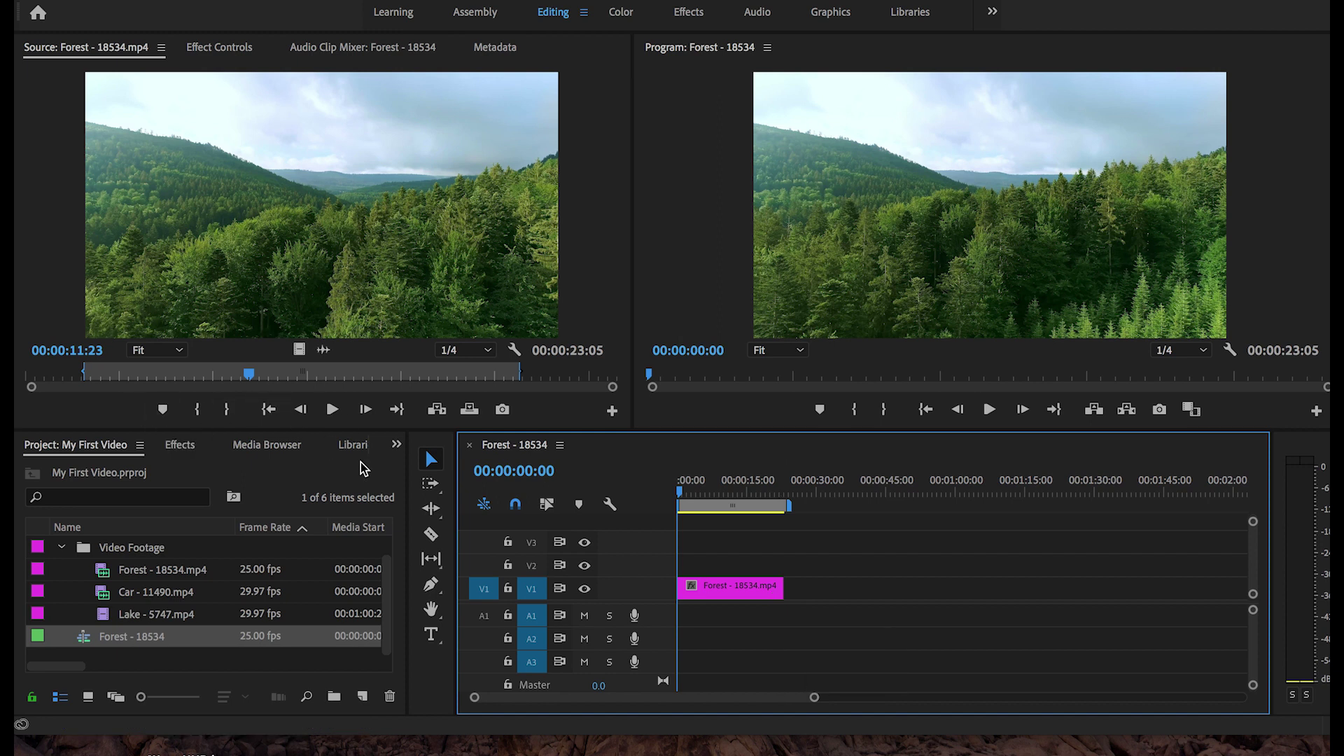
- Open Car - 11490.mp4 in the Source Monitor and mark a 00:00:06:08 range ending at 00:00:06:26
double_click(102, 593)
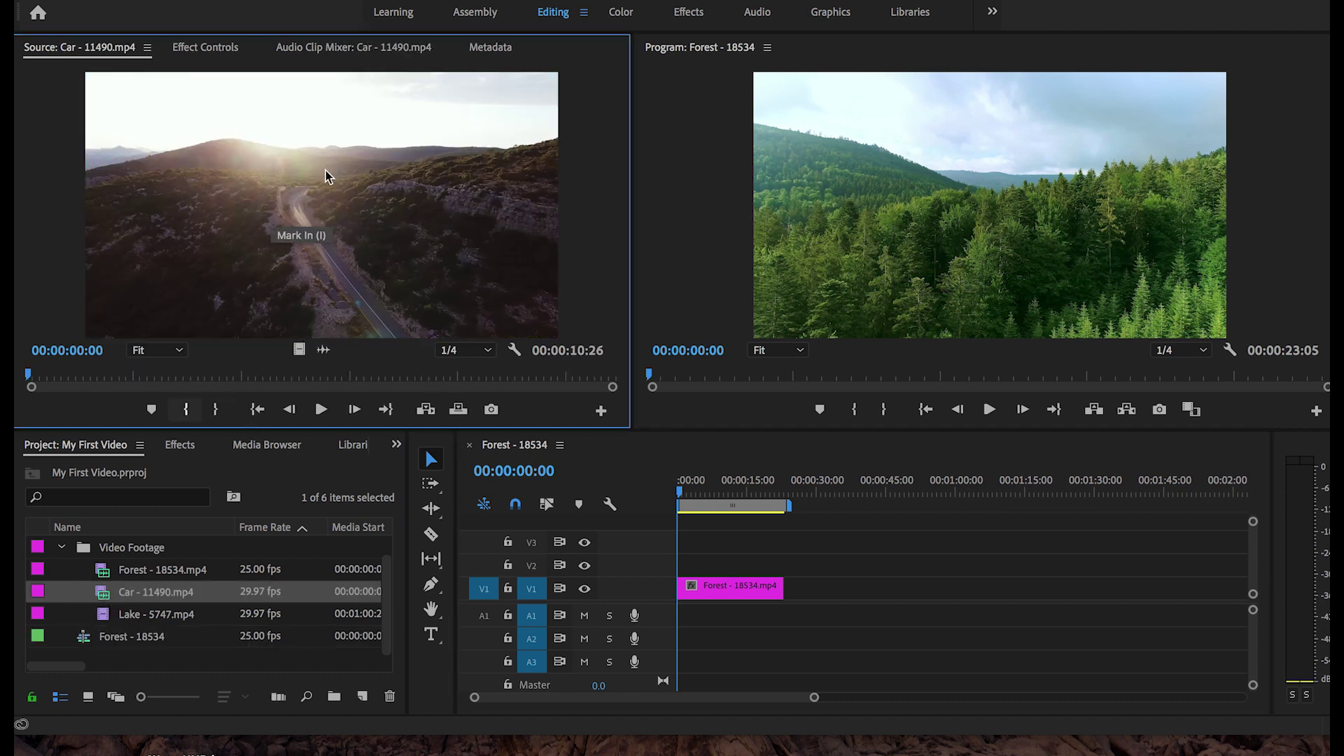
drag(31, 374, 66, 384)
click(59, 374)
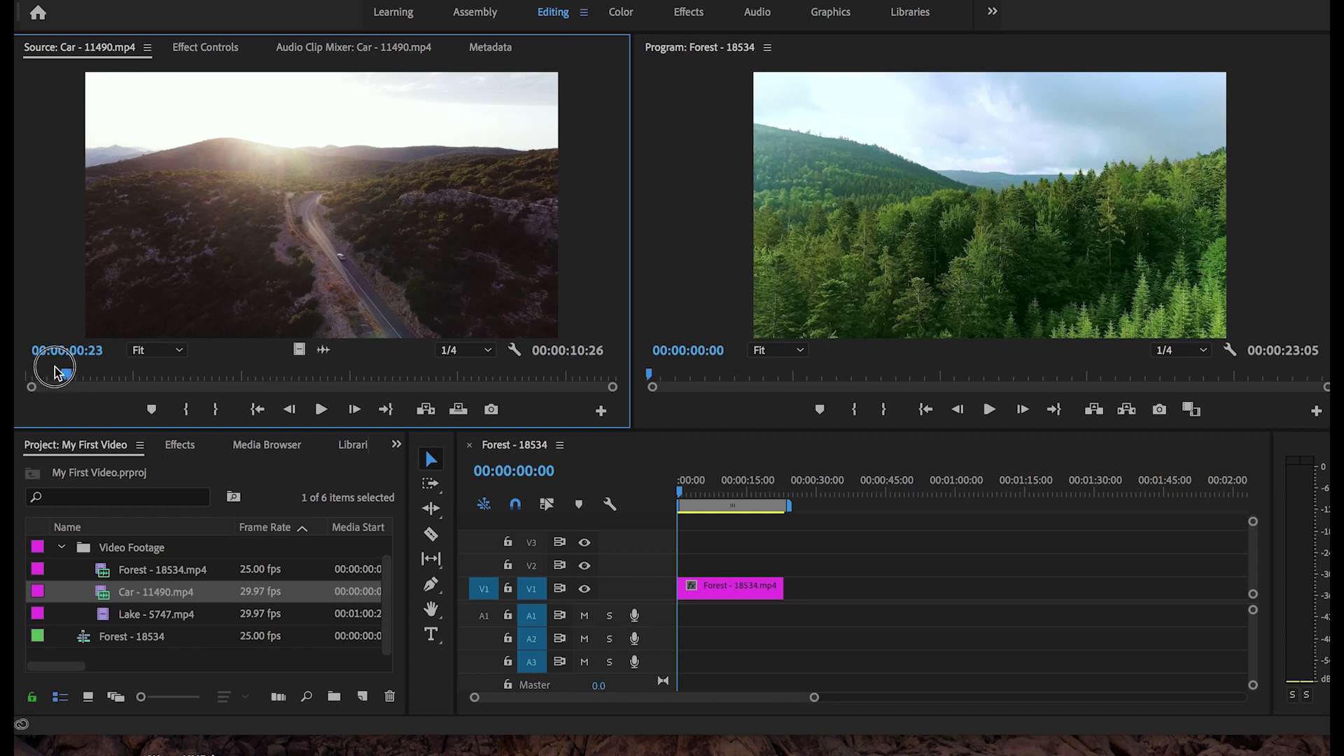
key(Left)
key(Left)
key(Left)
key(Left)
key(i)
click(396, 375)
key(o)
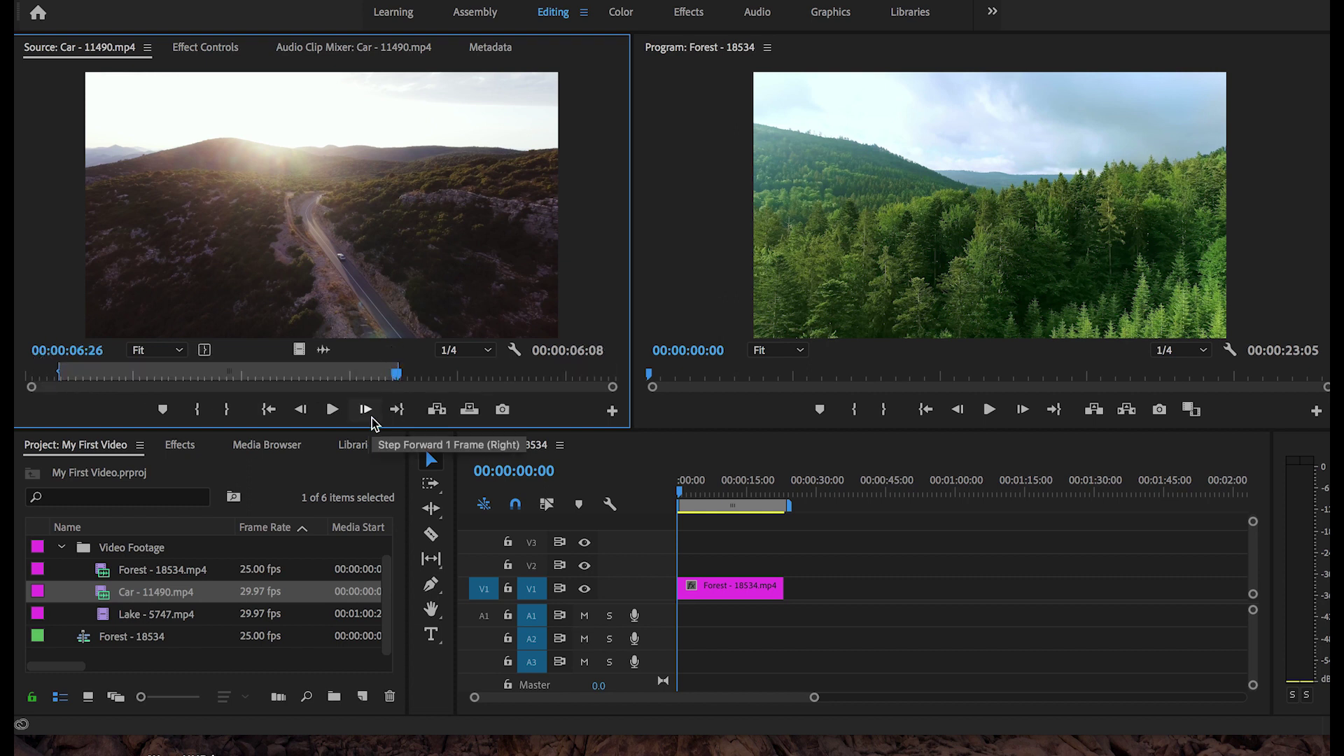
- Place only the marked Car video on V1 directly after the Forest clip and move the sequence playhead to 00:00:22:00
drag(299, 349, 802, 587)
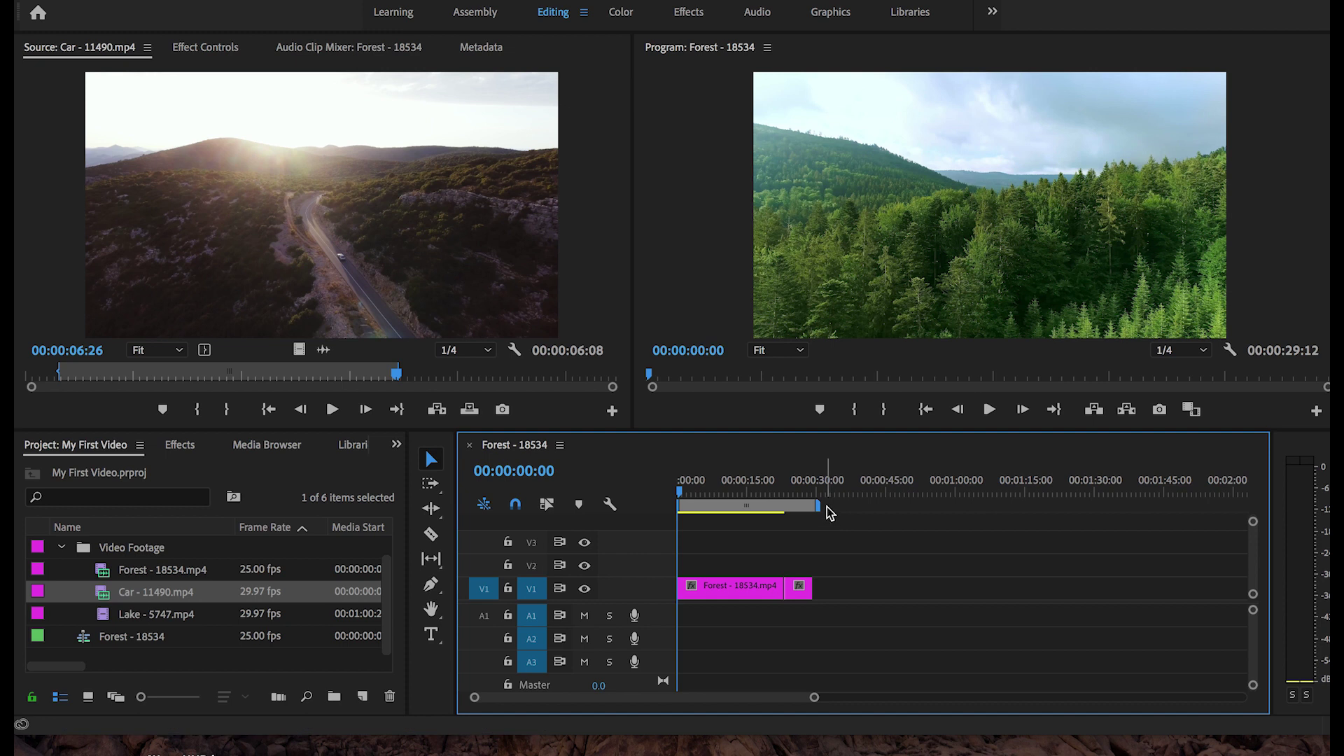
drag(695, 494, 780, 483)
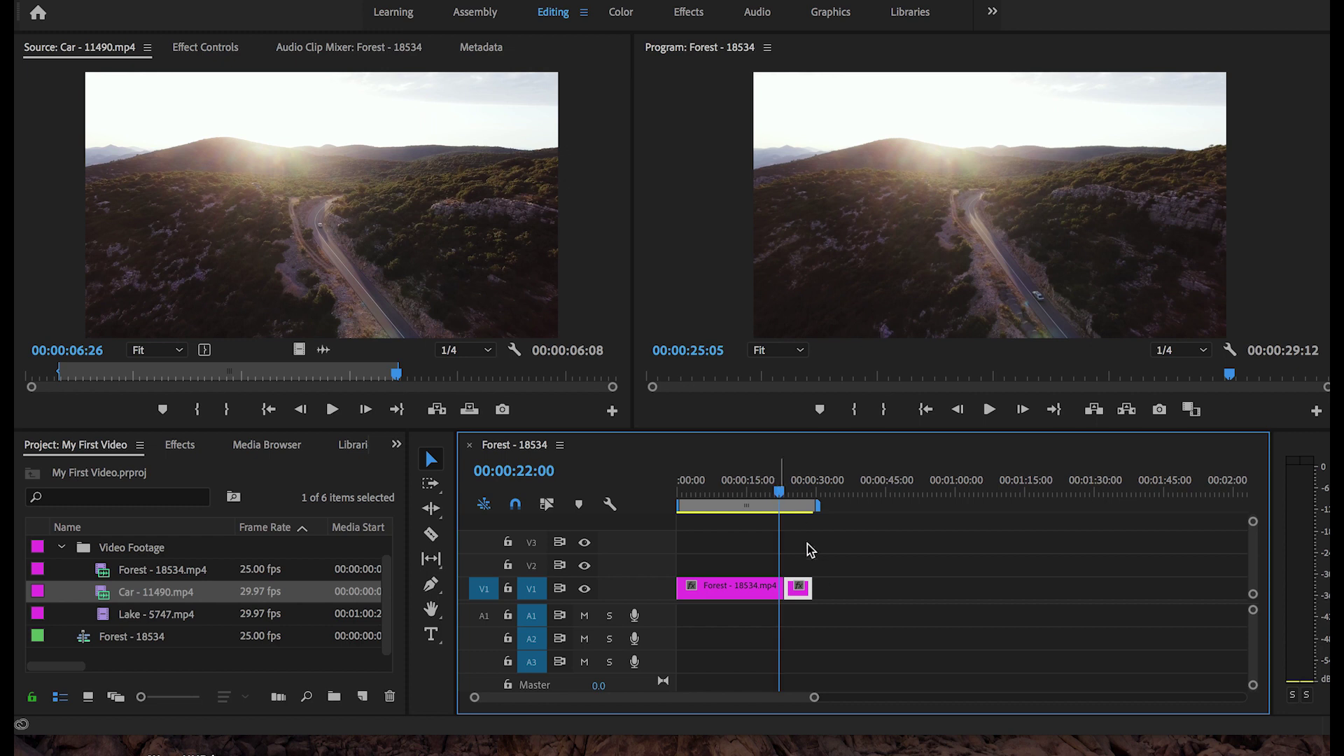
- Extend the Car clip's end on V1 to a sequence length of 00:00:34:02, and select the Forest clip with the playhead at 00:00:20:20
click(814, 588)
mouse_move(813, 588)
mouse_down()
mouse_move(888, 587)
mouse_move(831, 588)
mouse_move(871, 597)
mouse_move(886, 597)
mouse_move(801, 585)
mouse_move(831, 593)
mouse_move(812, 594)
mouse_up()
mouse_move(778, 492)
mouse_down()
mouse_move(805, 491)
mouse_move(773, 490)
mouse_up()
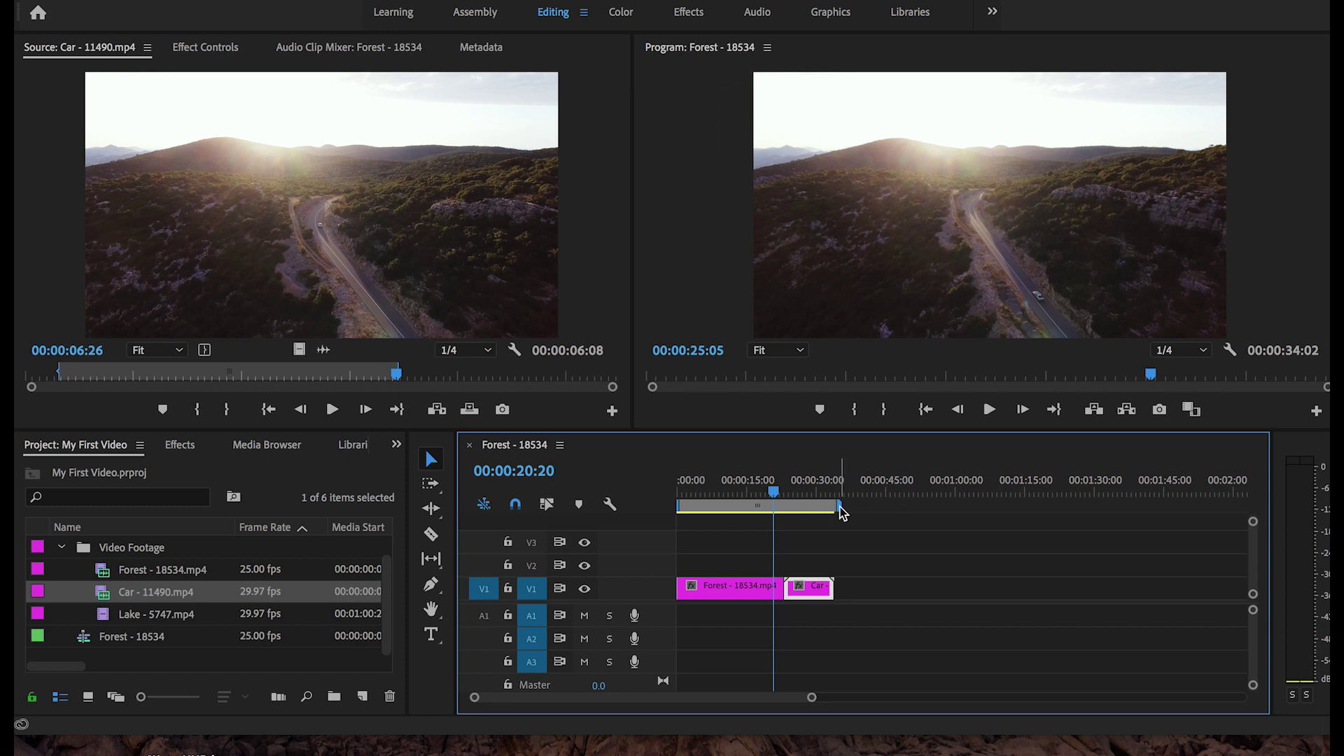
click(742, 589)
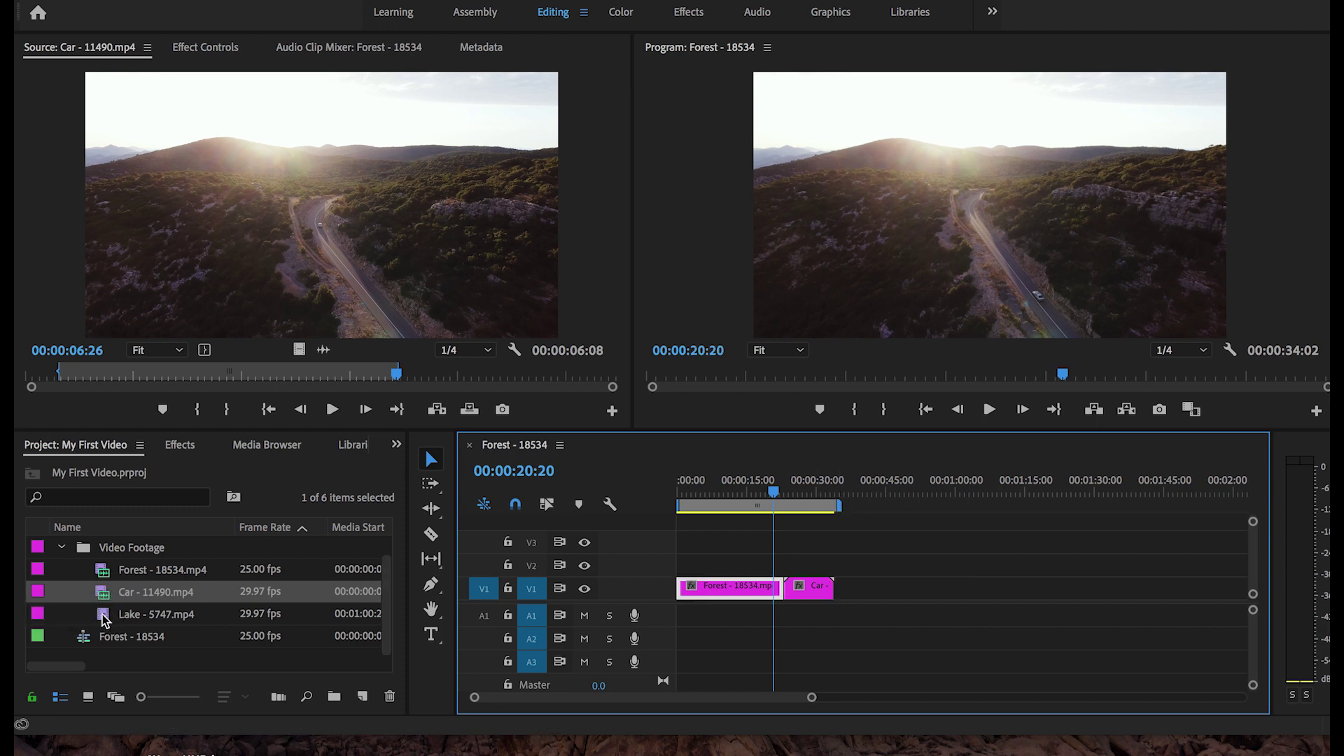
- Open Lake - 5747.mp4 in the Source Monitor and mark a 00:00:27:24 range starting at 00:01:06:25
double_click(107, 616)
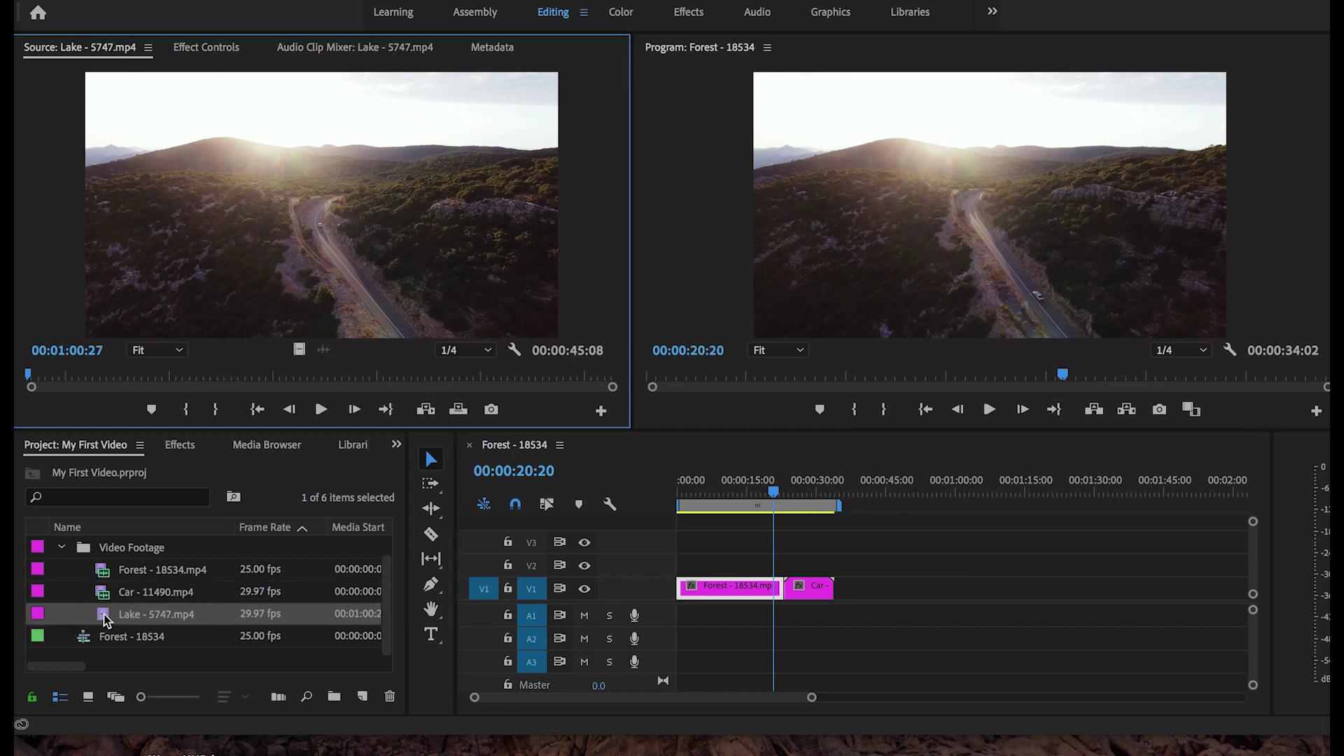
mouse_move(53, 376)
mouse_down()
mouse_move(410, 396)
mouse_move(493, 386)
mouse_move(68, 384)
mouse_up()
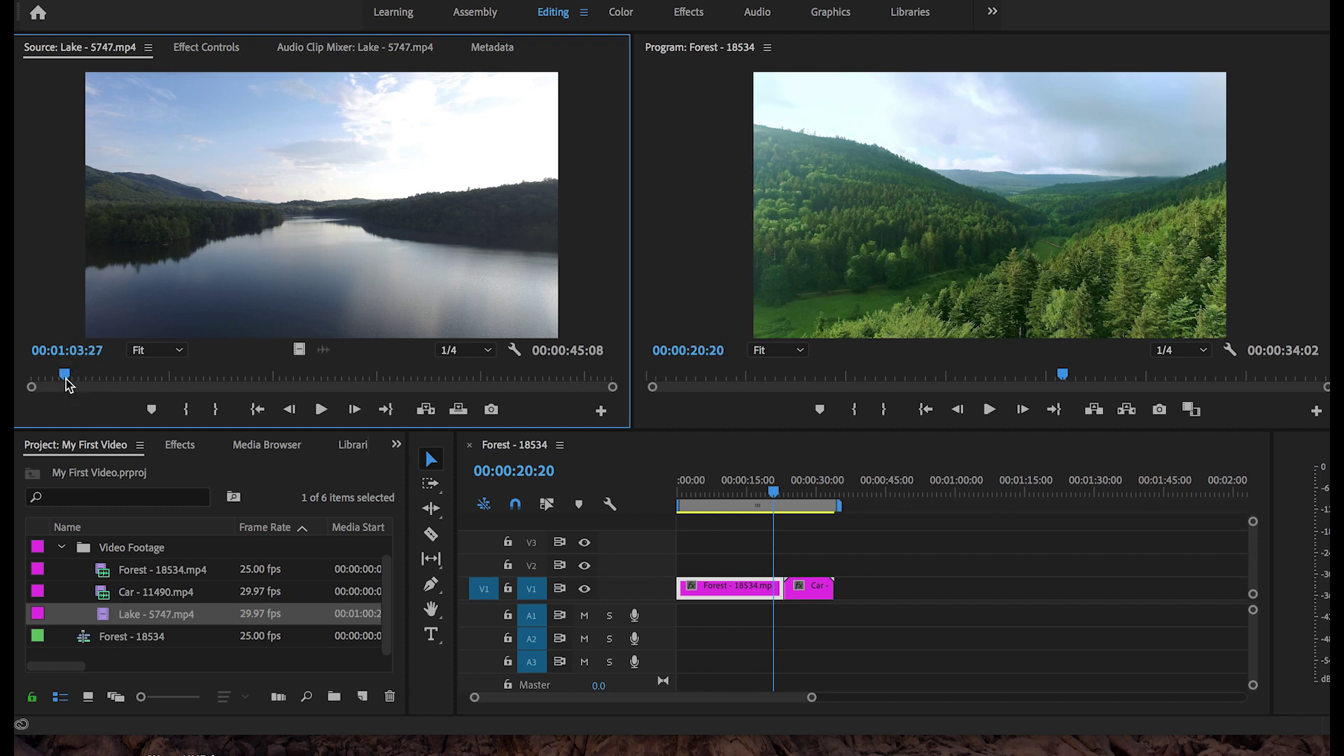
mouse_move(66, 379)
mouse_down()
mouse_move(90, 375)
mouse_move(72, 375)
mouse_up()
click(203, 375)
mouse_move(203, 375)
mouse_down()
mouse_move(466, 383)
mouse_move(105, 382)
mouse_up()
key(o)
key(i)
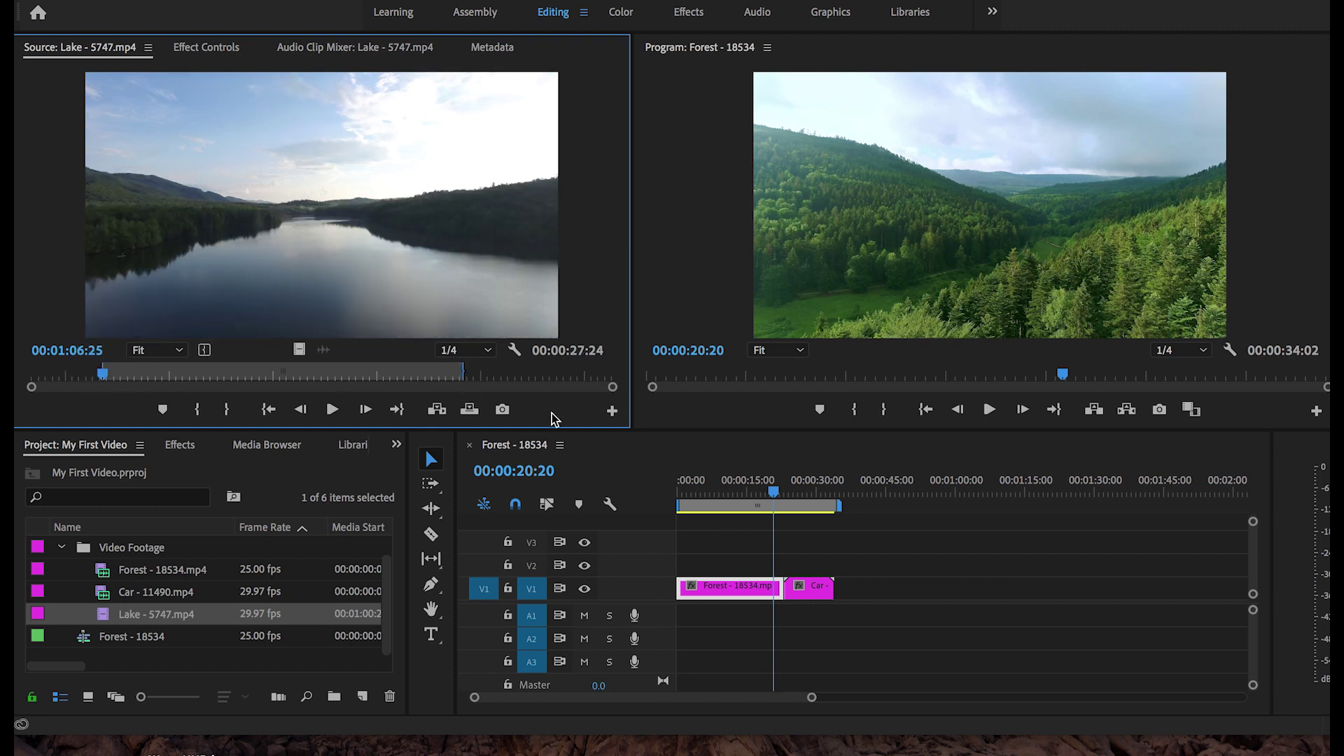
- Place the marked Lake video on V1 directly after the Car clip and return the sequence playhead to 00:00:00:00
click(299, 348)
drag(301, 350, 838, 616)
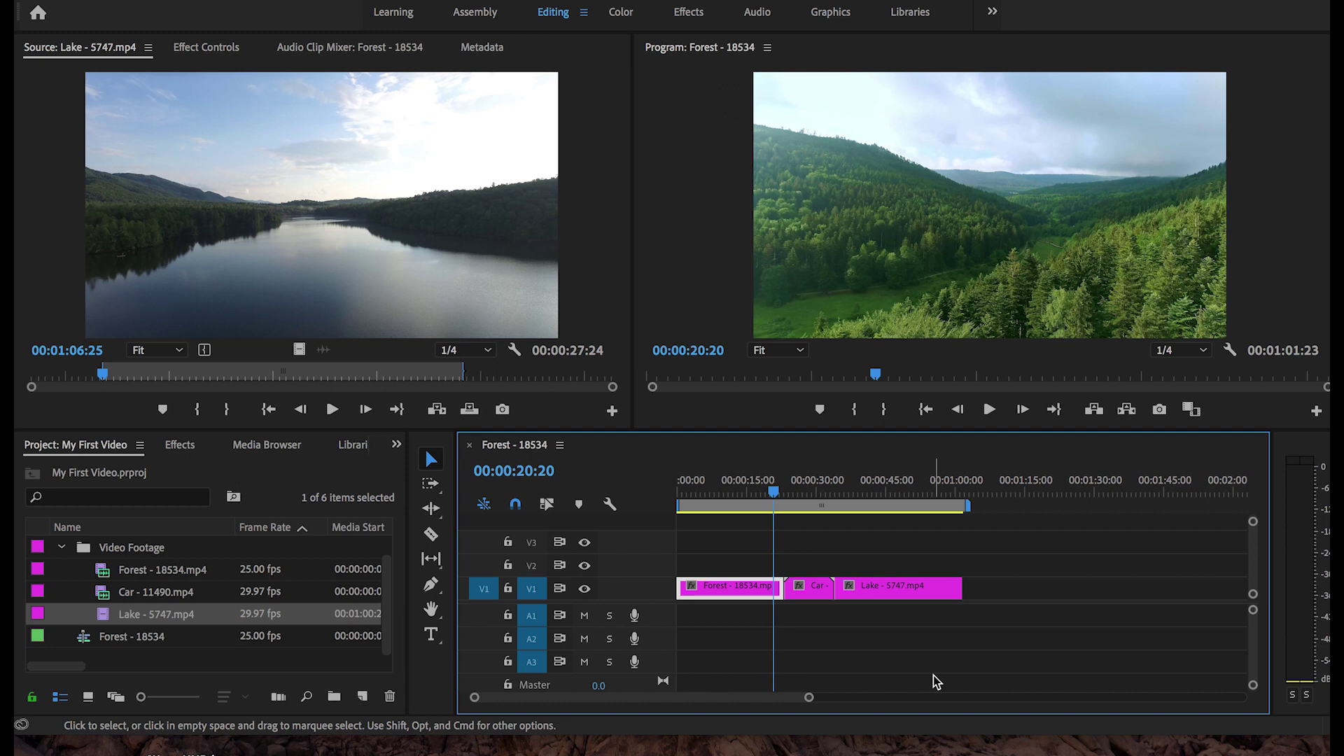
drag(736, 486, 677, 514)
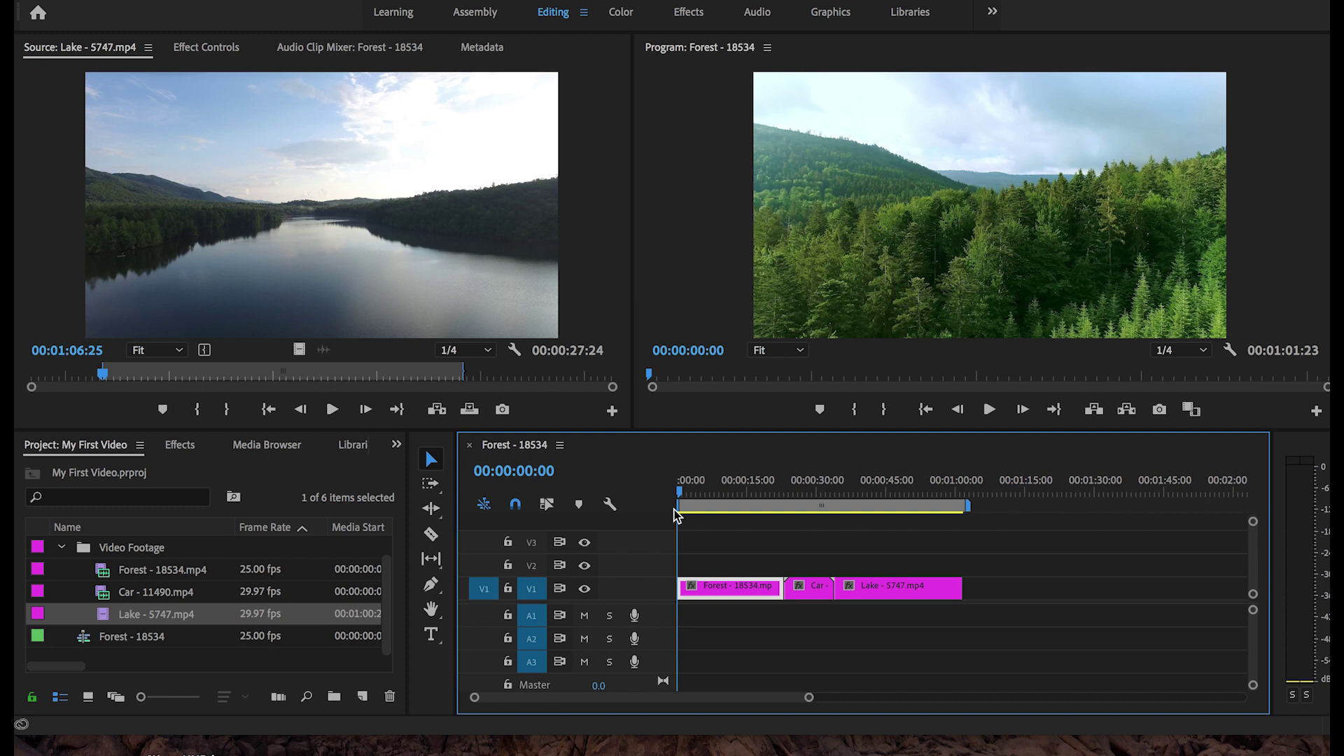
drag(695, 497, 673, 473)
- Open the effects list and look through the Video Effects categories
click(180, 448)
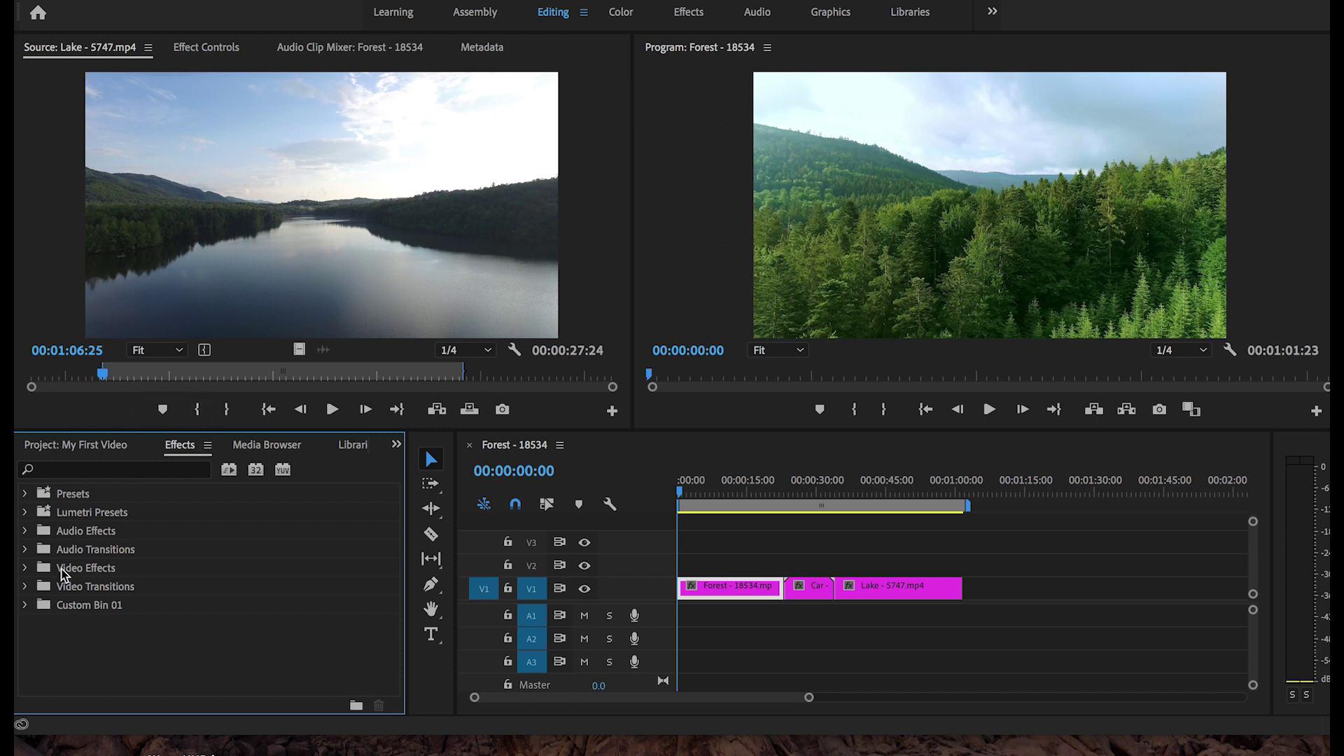
click(24, 567)
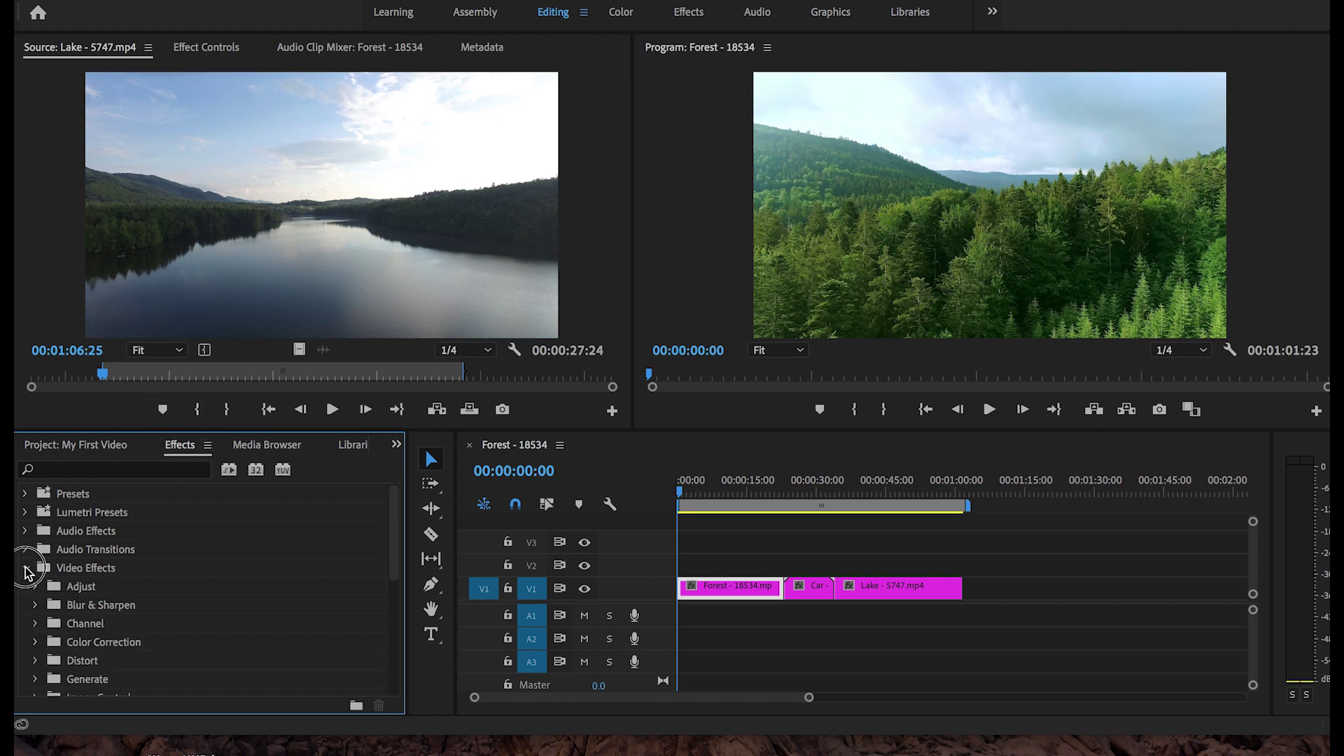
click(26, 568)
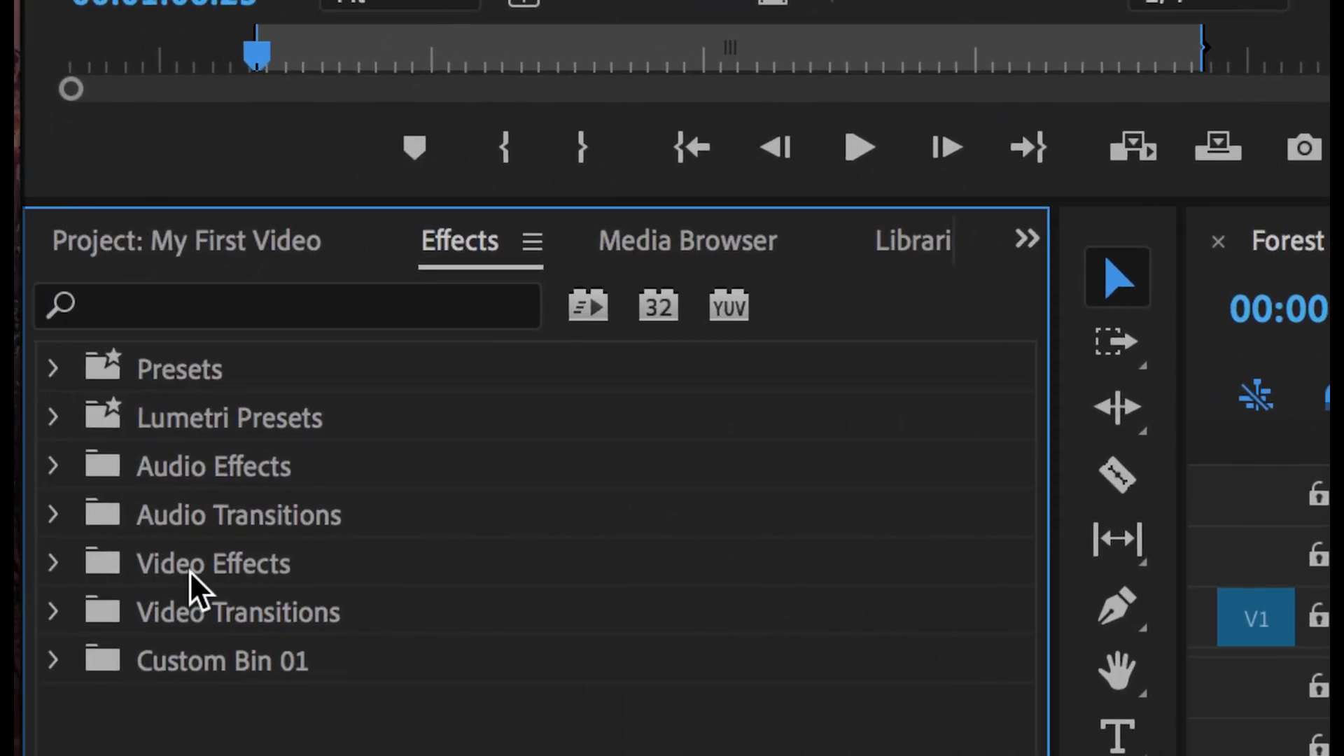
click(53, 564)
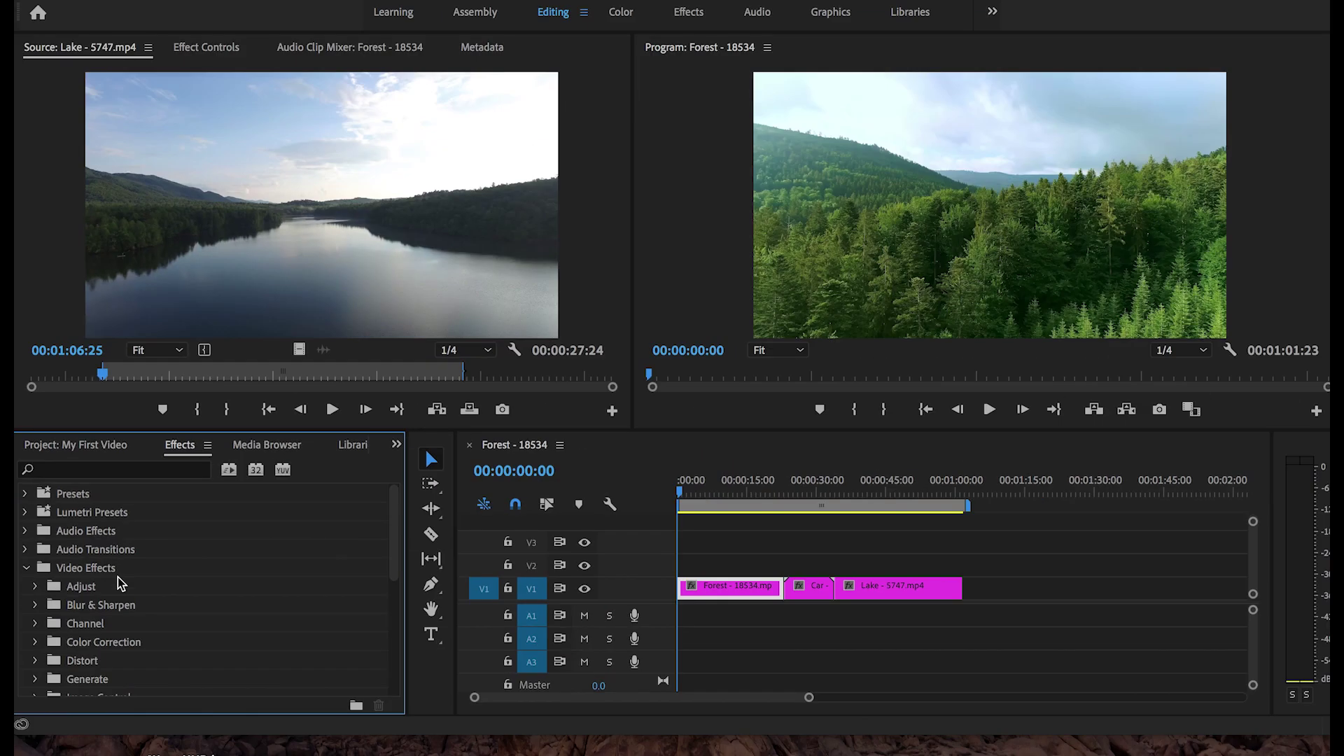
scroll(137, 619, down, 4)
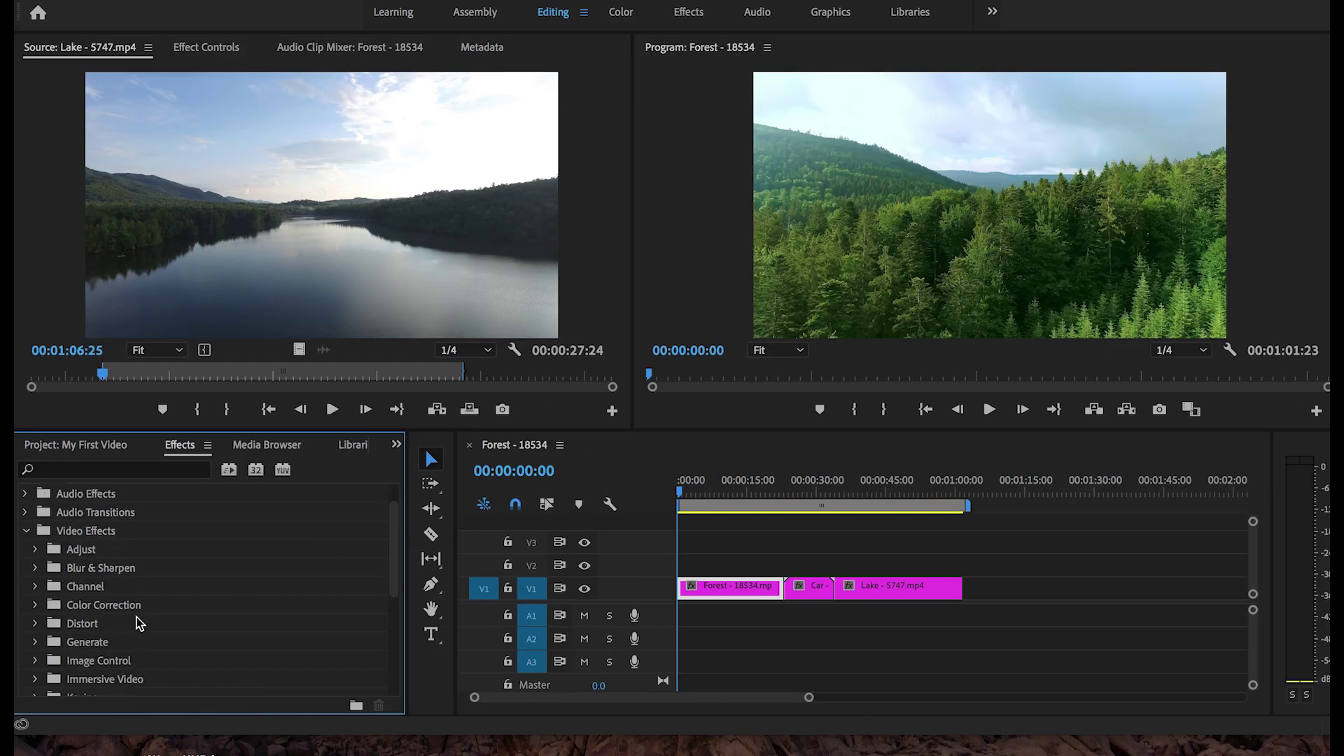
scroll(137, 621, down, 5)
scroll(137, 622, up, 3)
scroll(139, 623, up, 3)
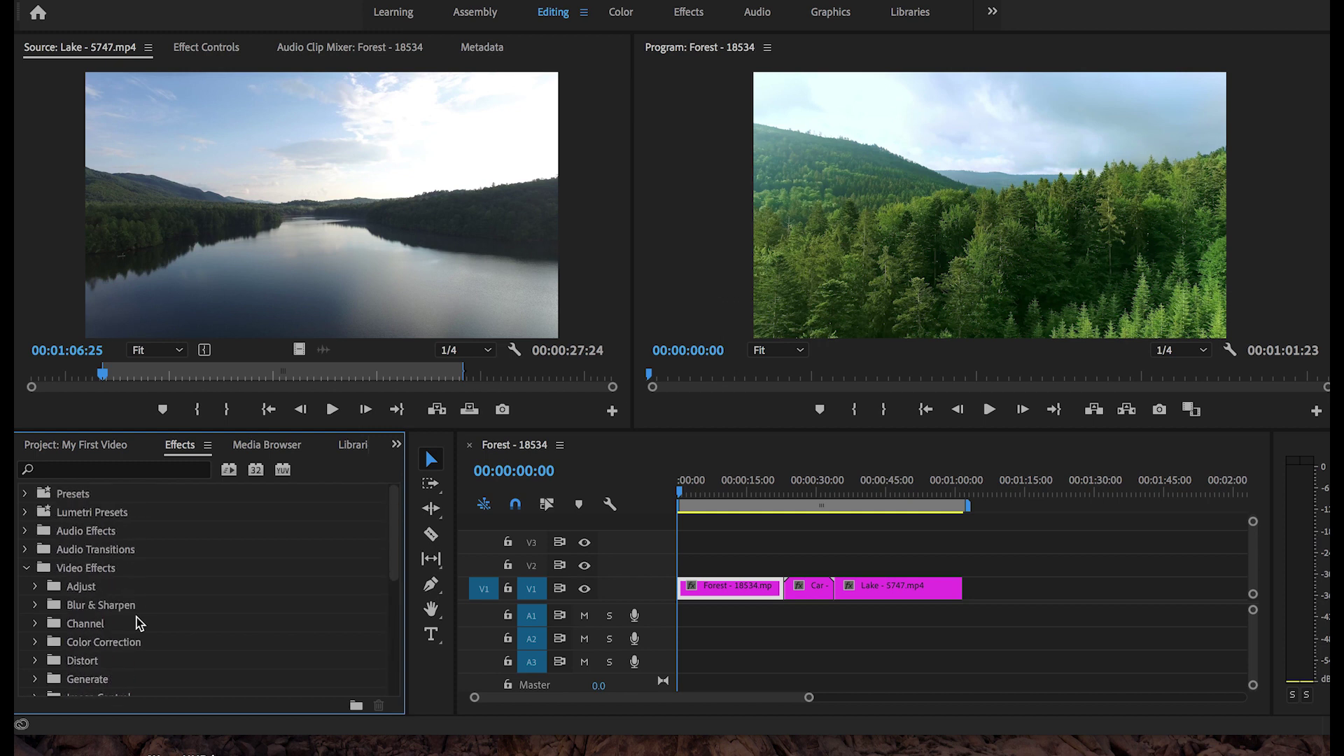
- Examine the effects in the Adjust category and the remaining Video Effects categories
click(36, 586)
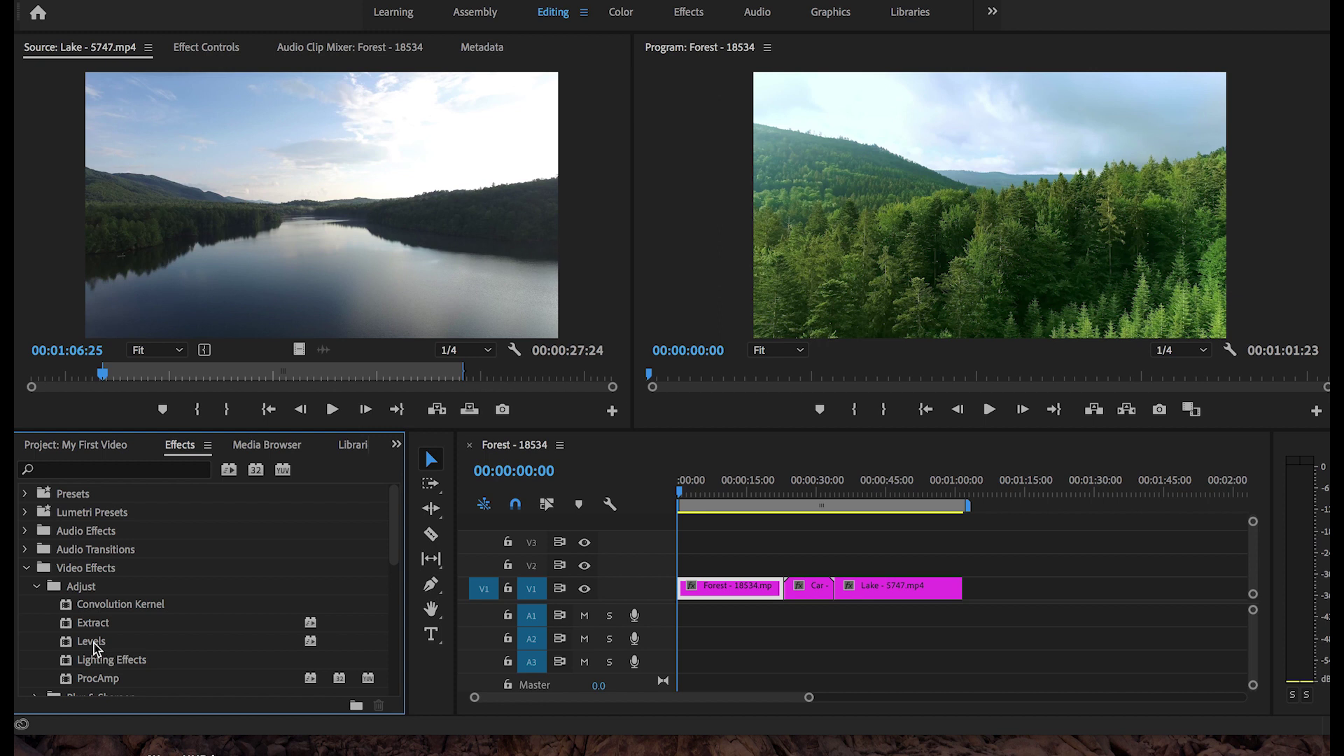
scroll(96, 648, down, 2)
click(36, 532)
scroll(111, 599, down, 4)
scroll(111, 605, down, 1)
scroll(112, 605, up, 2)
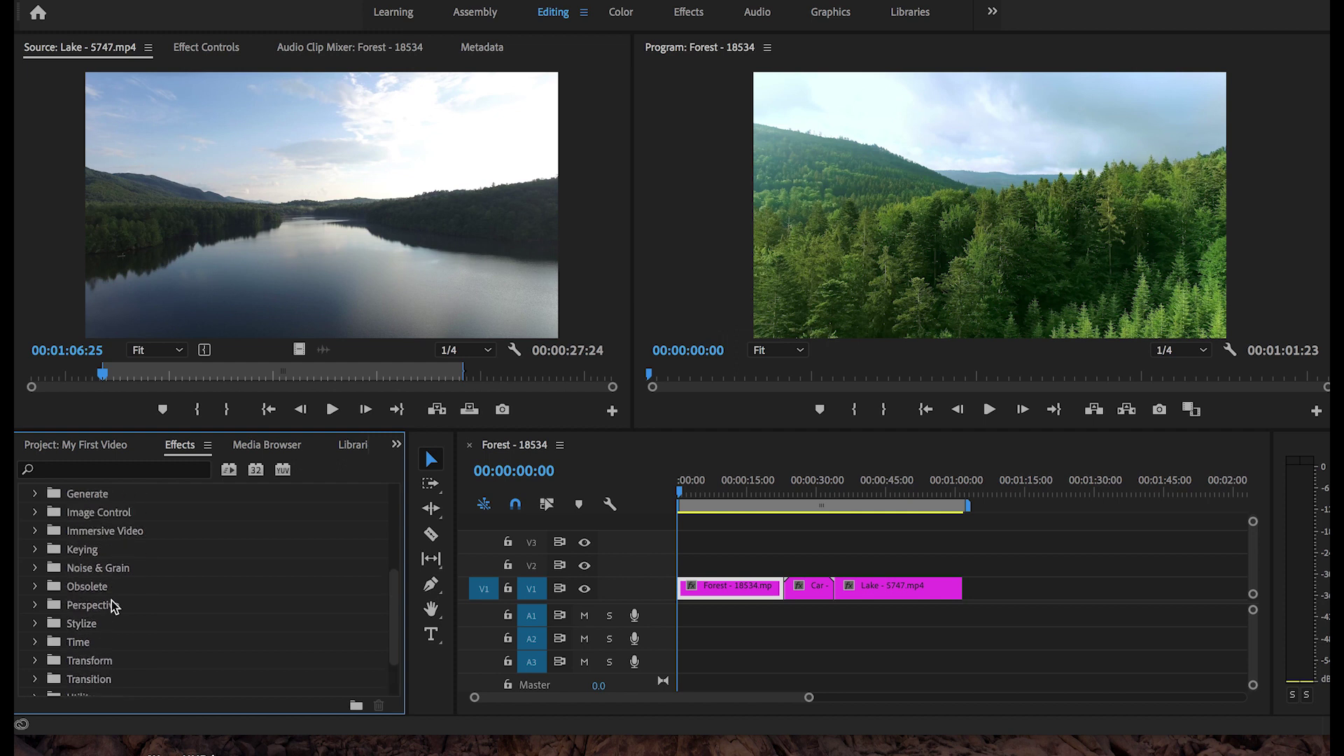
scroll(111, 599, up, 4)
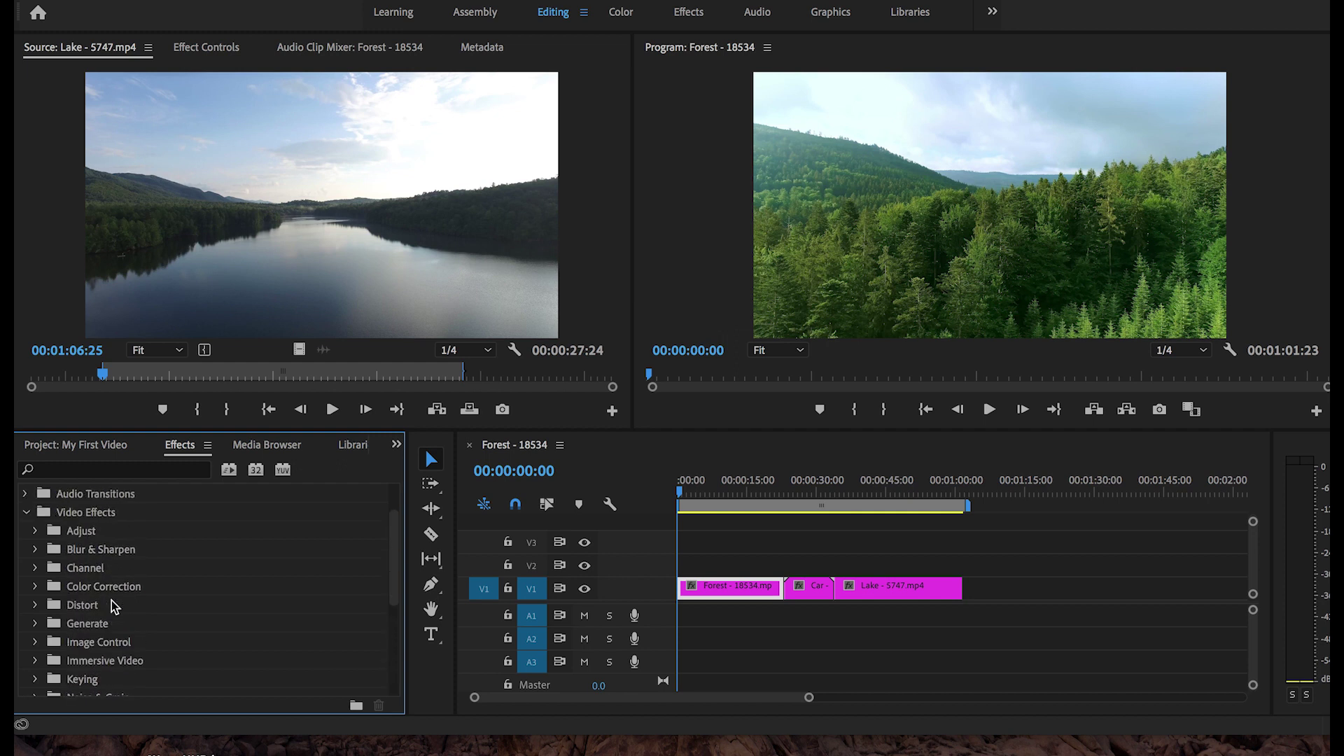
scroll(111, 602, down, 2)
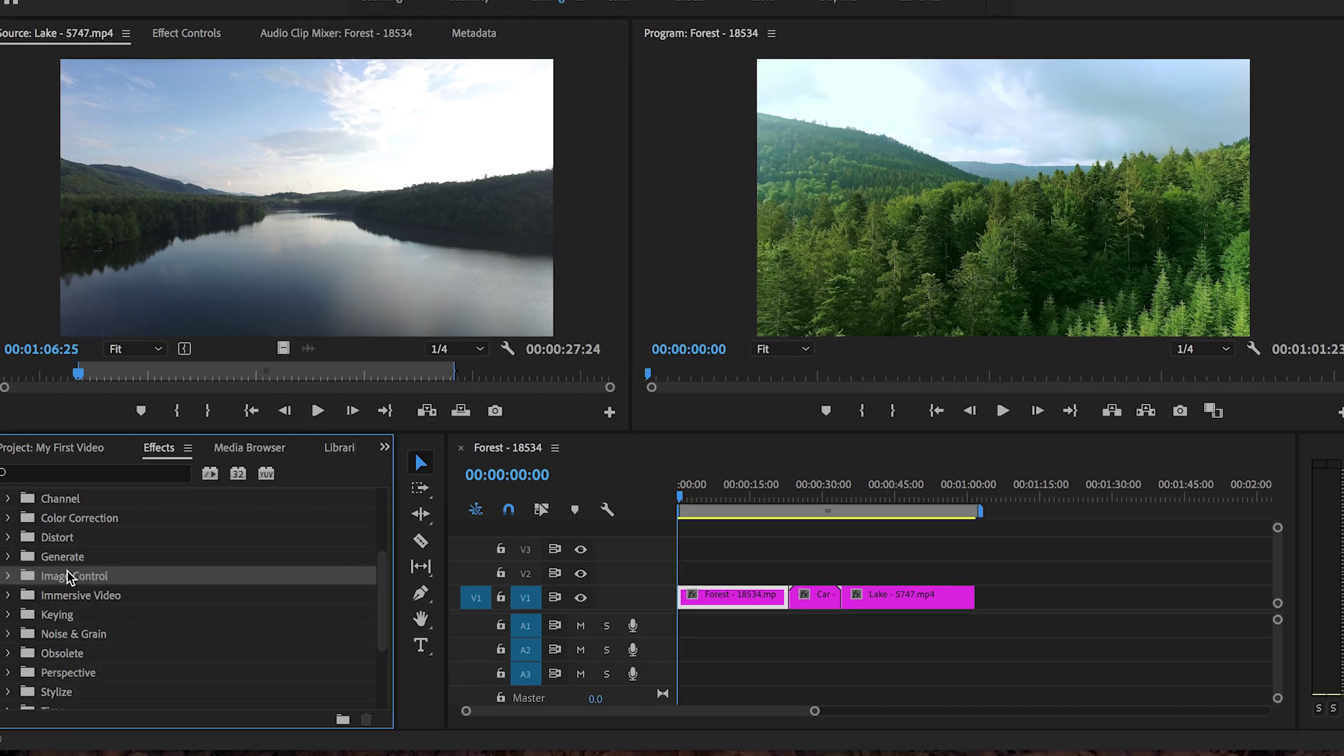
- Try the Image Control Black & White effect on the Forest clip, preview it up to 00:00:08:20 and undo it
click(6, 579)
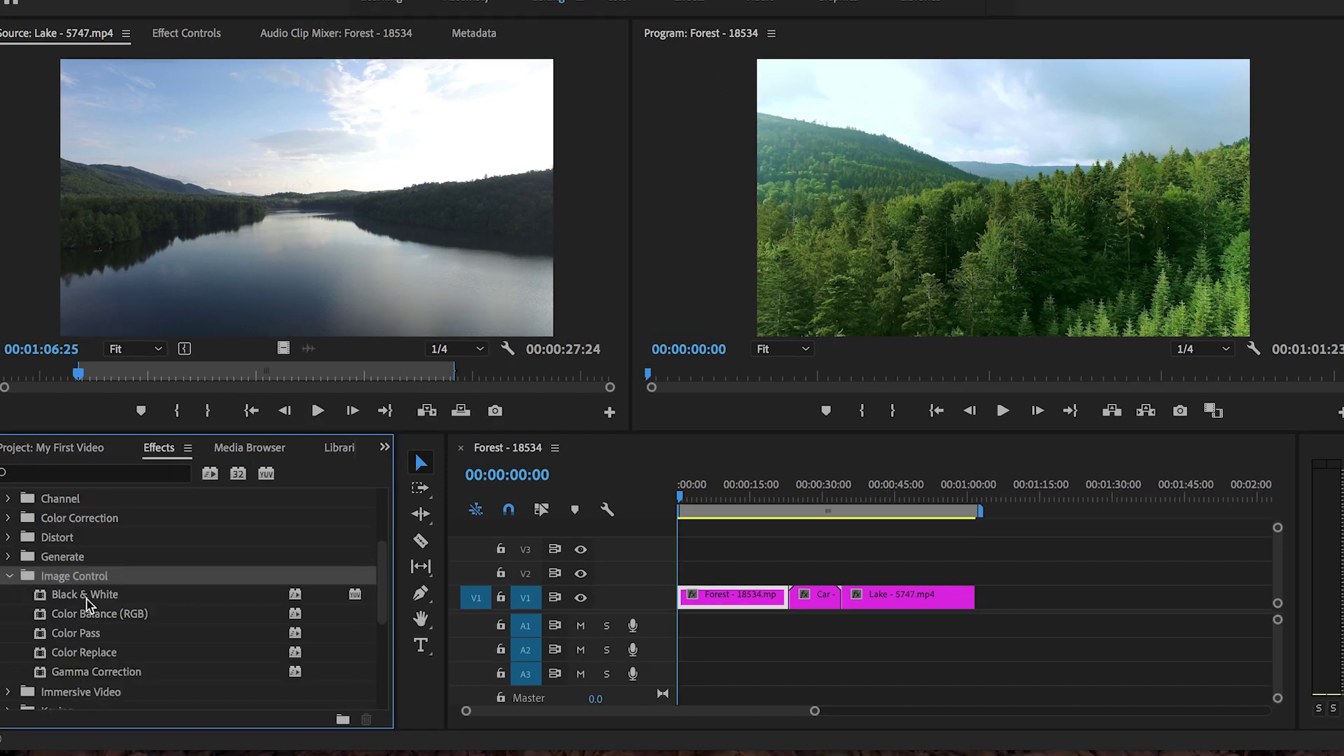
click(89, 595)
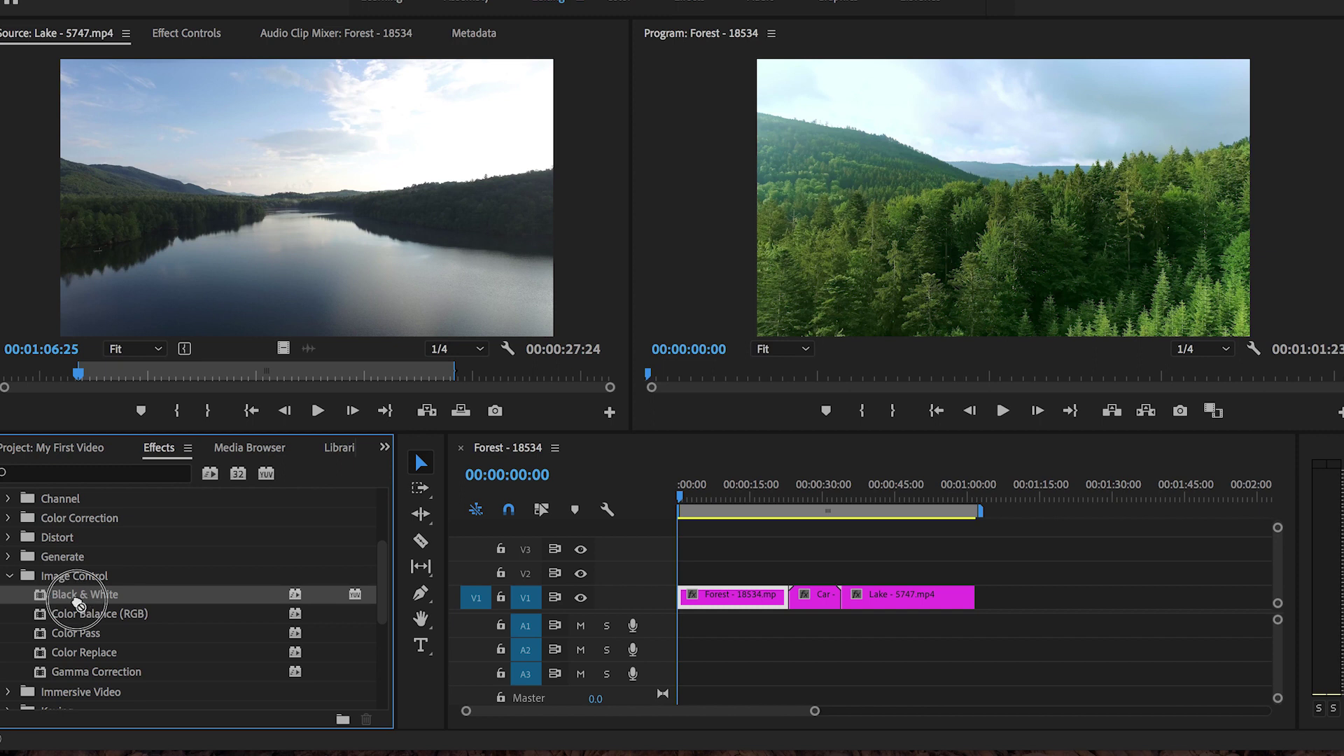
drag(89, 595, 264, 548)
drag(715, 581, 743, 594)
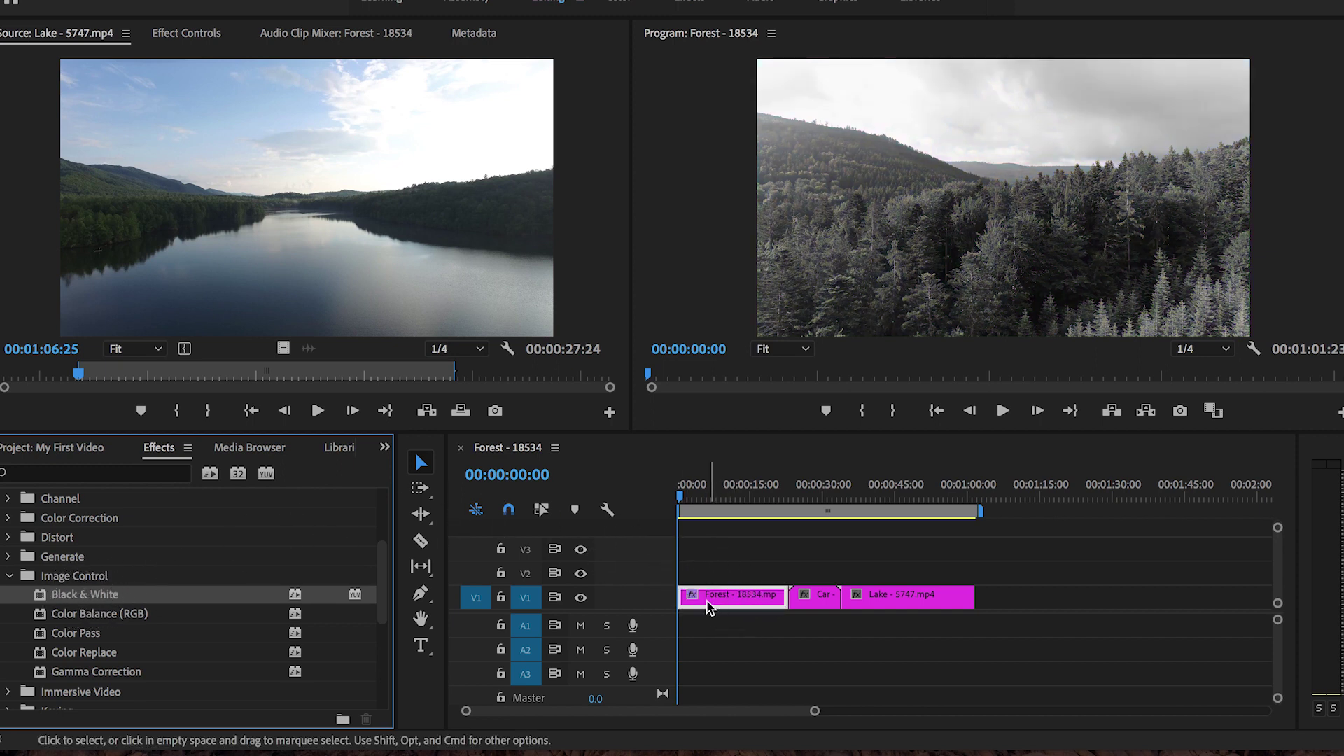
click(698, 494)
mouse_move(702, 501)
mouse_down()
mouse_move(794, 490)
mouse_move(696, 499)
mouse_move(721, 495)
mouse_up()
key(super+z)
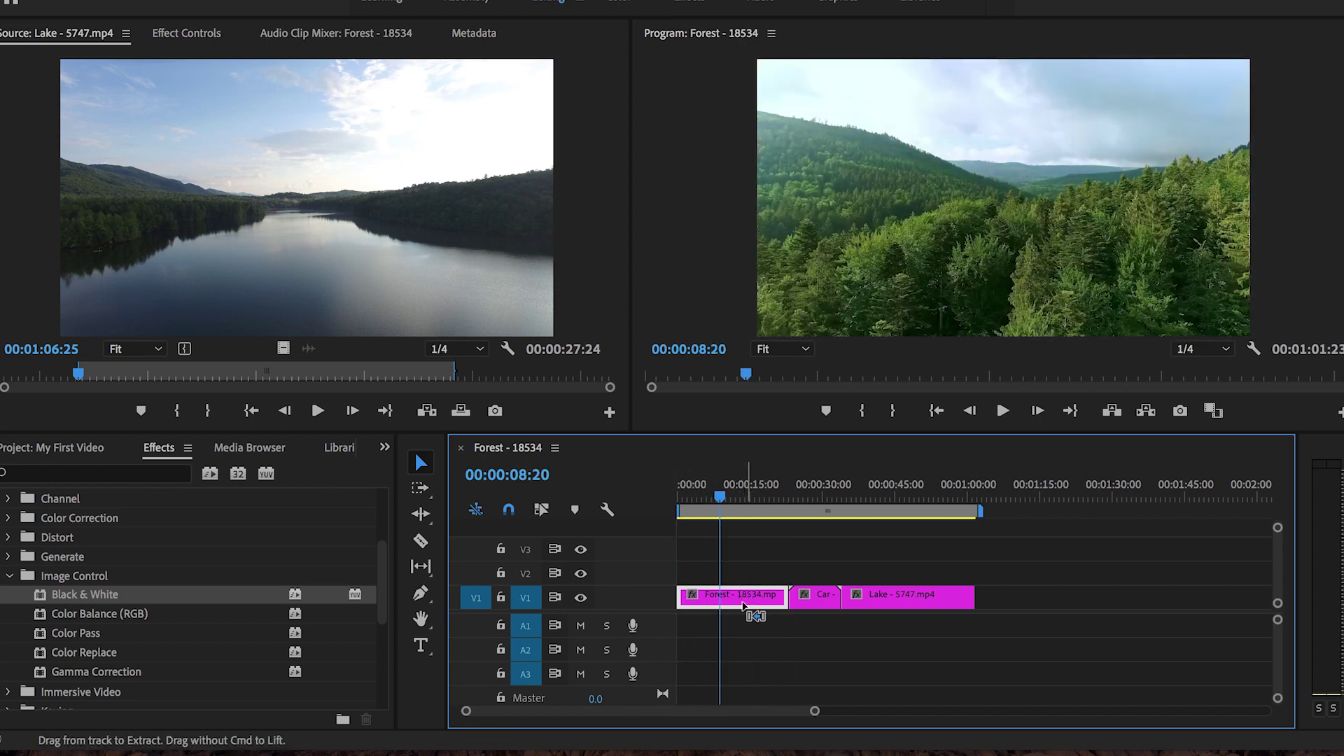
- Collapse the Image Control effects and show the Dissolve transitions under Video Transitions
click(10, 576)
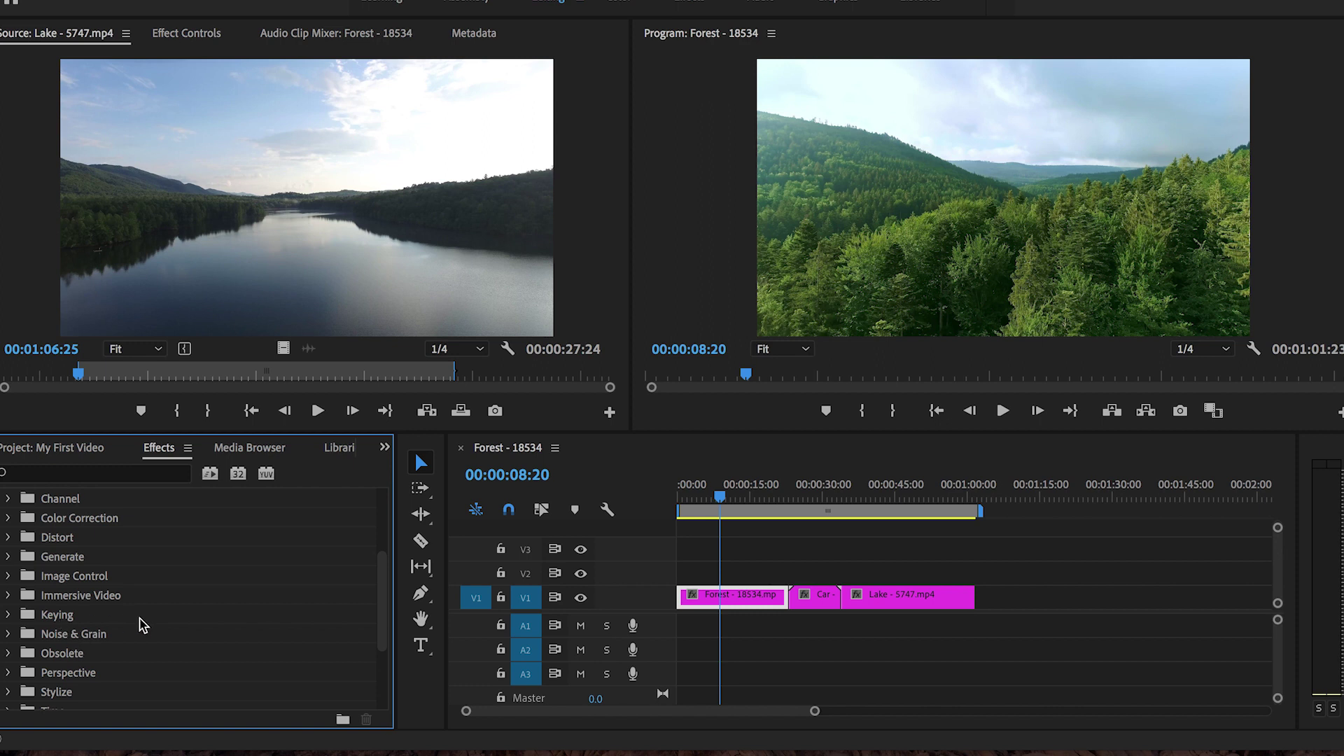
drag(382, 606, 385, 684)
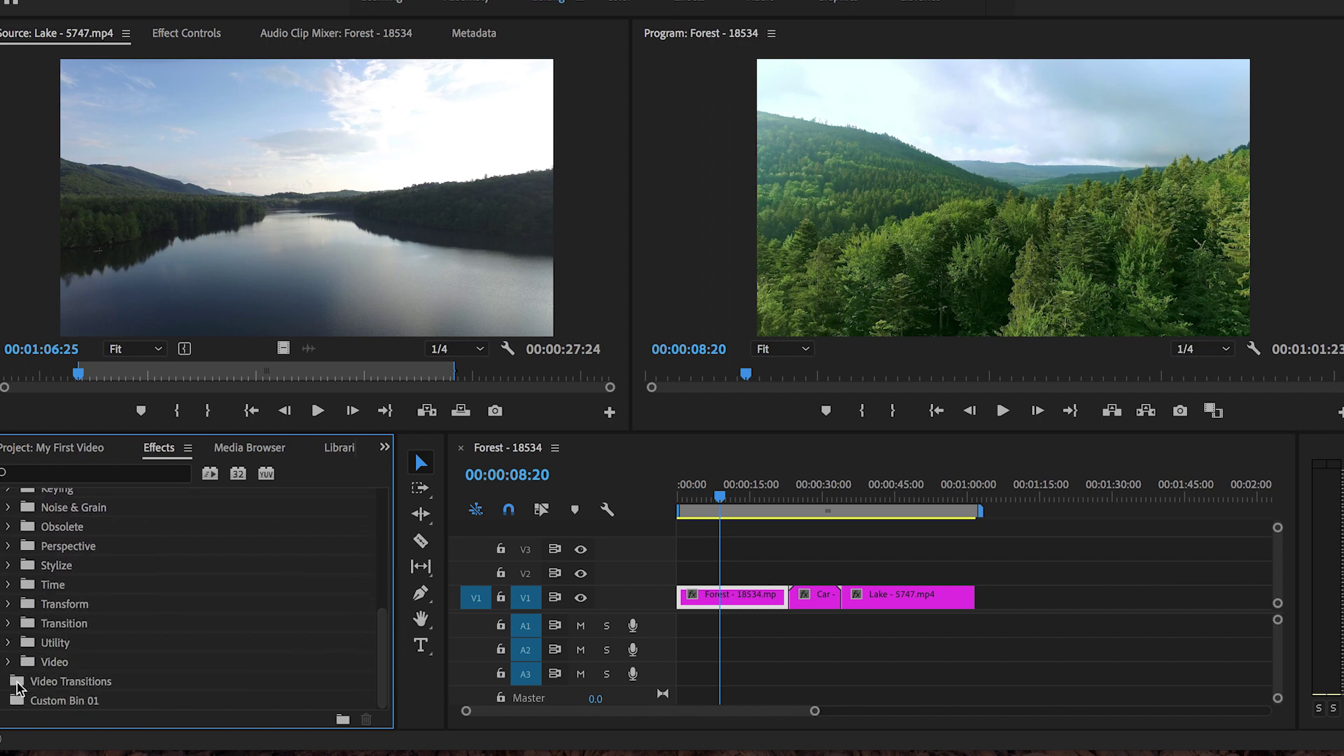
drag(382, 615, 381, 673)
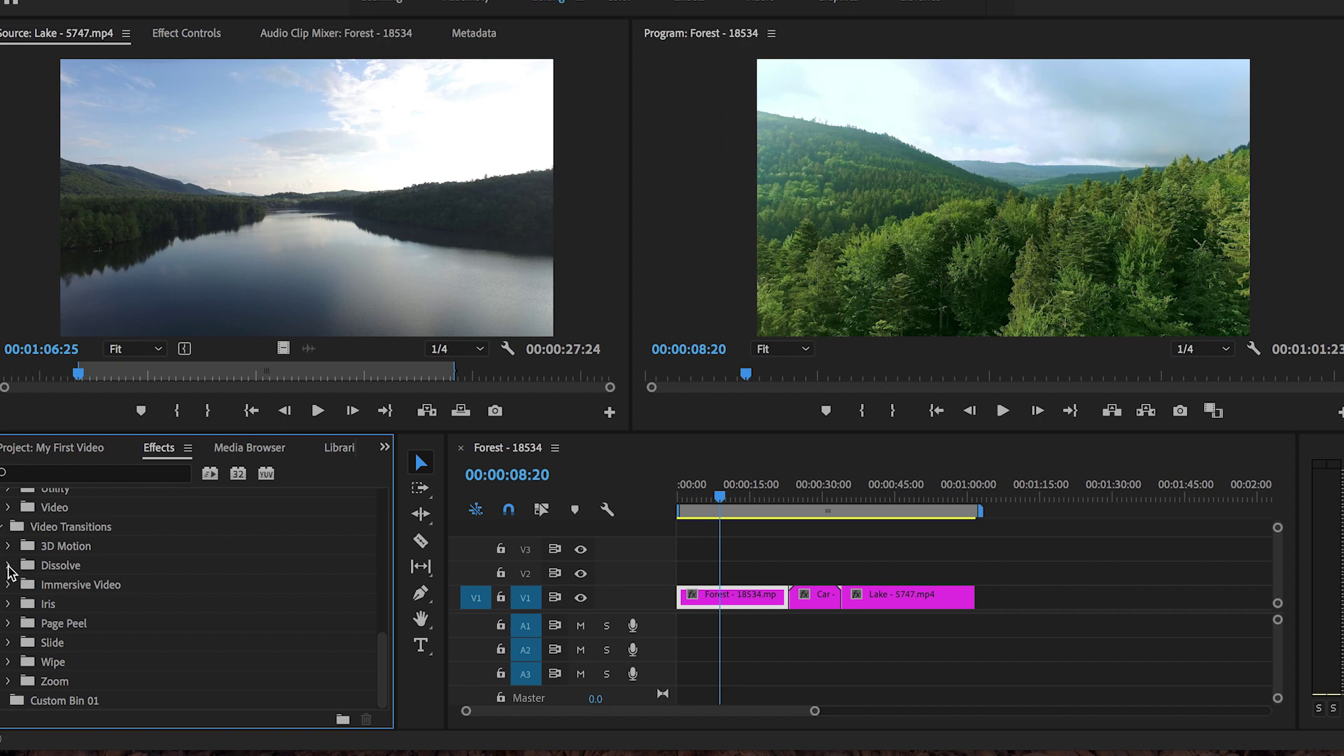
click(9, 566)
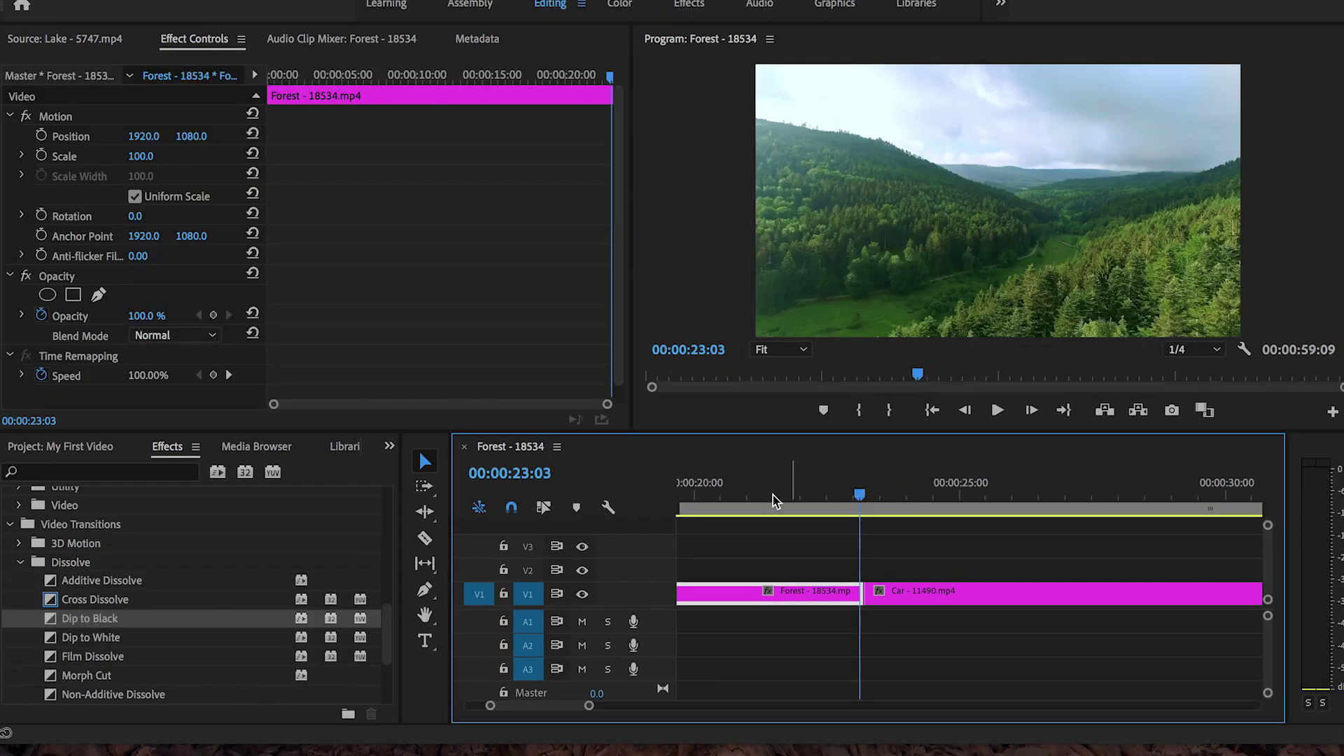
- Add a Dip to Black transition at the cut between the Forest and Car clips and play it from 00:00:21:12
mouse_move(792, 495)
mouse_down()
mouse_move(825, 500)
mouse_move(776, 494)
mouse_up()
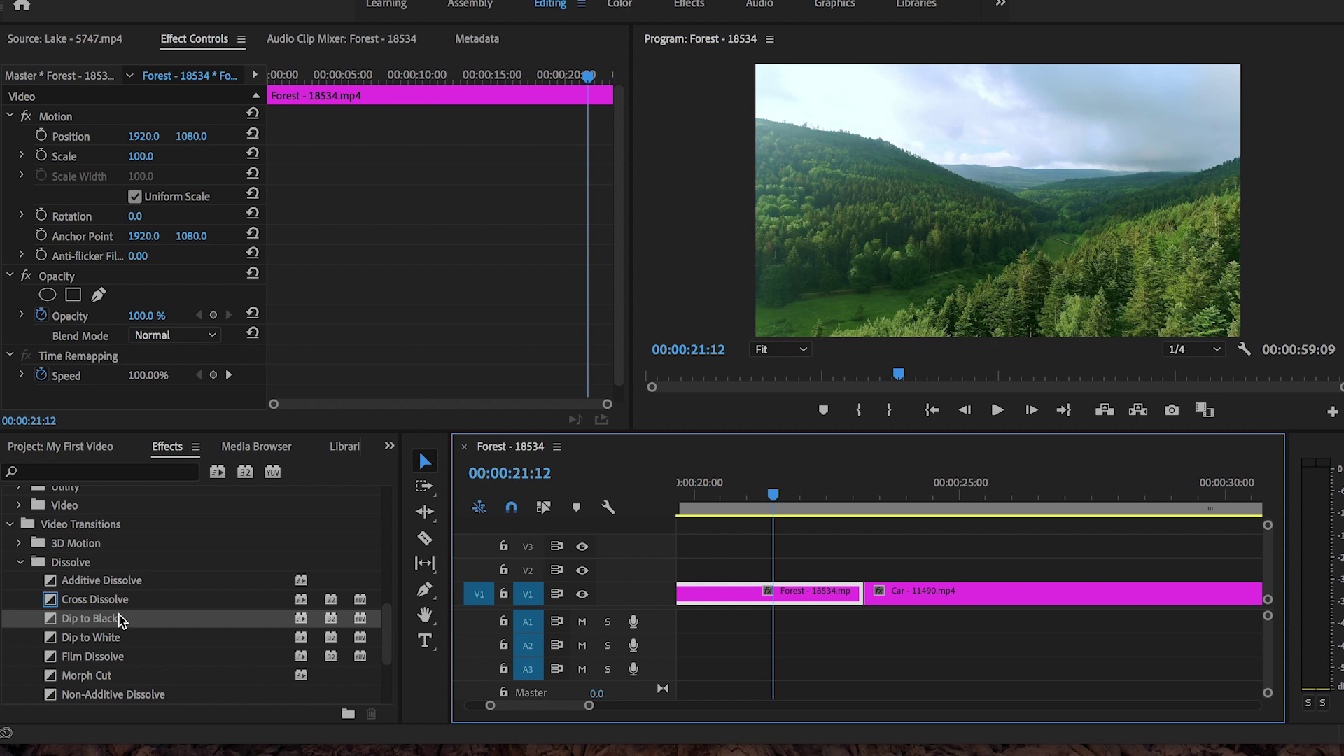
scroll(161, 634, down, 3)
scroll(178, 640, up, 3)
drag(57, 621, 862, 595)
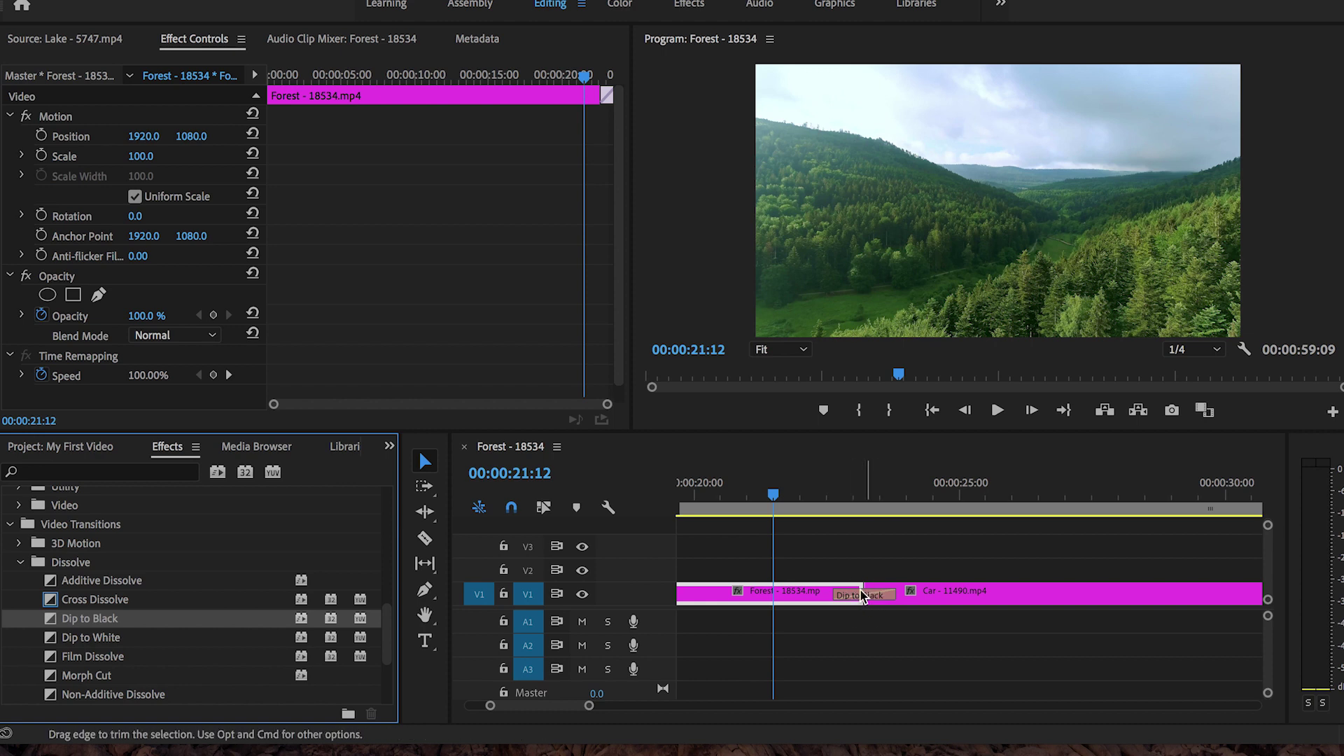
key(space)
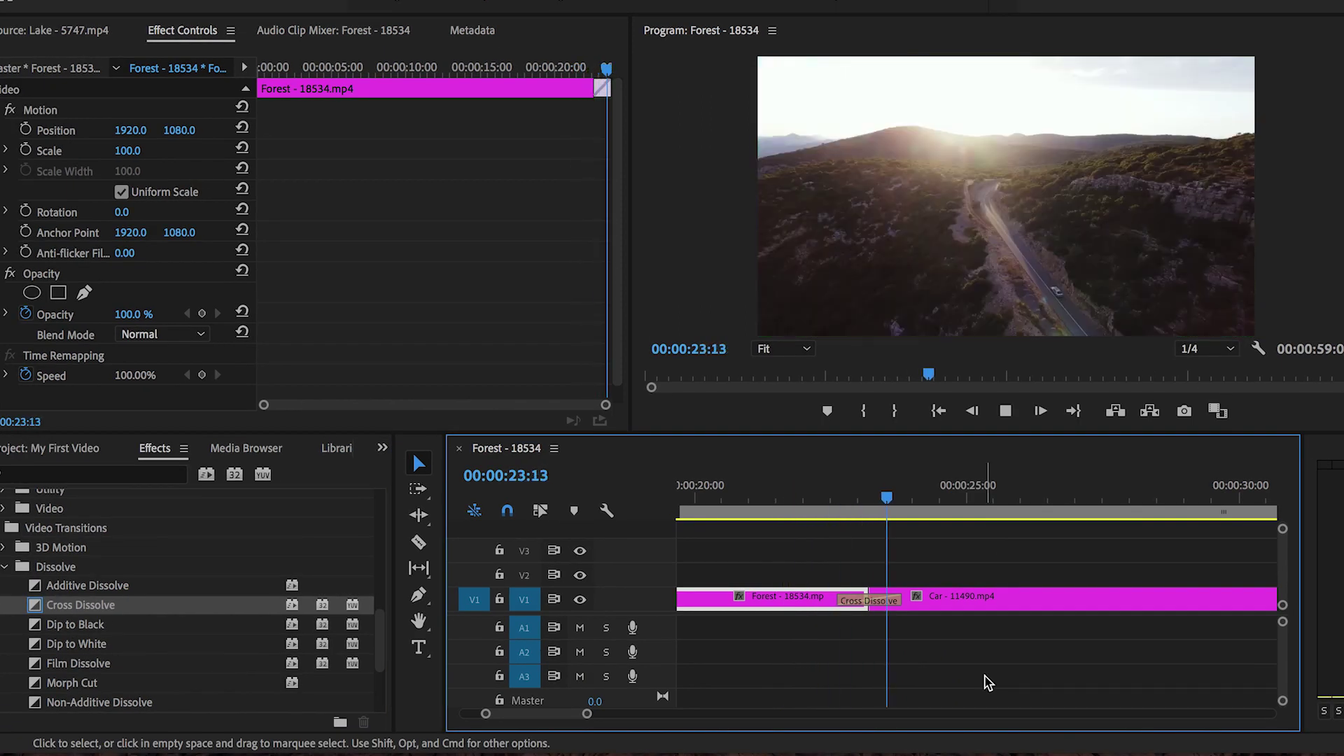
- Replace the Cross Dissolve at the Forest–Car cut with a Dip to White transition and play across it
key(space)
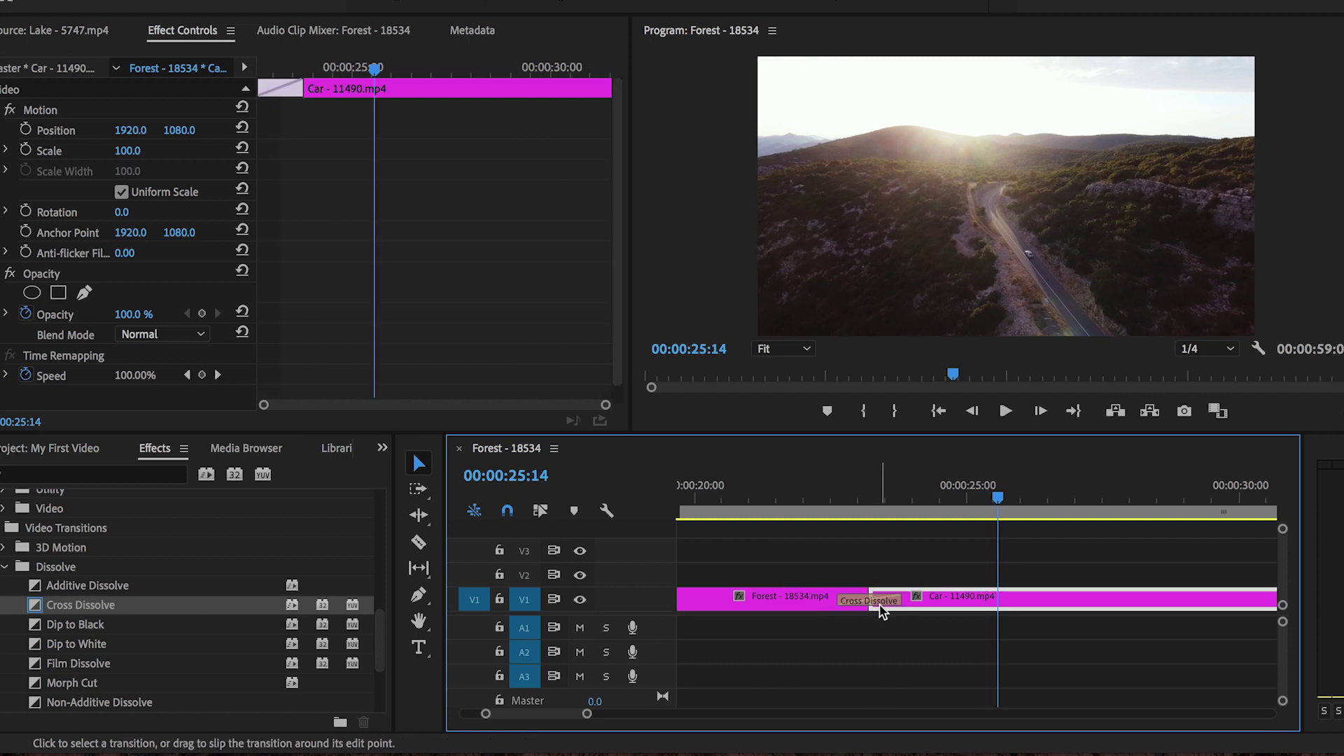
key(super+z)
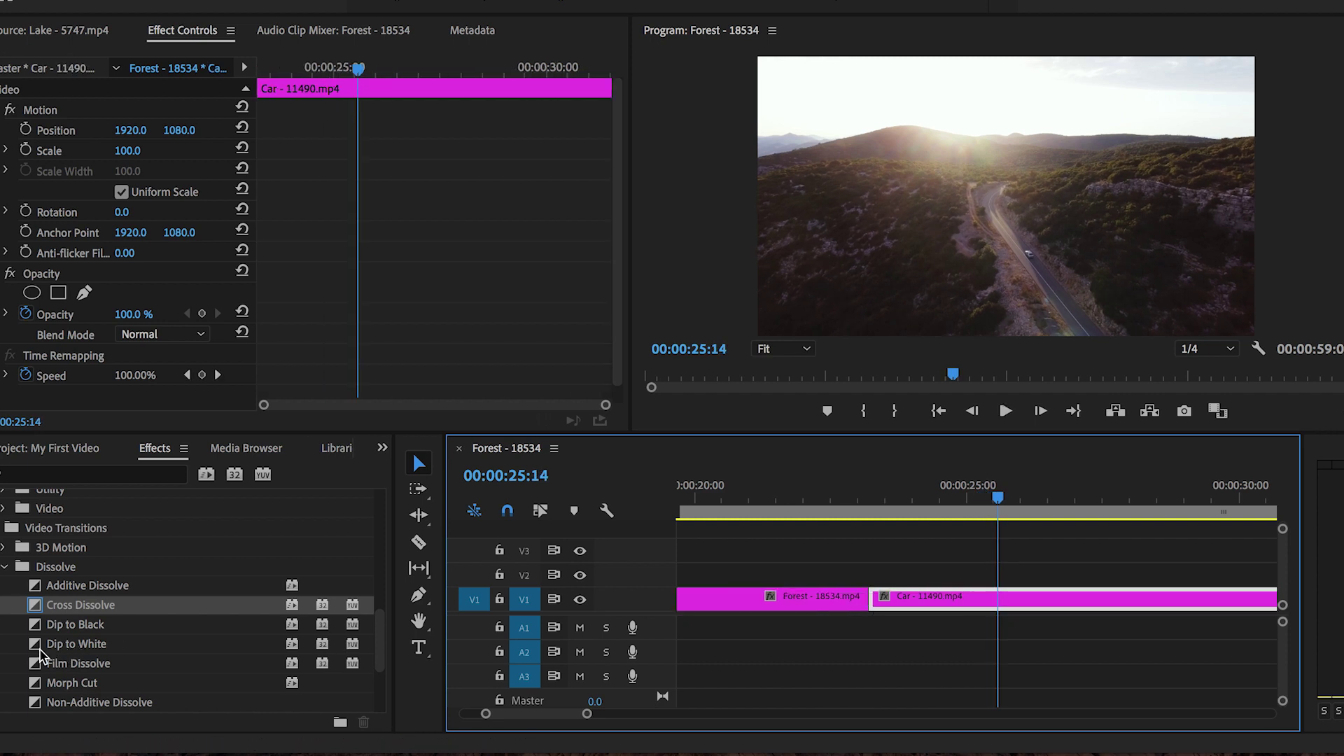
drag(41, 650, 870, 596)
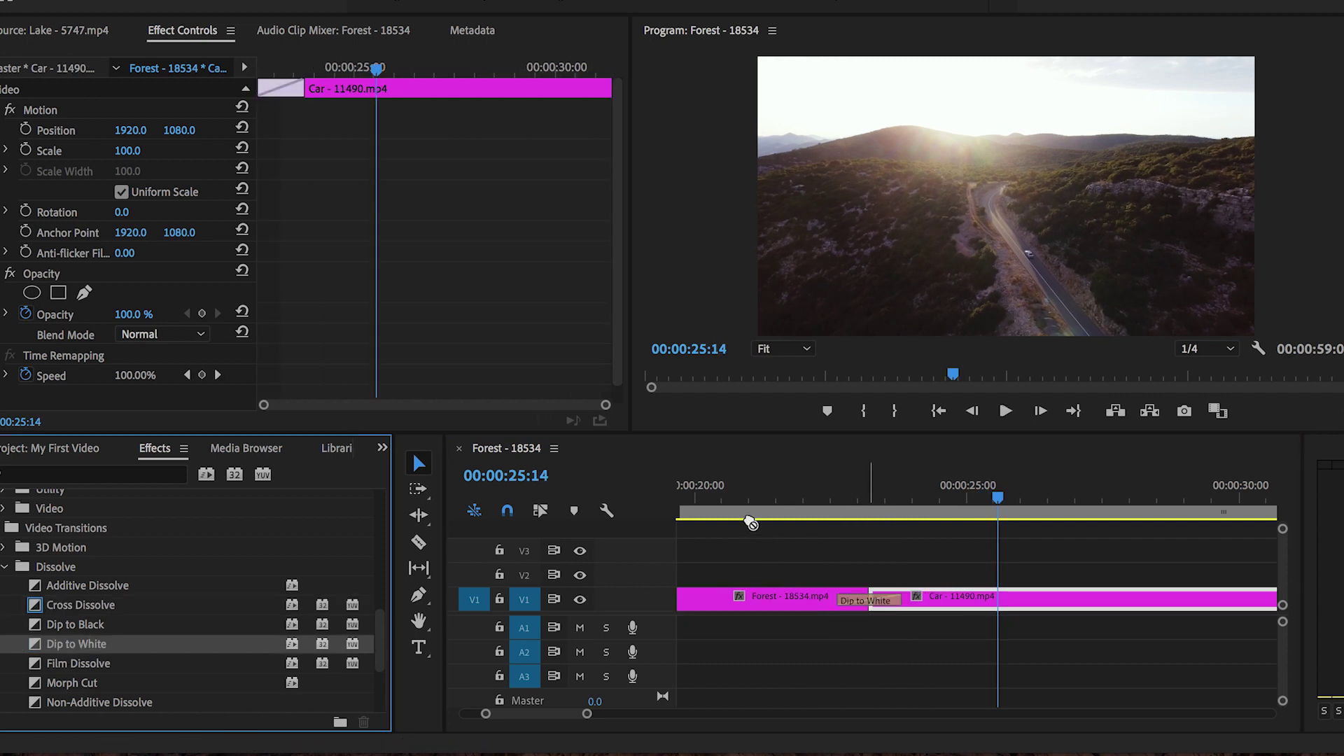
click(773, 490)
key(space)
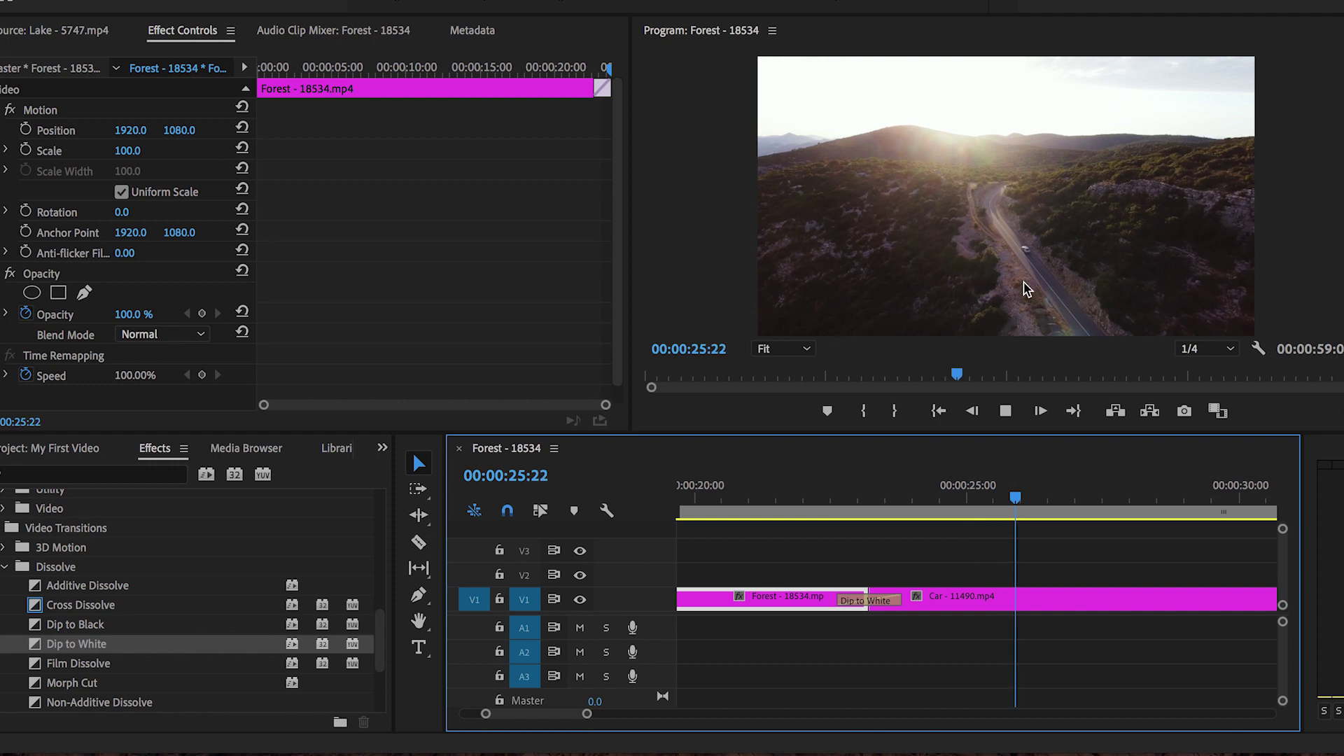
click(870, 599)
key(space)
- Shorten the Dip to White transition between the Forest and Car clips to a duration of 00:00:00:10
scroll(869, 601, up, 5)
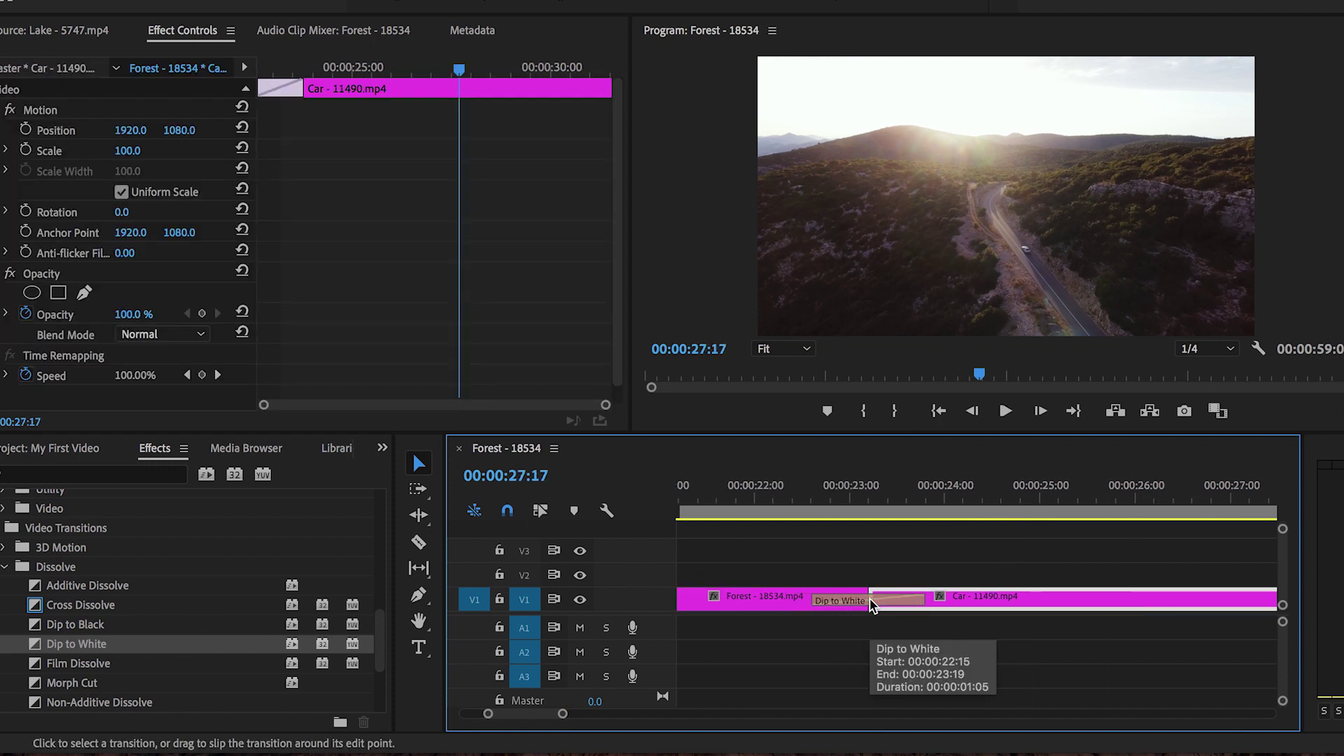
click(870, 600)
scroll(870, 601, down, 3)
scroll(869, 600, down, 1)
drag(918, 600, 886, 600)
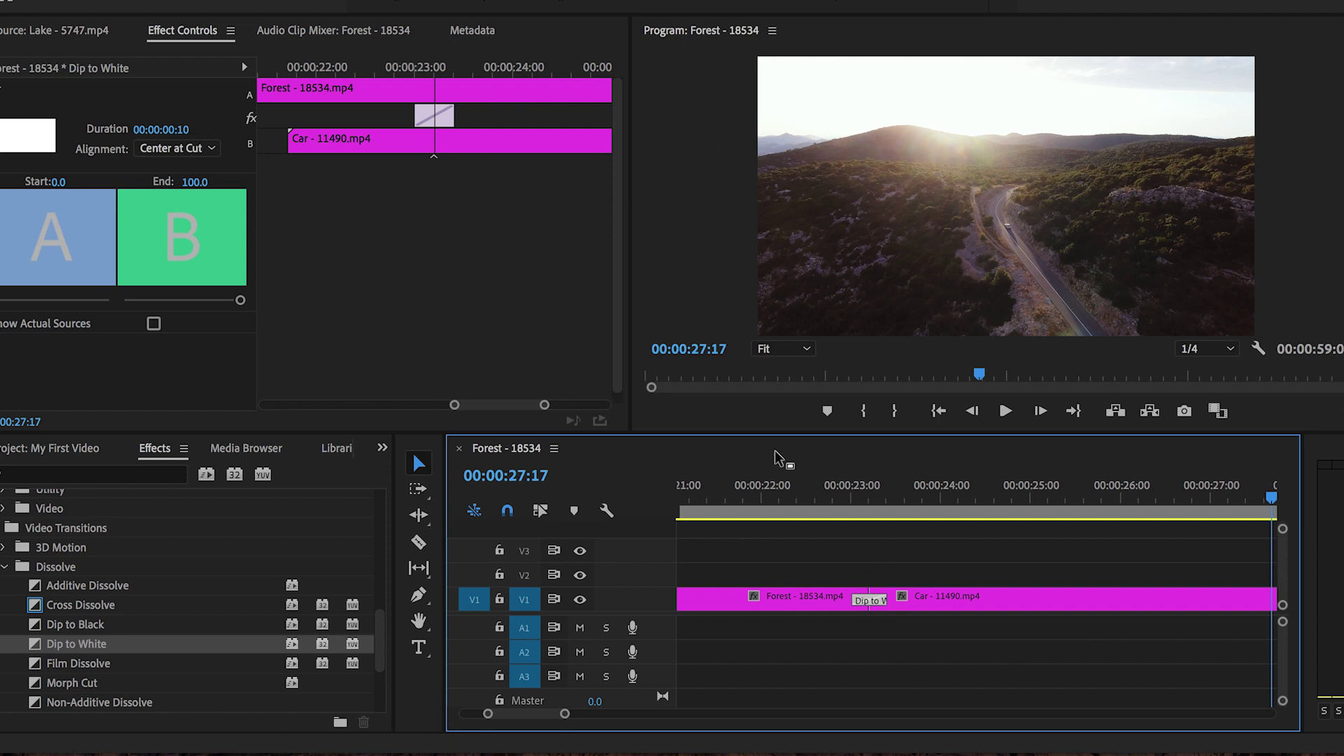
- Apply Dip to Black at the Forest–Car and Car–Lake cuts and shorten the Forest–Car transition to 00:00:01:03
drag(40, 625, 804, 624)
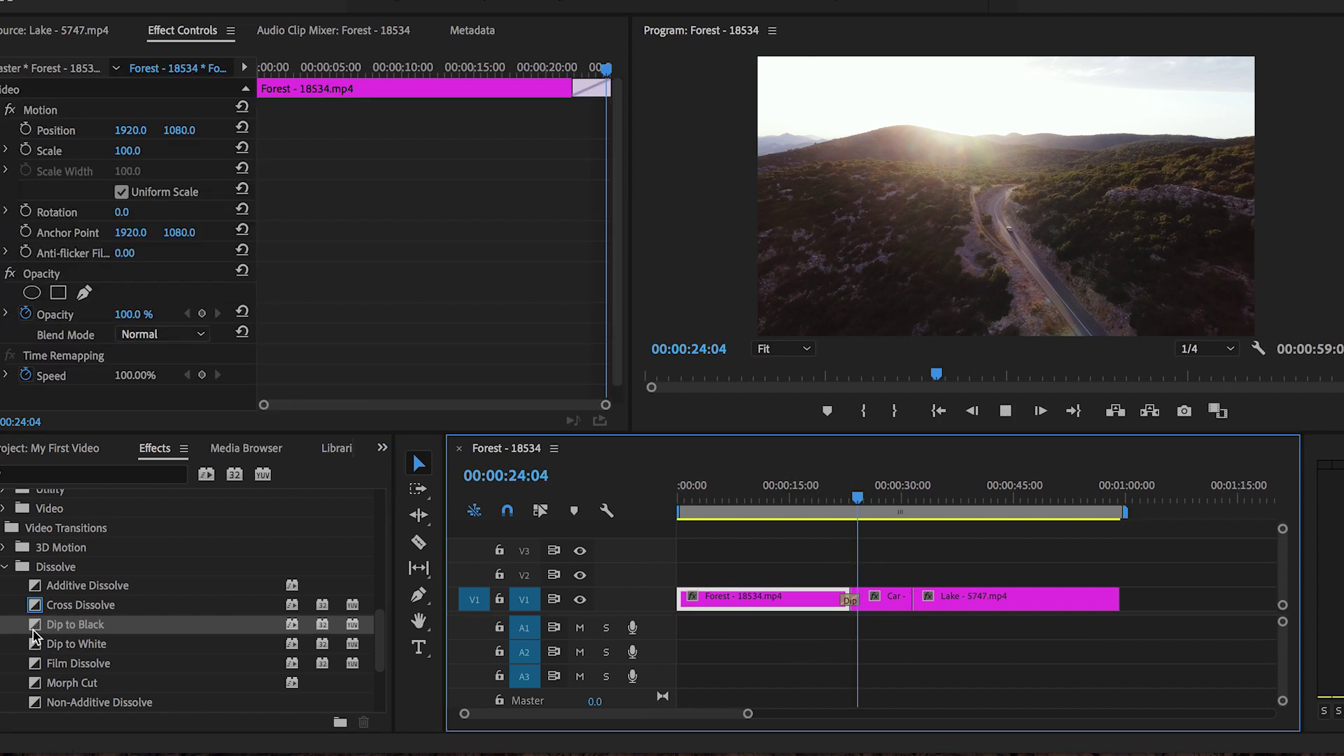
drag(40, 625, 915, 600)
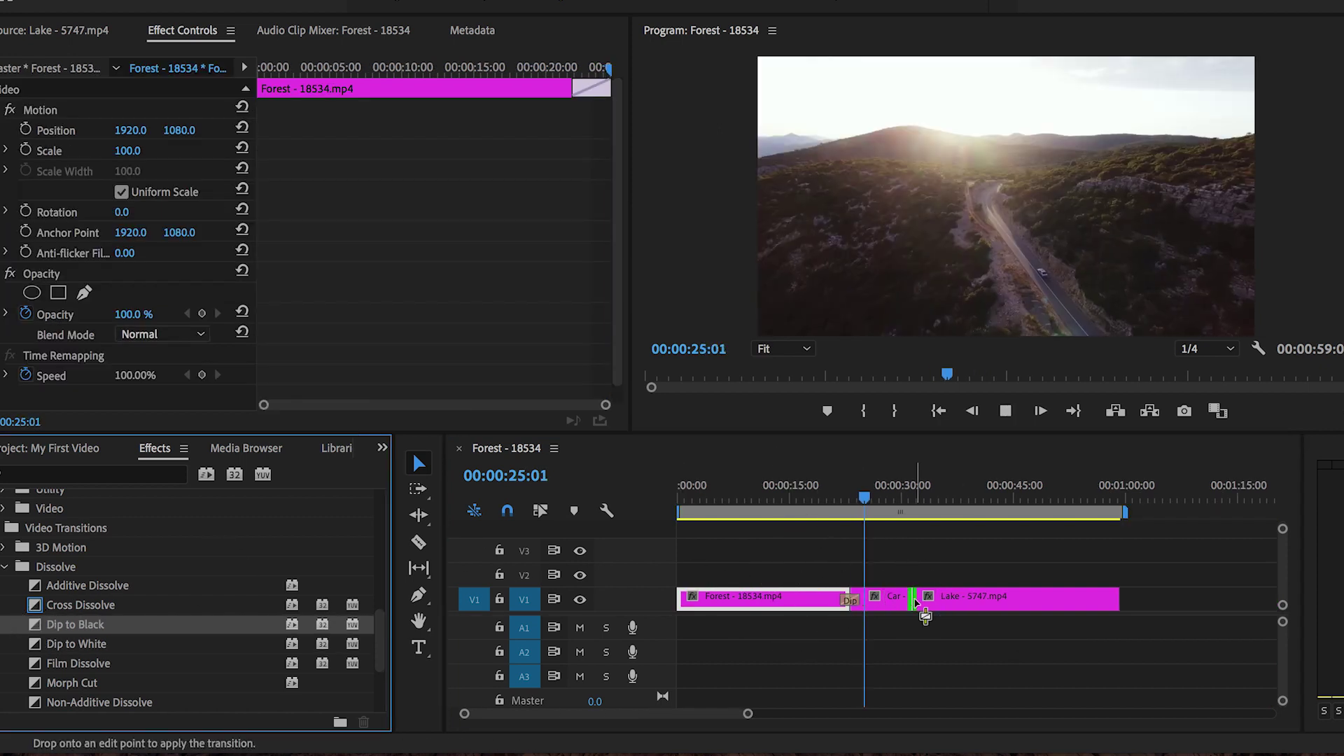
scroll(922, 600, up, 6)
key(space)
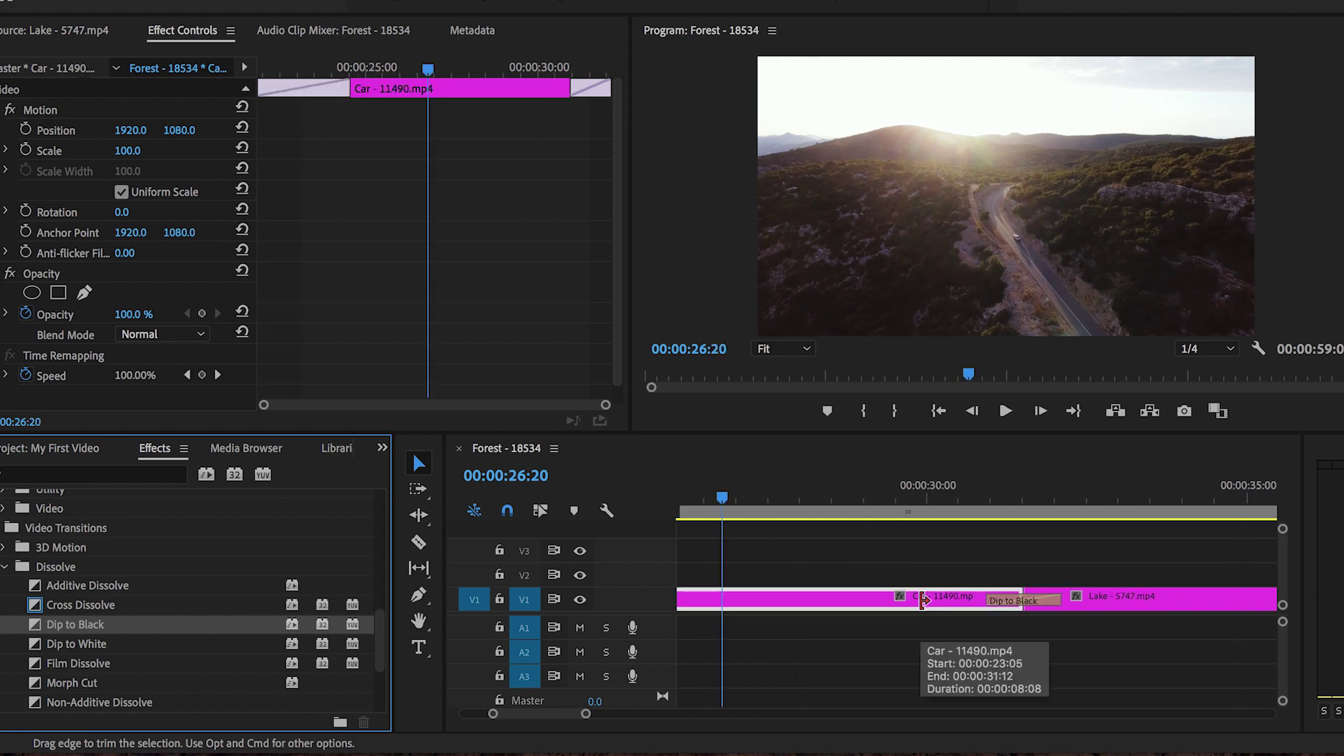
scroll(914, 622, down, 3)
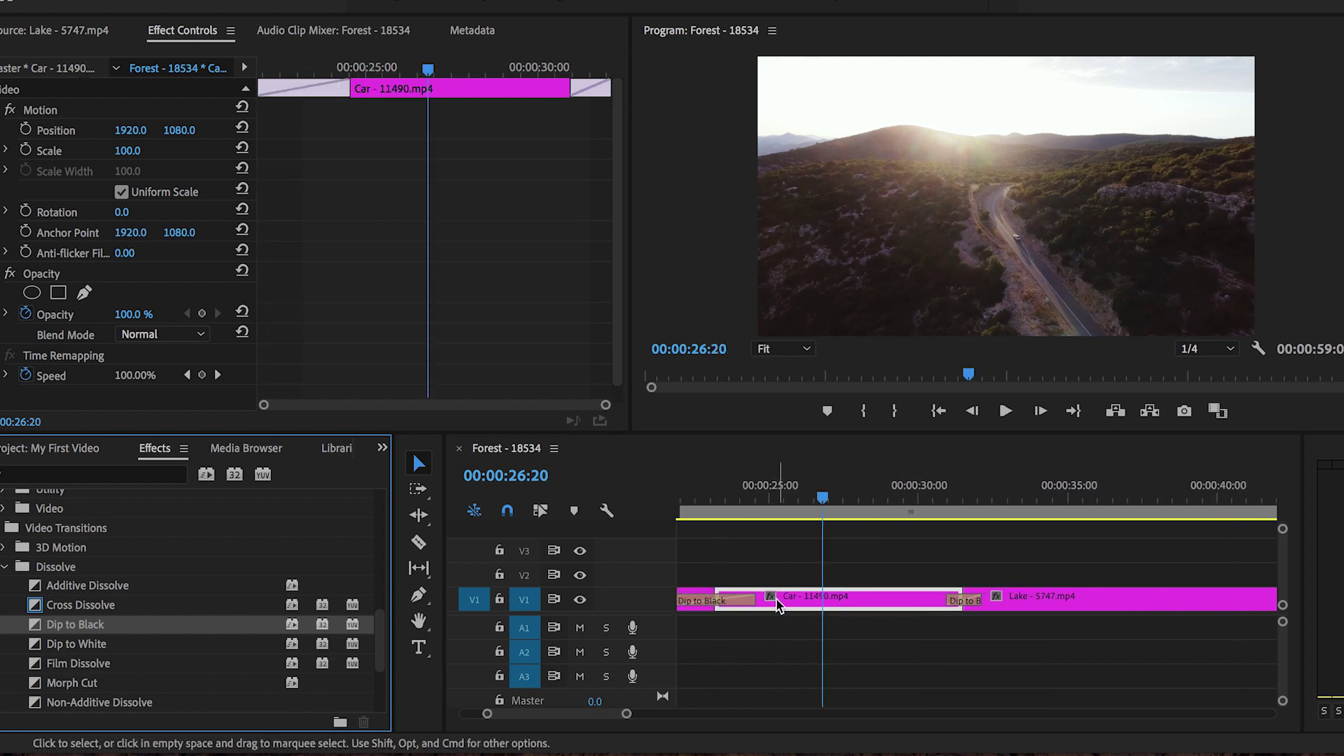
drag(756, 600, 730, 601)
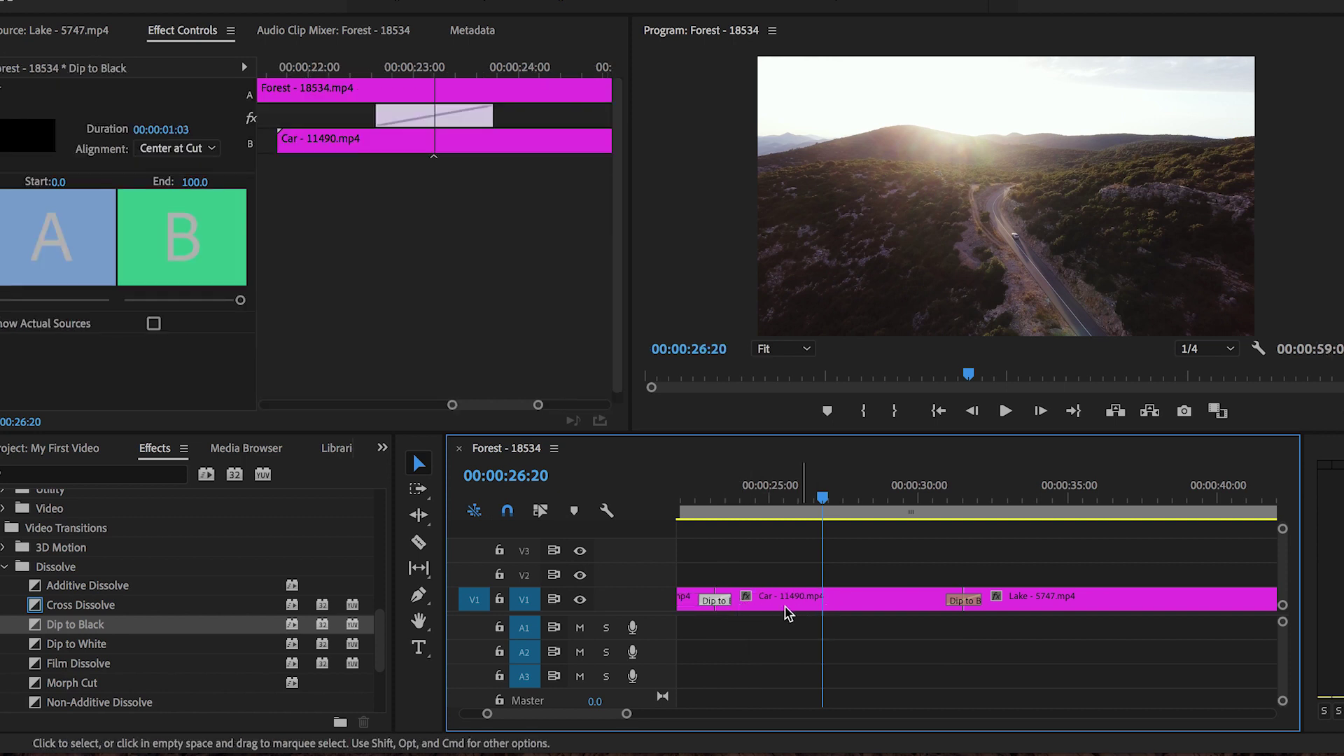
- Trim the Car clip's end on V1 back to about 00:00:28:00 and save the project
click(840, 609)
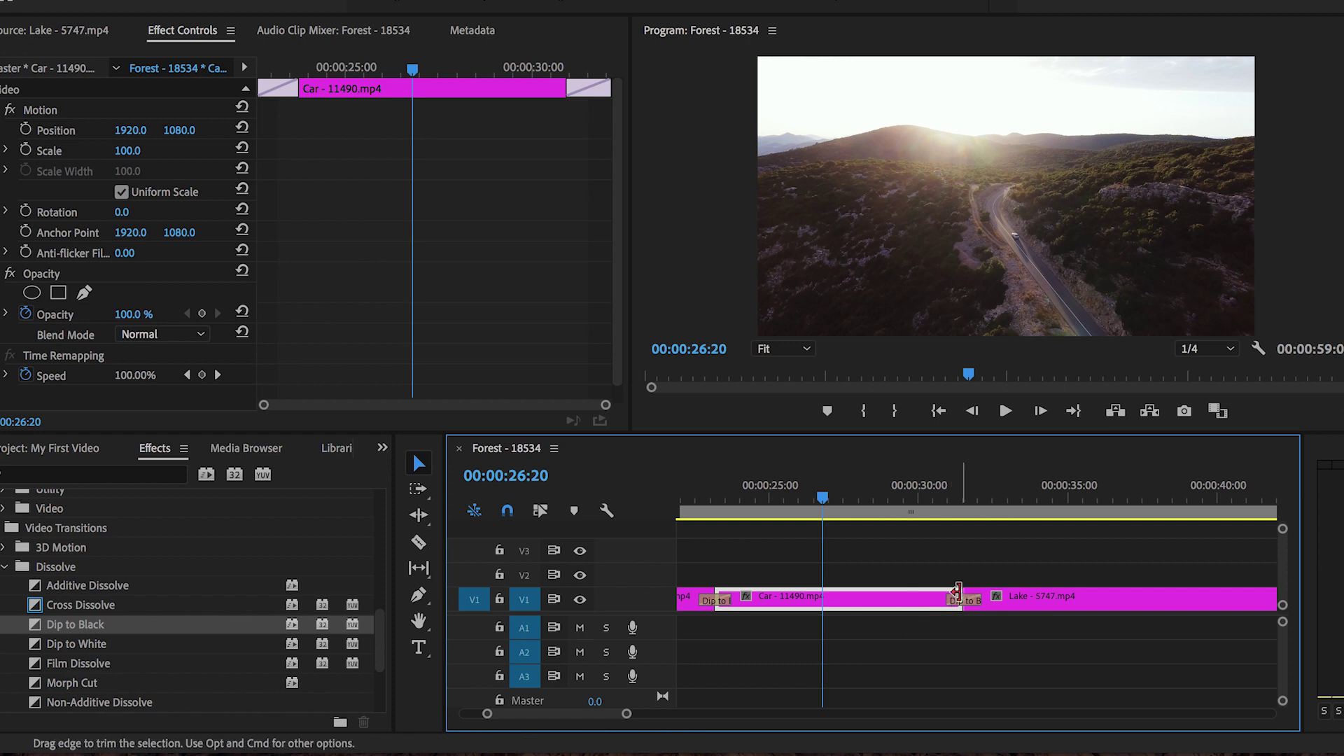
drag(961, 592, 868, 590)
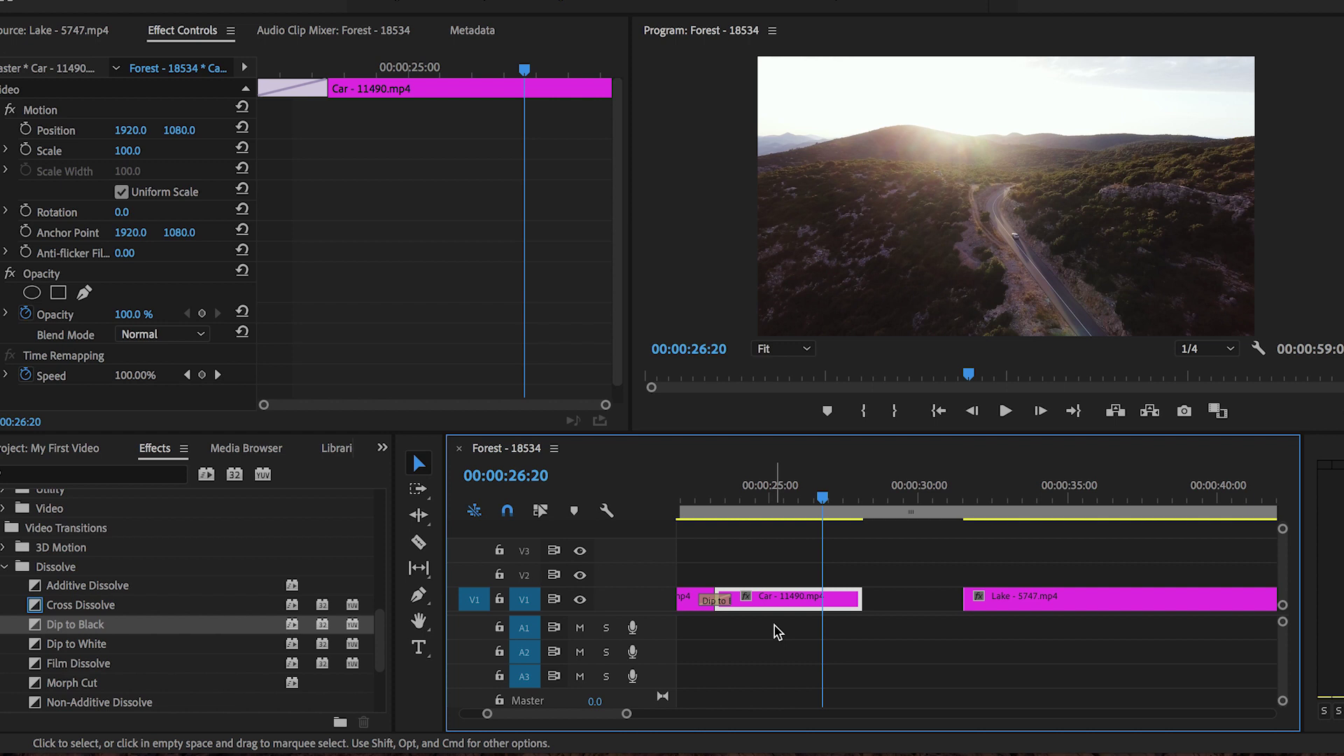
key(cmd+s)
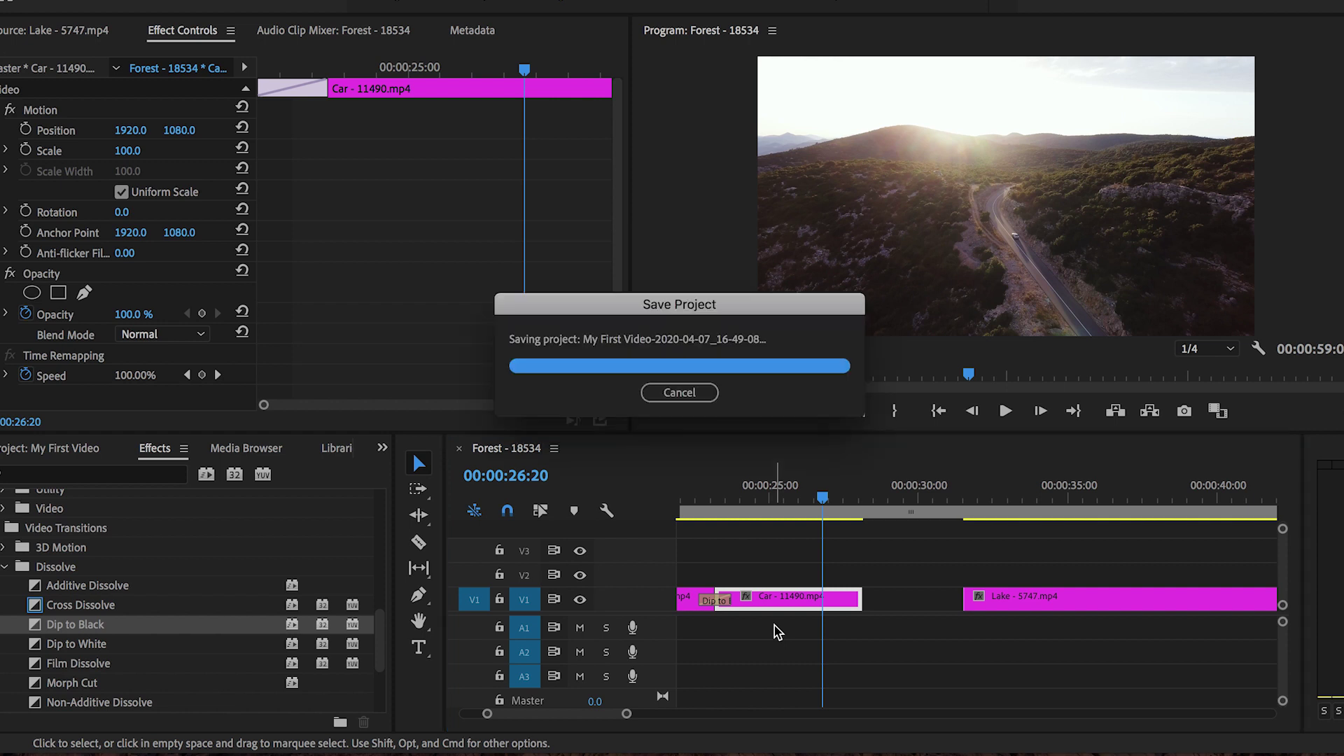
- Undo the last trim of the Car clip's end on V1
key(super+z)
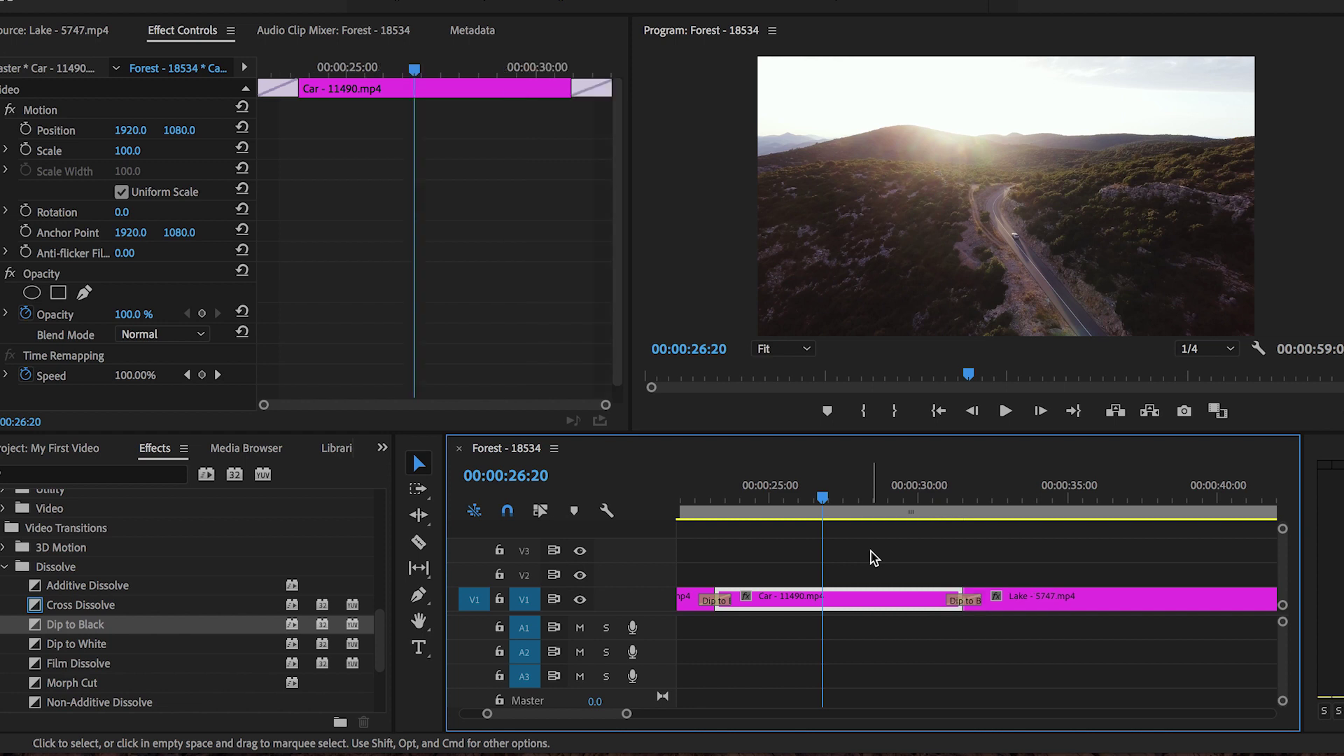
- Try a ripple trim of the Car clip's end back to about 00:00:27:15 and undo it
click(419, 515)
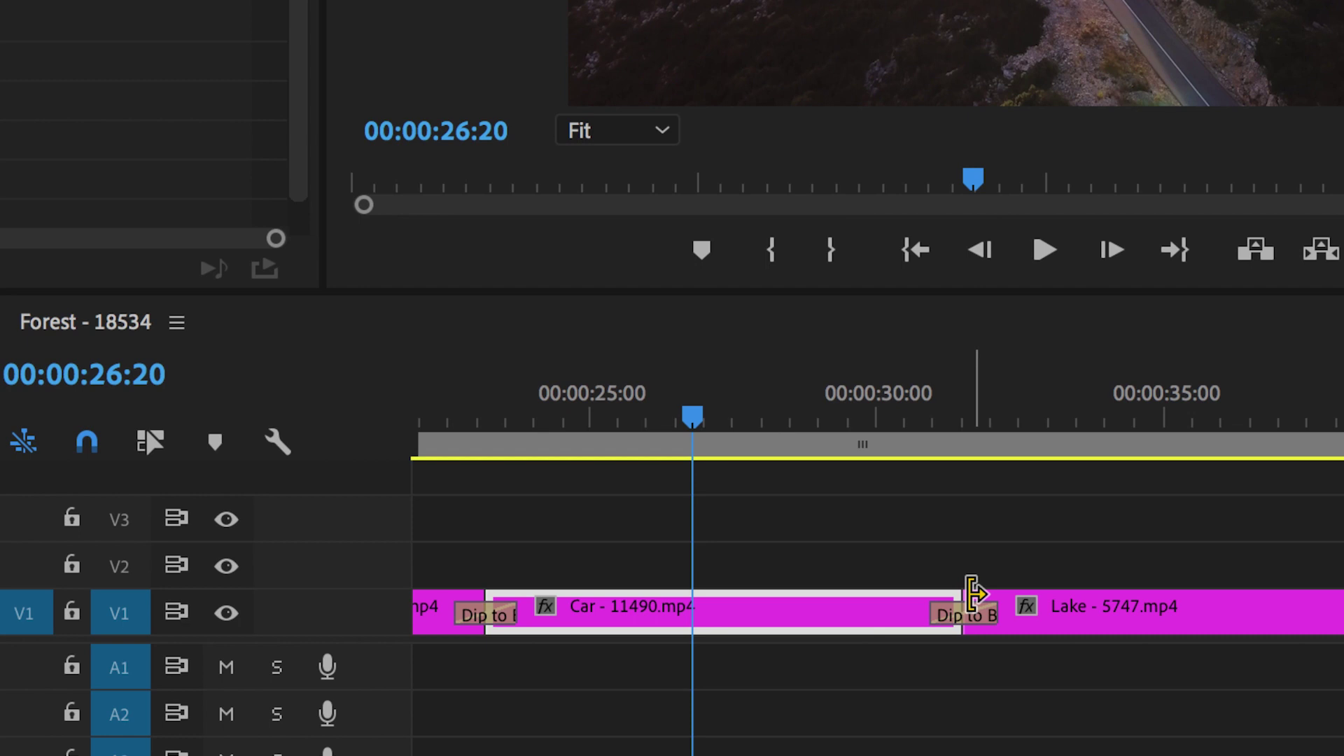
drag(953, 592, 728, 594)
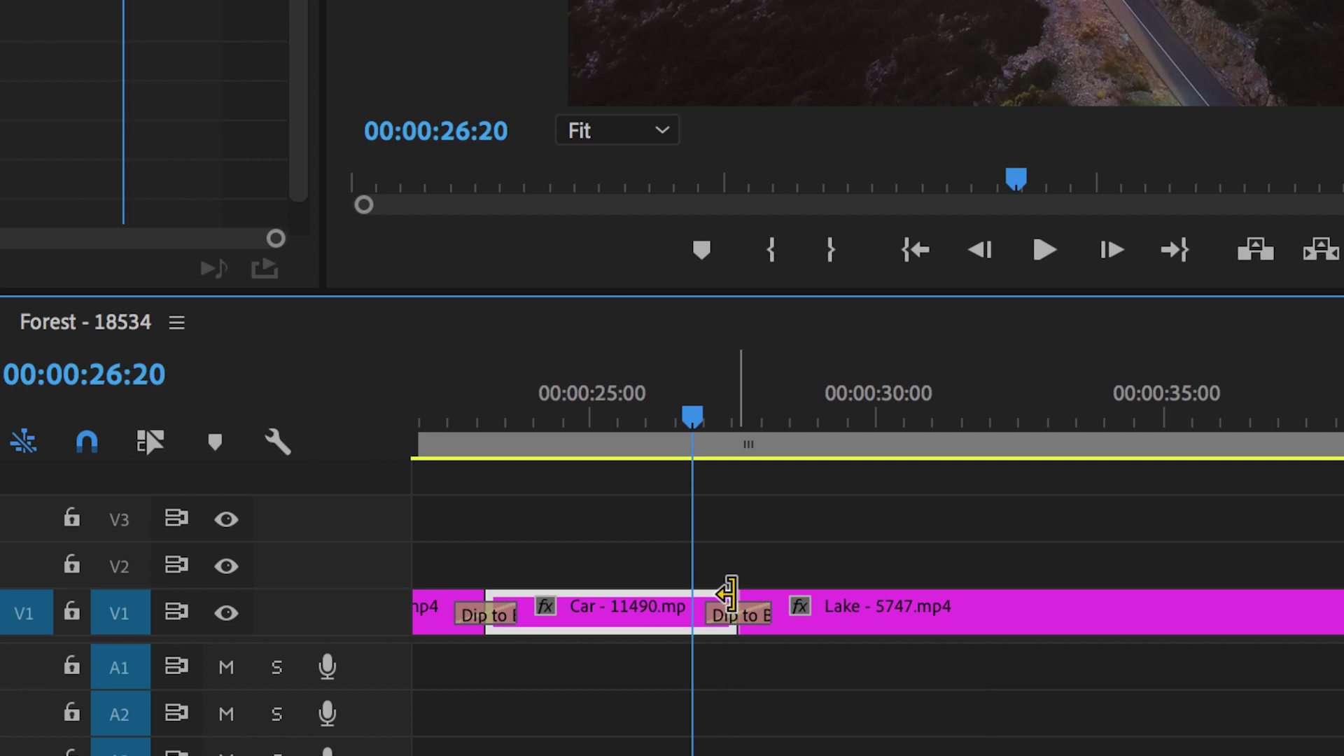
key(ctrl+z)
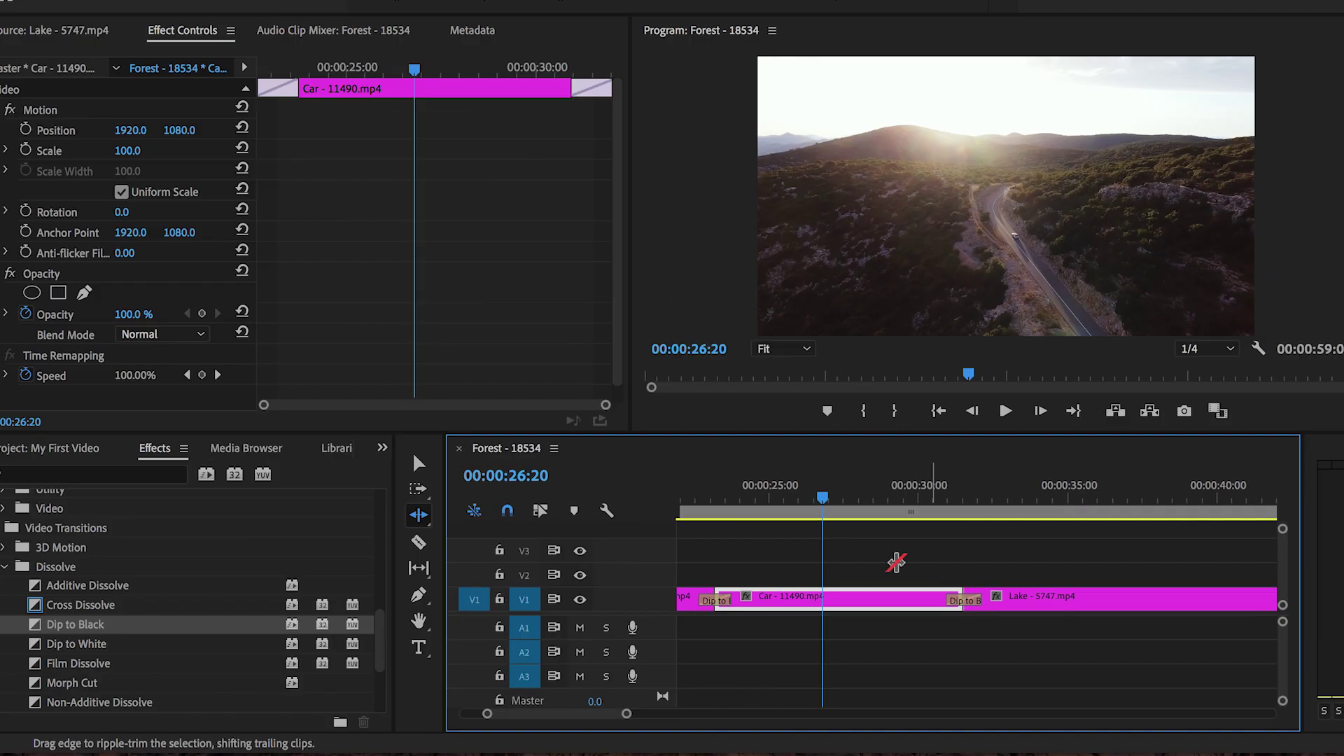
- Play the sequence from its start and across the Forest–Car and Car–Lake transitions to review the Dip to Black effects
drag(767, 494, 690, 493)
key(space)
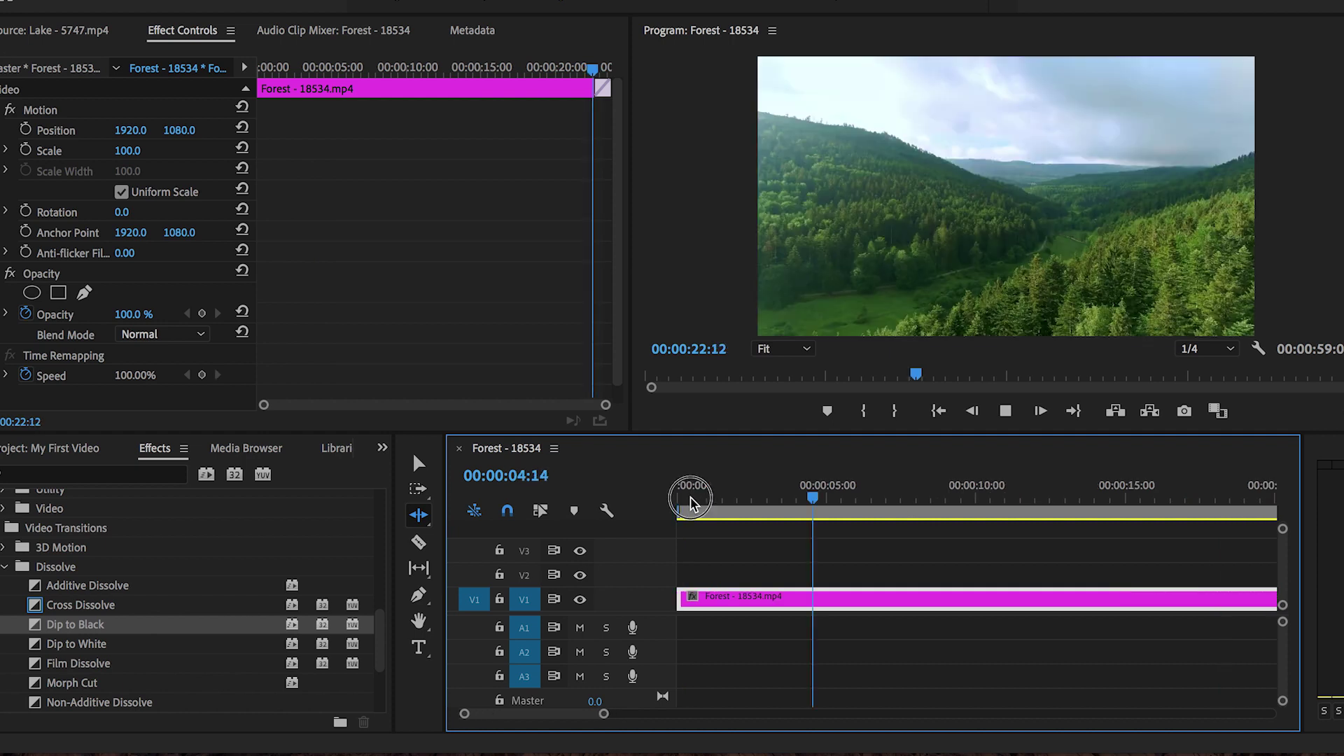
key(space)
key(minus)
key(minus)
mouse_move(906, 491)
mouse_down()
mouse_move(952, 497)
mouse_move(931, 497)
mouse_up()
key(space)
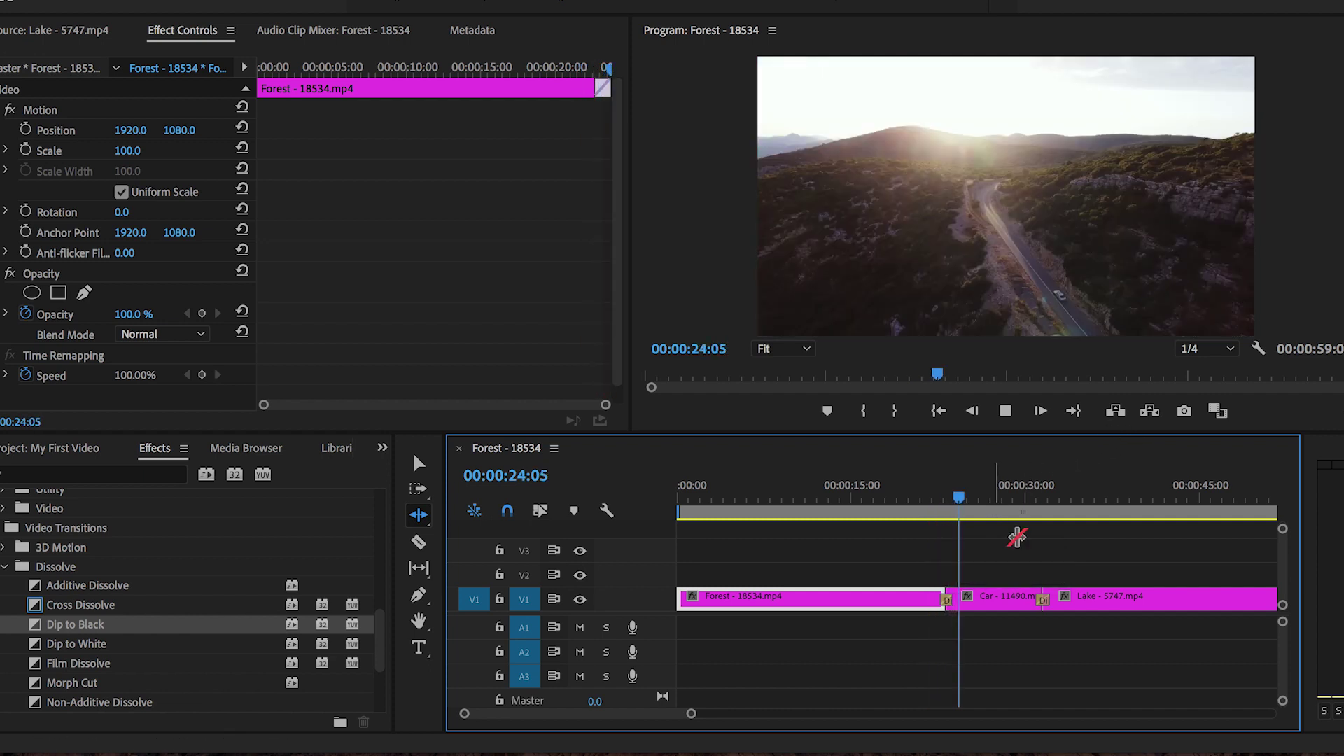
click(1025, 499)
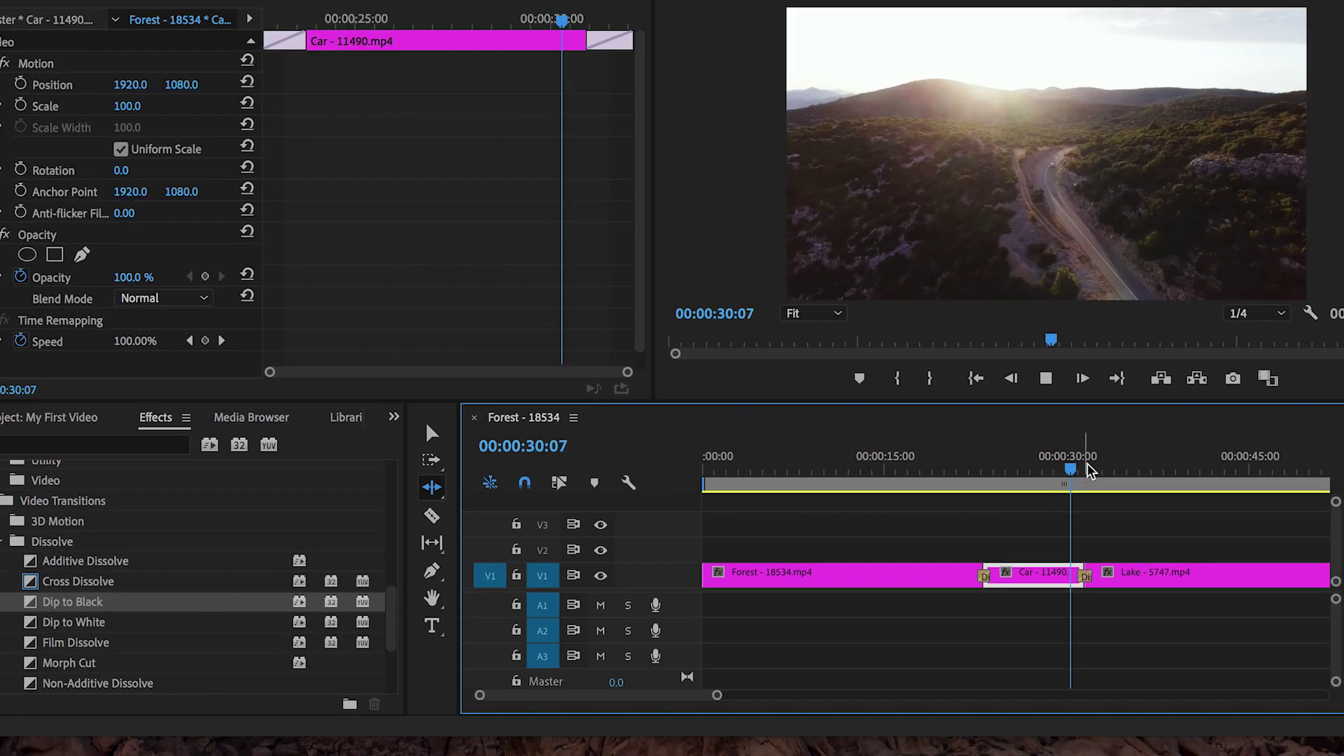
drag(1038, 493, 1181, 468)
key(backslash)
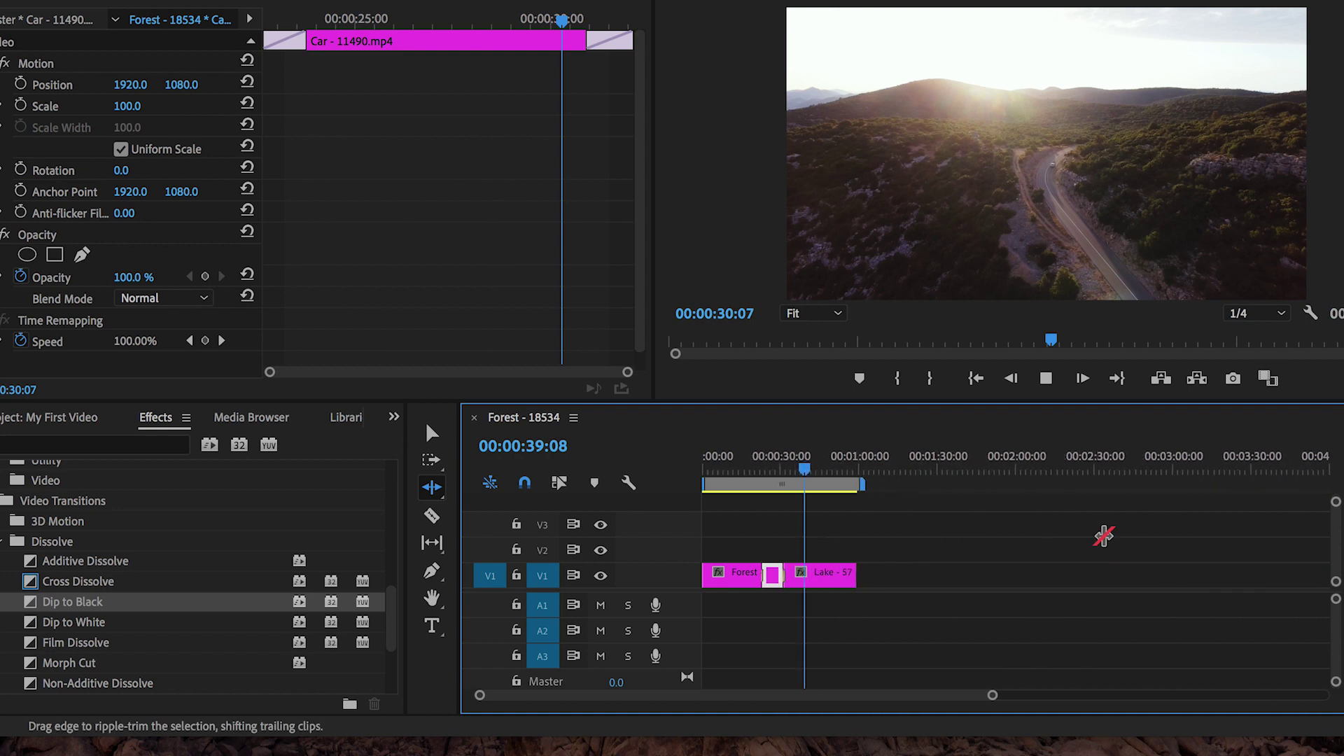
- Try moving the Lake clip along V1 to start at about 00:01:50:00 and undo the move
click(432, 434)
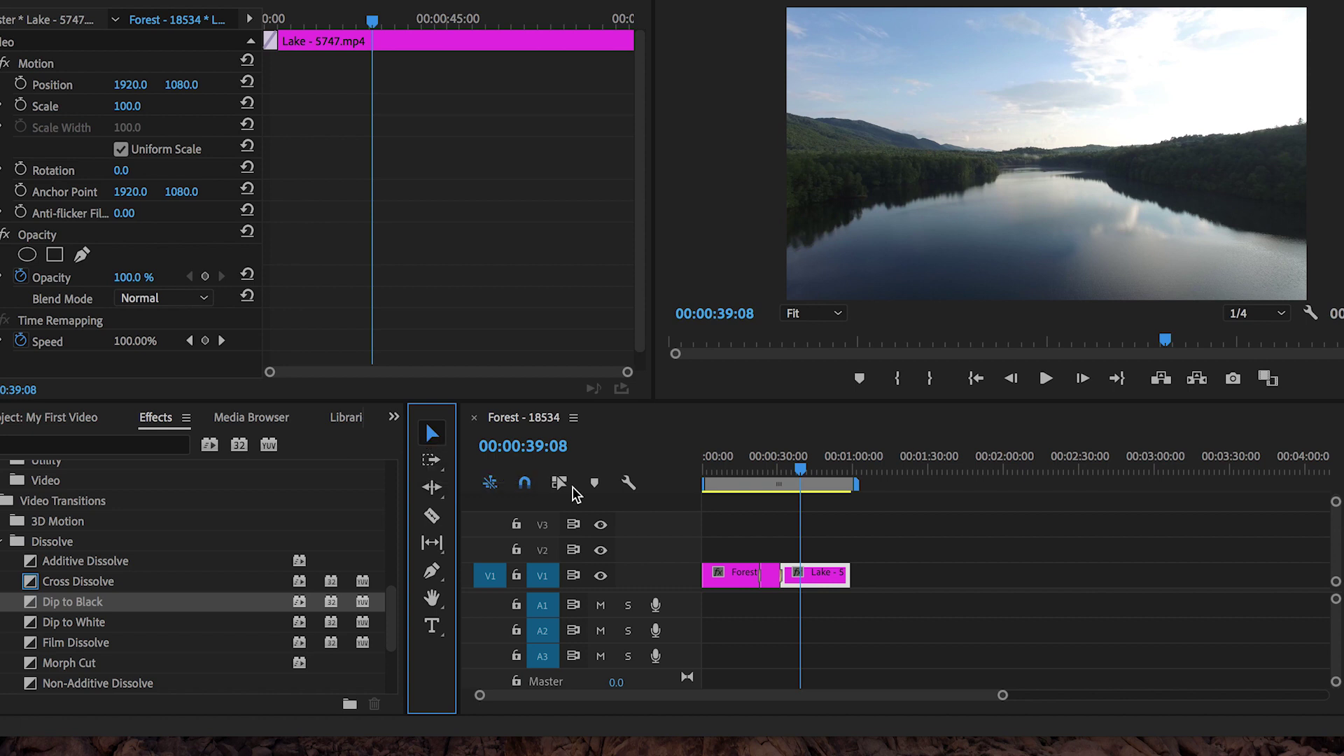
drag(833, 579, 1033, 584)
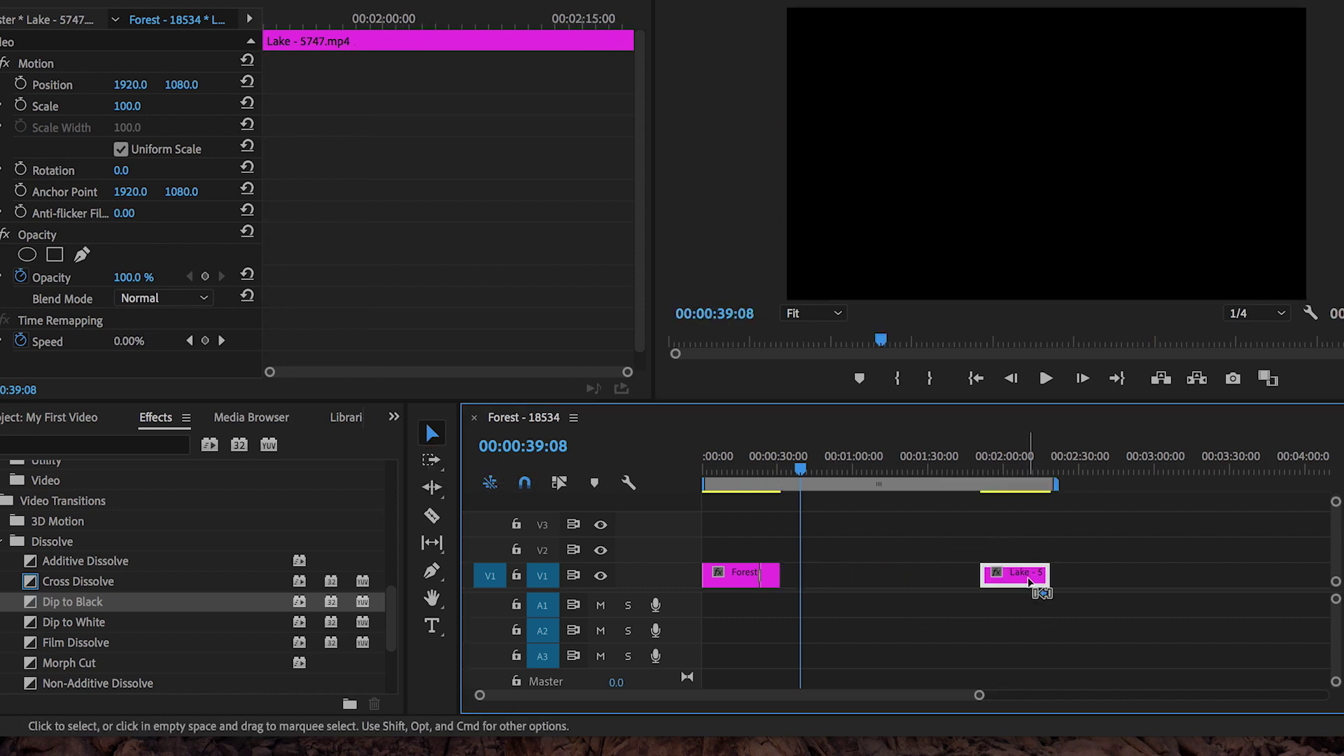
key(ctrl+z)
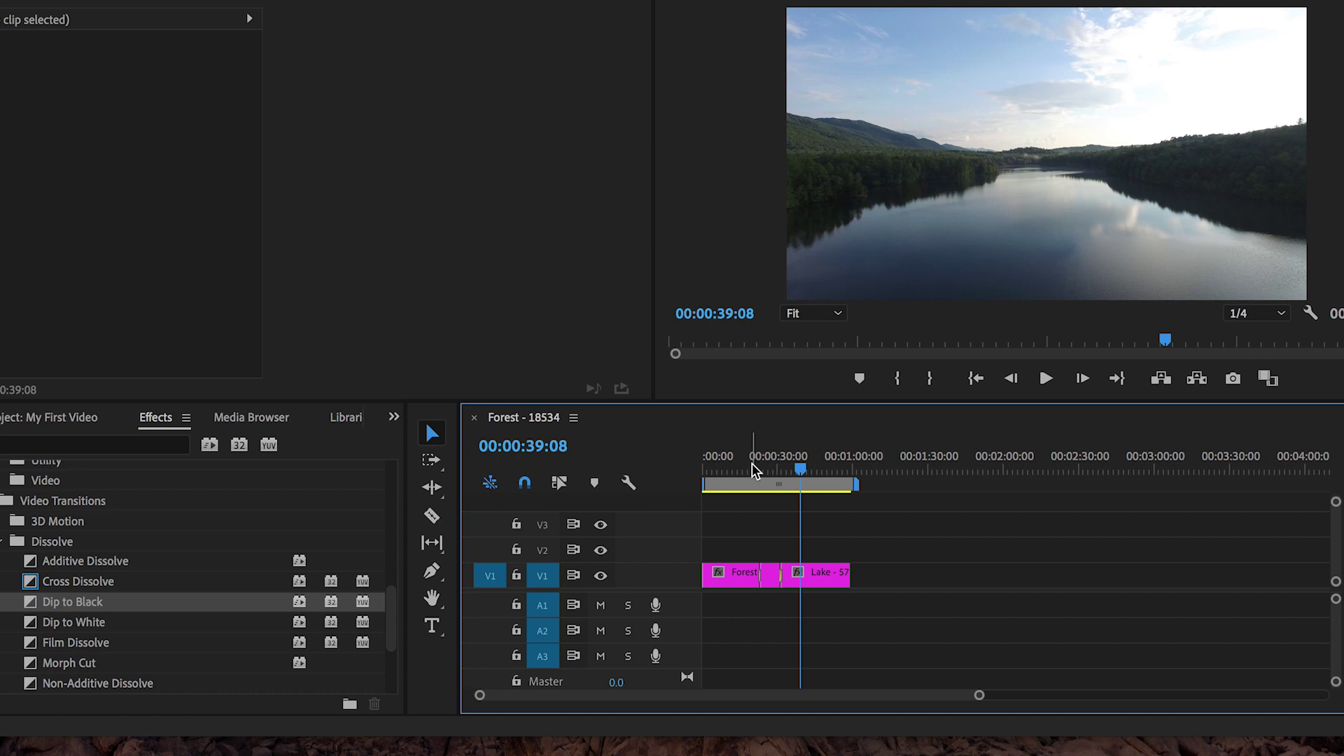
- Collapse the Dissolve, Video Transitions and Video Effects folders in the effects list
click(6, 540)
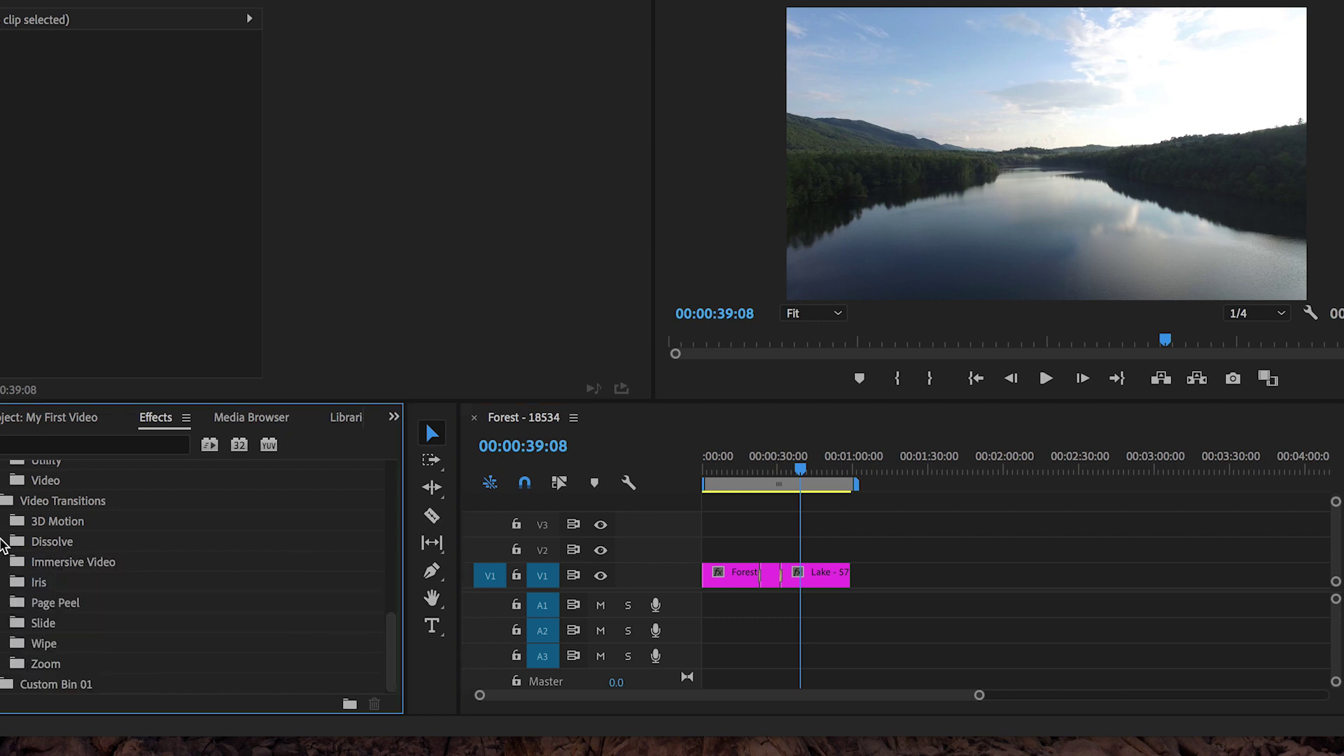
click(4, 501)
scroll(110, 537, up, 10)
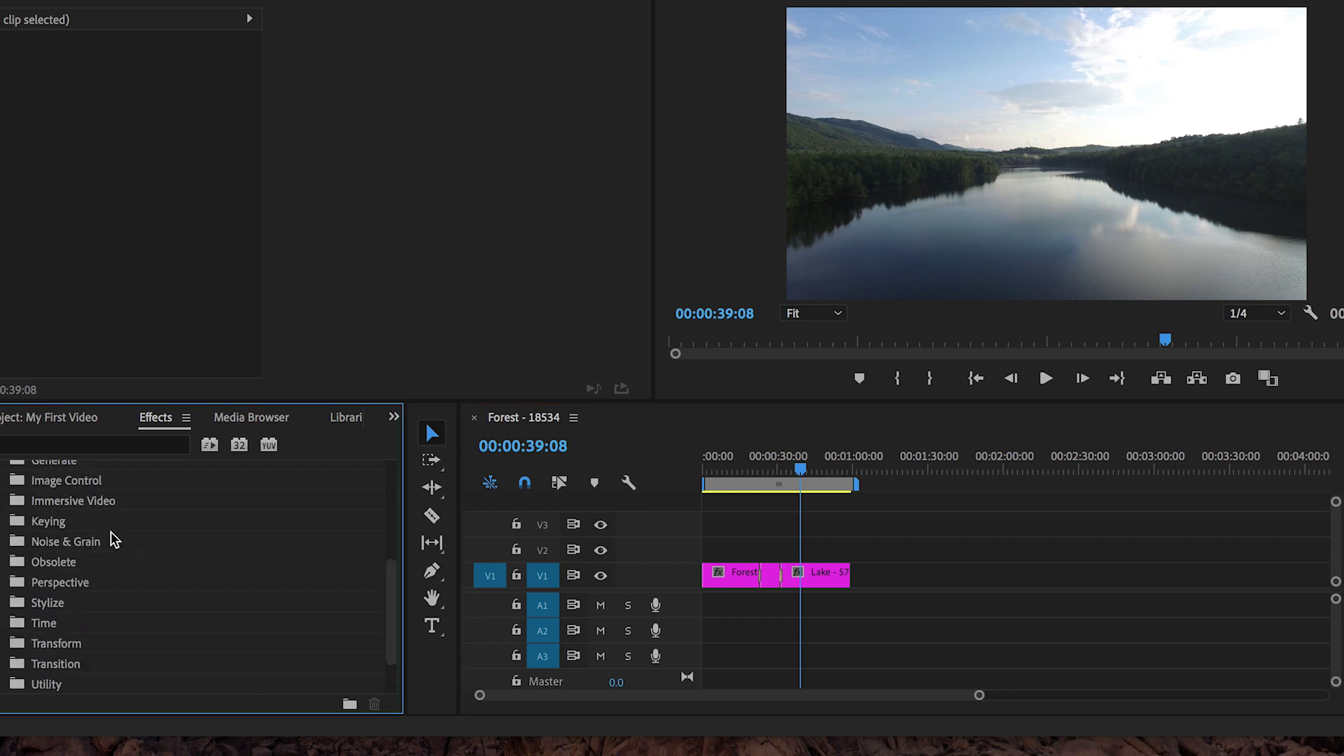
click(5, 552)
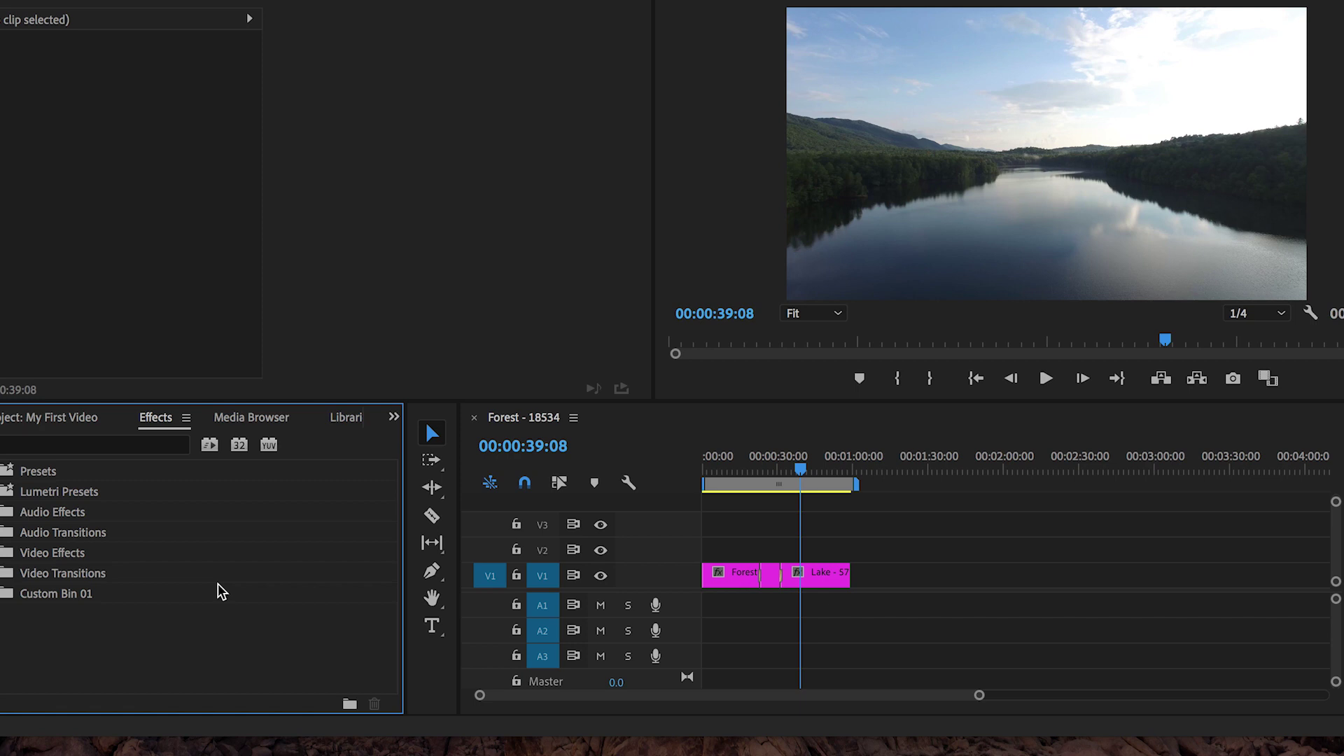
- Open the project's Forest - 18534.mp4 footage as the source clip and scrub it to 00:00:06:00
click(51, 419)
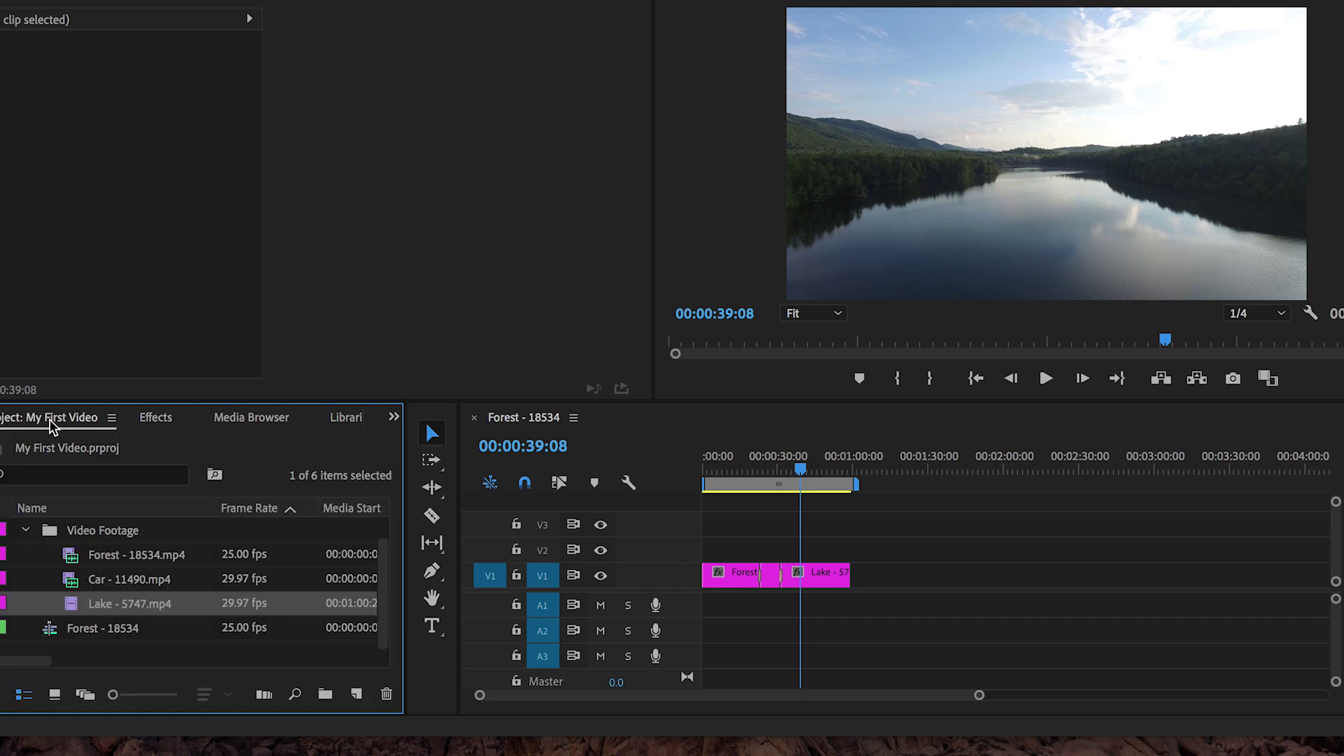
double_click(75, 555)
drag(128, 336, 100, 345)
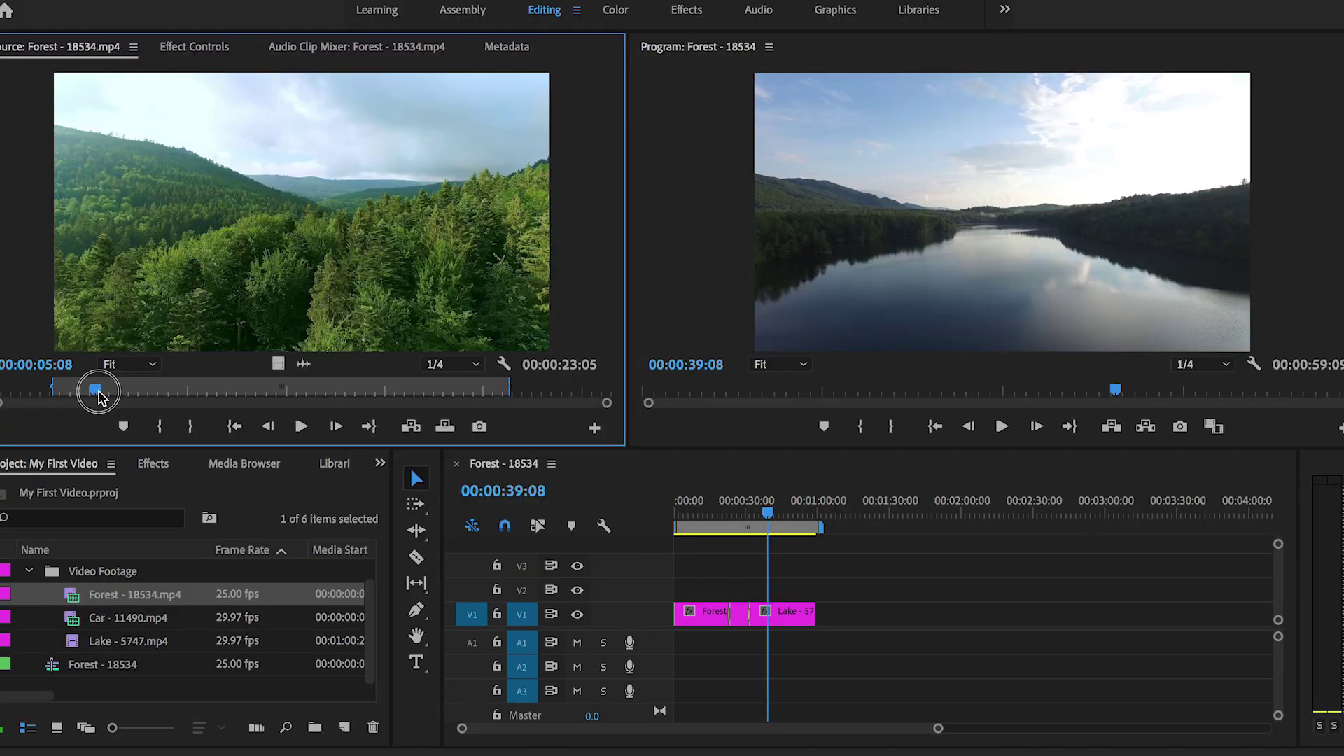
drag(98, 395, 114, 397)
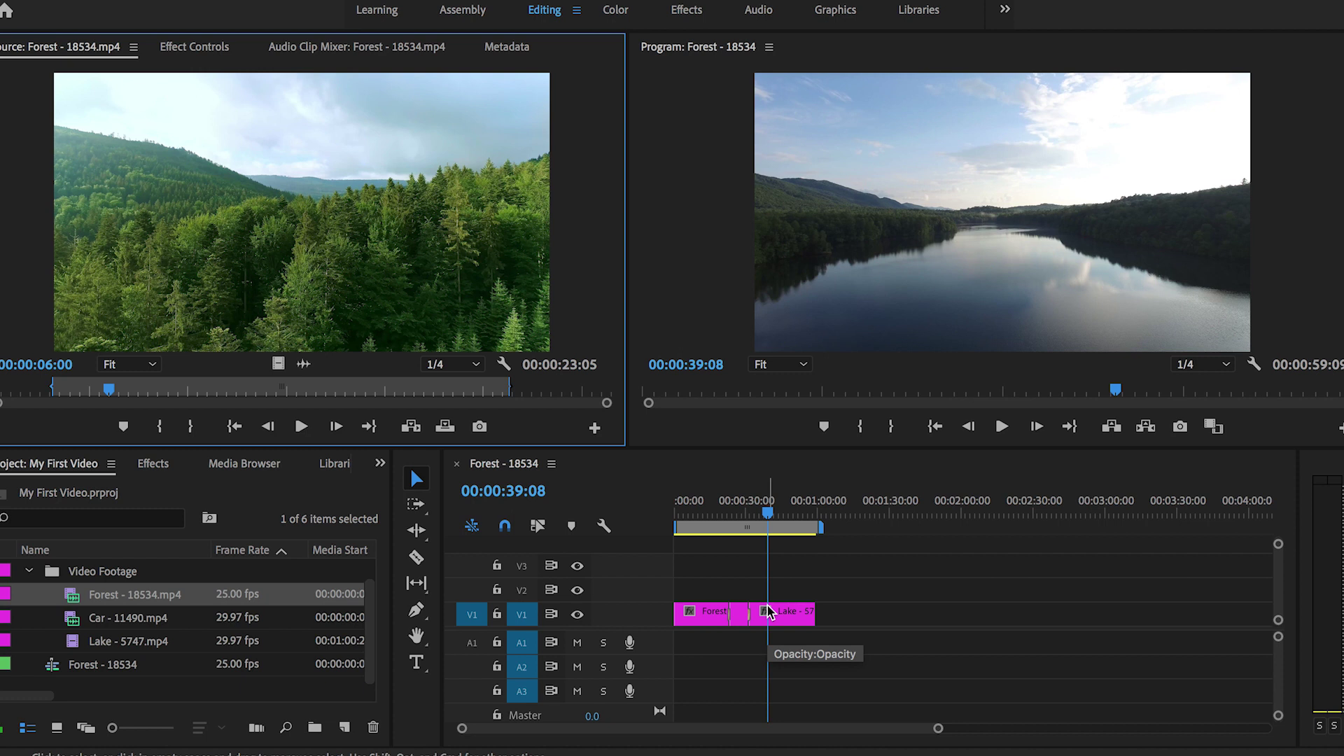
- Move the playhead to the start of the sequence and create a legacy title named Intro
drag(710, 512, 670, 513)
click(674, 511)
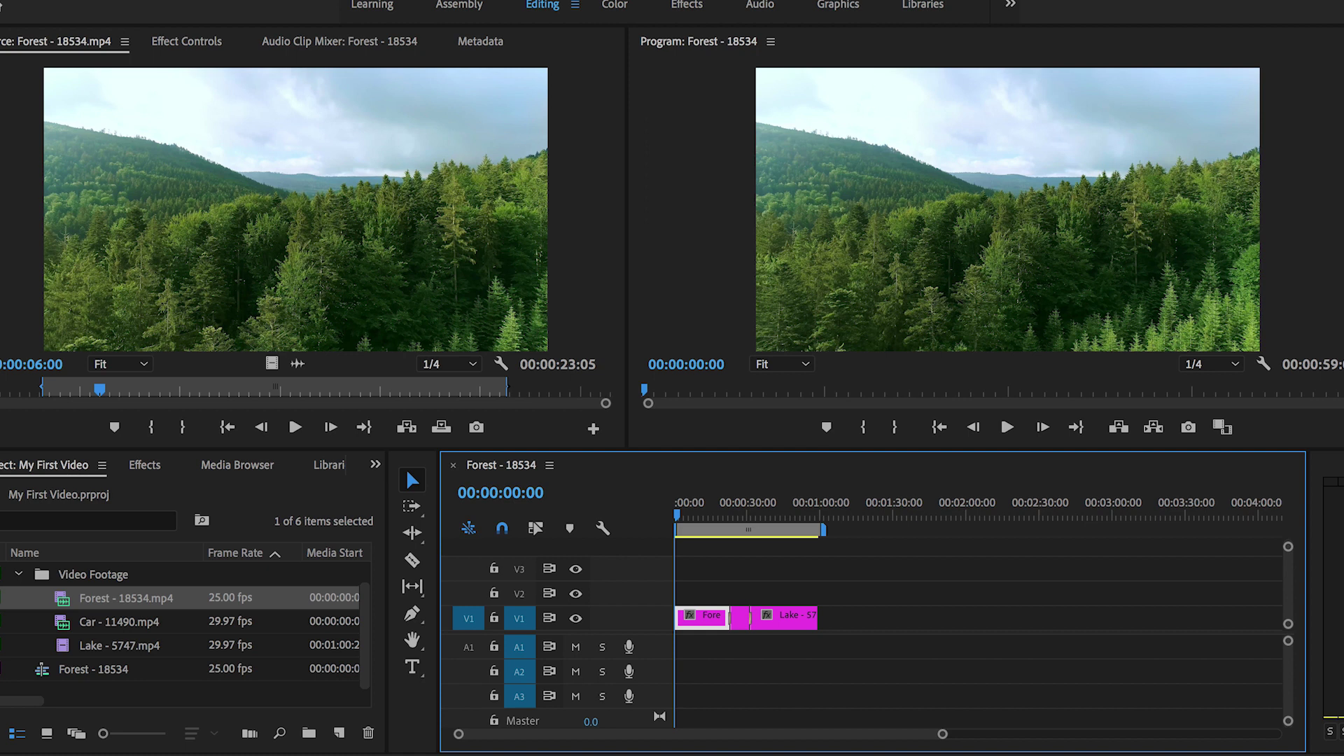
click(127, 0)
mouse_move(147, 0)
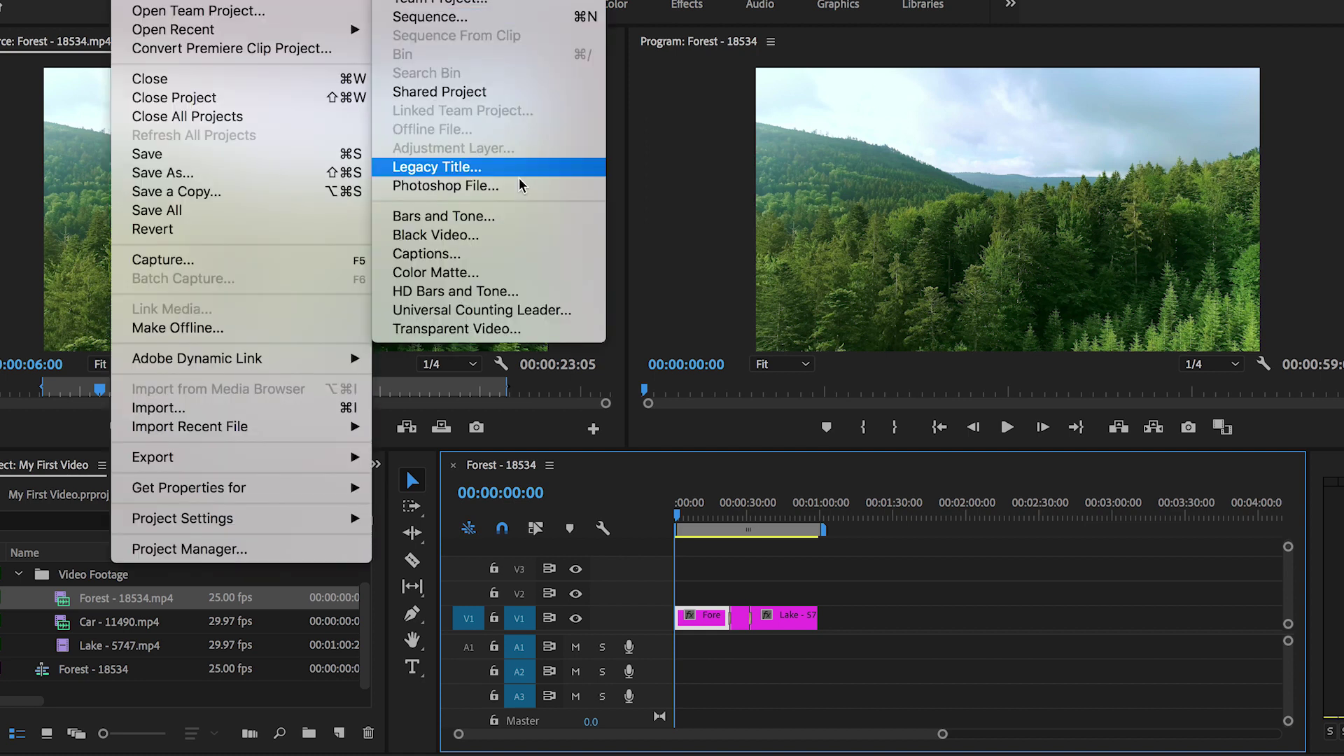
click(492, 166)
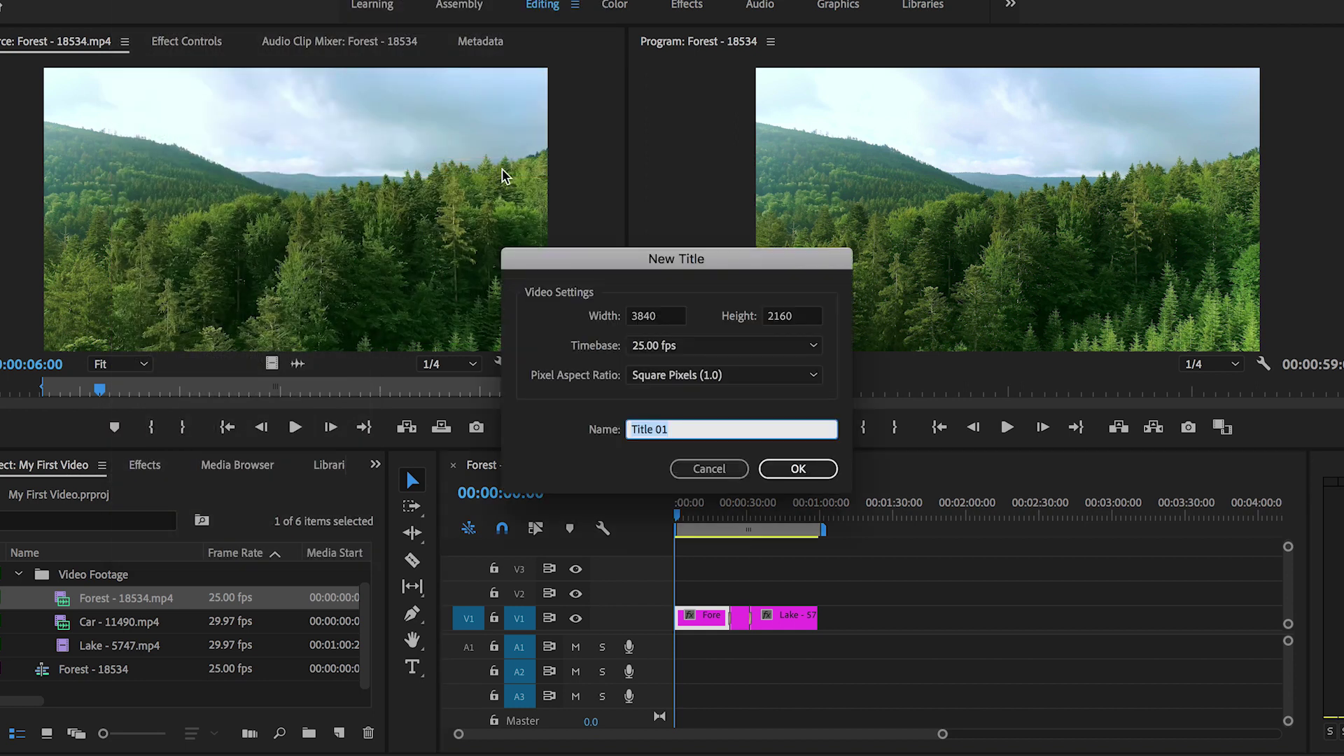
text(Intro)
key(Return)
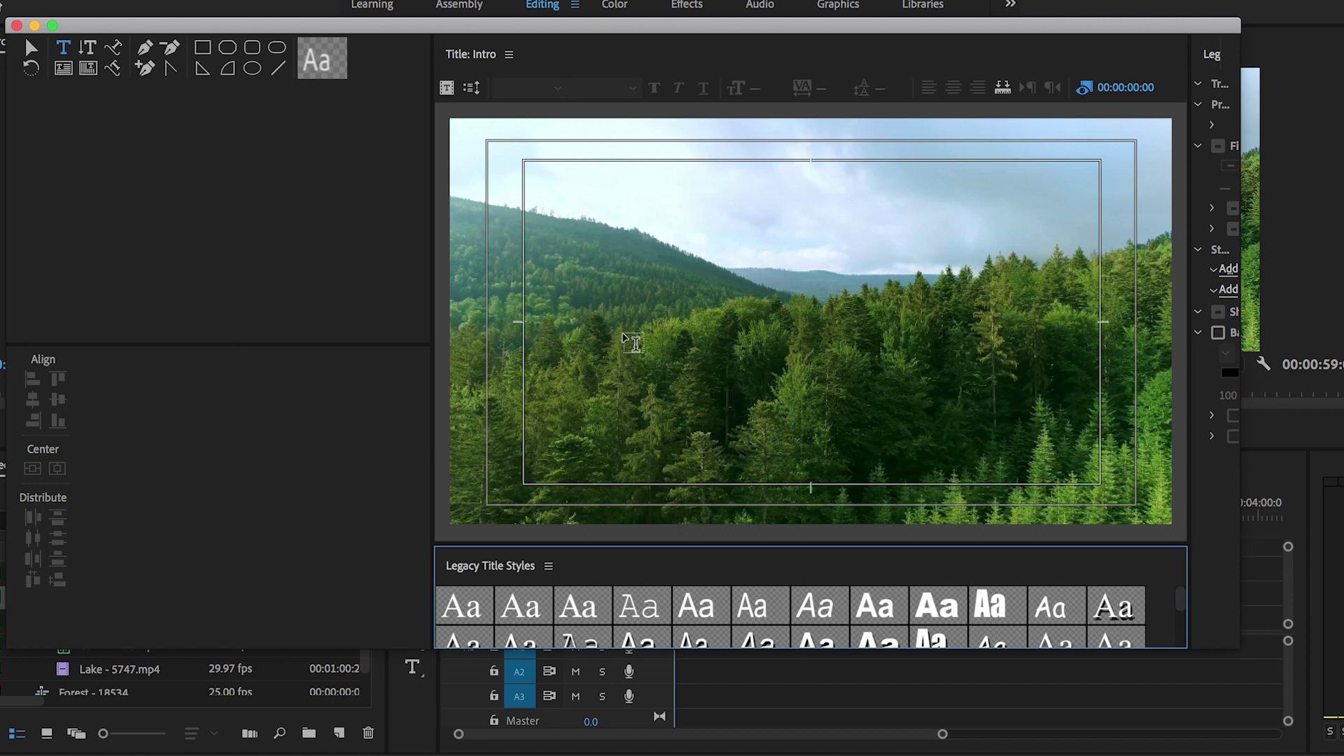
- Check the Intro title's entry in the project bin and add the text THE BEAUTIFUL WORLD over the forest image
drag(906, 27, 845, 698)
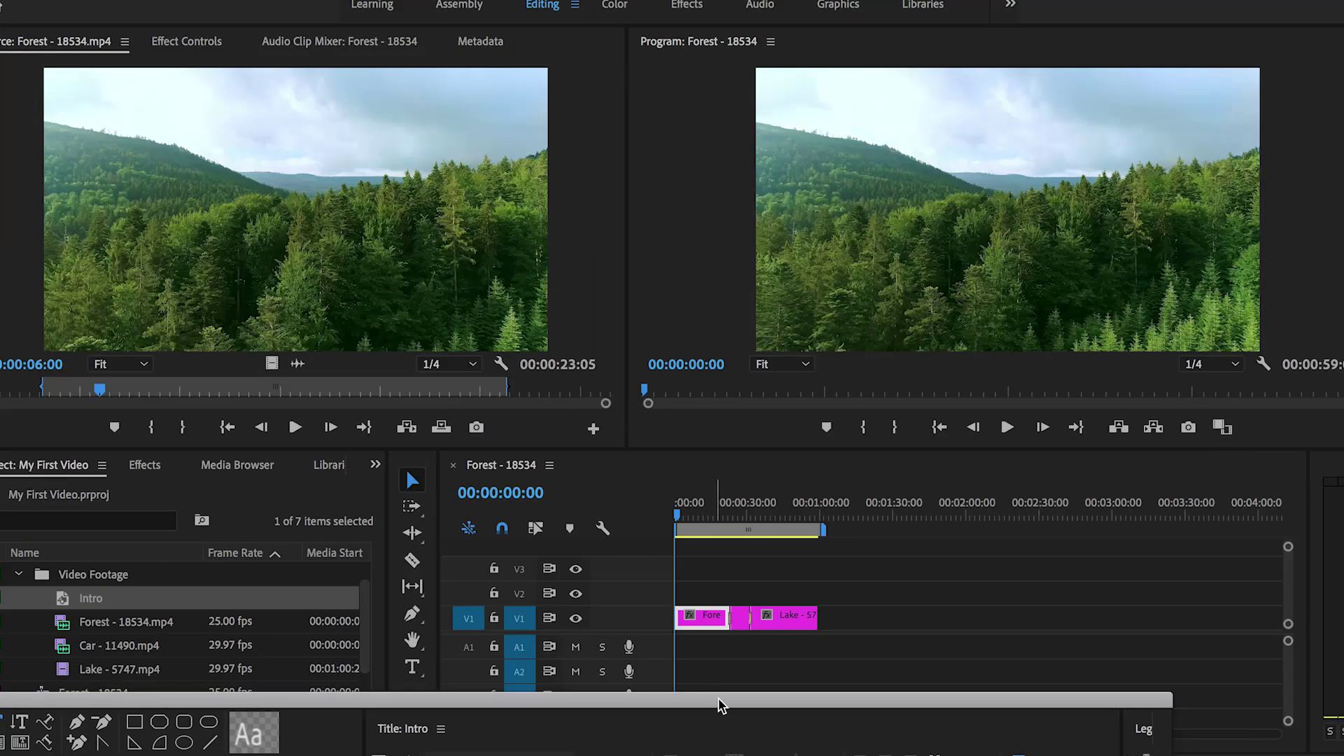
drag(718, 699, 798, 23)
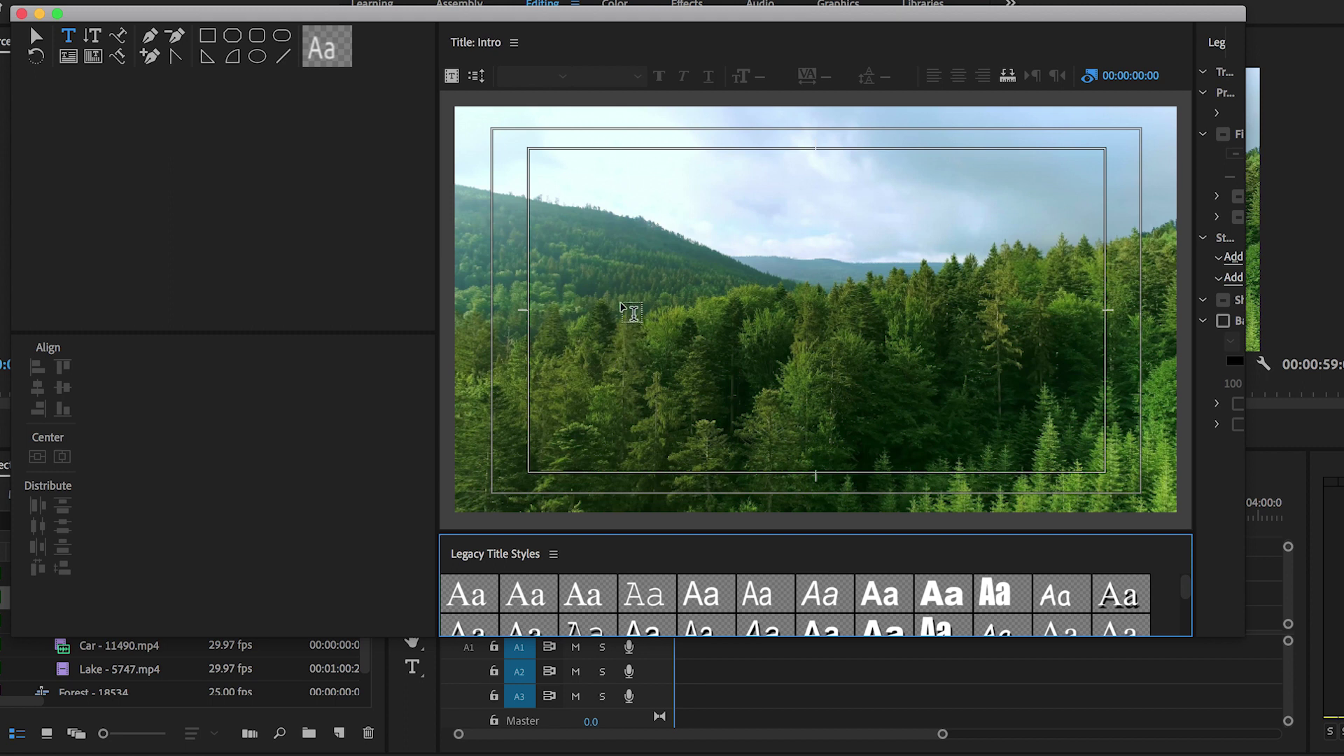
click(620, 305)
text(THE B)
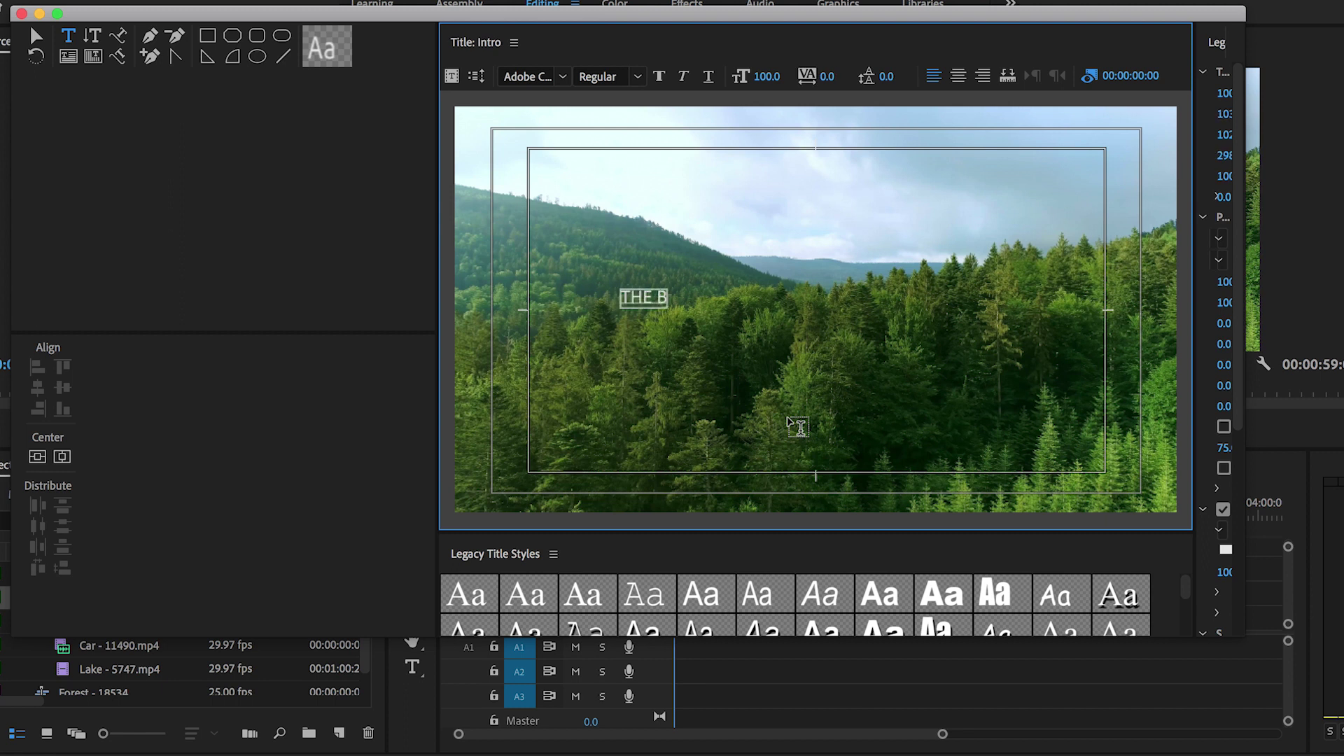
text(EAUTIFUL WORLD)
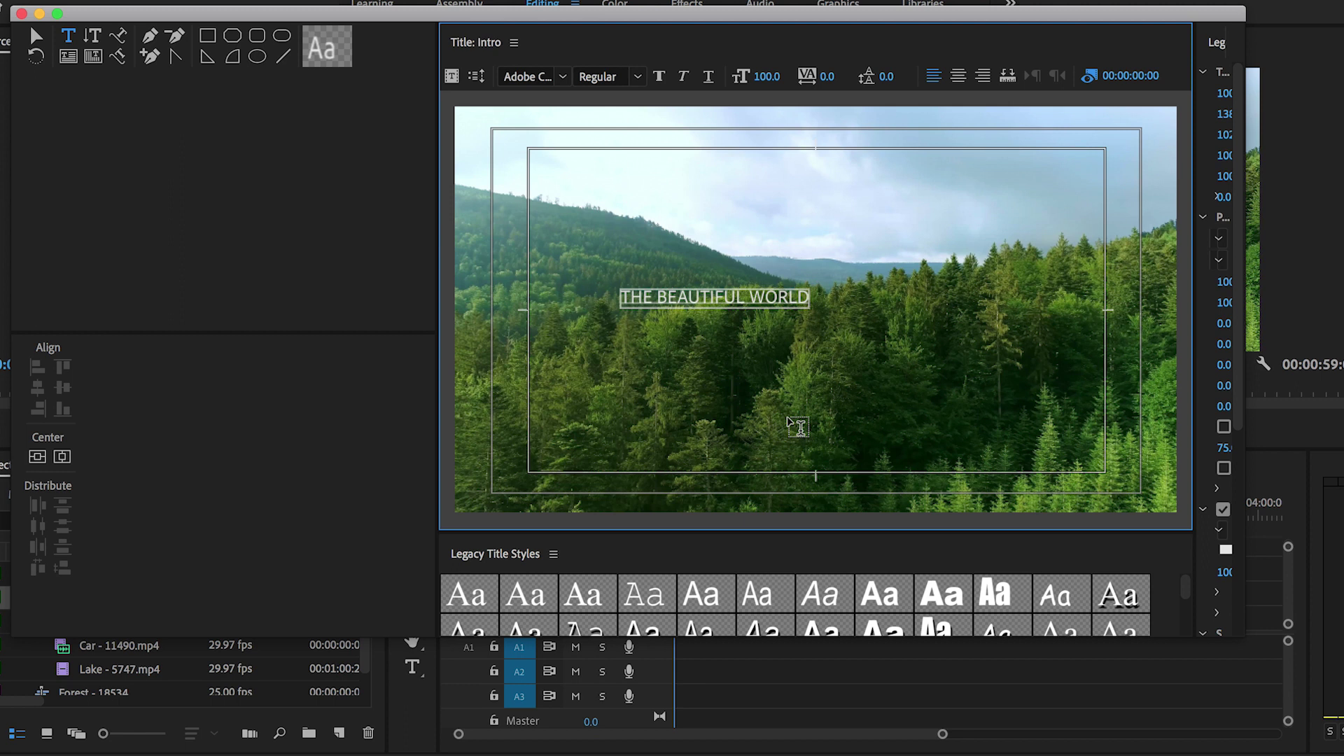
- Format the whole title text in Arial at font size 154 with center alignment
key(super+a)
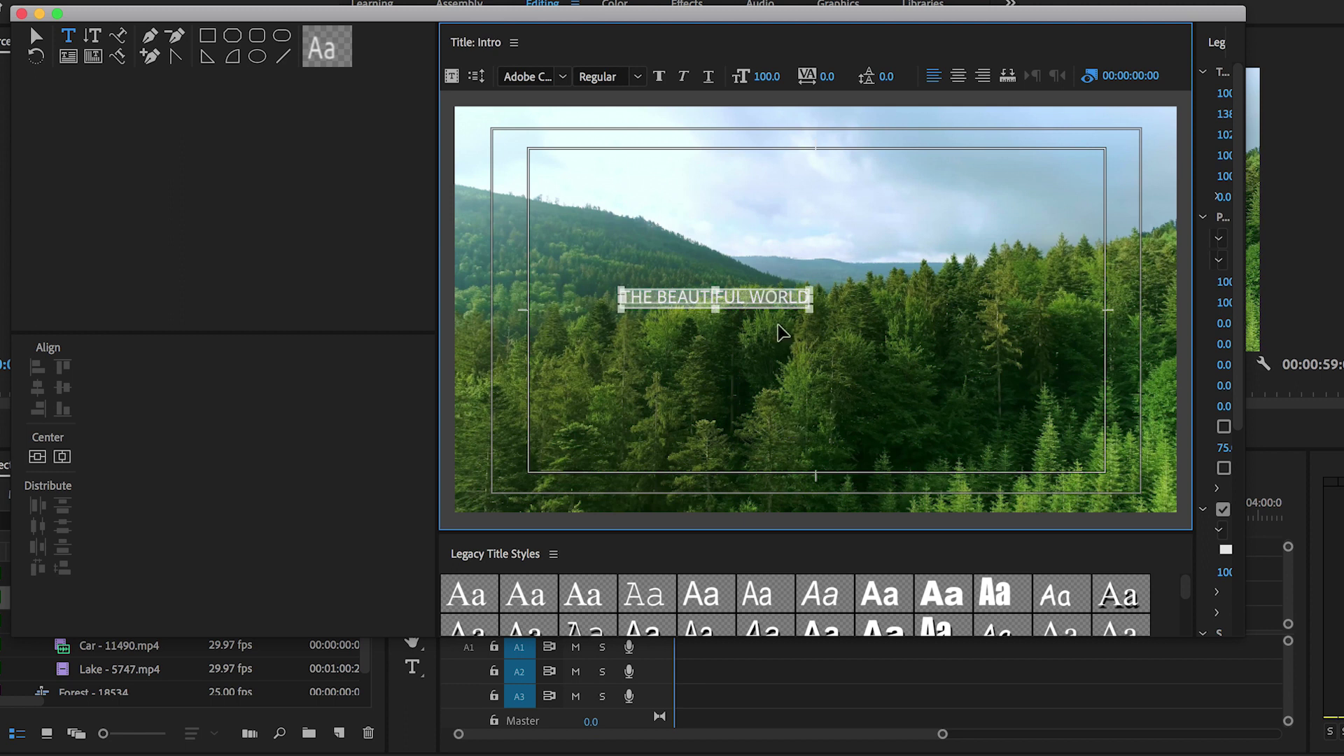
click(563, 78)
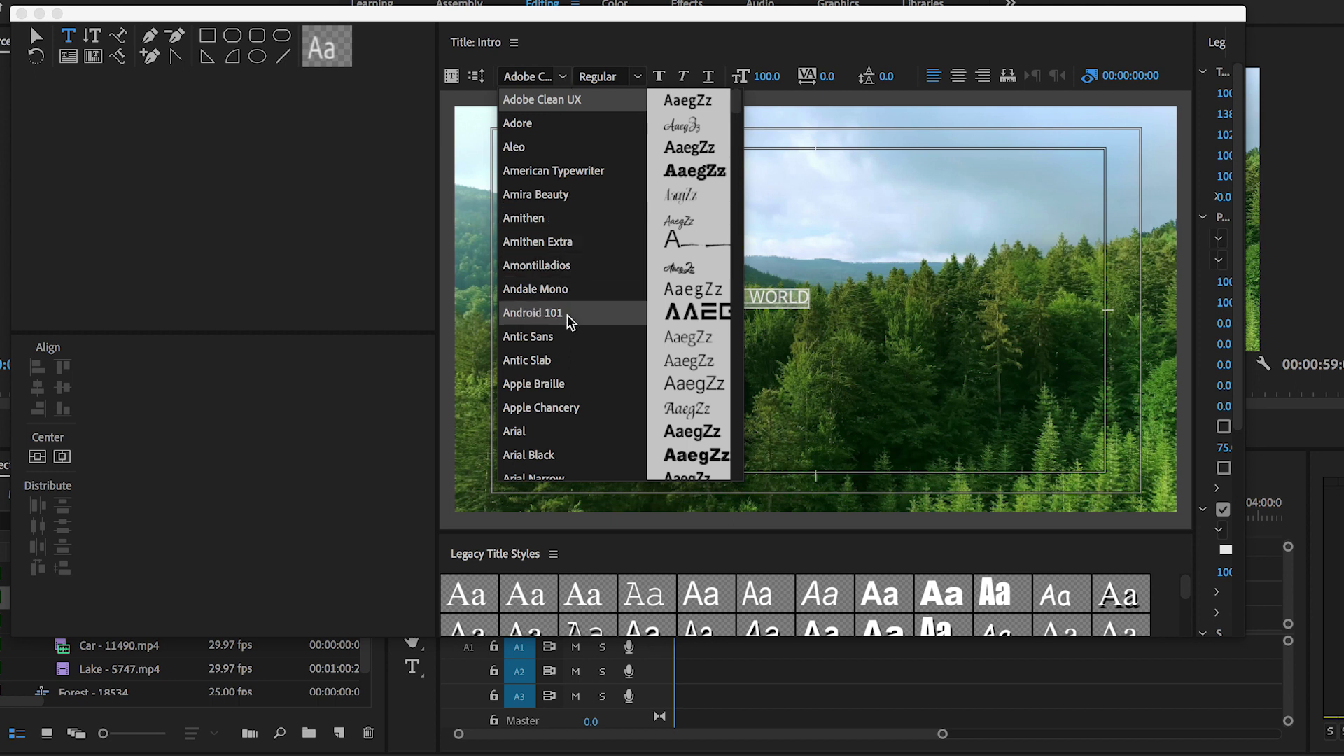
click(561, 434)
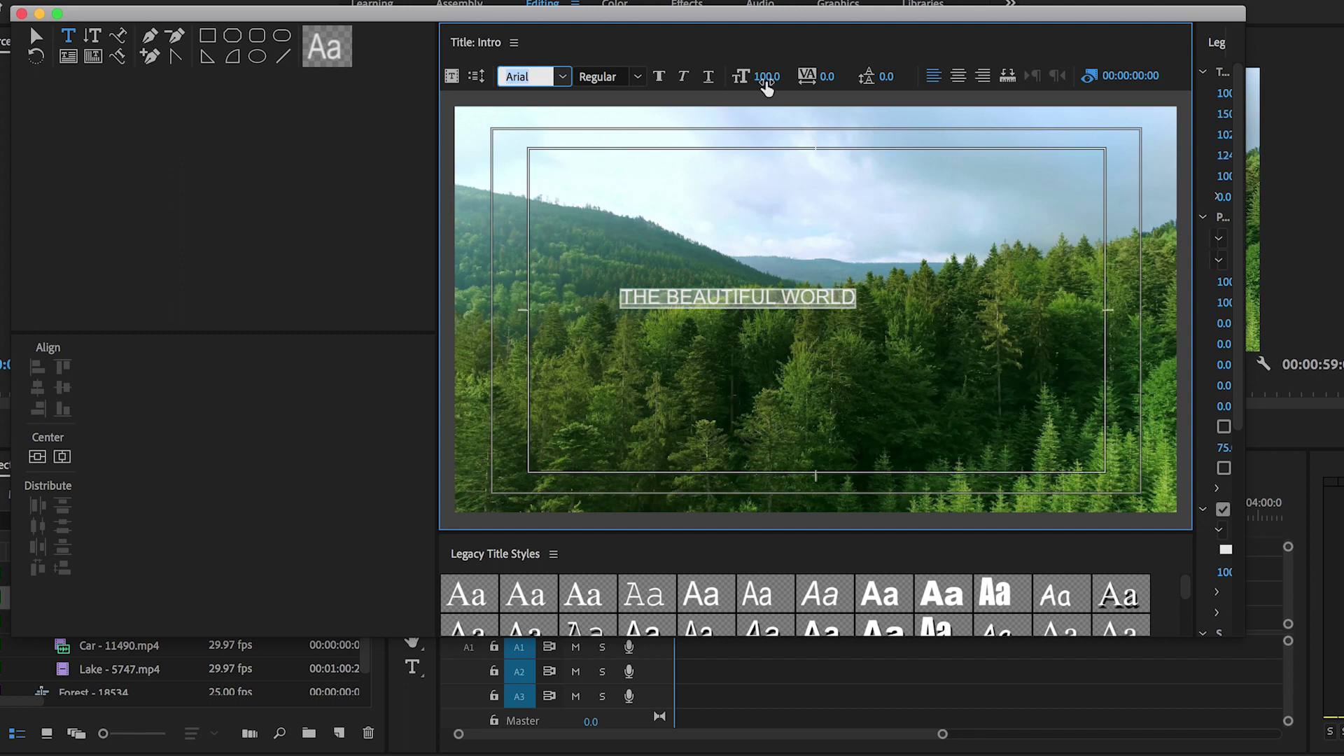
drag(767, 76, 804, 76)
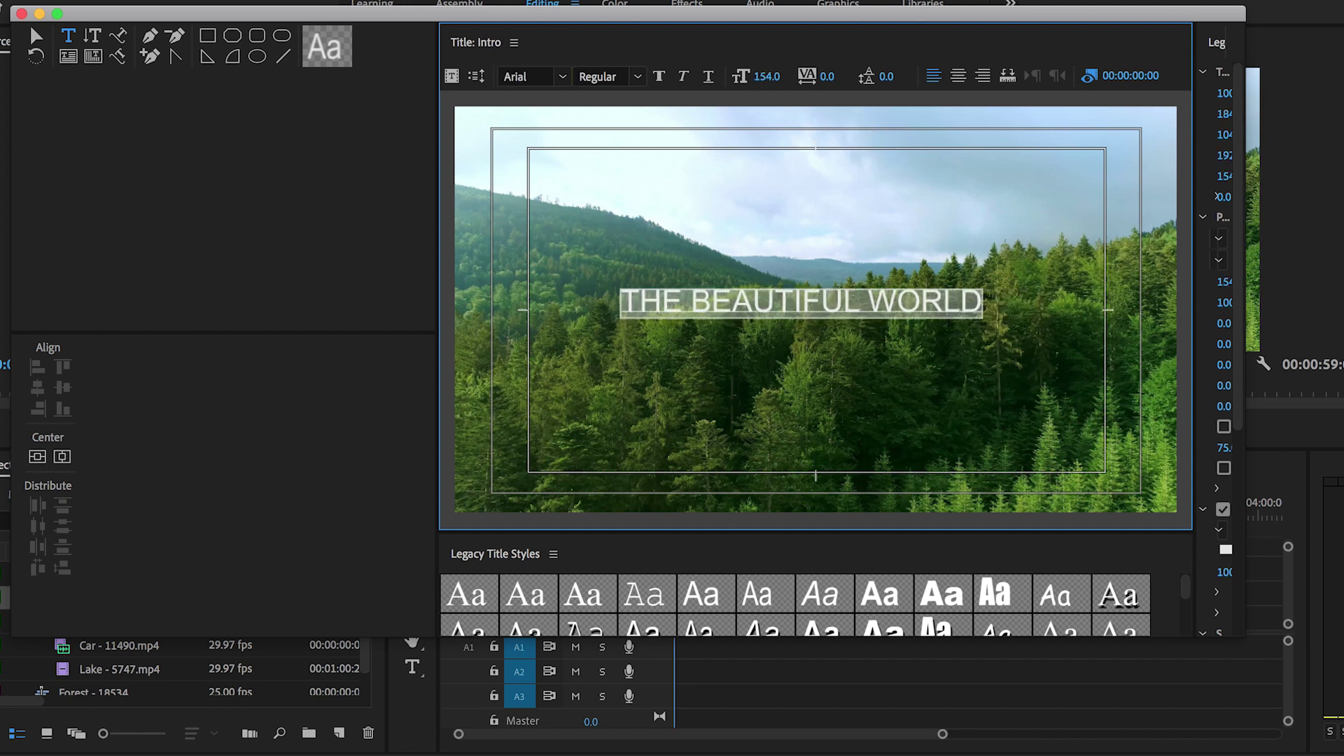
click(957, 81)
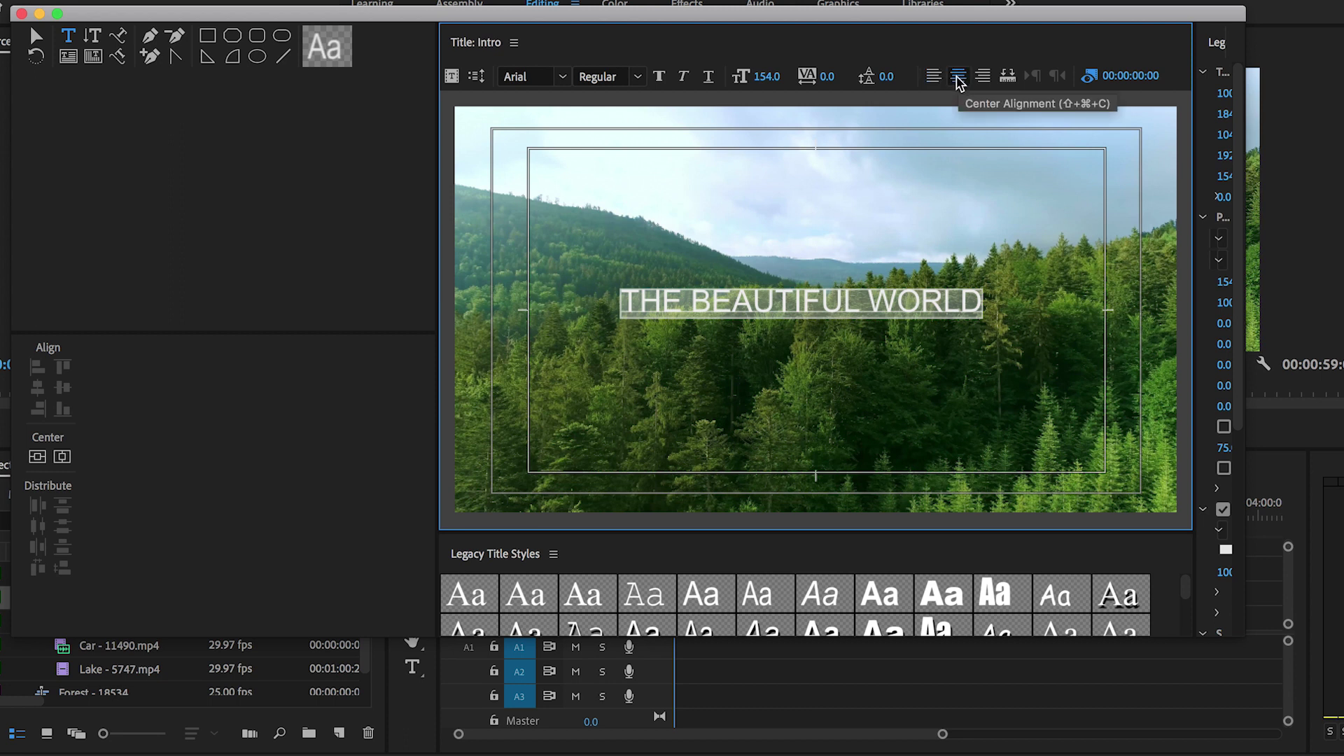
- Enlarge the title editor, widen its Legacy Title Properties area and review the transform, font, fill, stroke, shadow and background settings
drag(1244, 637, 1325, 644)
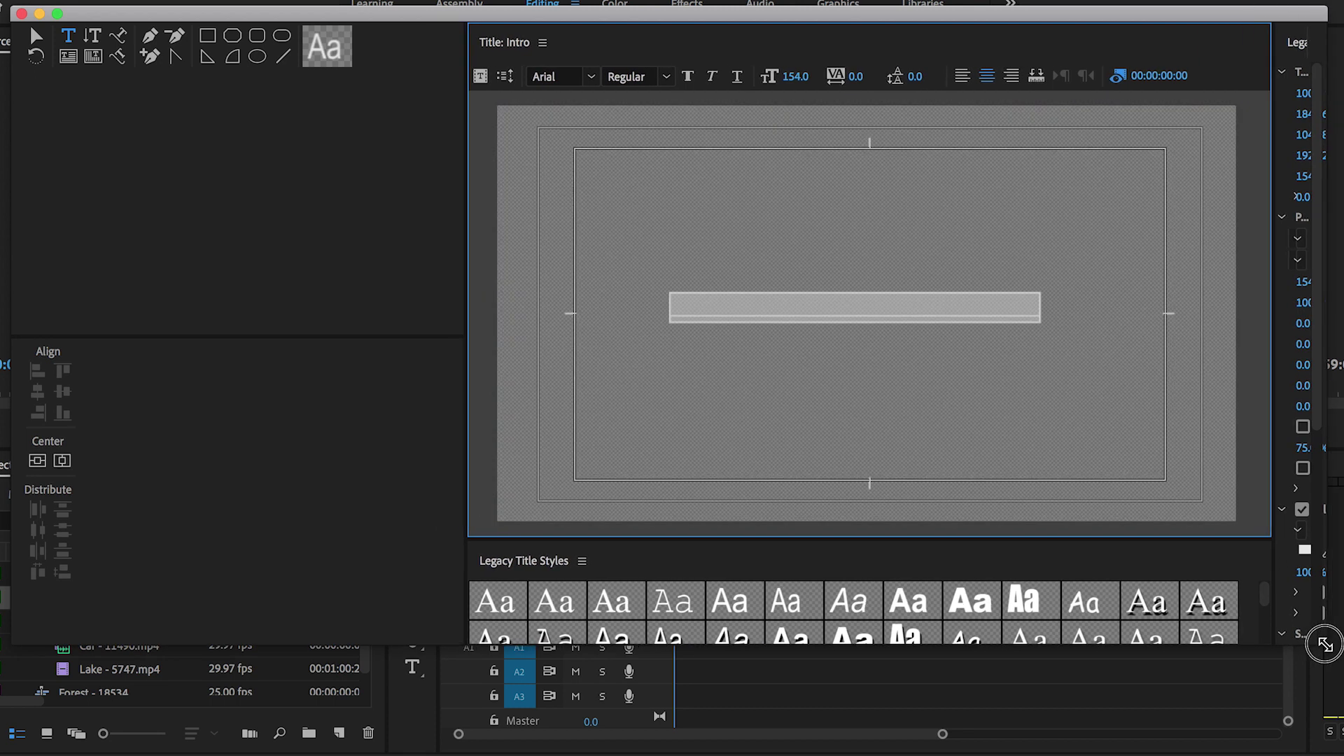
drag(1271, 65, 1118, 75)
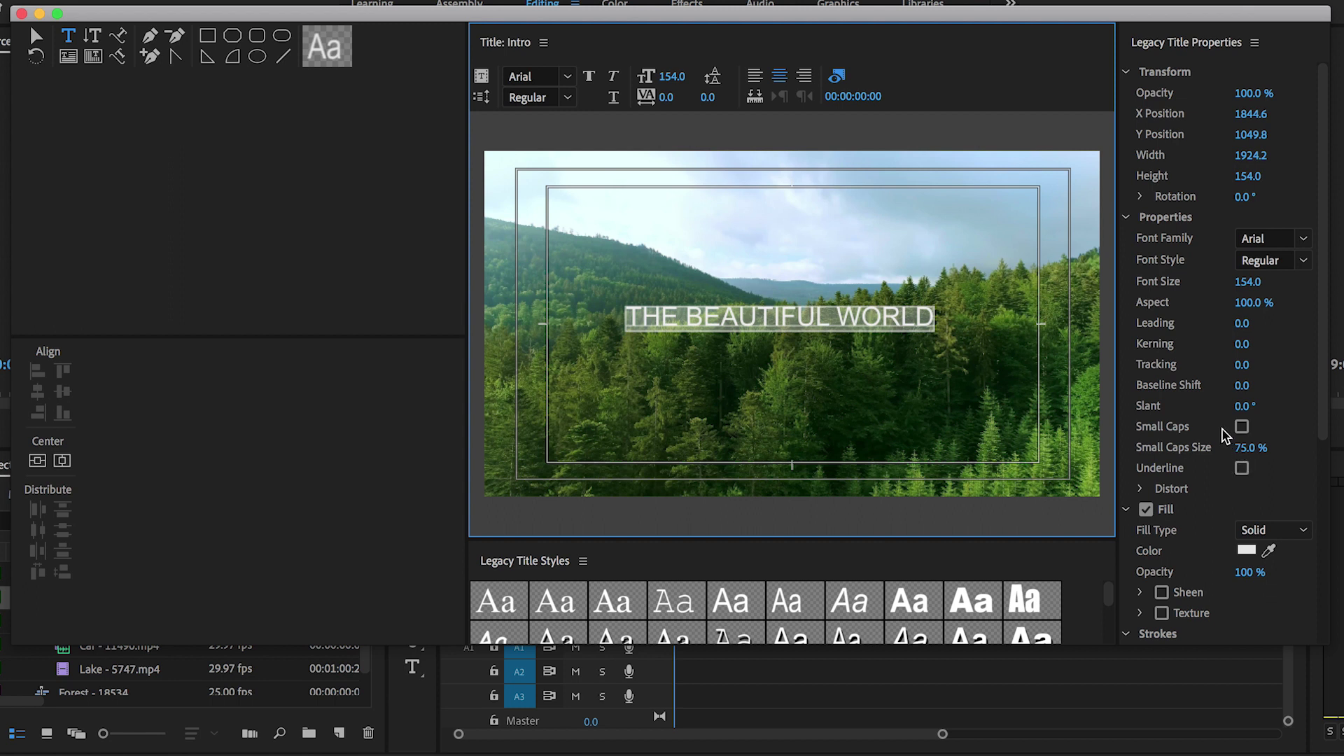
scroll(1225, 431, down, 10)
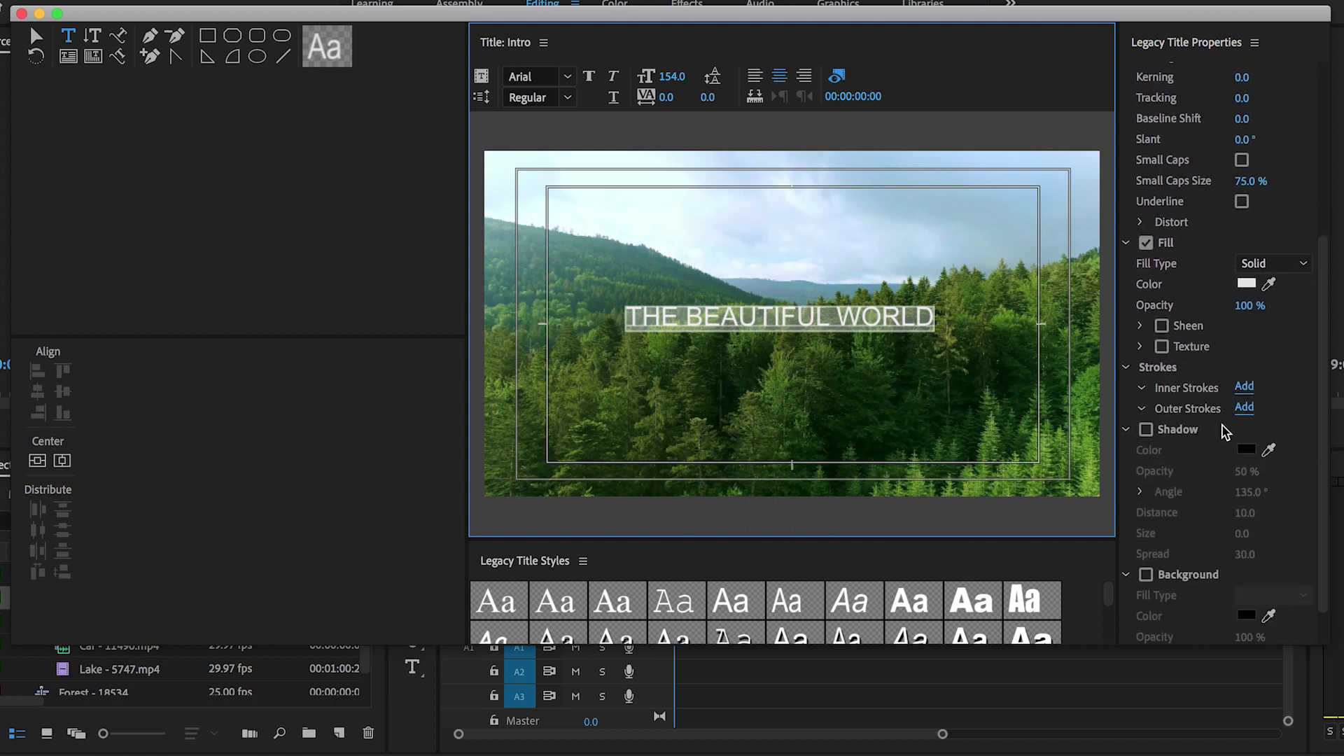
scroll(1225, 431, up, 10)
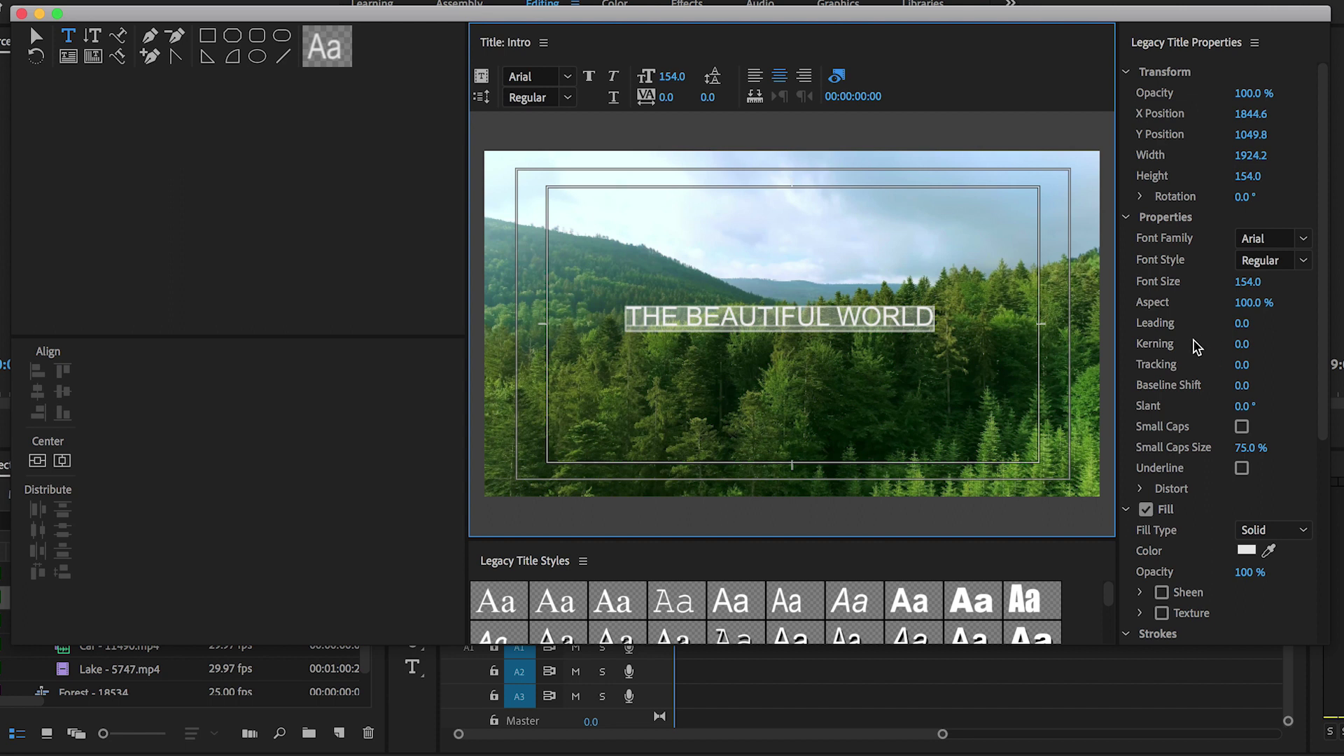
scroll(1195, 347, down, 2)
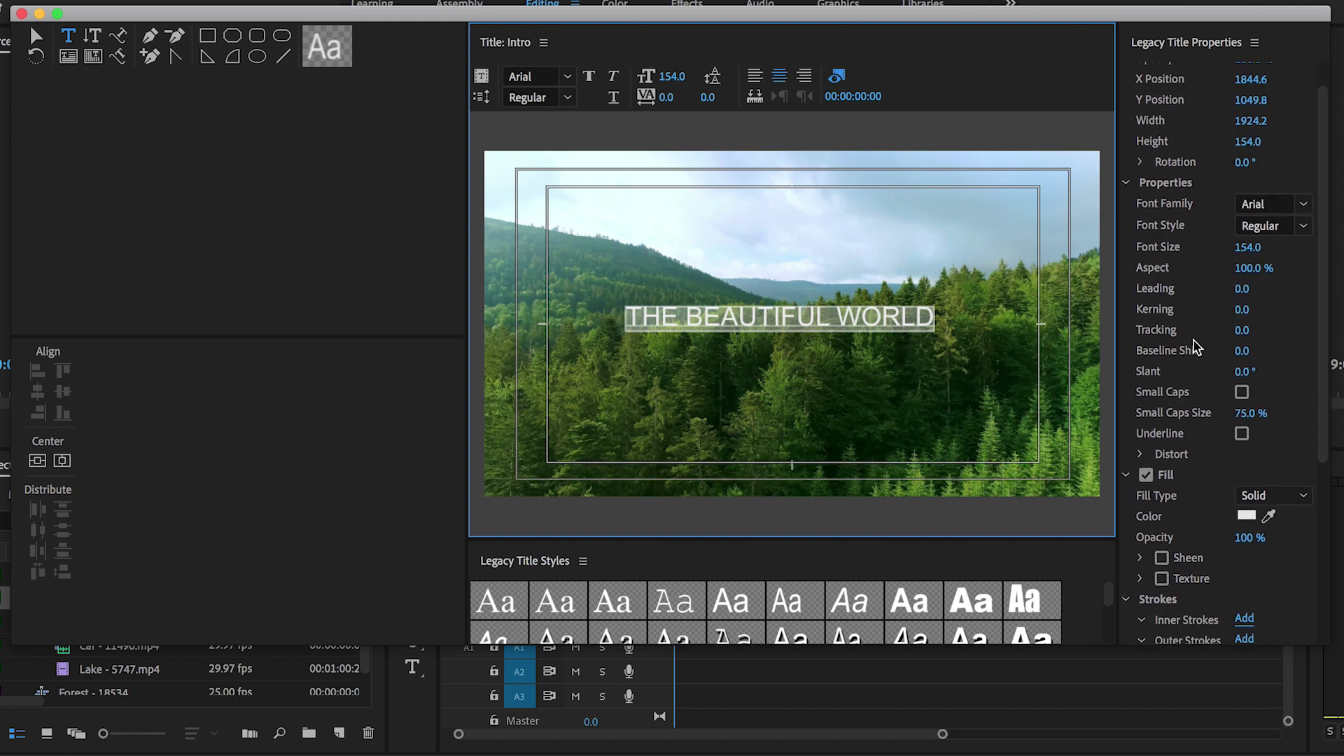
- Resize and reposition the title editor, narrowing its tools area so the larger title canvas and the Legacy Title Properties fit side by side
scroll(1196, 347, down, 5)
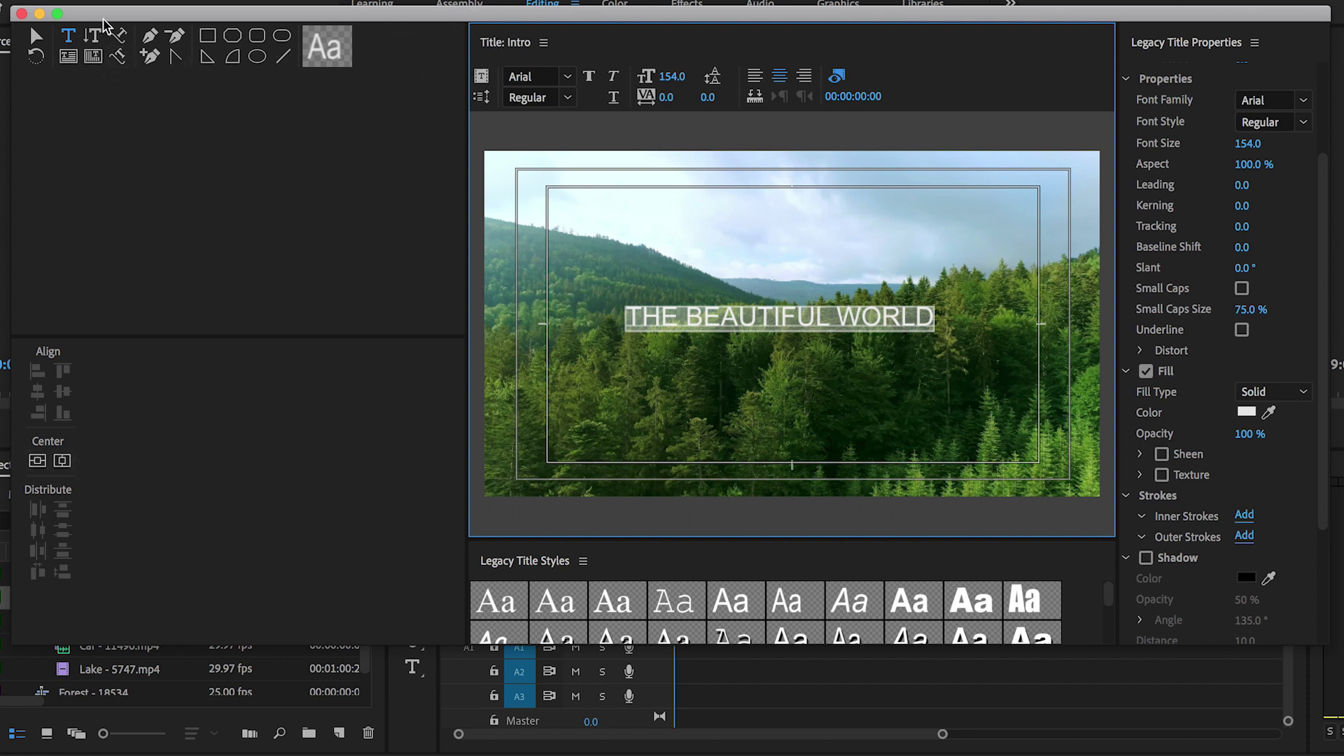
drag(103, 19, 135, 20)
drag(499, 54, 139, 78)
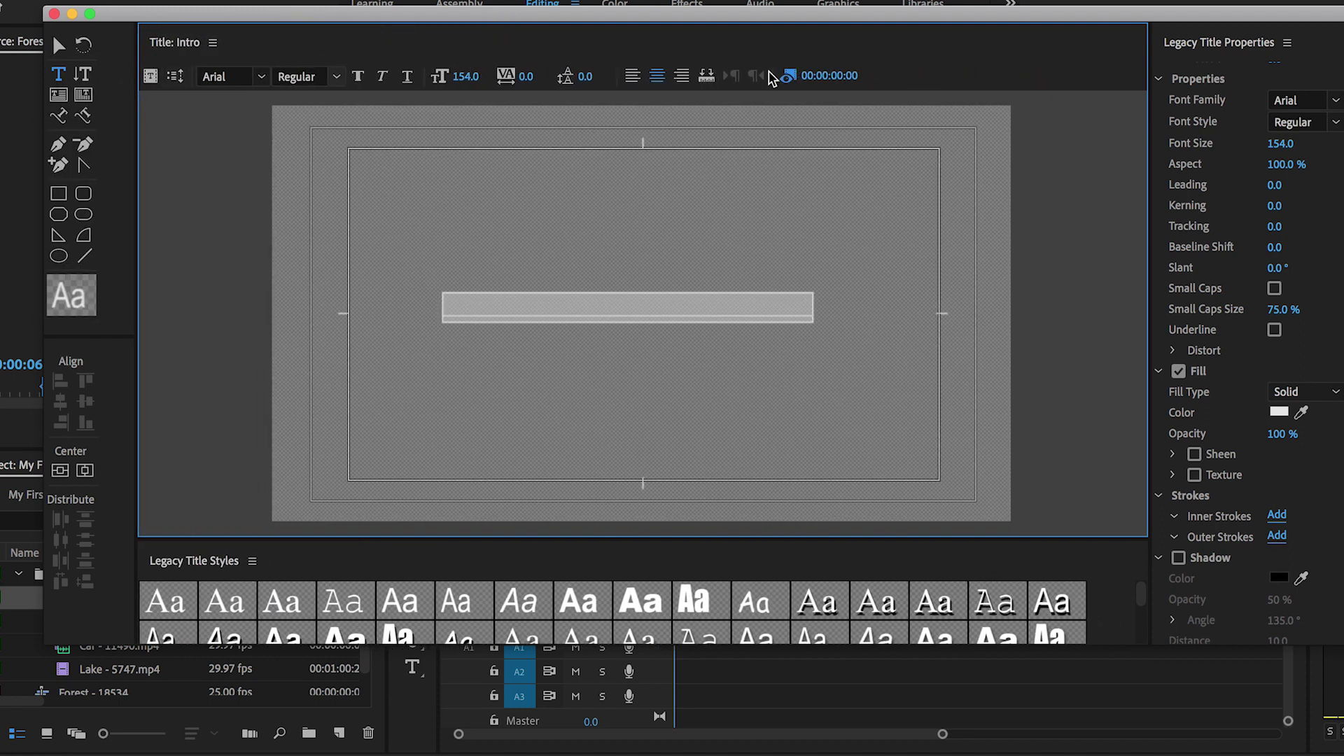
drag(1146, 164, 728, 216)
drag(1342, 10, 686, 43)
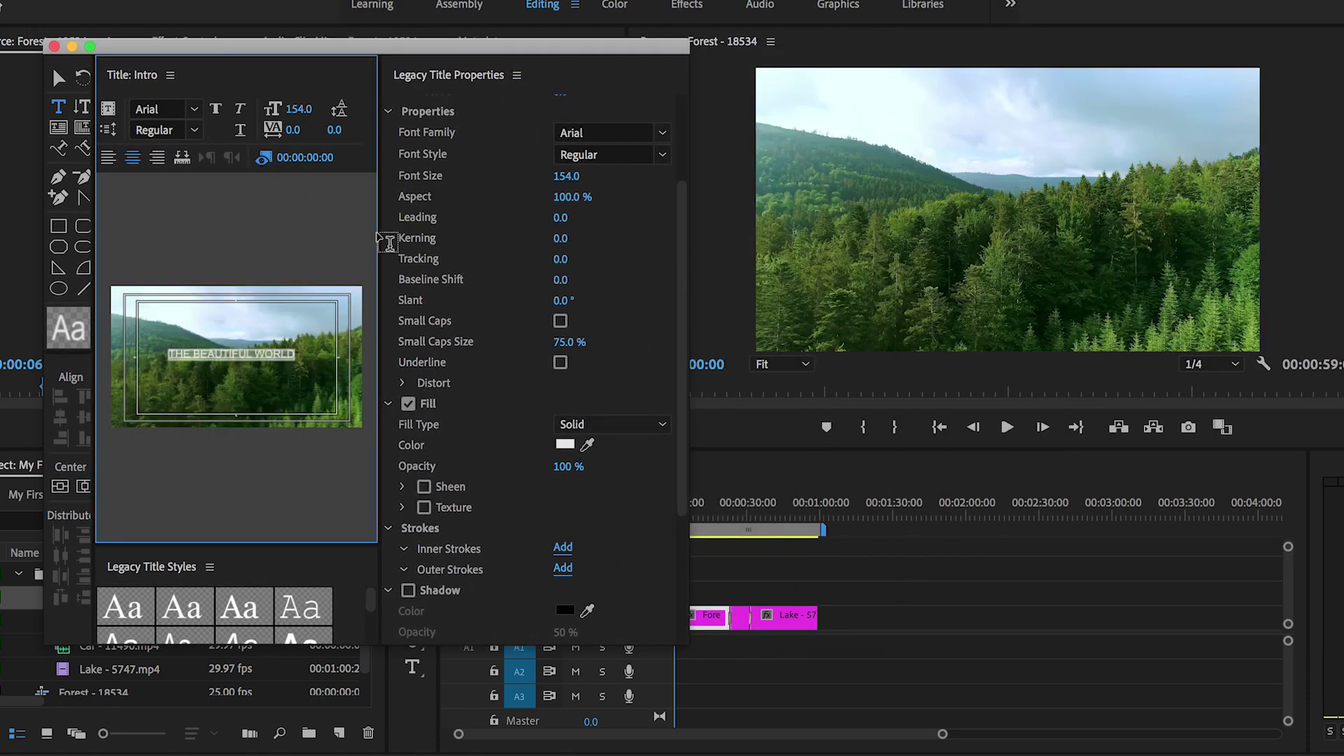
drag(379, 228, 577, 225)
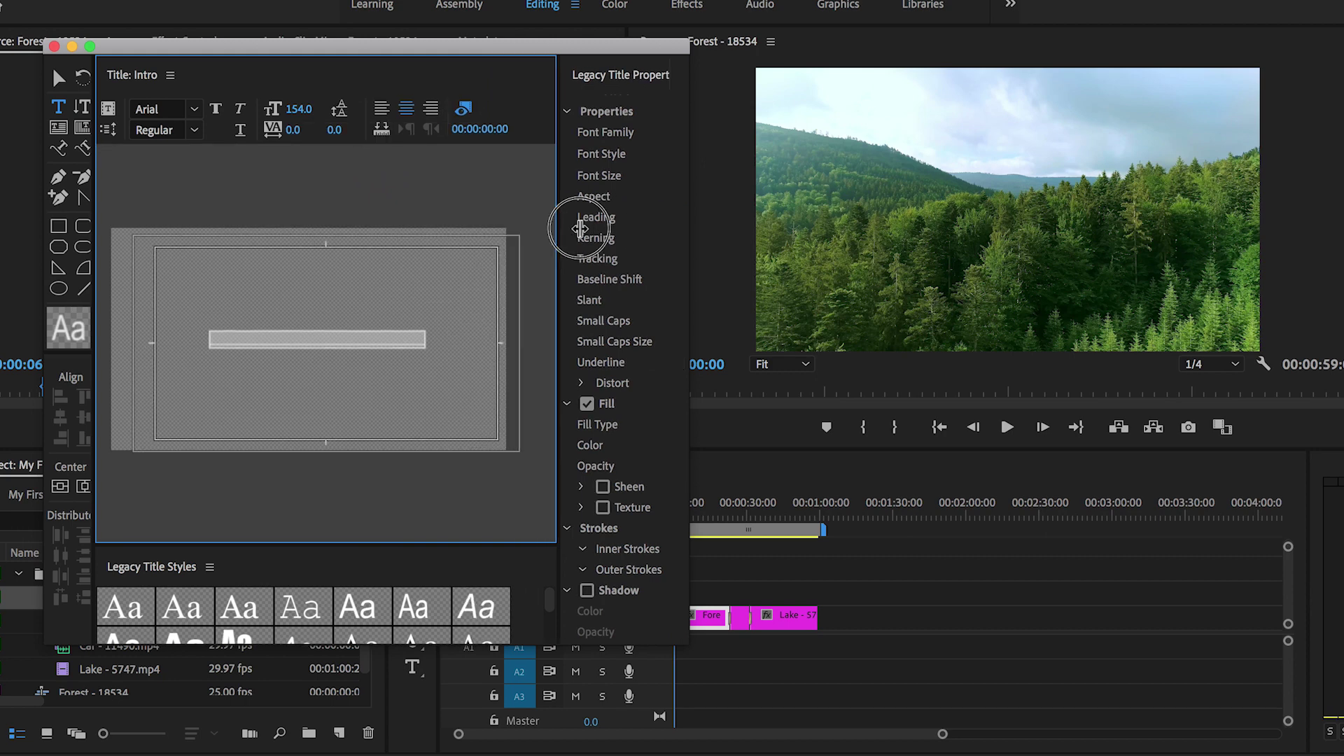
drag(685, 46, 1138, 114)
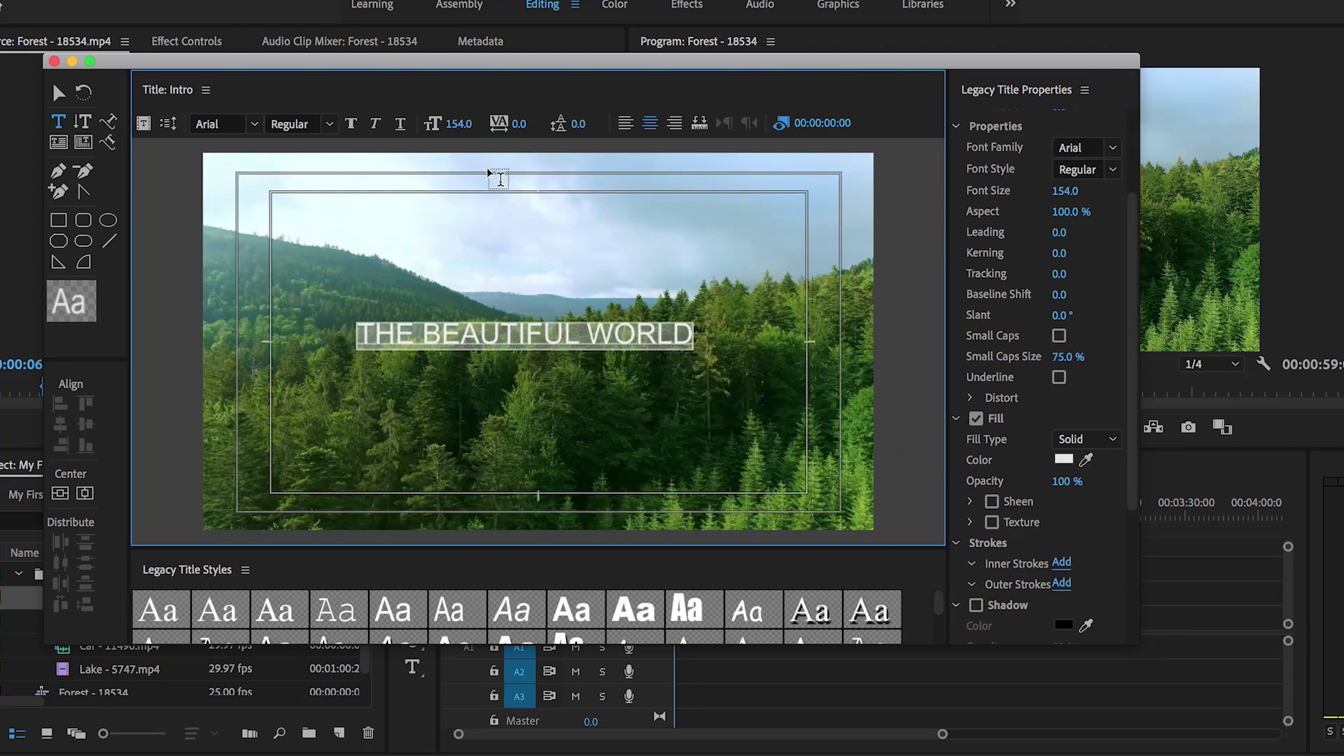
drag(593, 63, 642, 50)
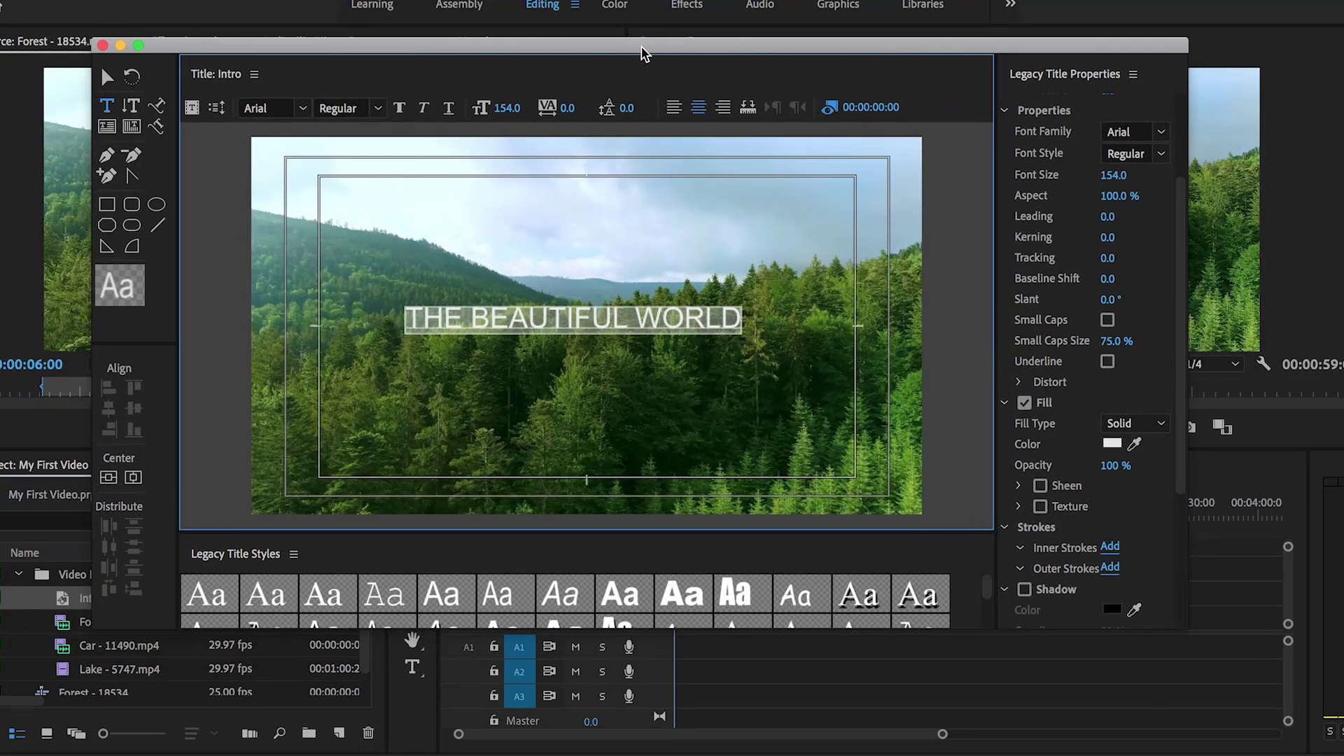
- Center the THE BEAUTIFUL WORLD text vertically and horizontally in the frame, switch to the Selection tool and close the title editor
click(110, 481)
click(134, 478)
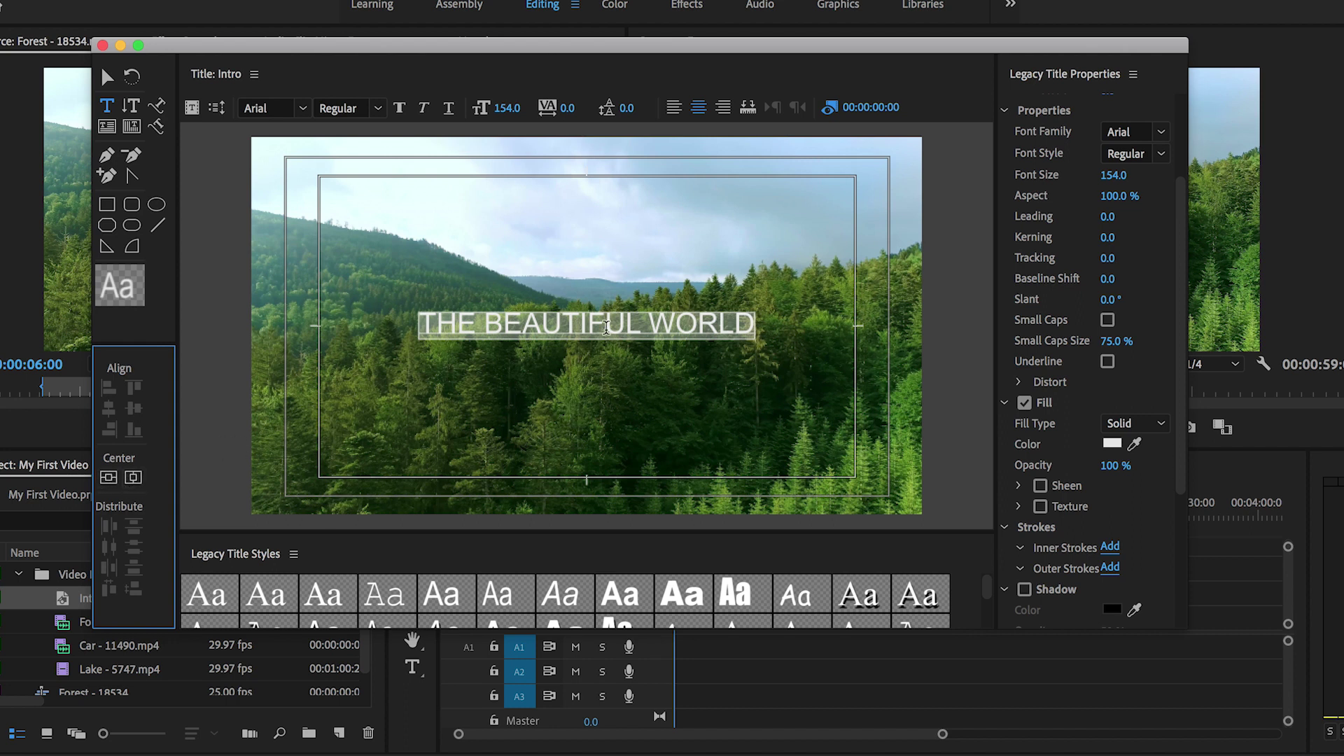
click(605, 325)
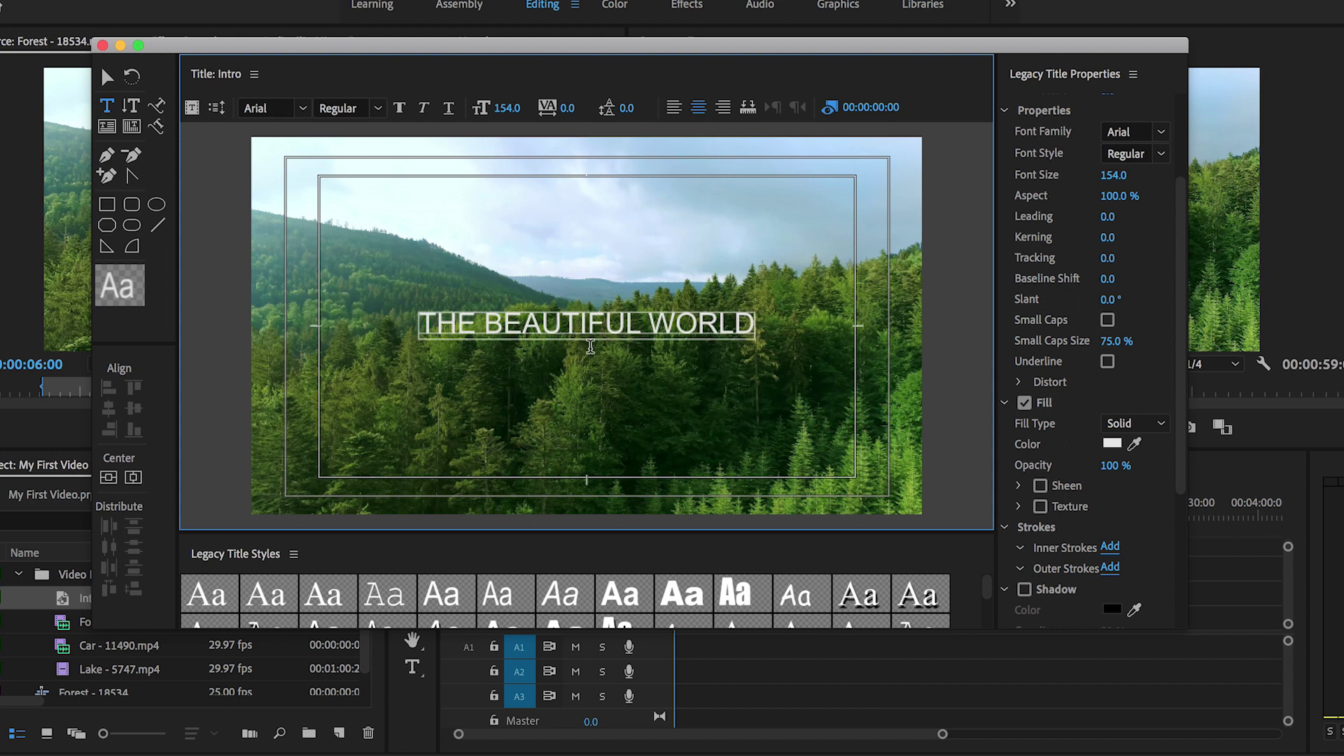
click(106, 77)
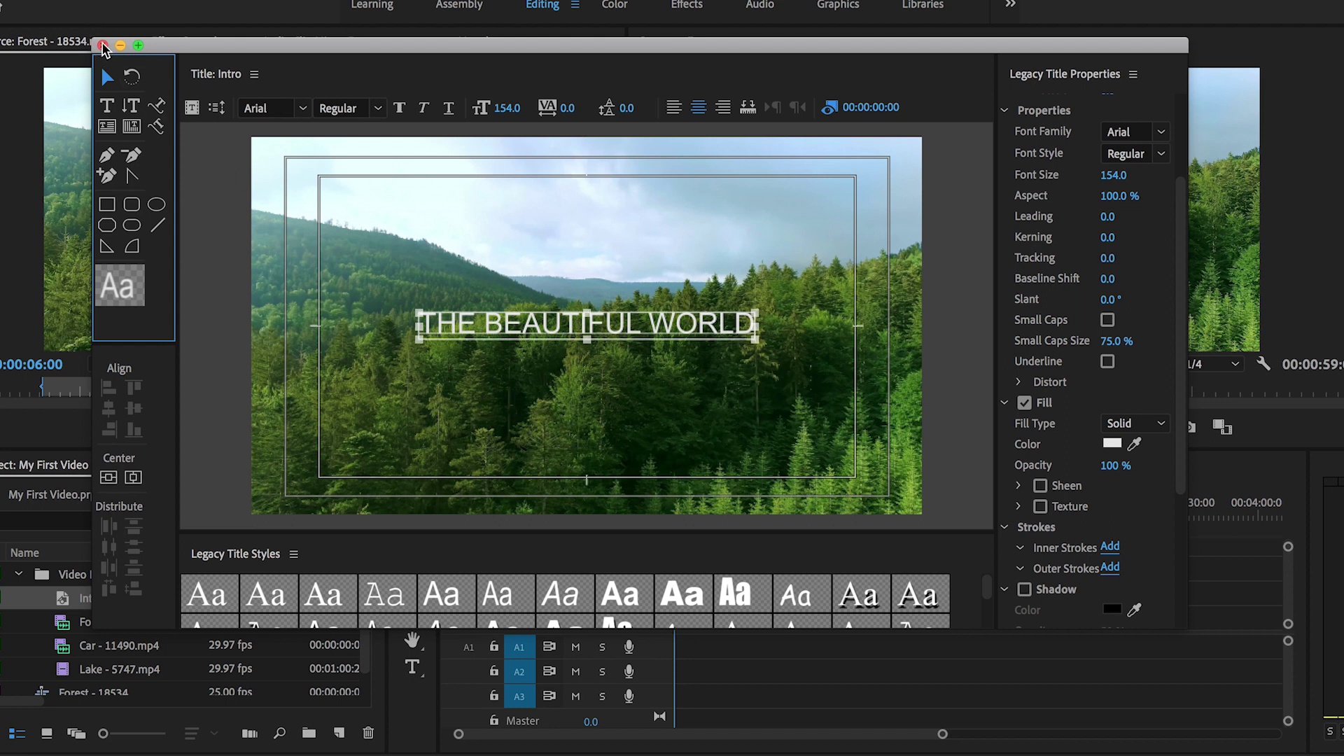
click(102, 46)
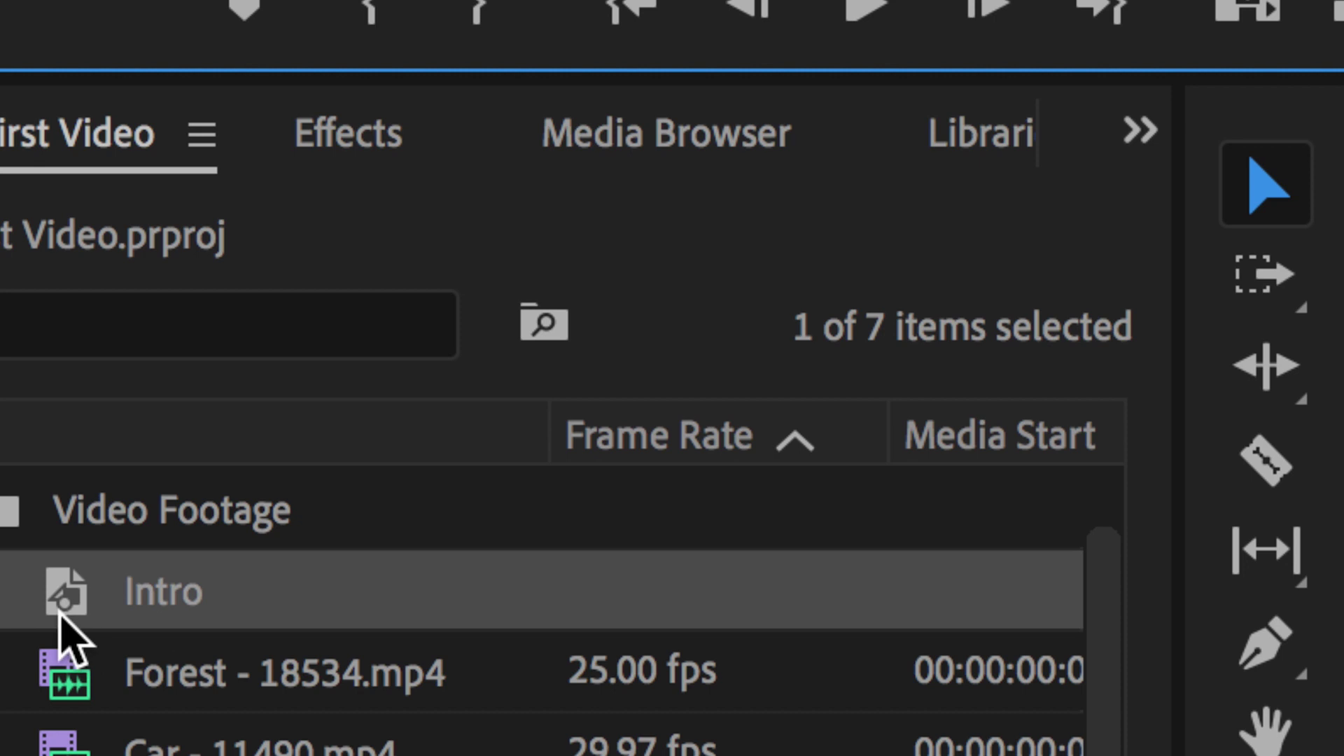
- Examine the Intro title, the Music and Video Footage bins and the Forest - 18534 sequence in the project
mouse_move(72, 616)
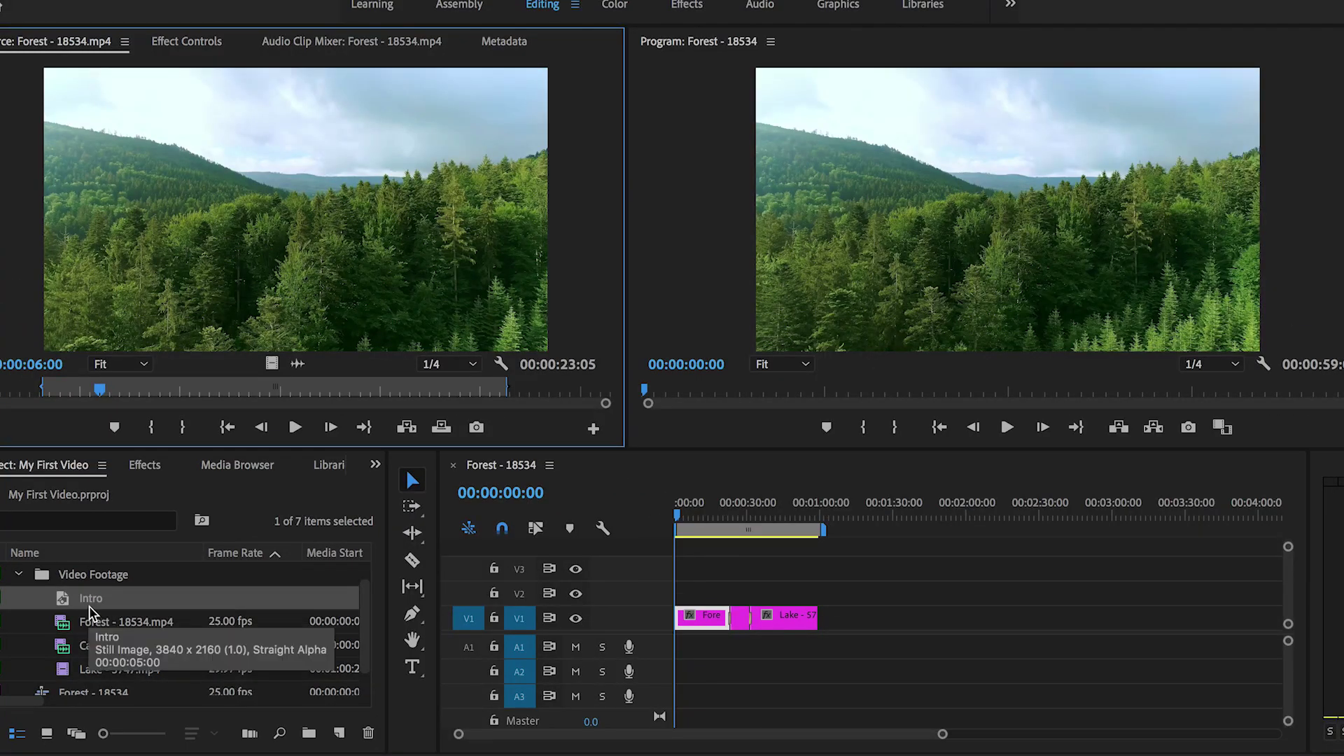
click(19, 576)
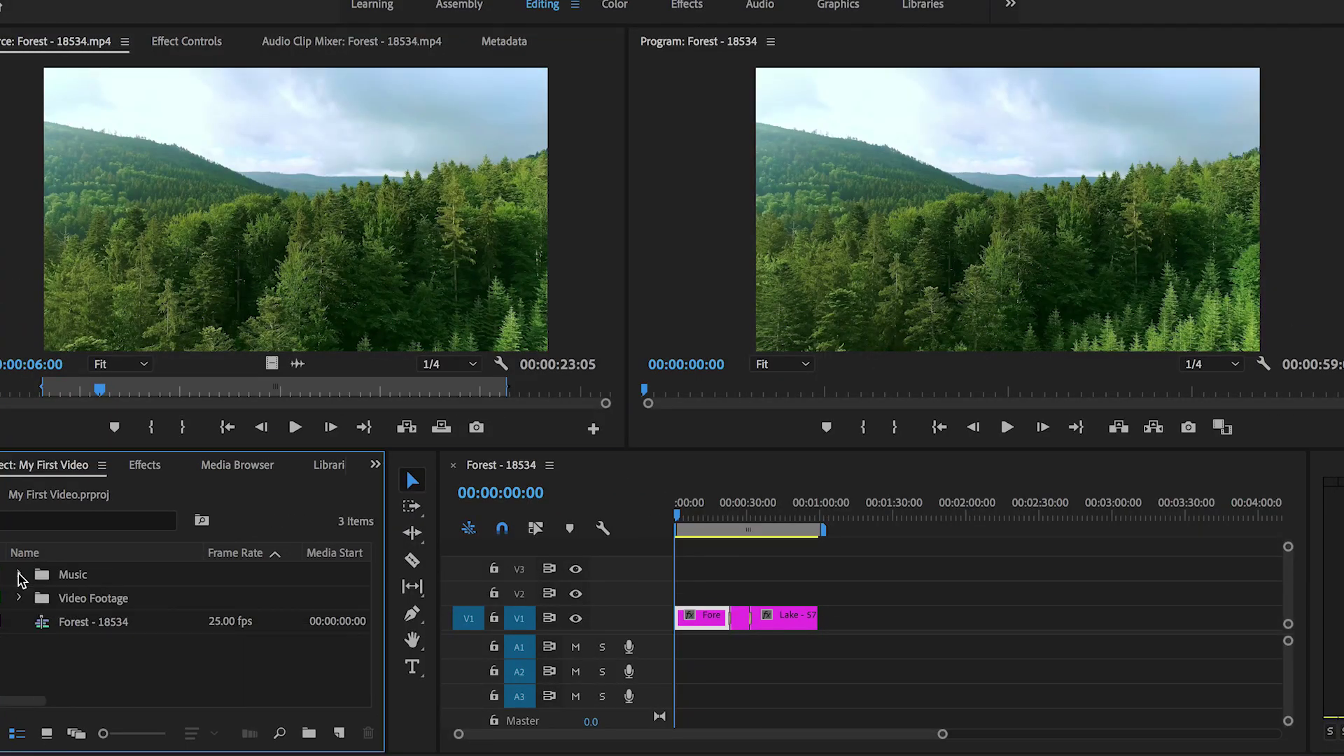
click(21, 599)
click(21, 602)
click(20, 599)
click(20, 599)
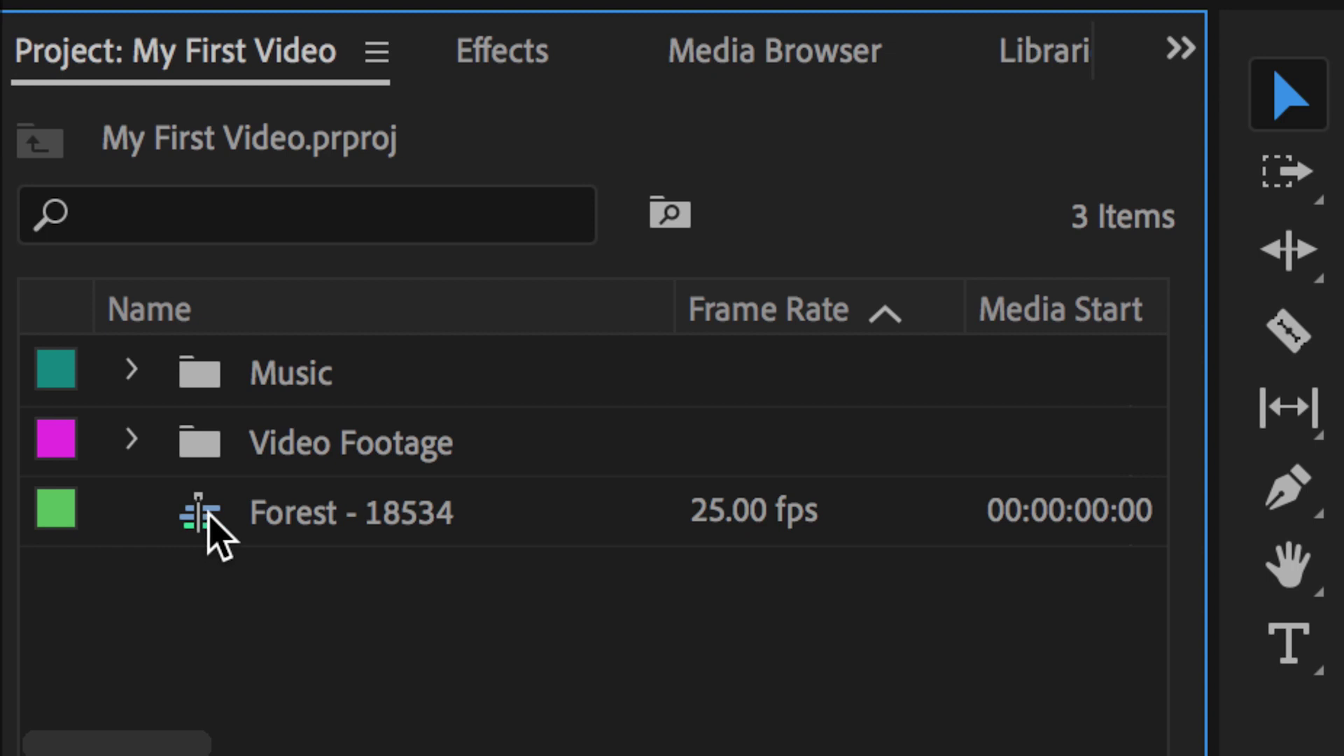
mouse_move(206, 528)
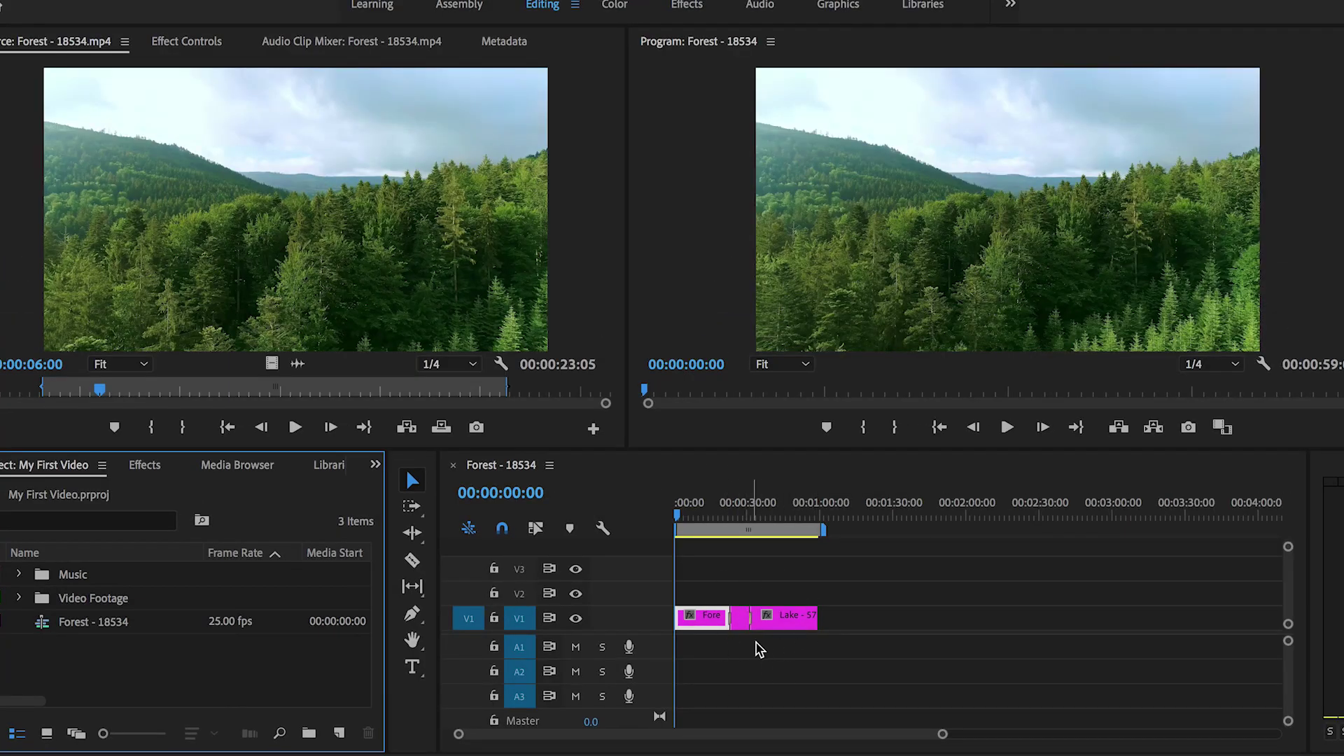
click(98, 628)
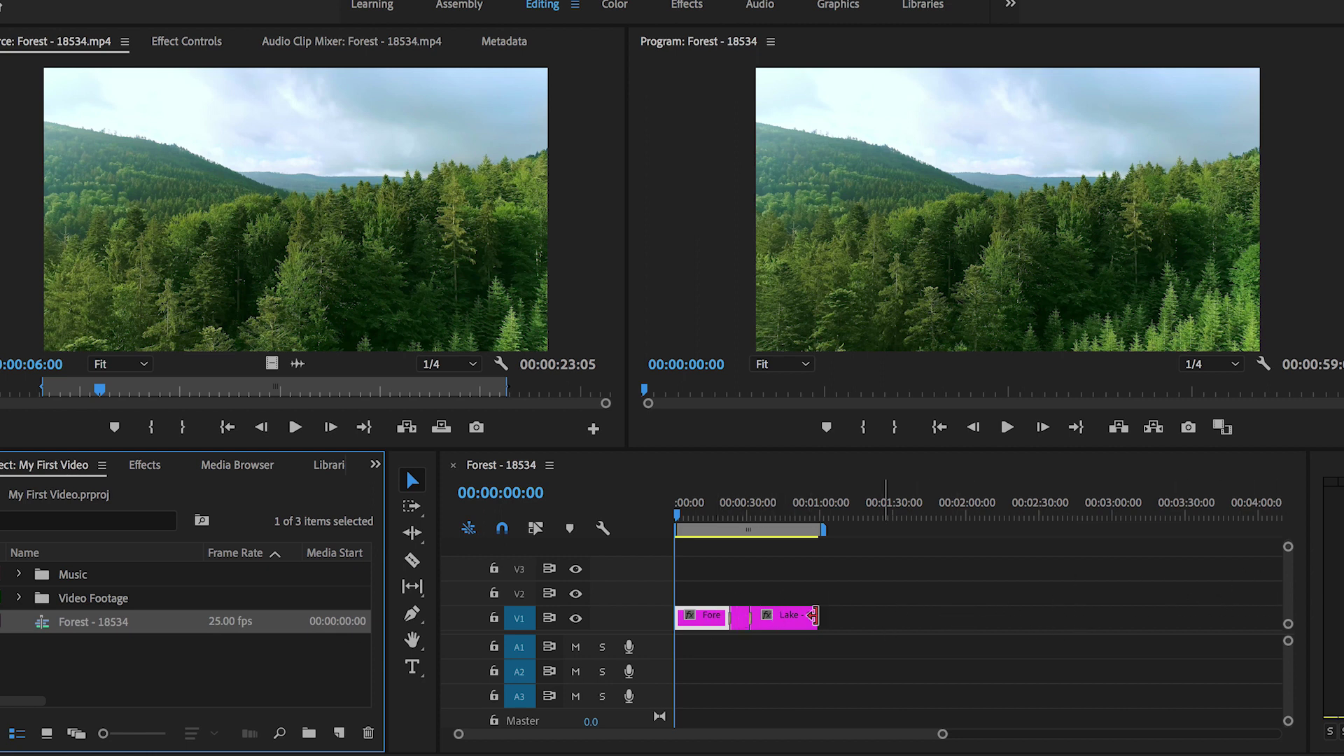
- Place the Intro title from the Video Footage bin on track V2 at the sequence start and play it back
click(19, 599)
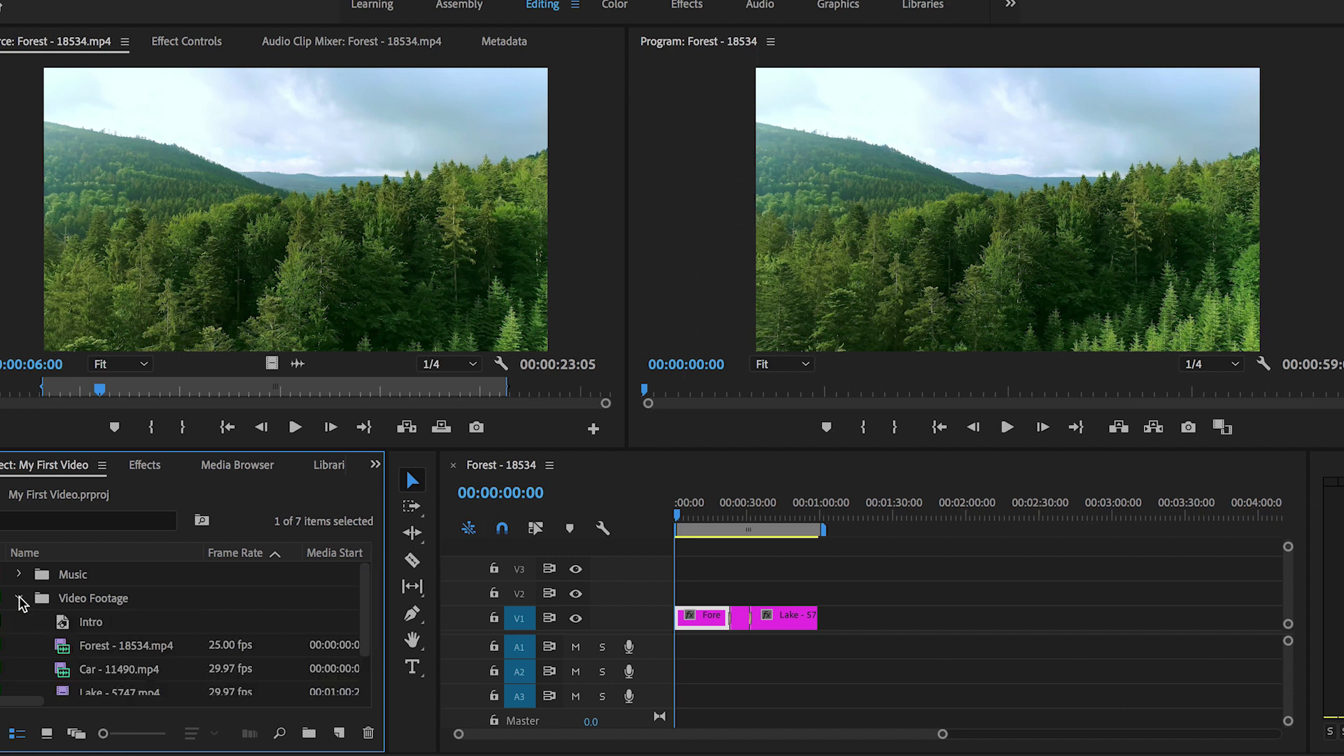
click(87, 628)
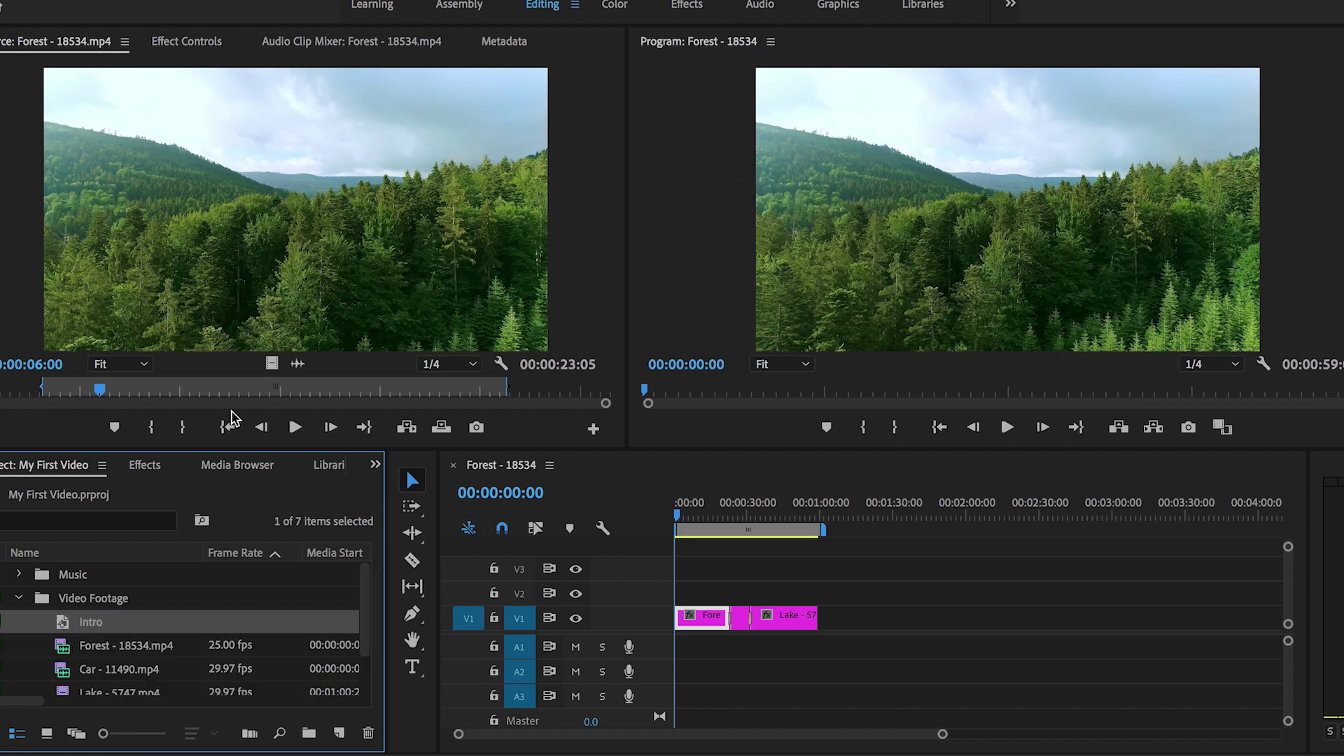
drag(94, 627, 693, 581)
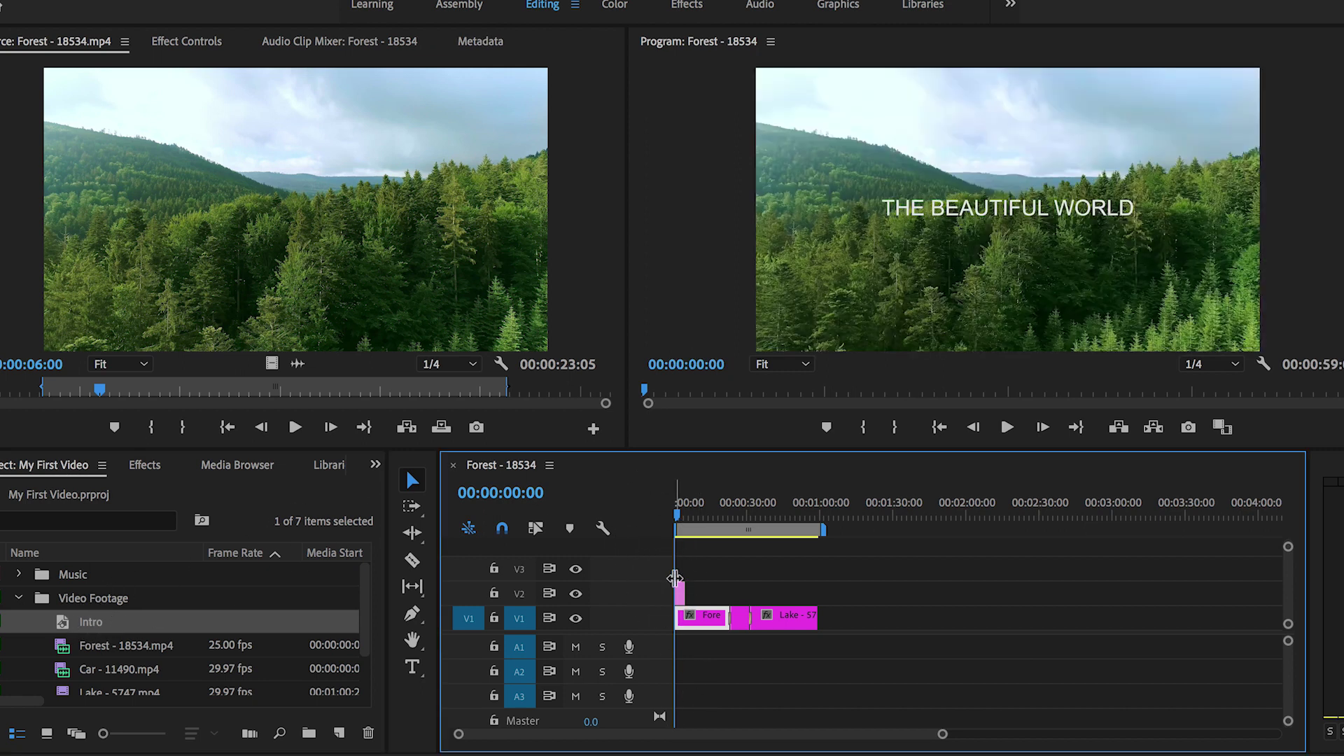
drag(697, 518, 674, 516)
key(space)
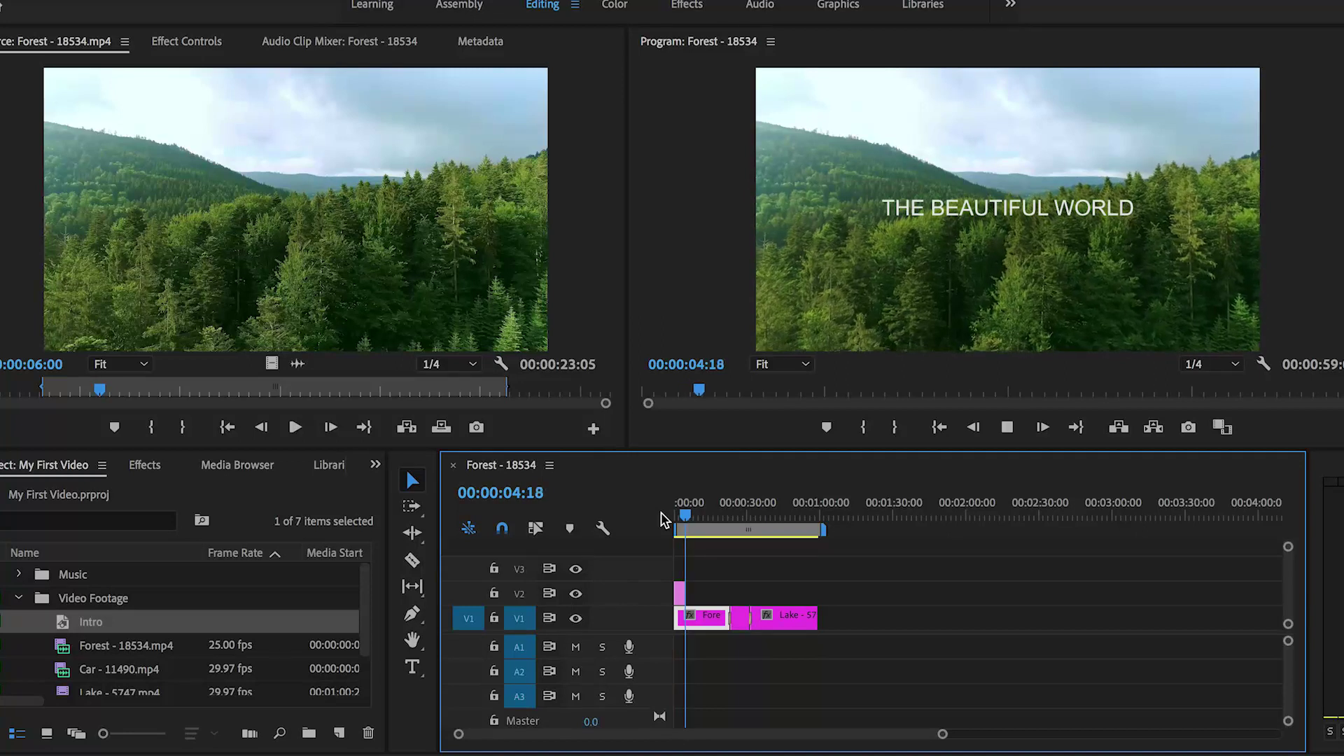
key(space)
- Trim the end of the Intro title on V2 to 00:00:03:19 and play the sequence from the start
key(=)
key(=)
key(=)
key(=)
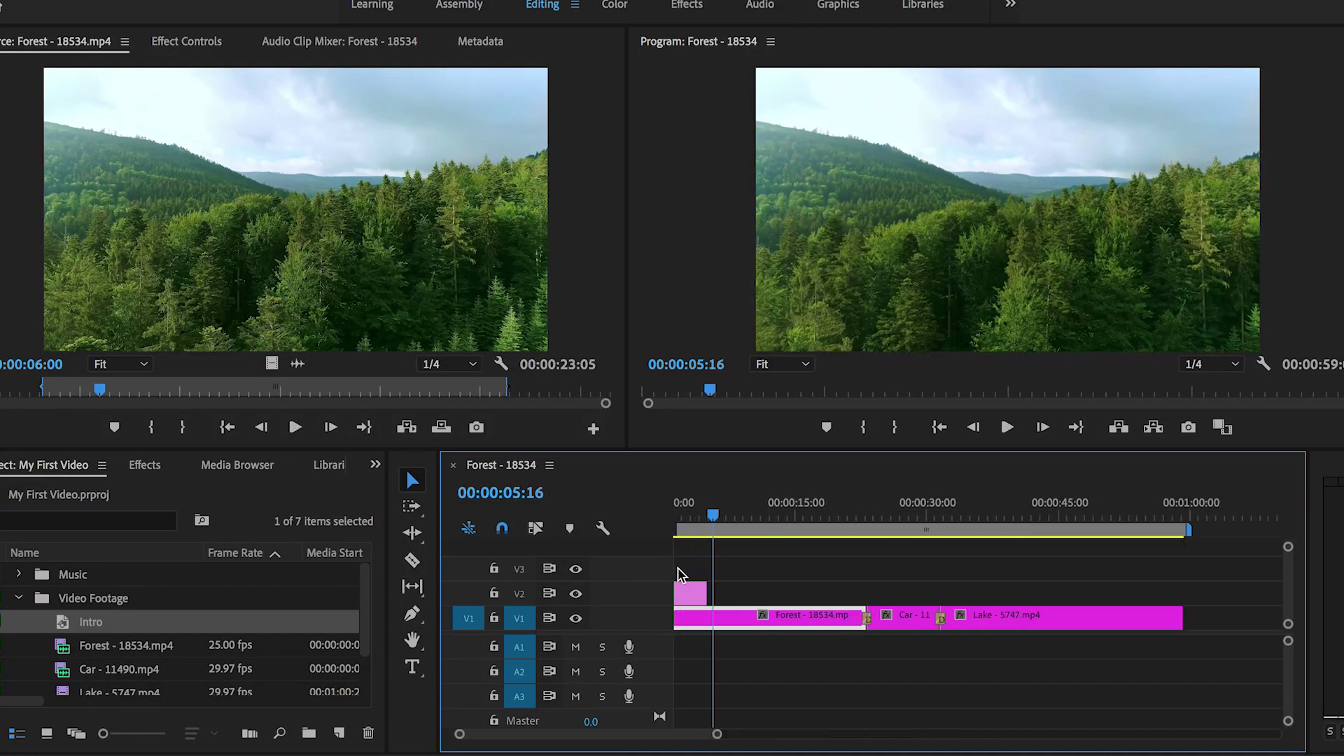
key(minus)
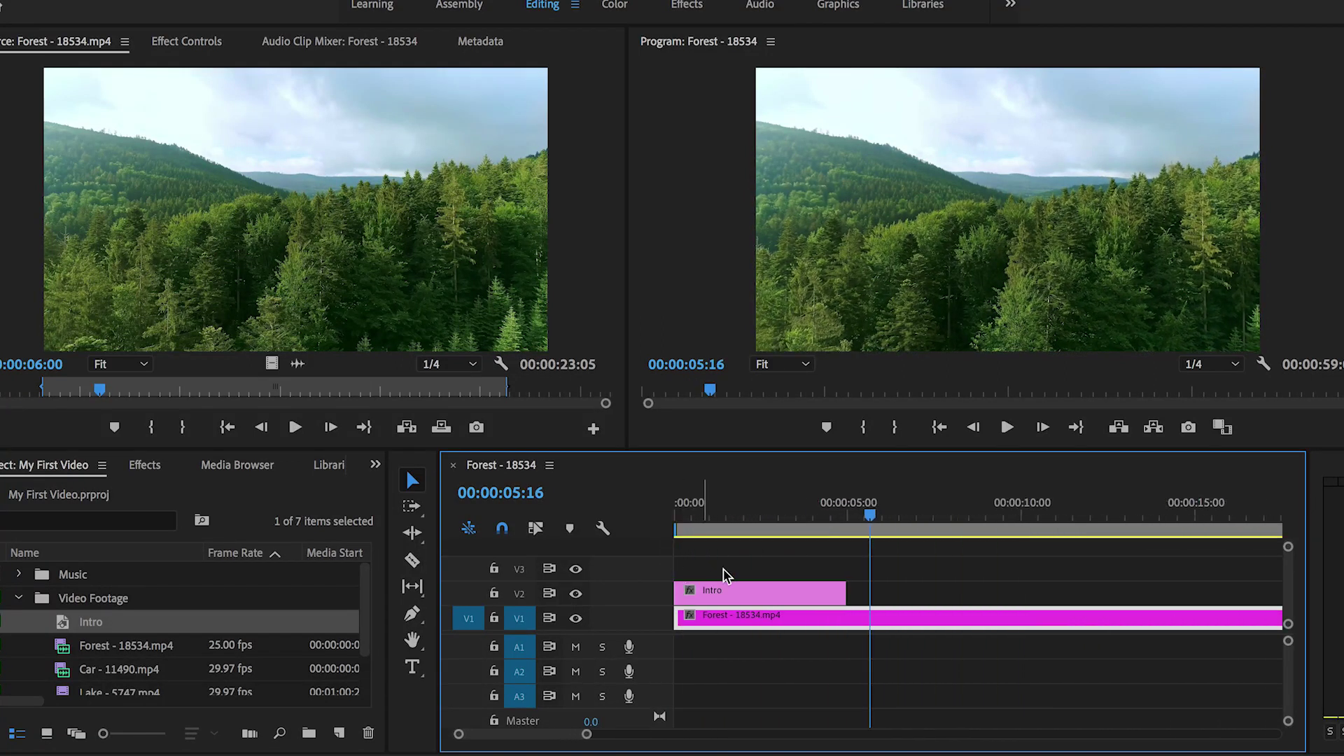
key(minus)
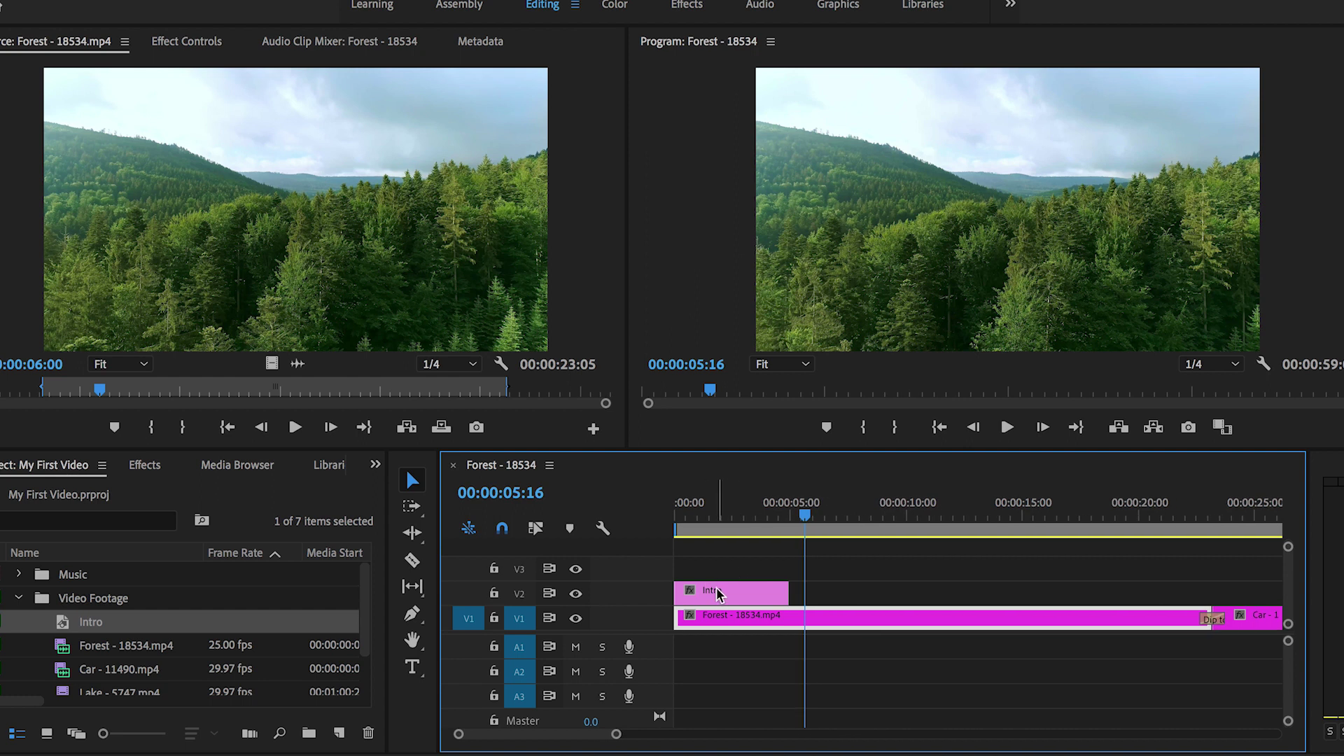
drag(616, 734, 709, 733)
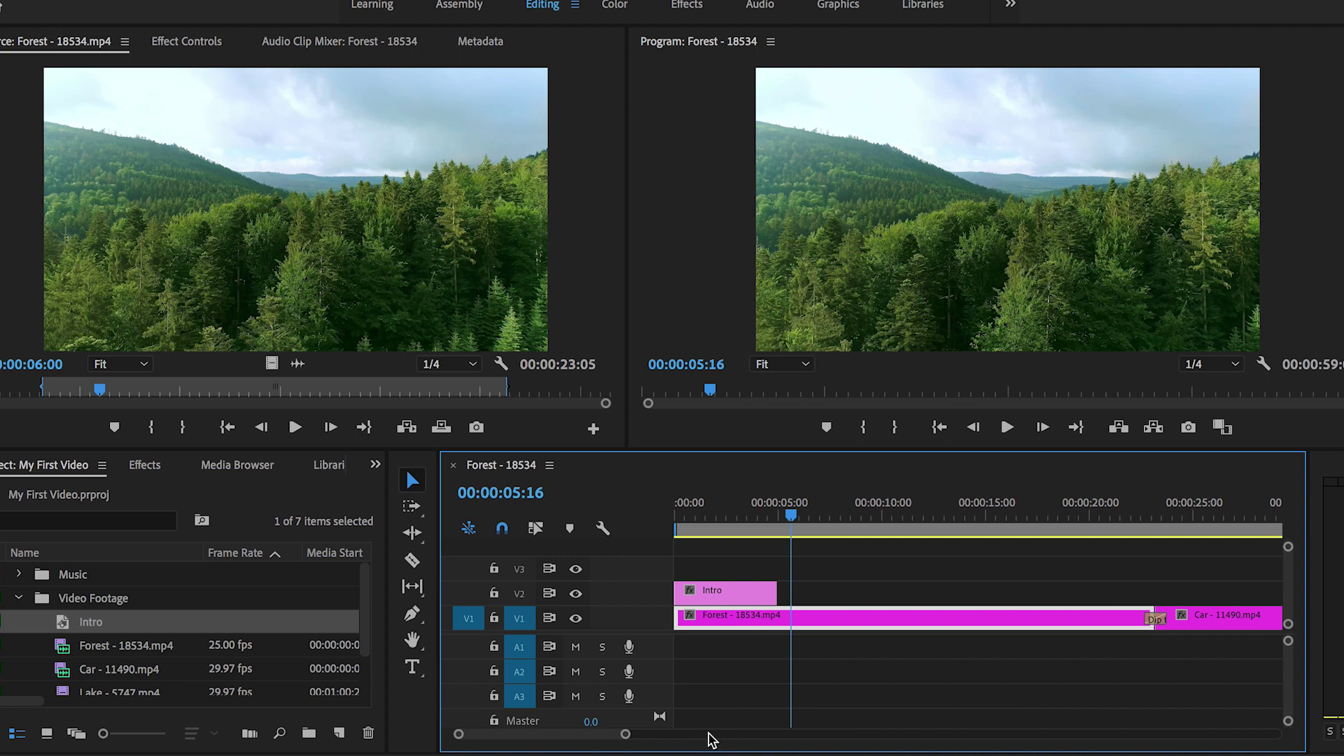
mouse_move(747, 514)
mouse_down()
mouse_move(651, 514)
mouse_move(753, 516)
mouse_up()
drag(775, 592, 751, 594)
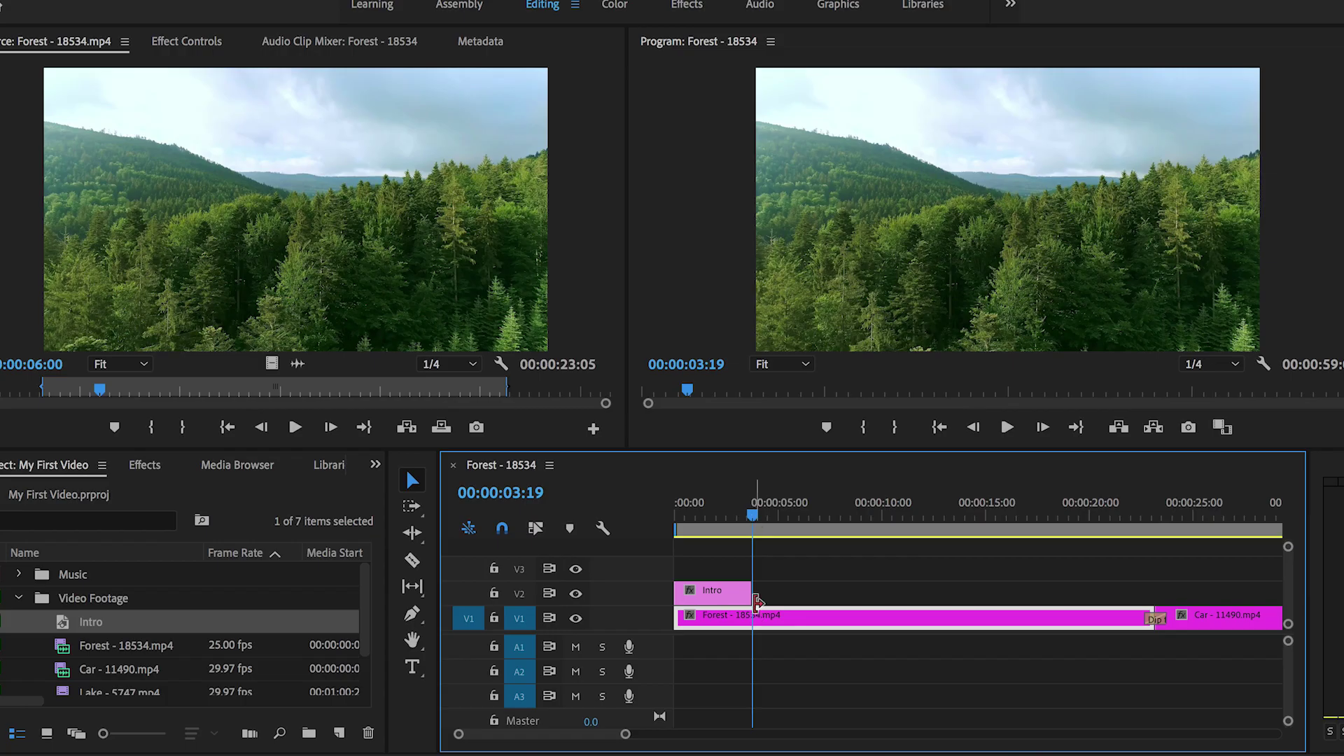
drag(749, 494, 670, 513)
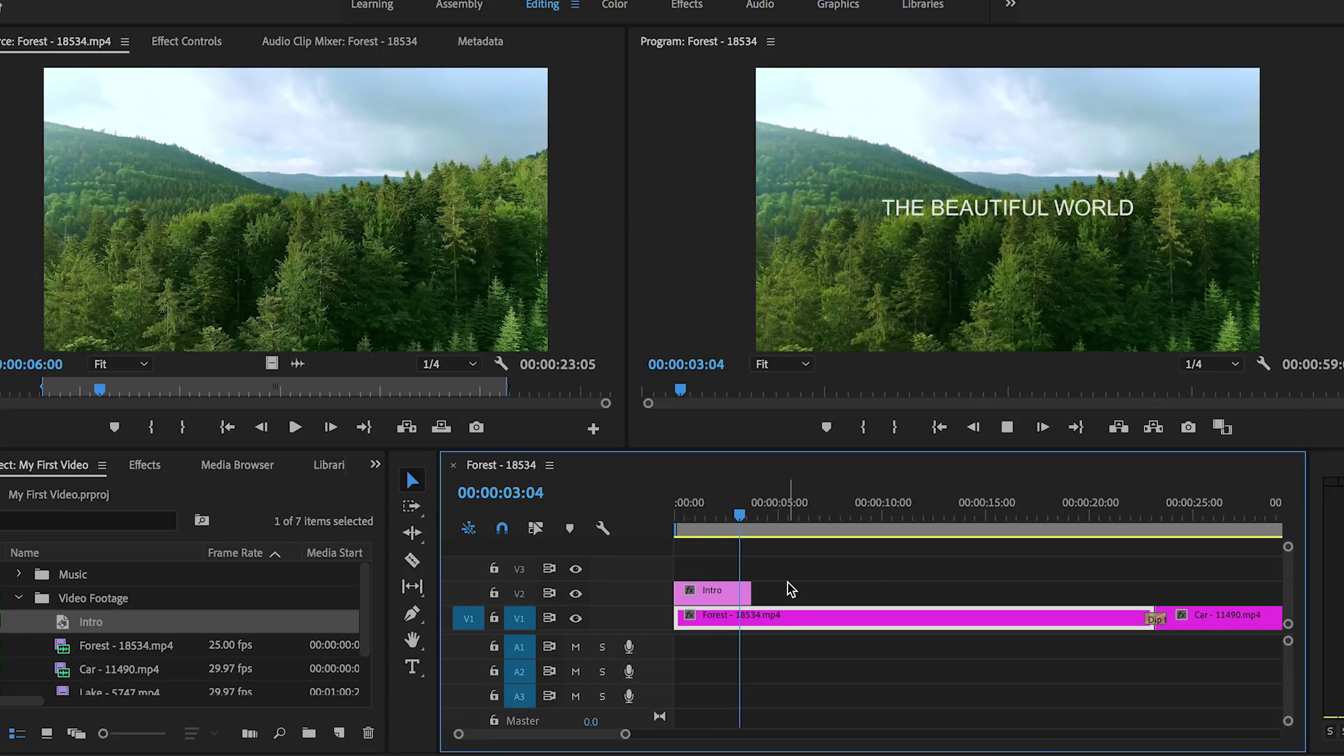
key(space)
- Apply the Cross Dissolve video transition to the end of the Intro title on V2
click(30, 607)
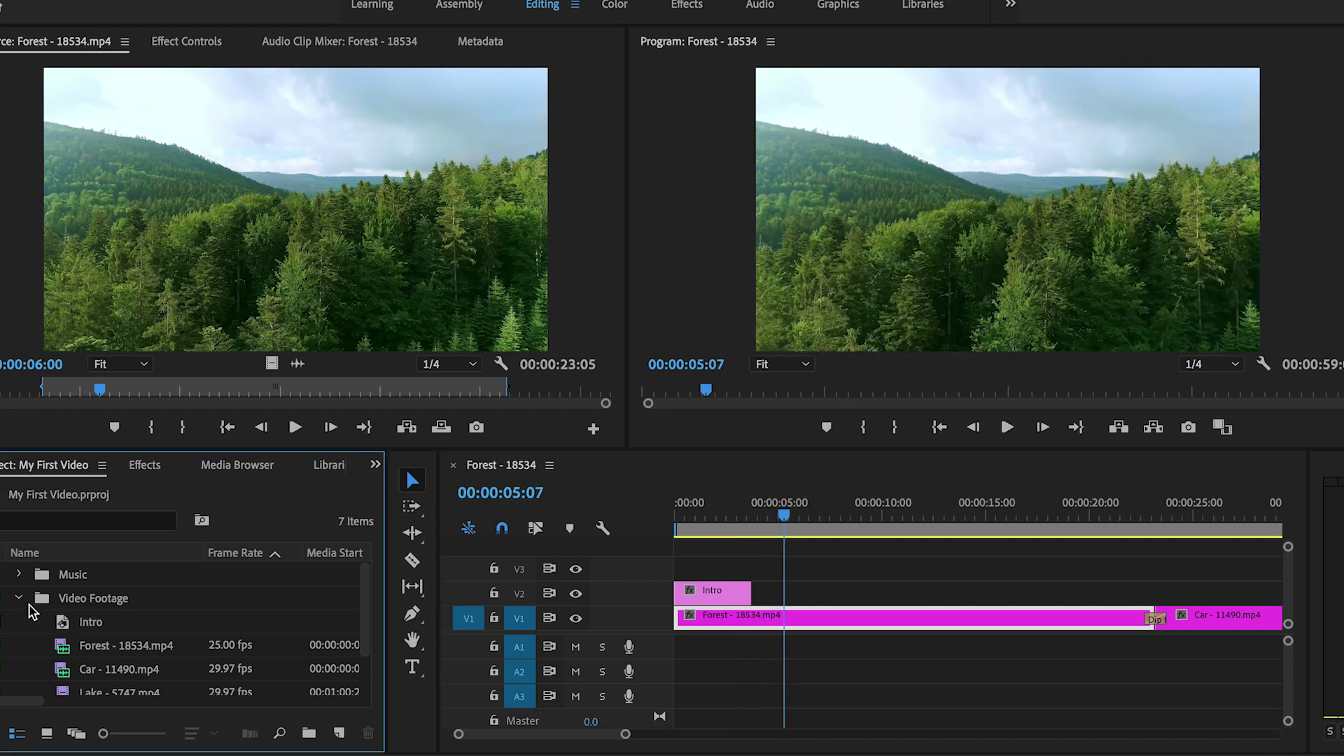
click(19, 600)
click(142, 467)
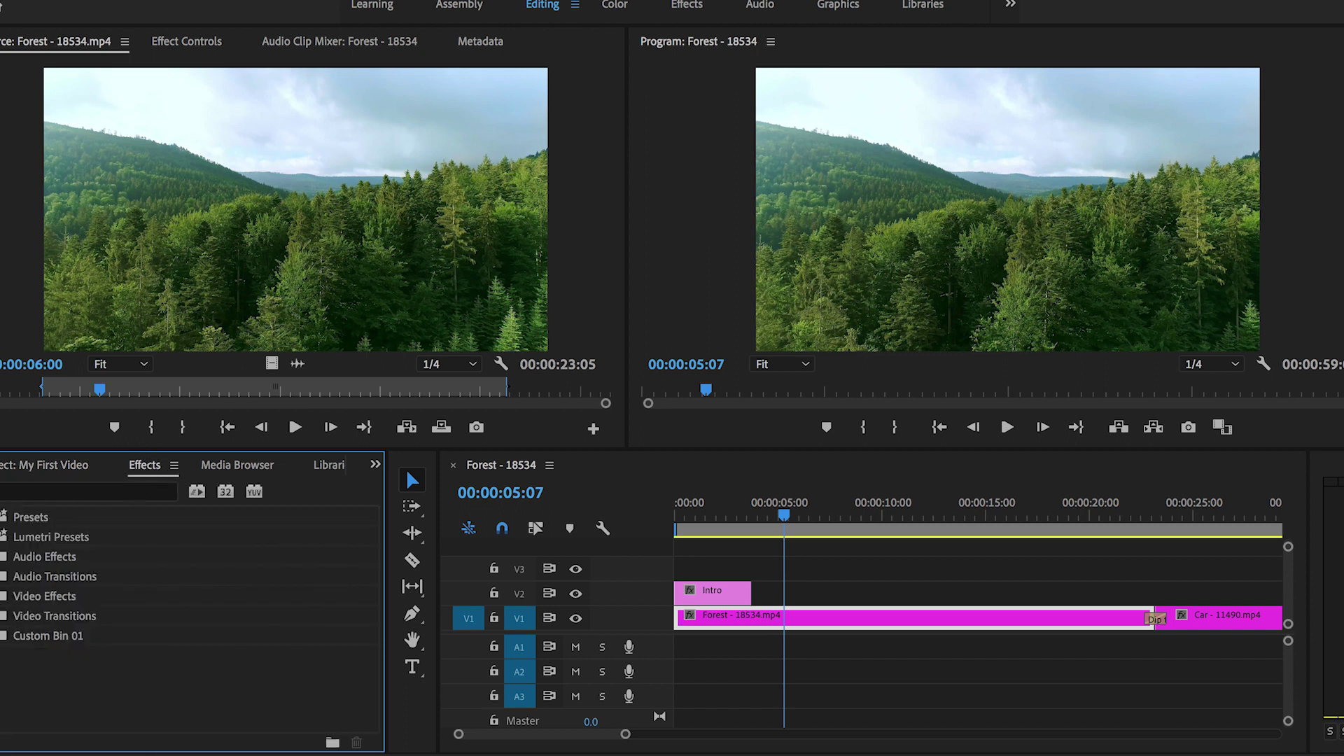
click(1, 616)
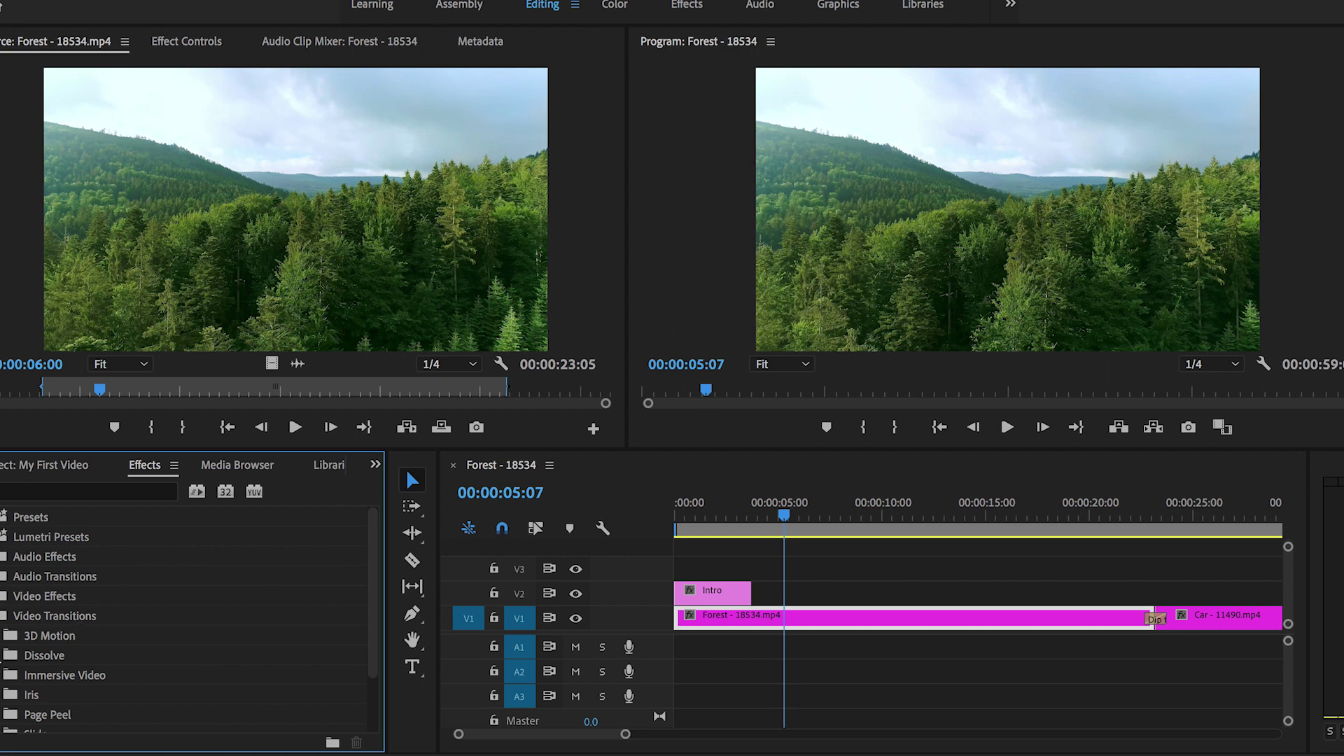
click(1, 655)
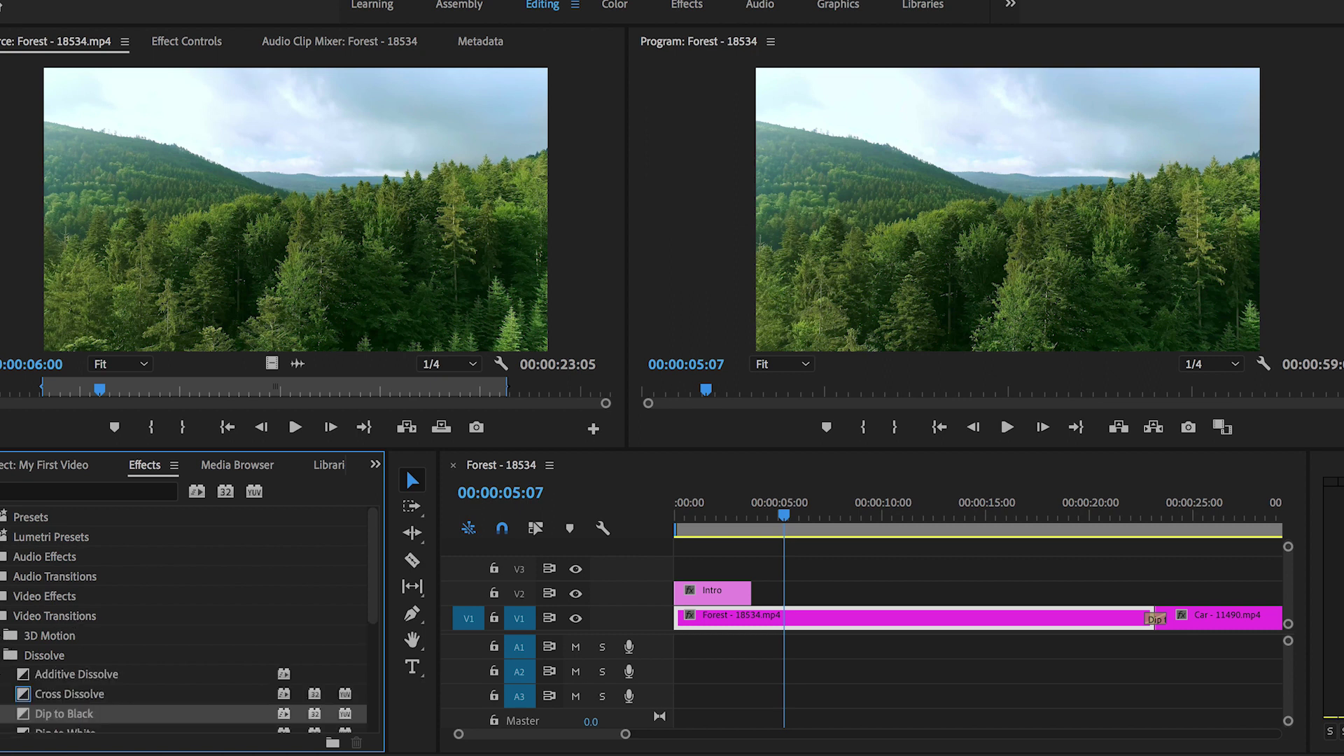
drag(26, 694, 731, 599)
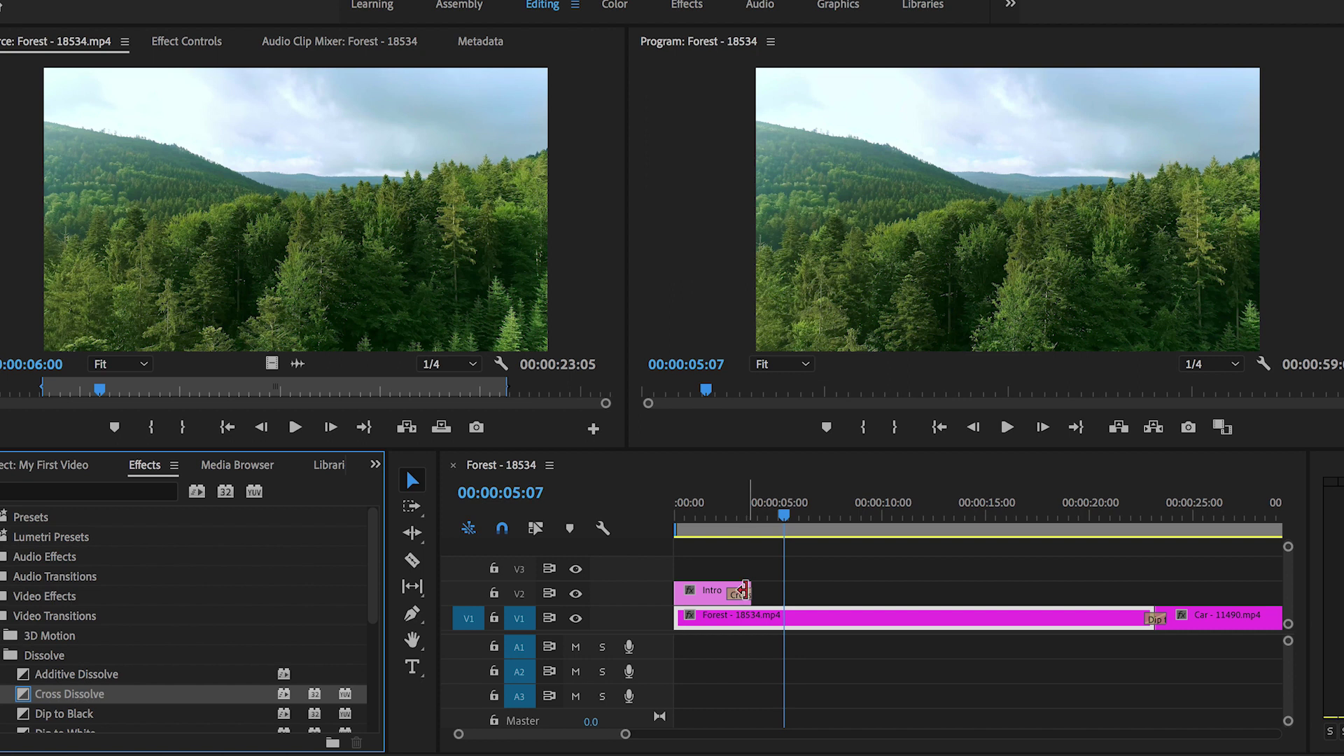
- Play back and scrub through the end of the Intro title to check its dissolve
drag(783, 516, 677, 522)
key(space)
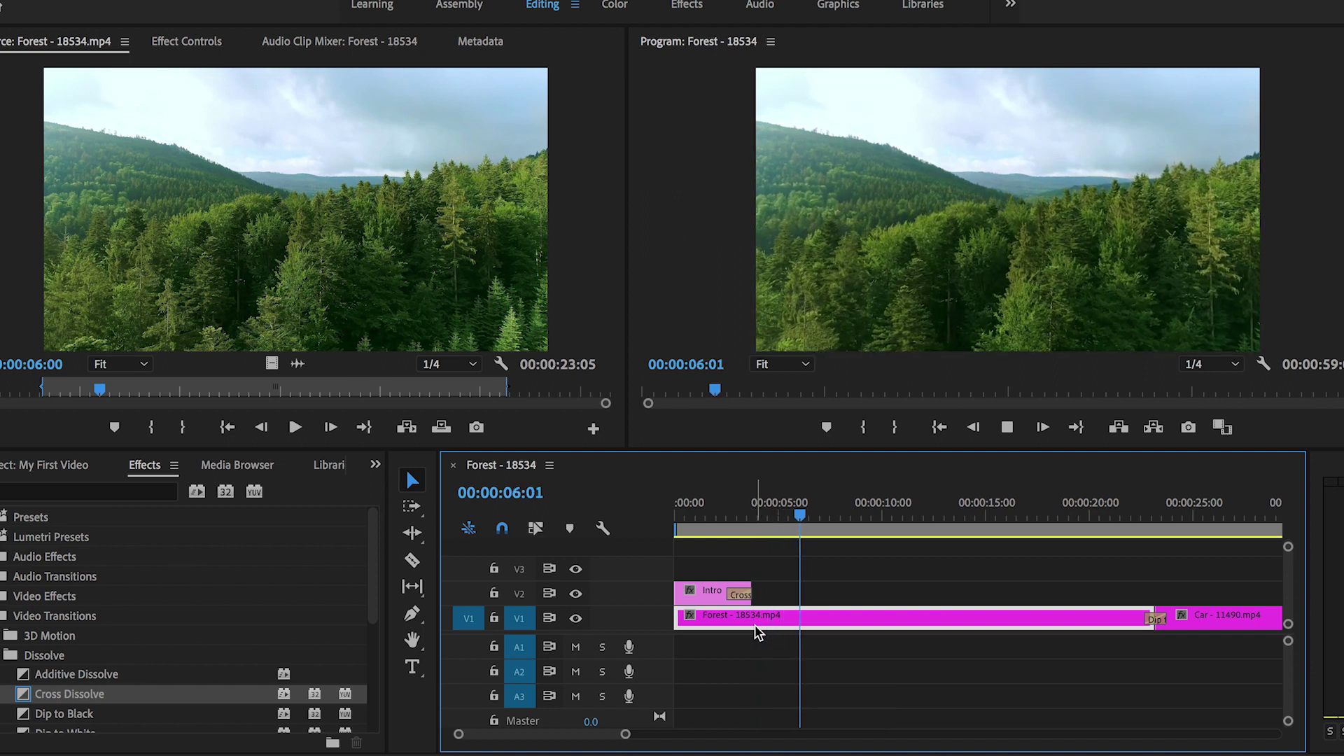
key(space)
click(717, 516)
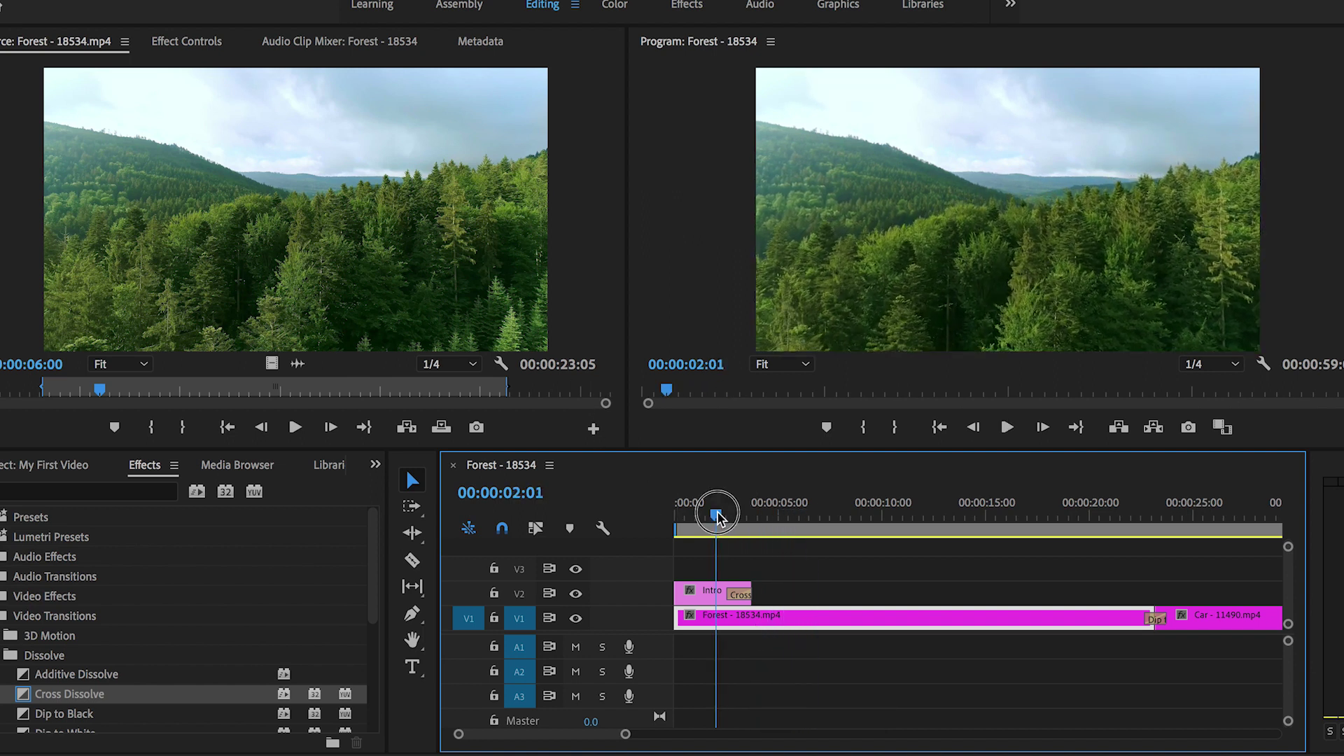
key(space)
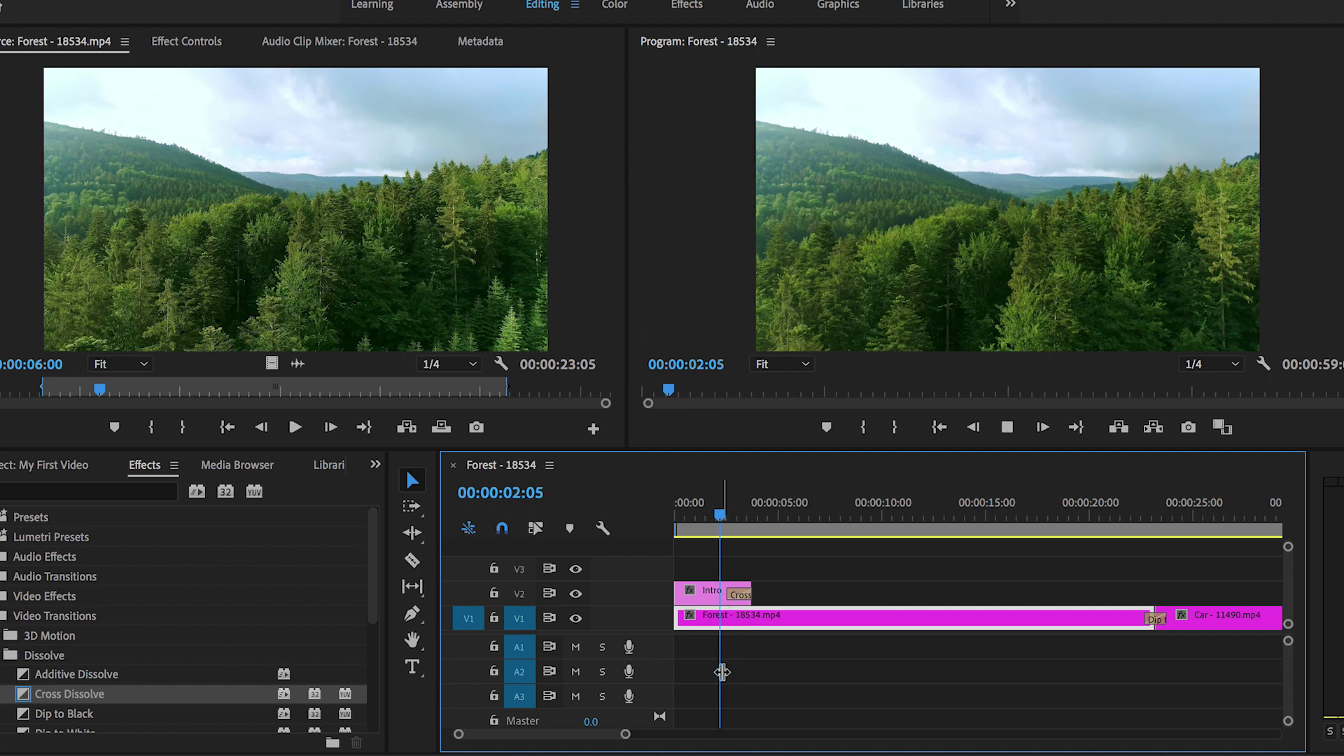
click(712, 503)
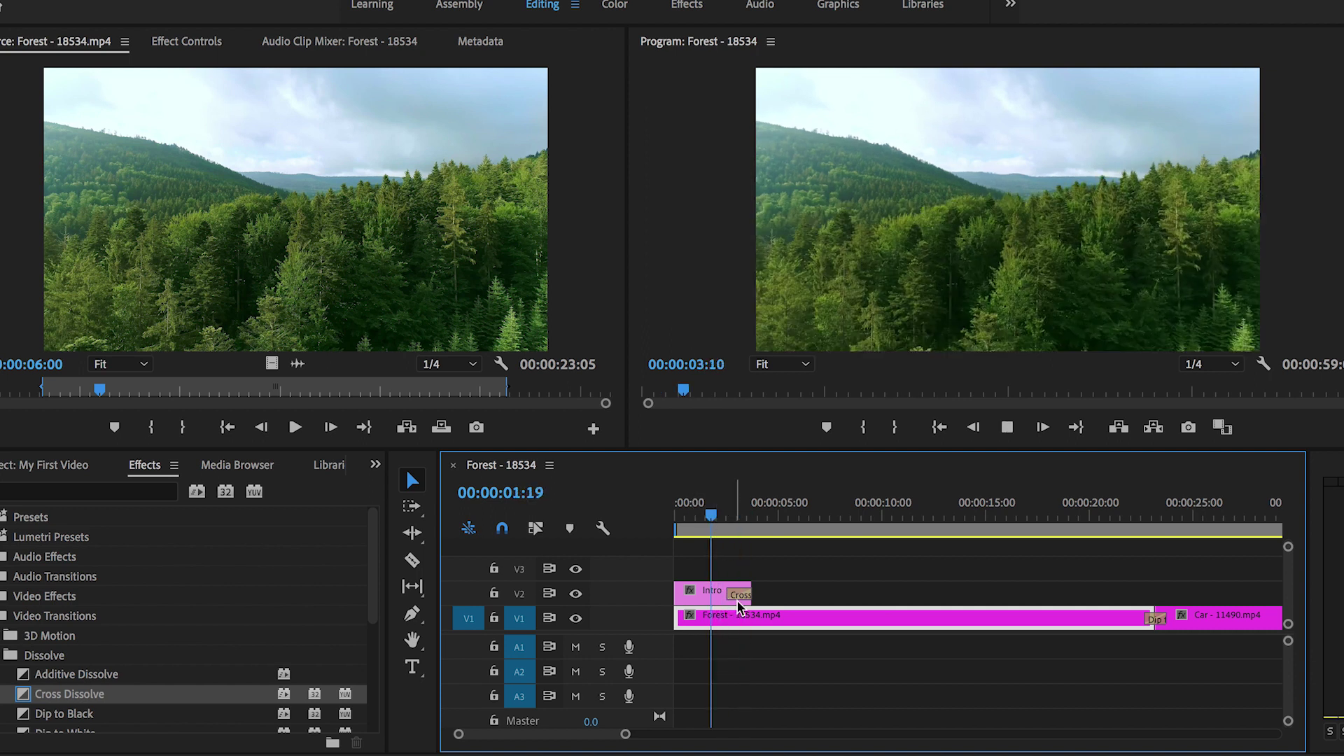
key(space)
mouse_move(712, 513)
mouse_down()
mouse_move(745, 516)
mouse_move(714, 518)
mouse_up()
click(741, 518)
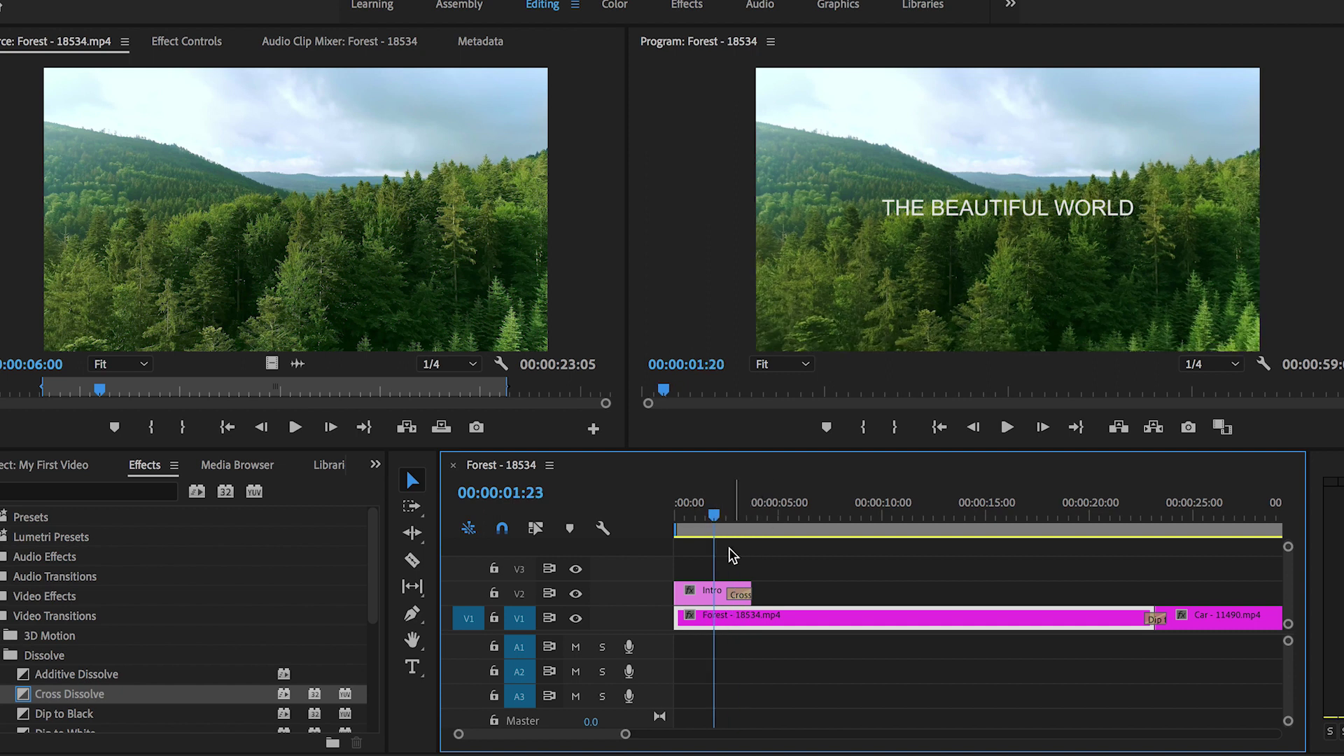
- Compare playback of the Intro title's ending with and without its Cross Dissolve on V2
key(space)
mouse_move(711, 517)
mouse_down()
mouse_move(737, 511)
mouse_move(714, 517)
mouse_up()
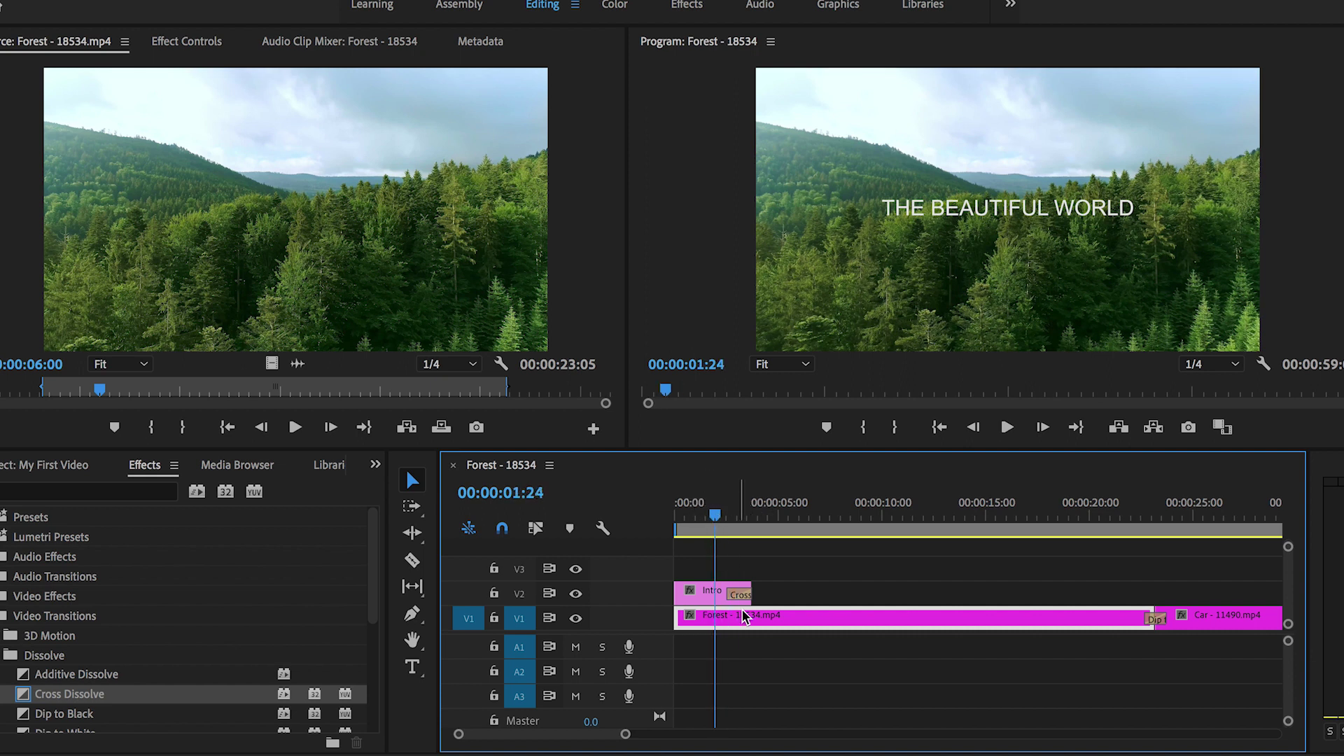
click(741, 596)
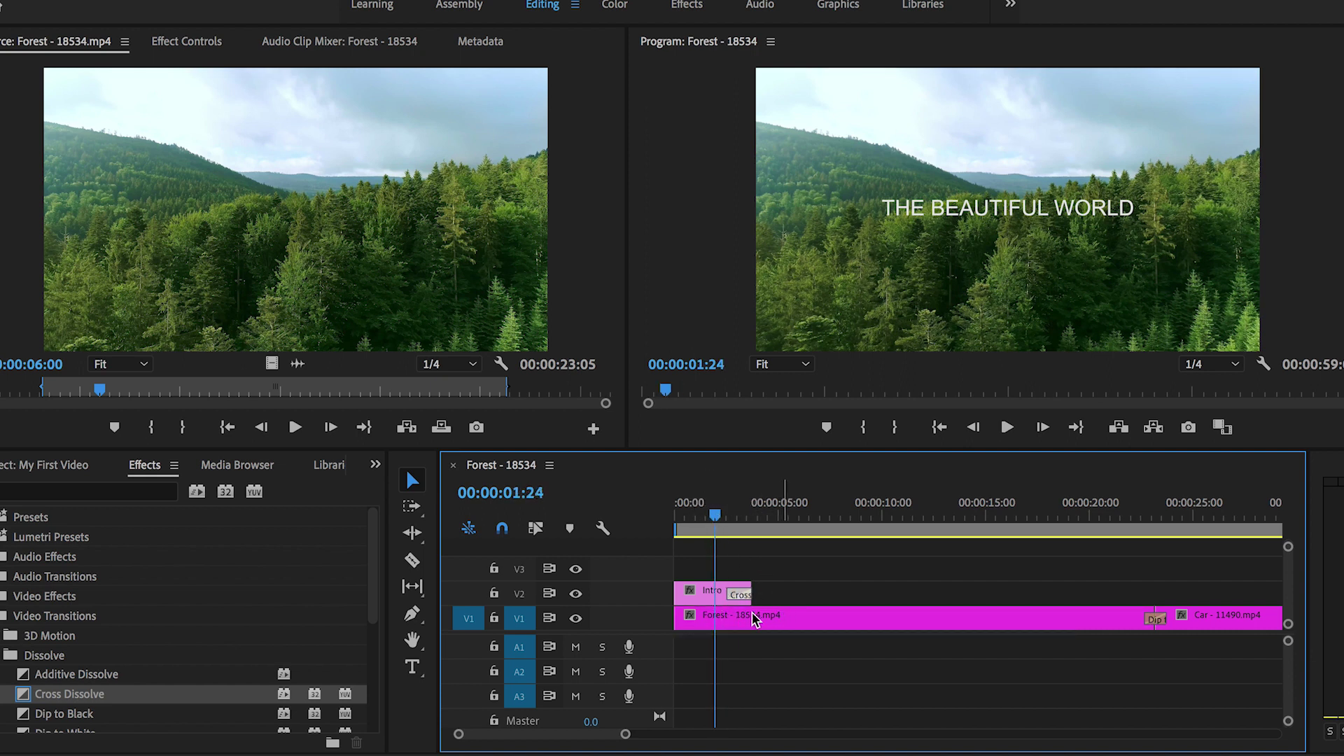
drag(729, 528, 760, 517)
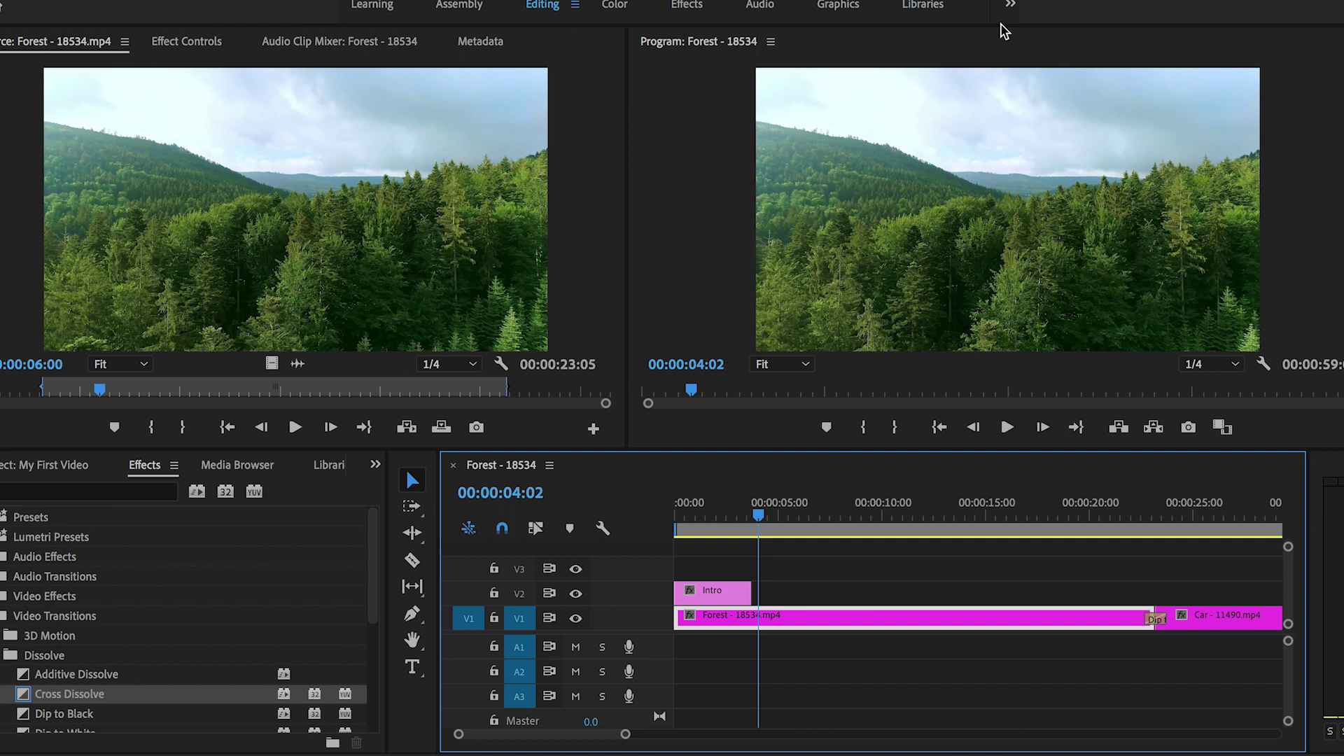
drag(746, 514, 712, 522)
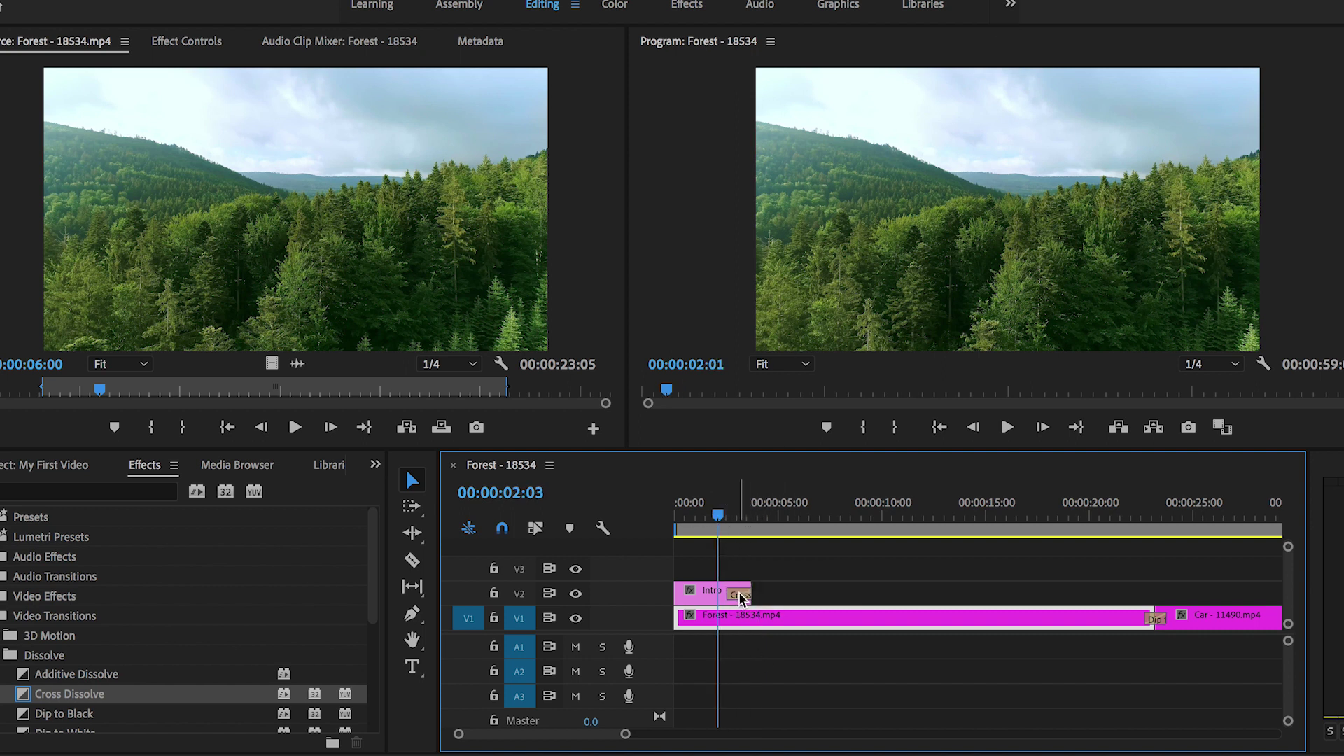
key(space)
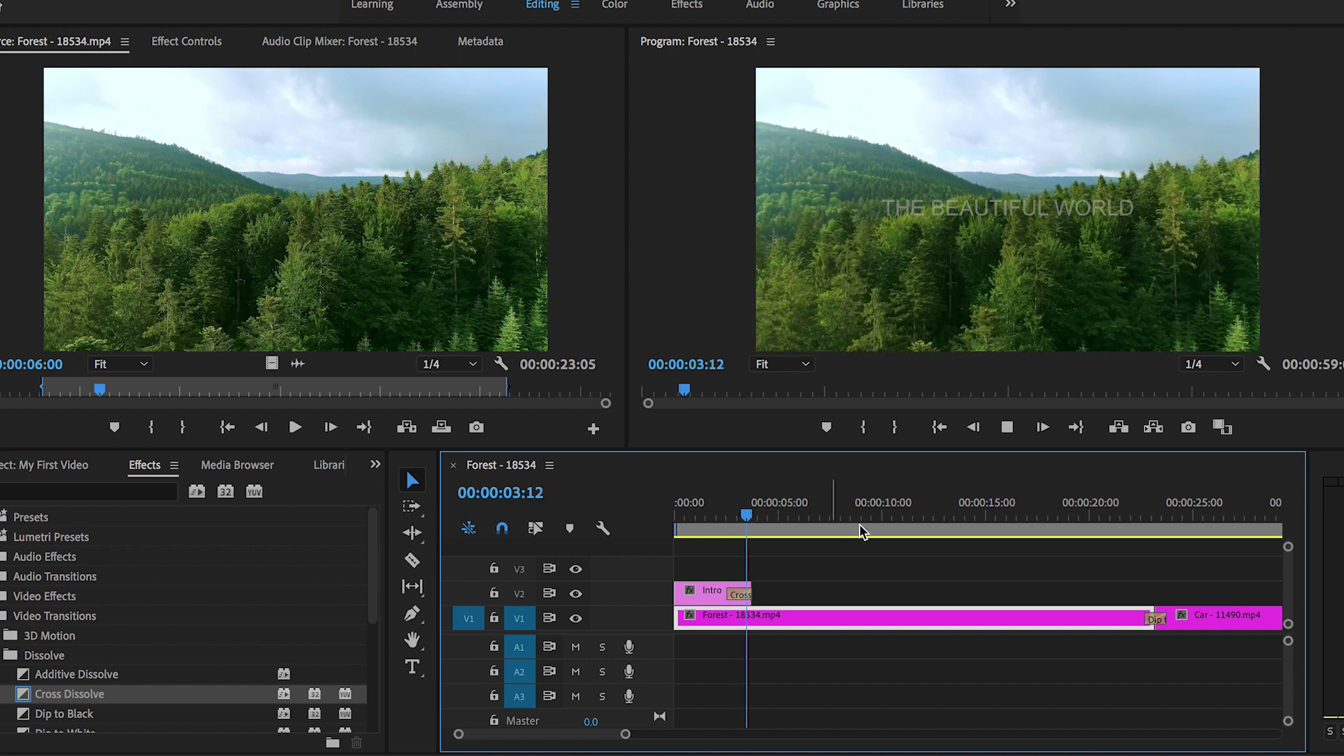
- Delete the Cross Dissolve from the end of the Intro title on V2 and play back the title's ending
click(740, 594)
key(Delete)
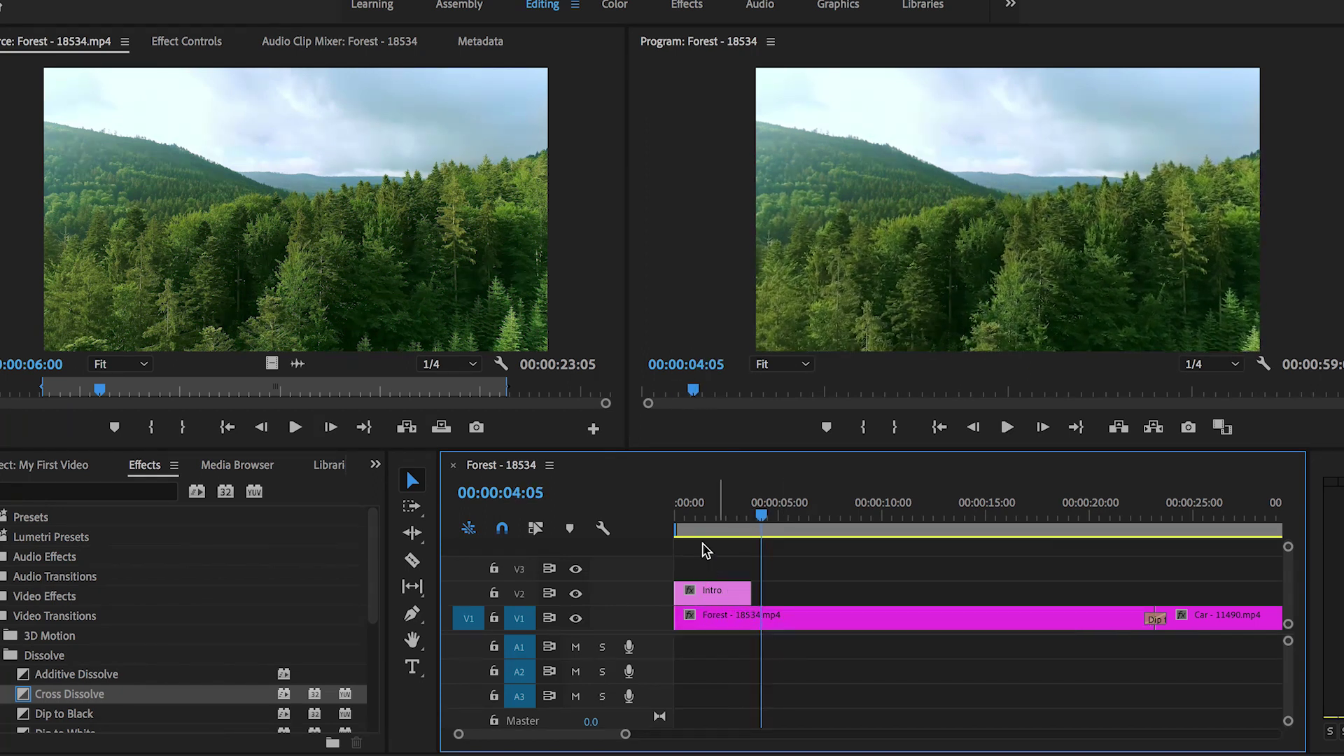
click(722, 522)
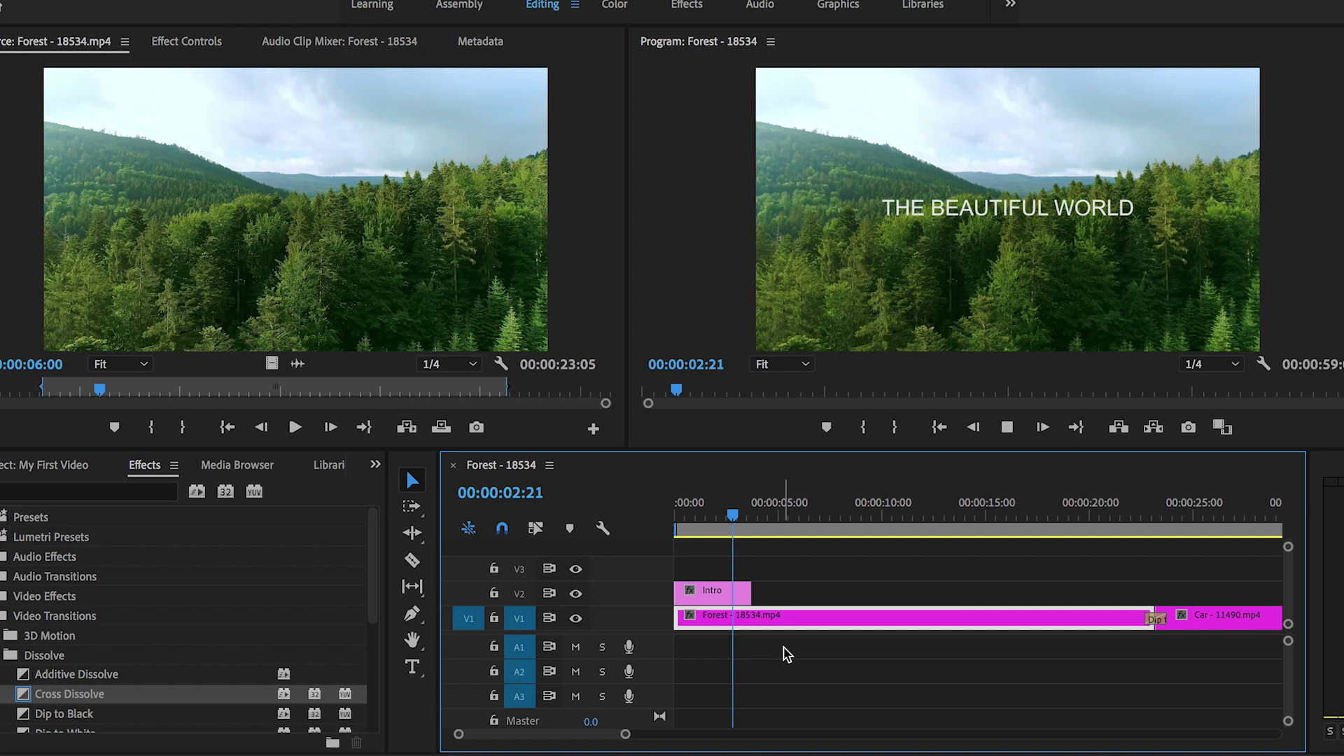
key(space)
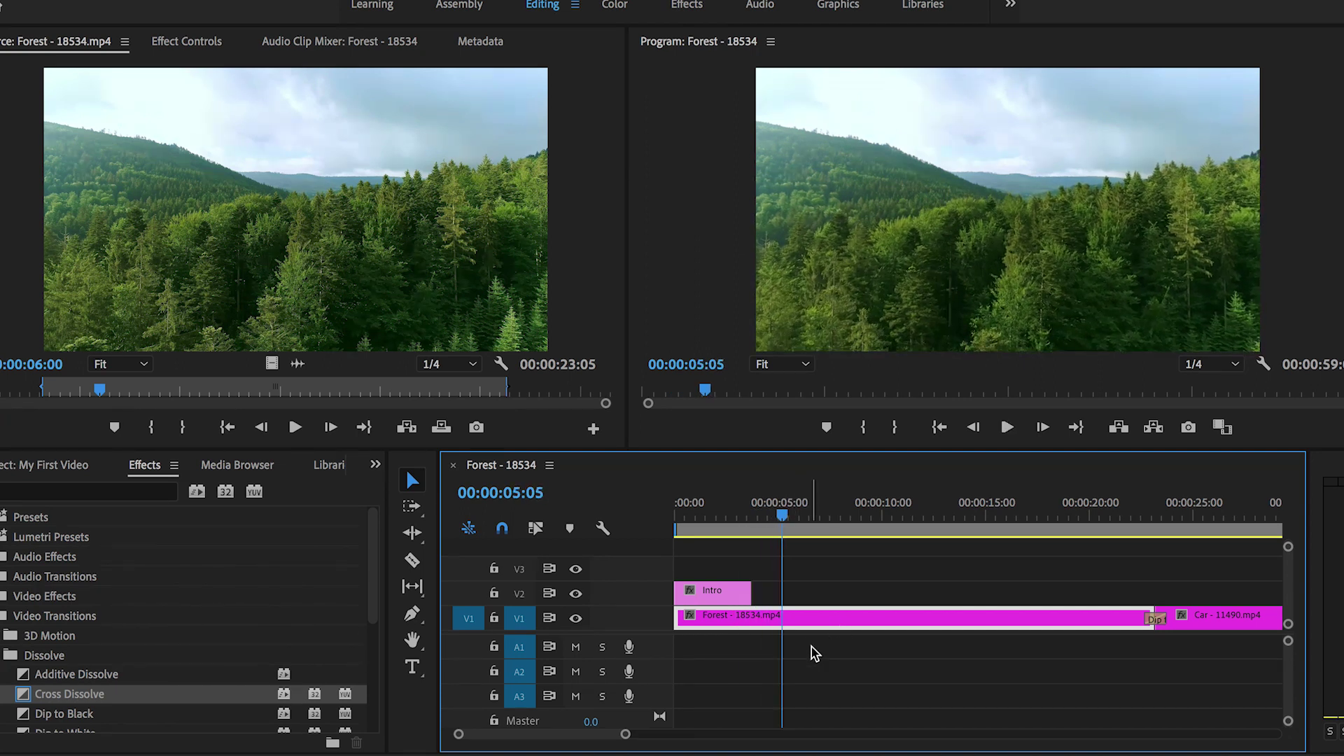
- Scrub through the Forest, Car and Lake clips to review the whole sequence
key(minus)
key(minus)
key(minus)
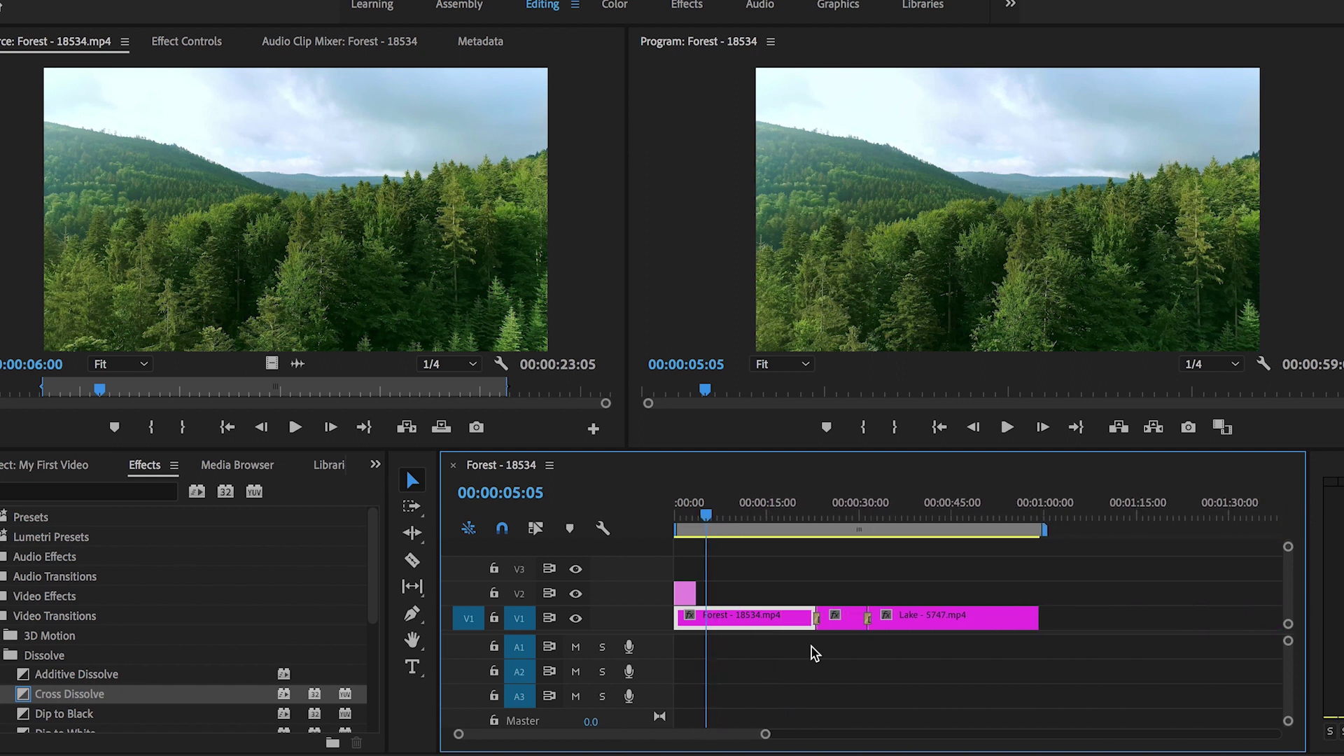
key(minus)
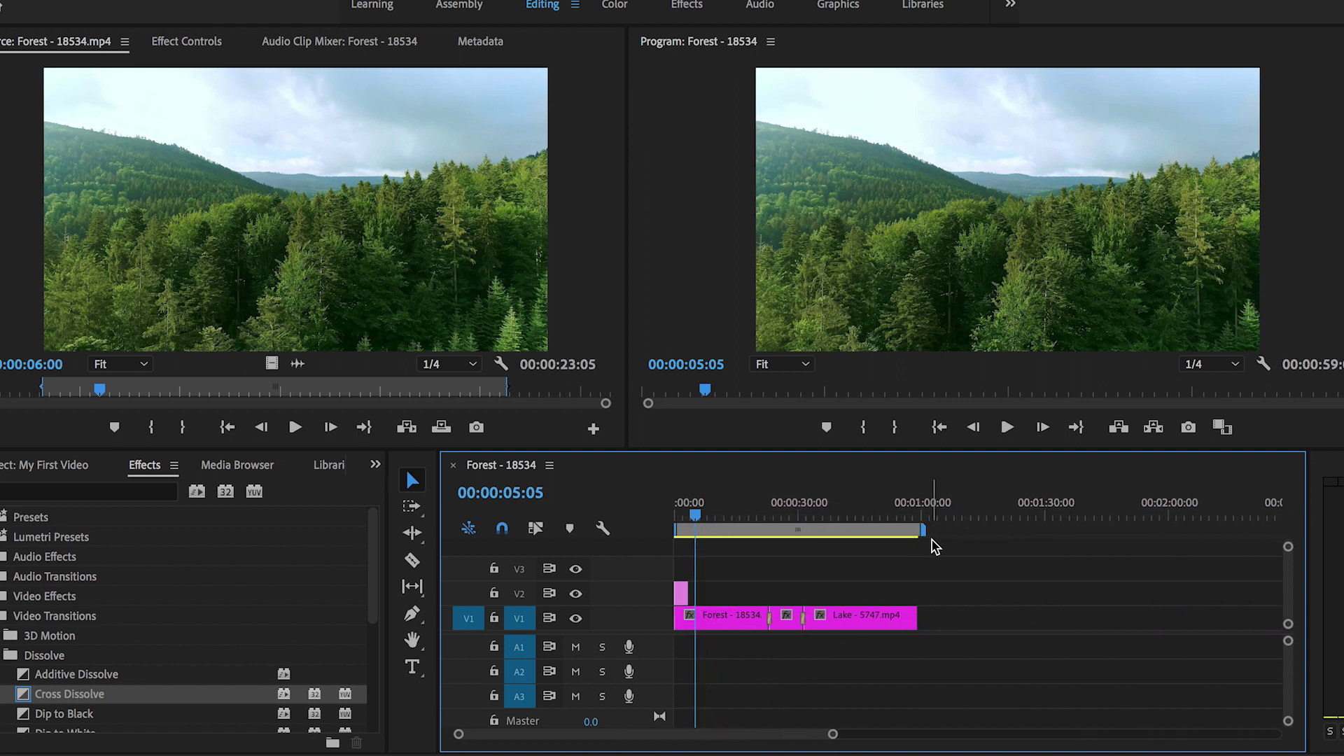
drag(717, 513, 782, 515)
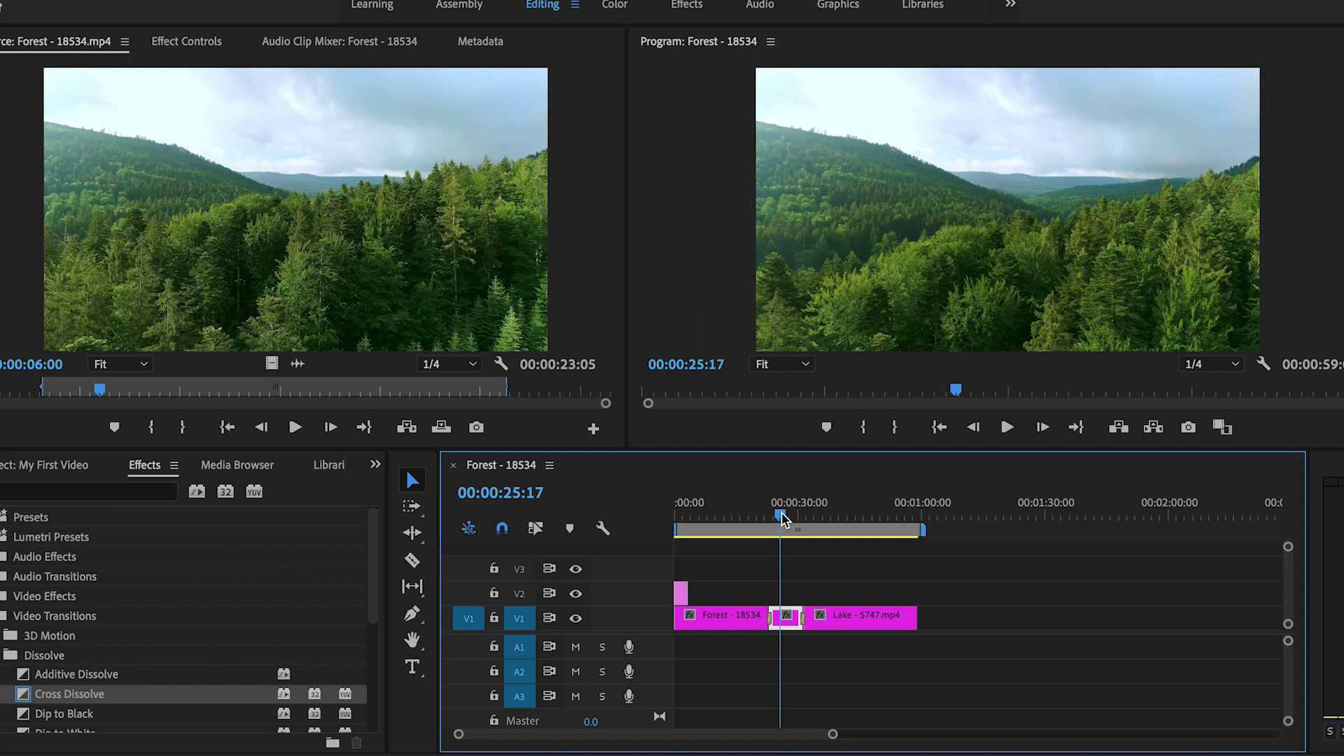
mouse_move(781, 514)
mouse_down()
mouse_move(839, 522)
mouse_move(796, 518)
mouse_up()
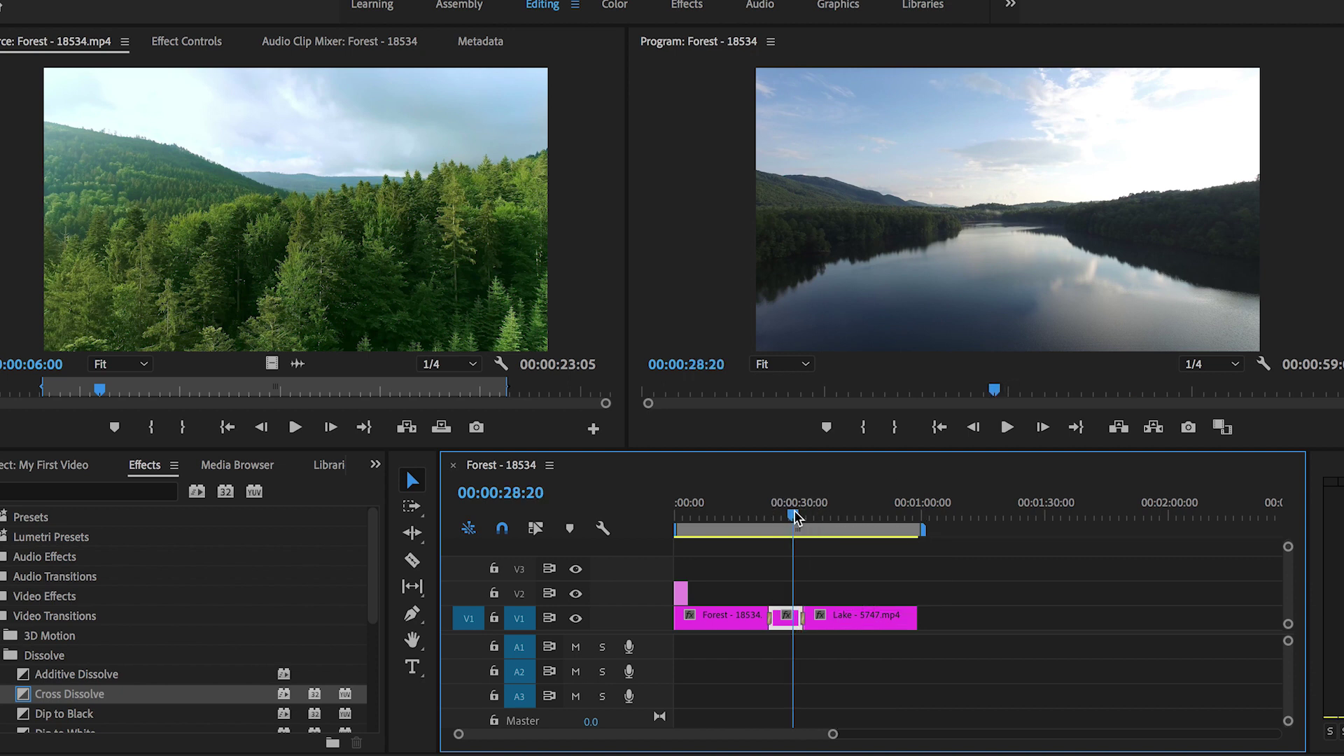
drag(796, 518, 871, 511)
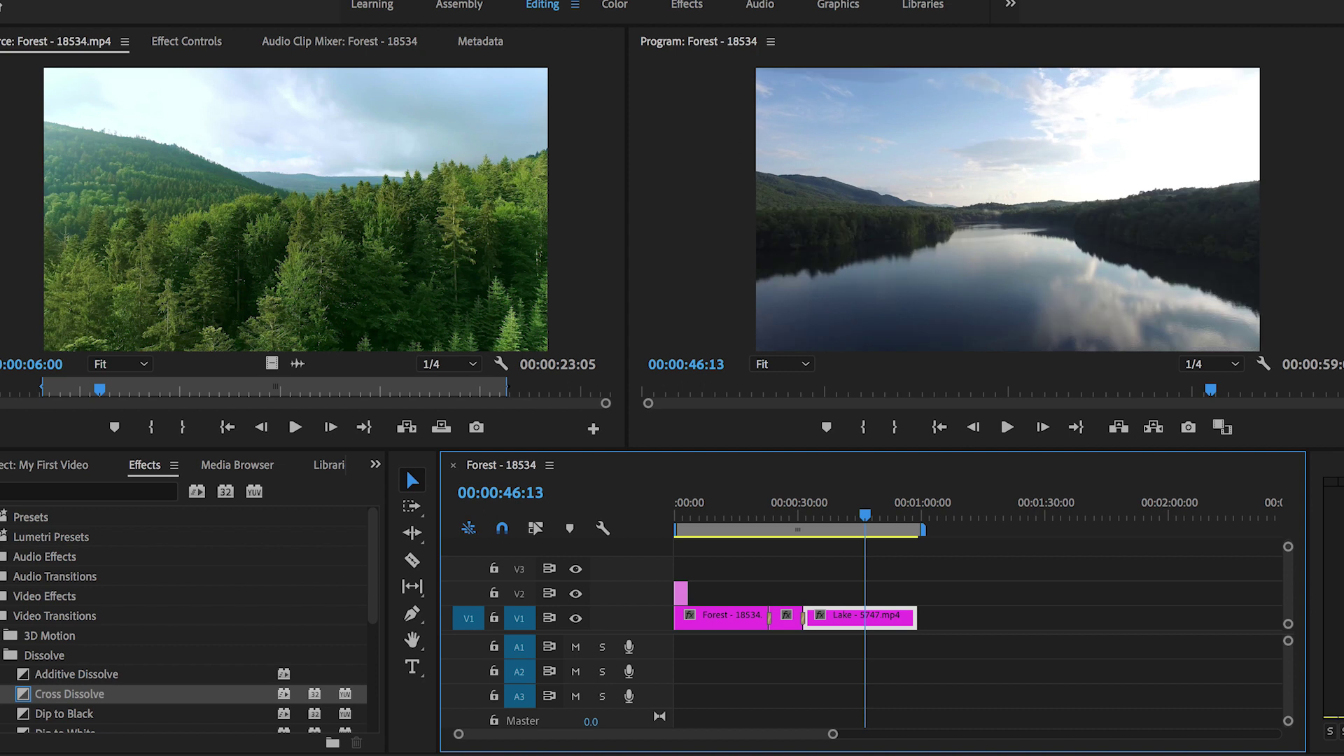
- Save the project and open the media export settings for the sequence
click(126, 0)
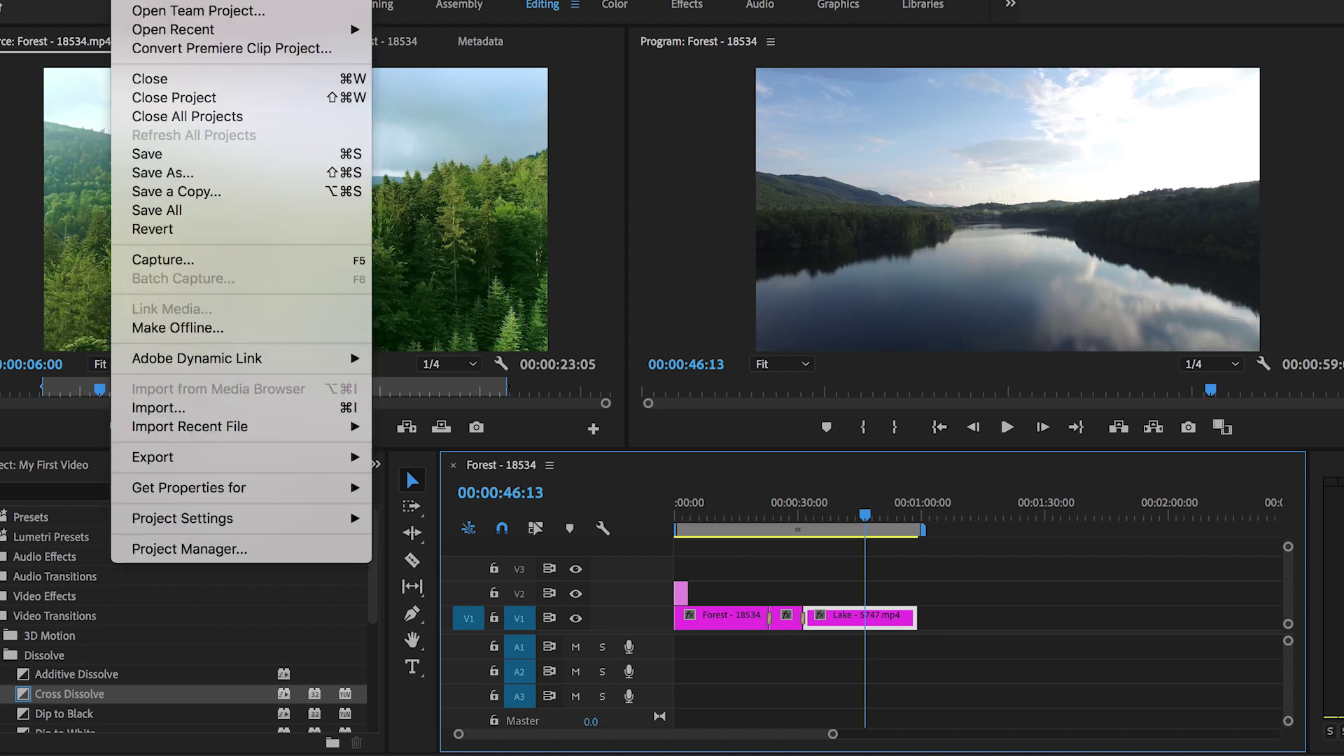
click(178, 160)
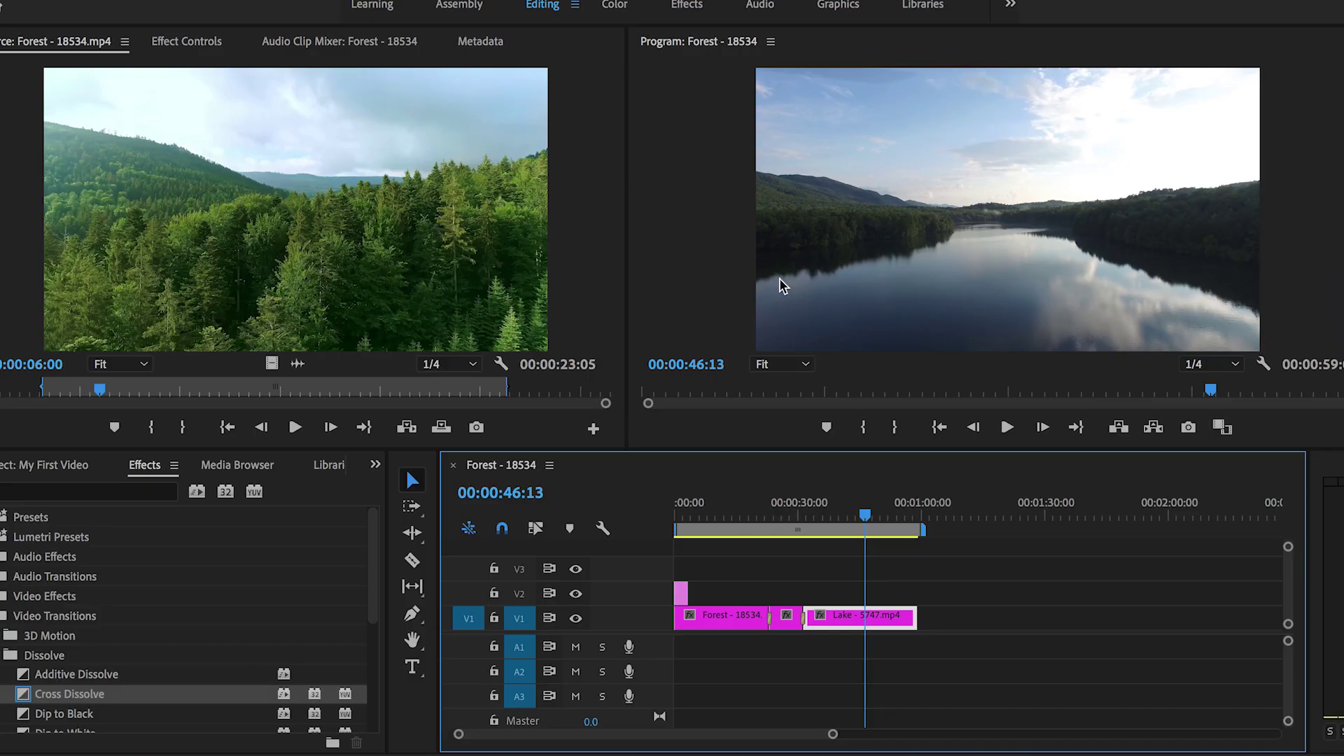
click(126, 0)
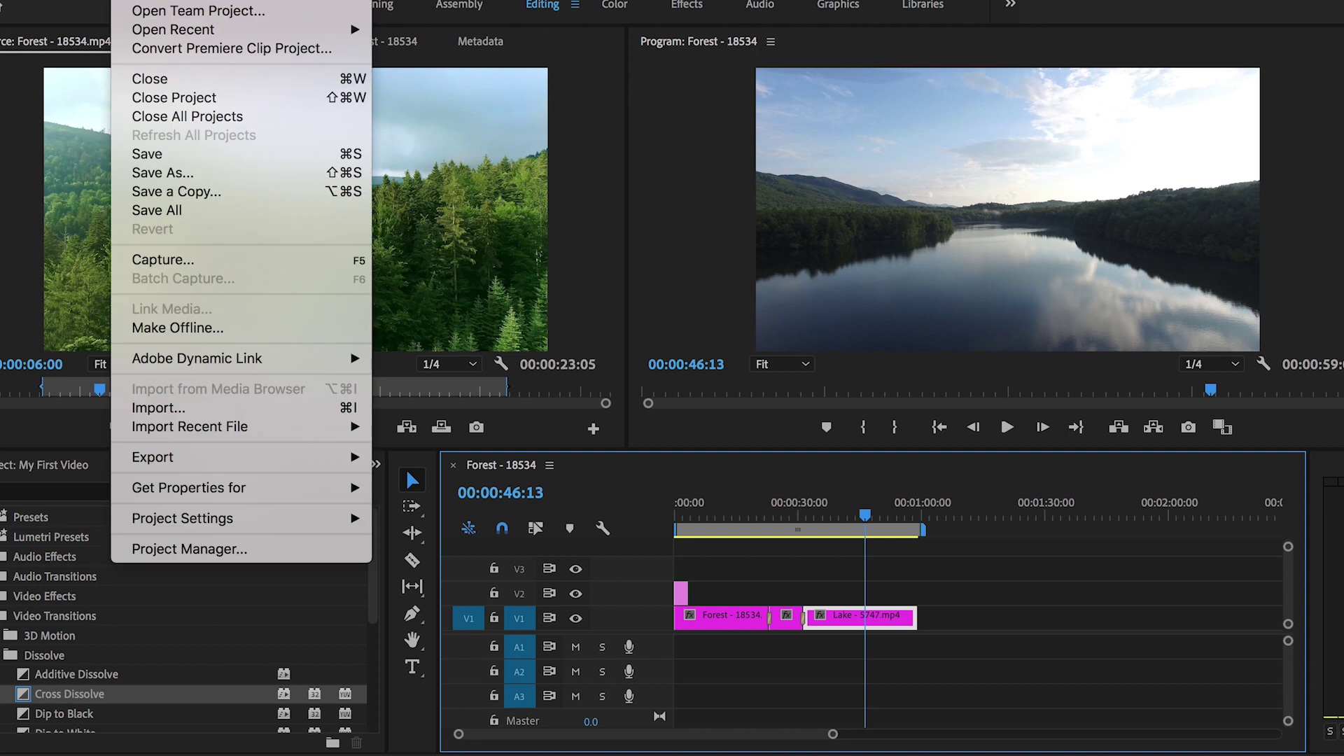
mouse_move(338, 460)
click(429, 459)
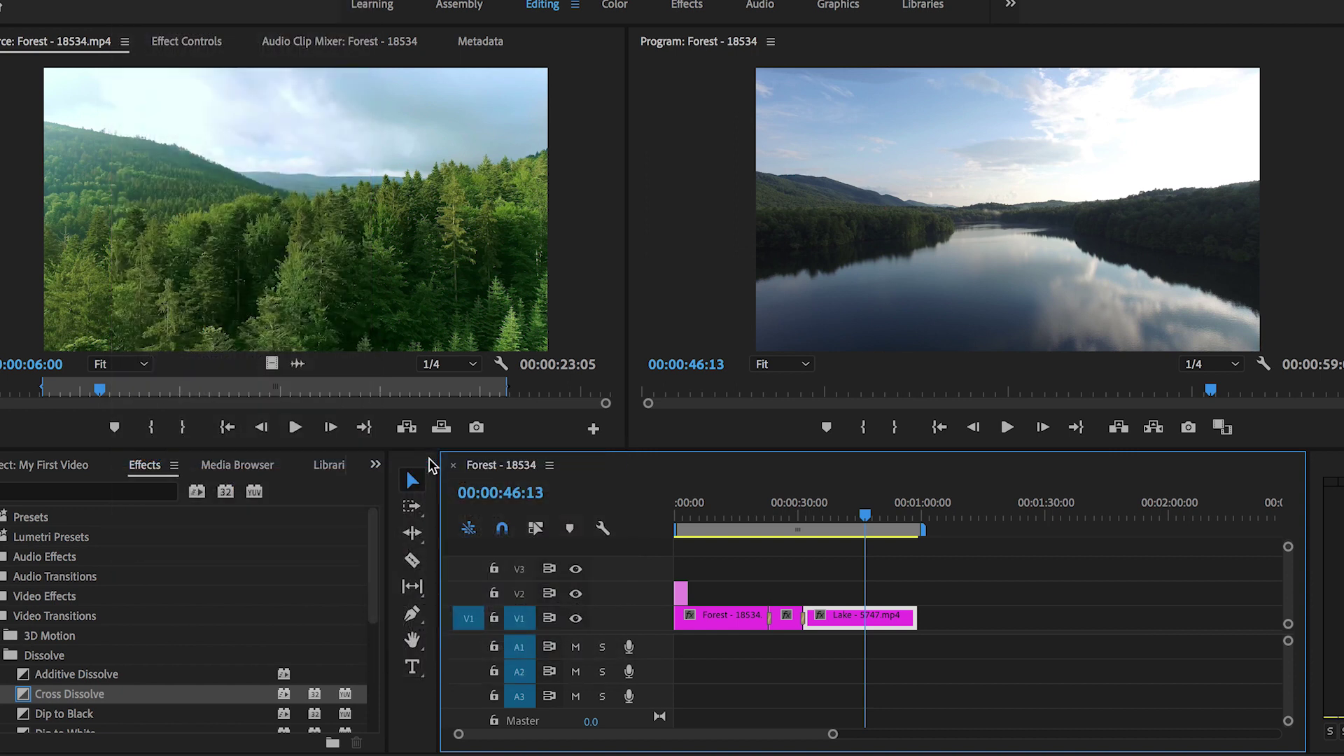
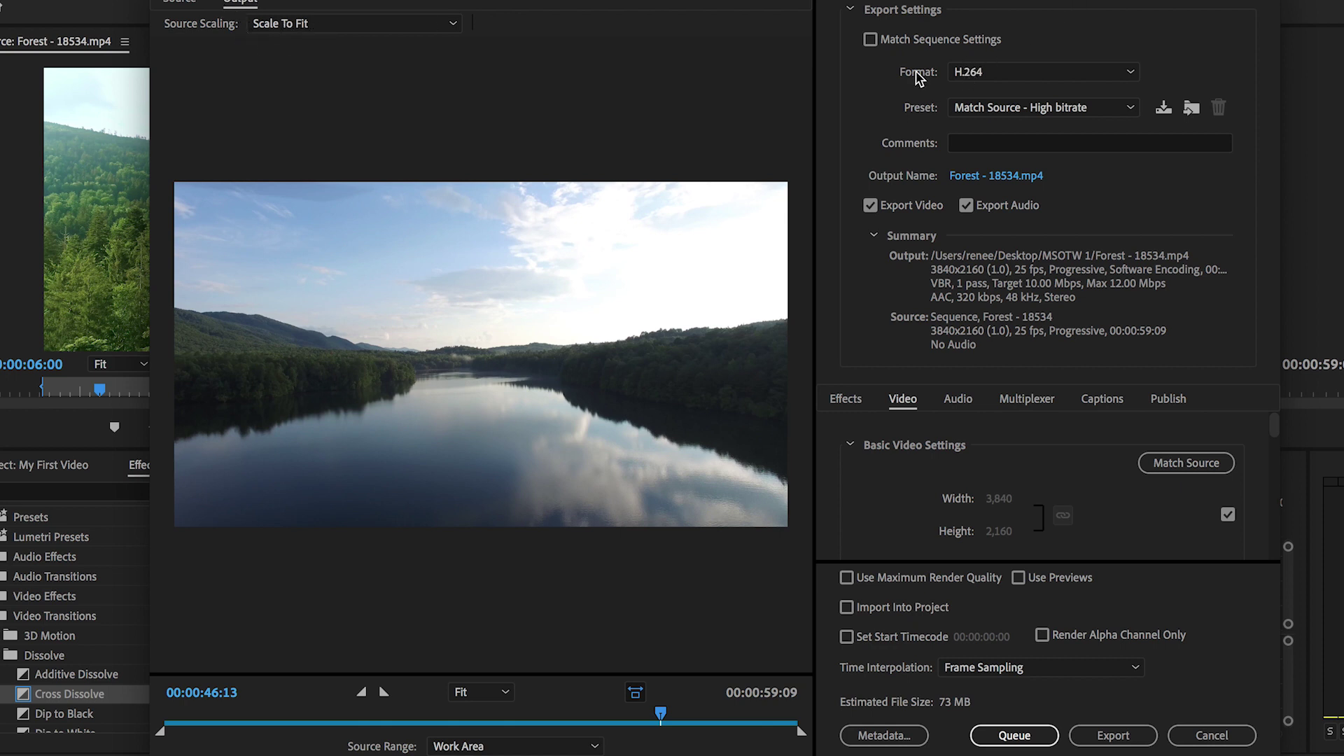
- Try JPEG as the export format for the sequence
click(1002, 73)
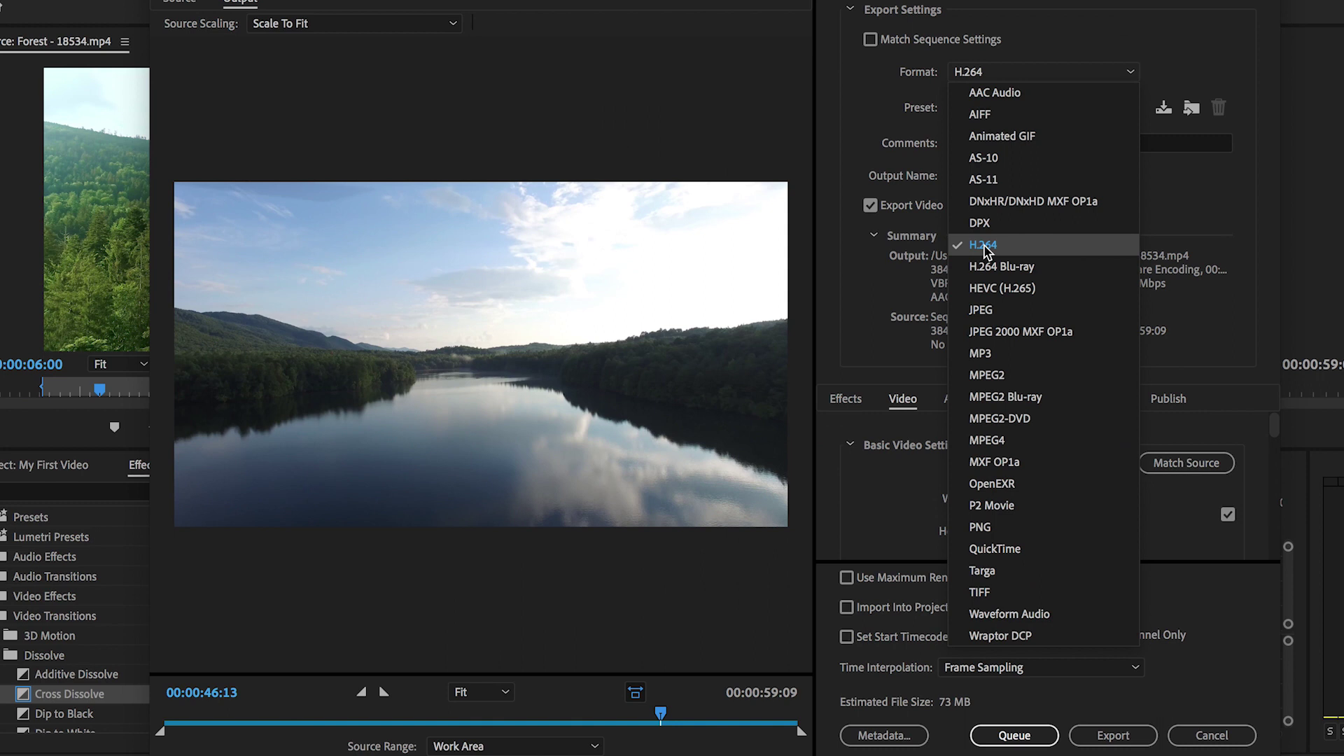
click(994, 247)
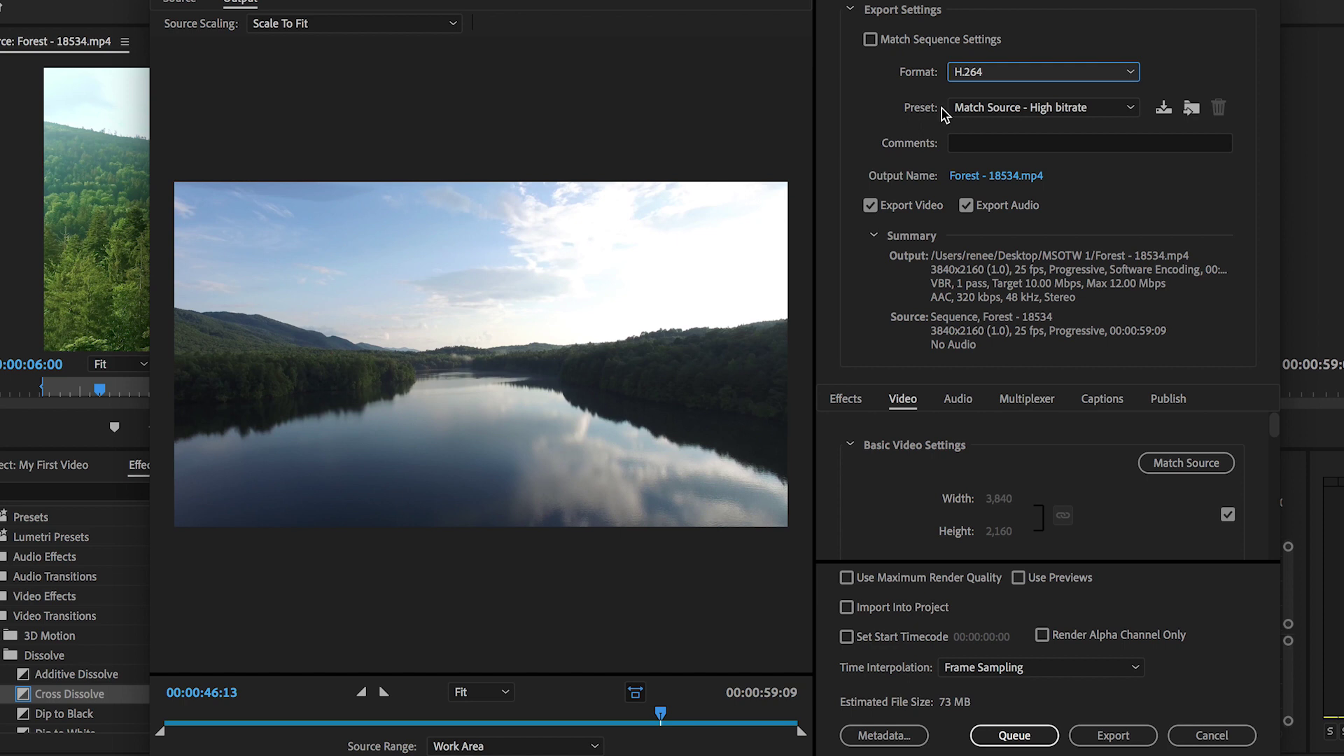
click(1002, 74)
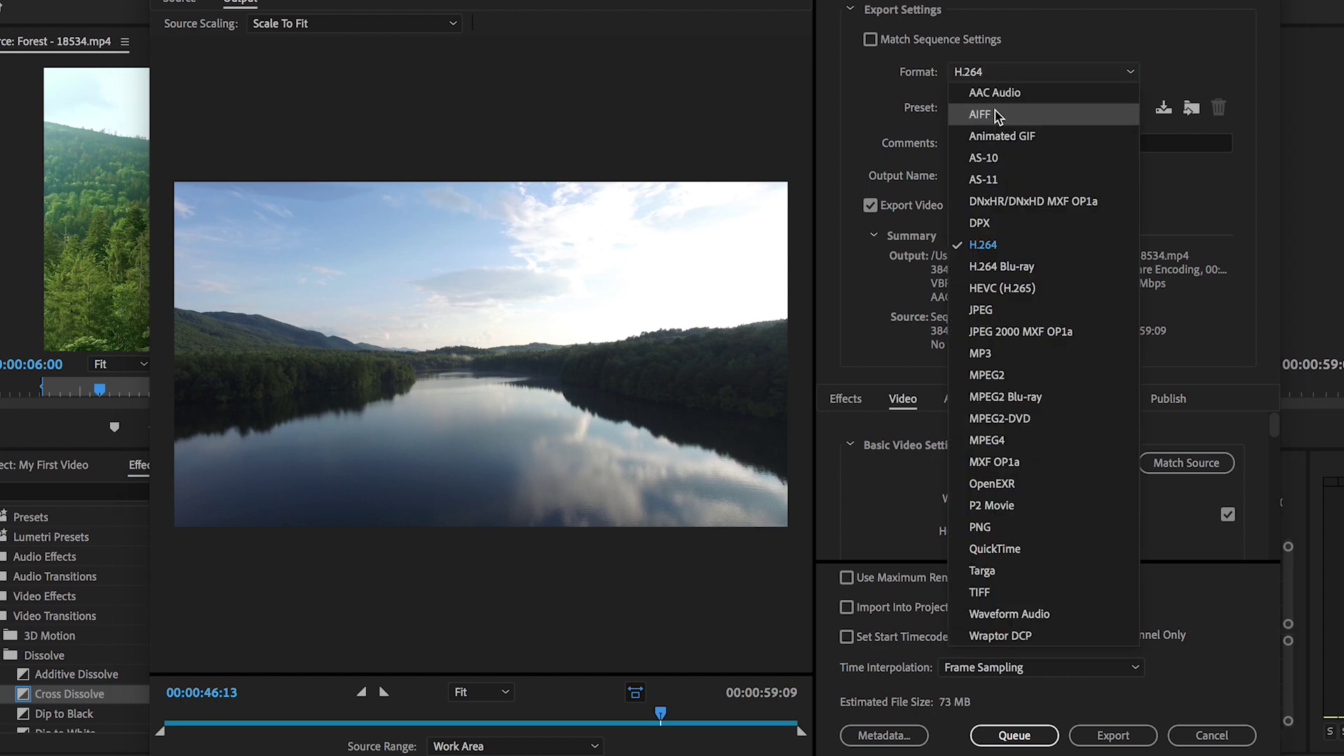
click(1022, 309)
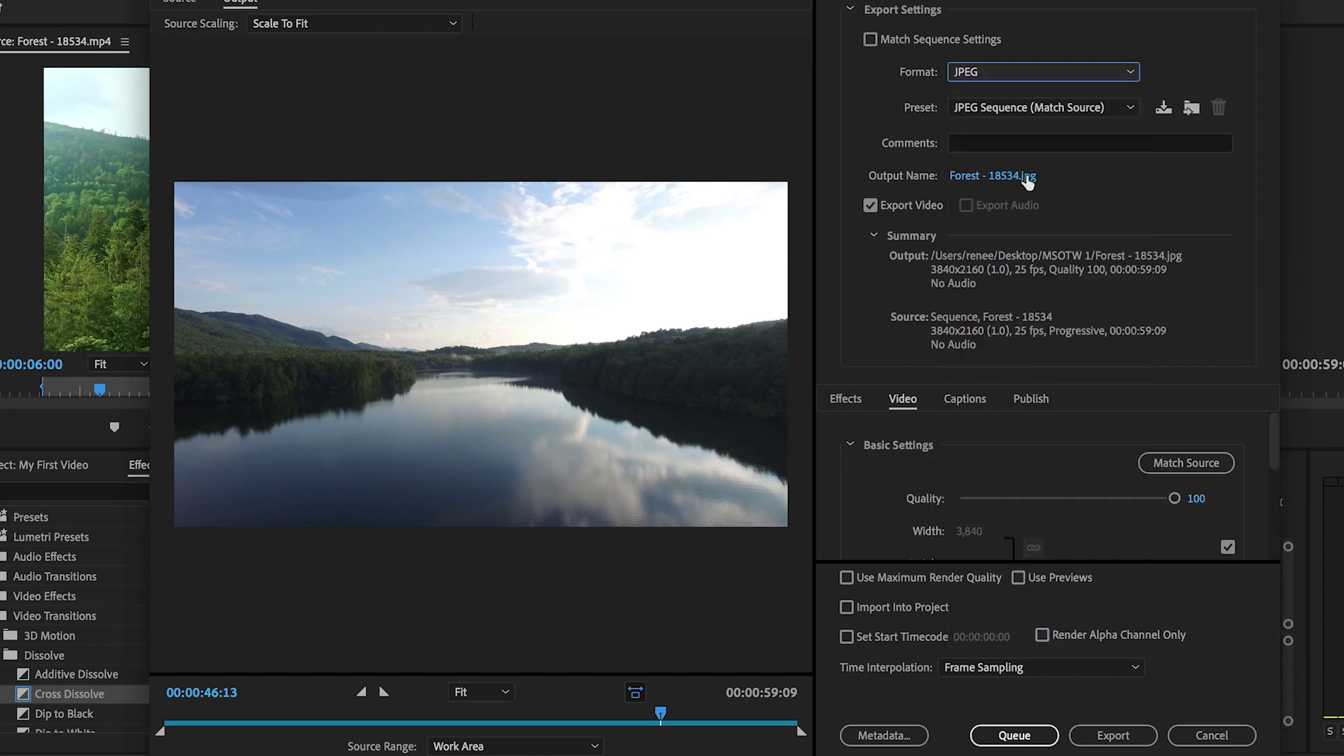
- Set the export format to H.264 with the Match Source - High bitrate preset
click(1022, 66)
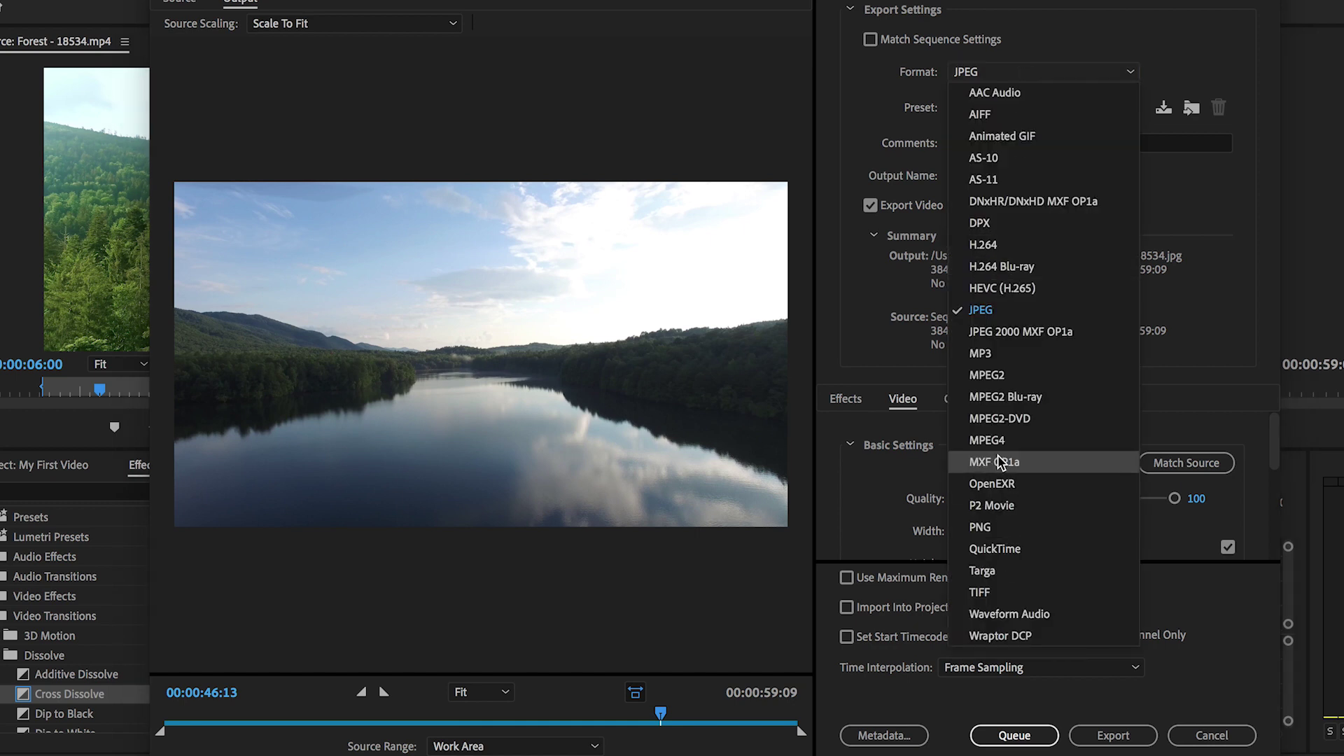
click(1001, 248)
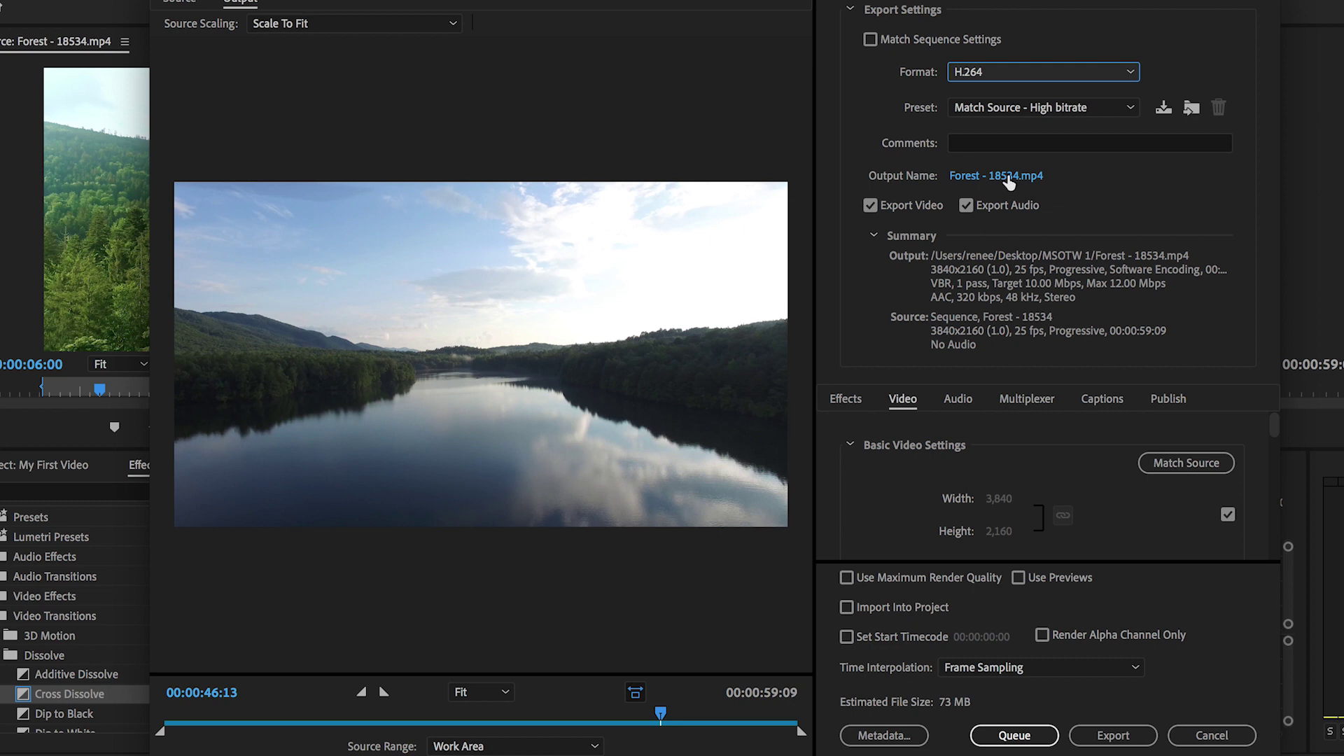
click(984, 109)
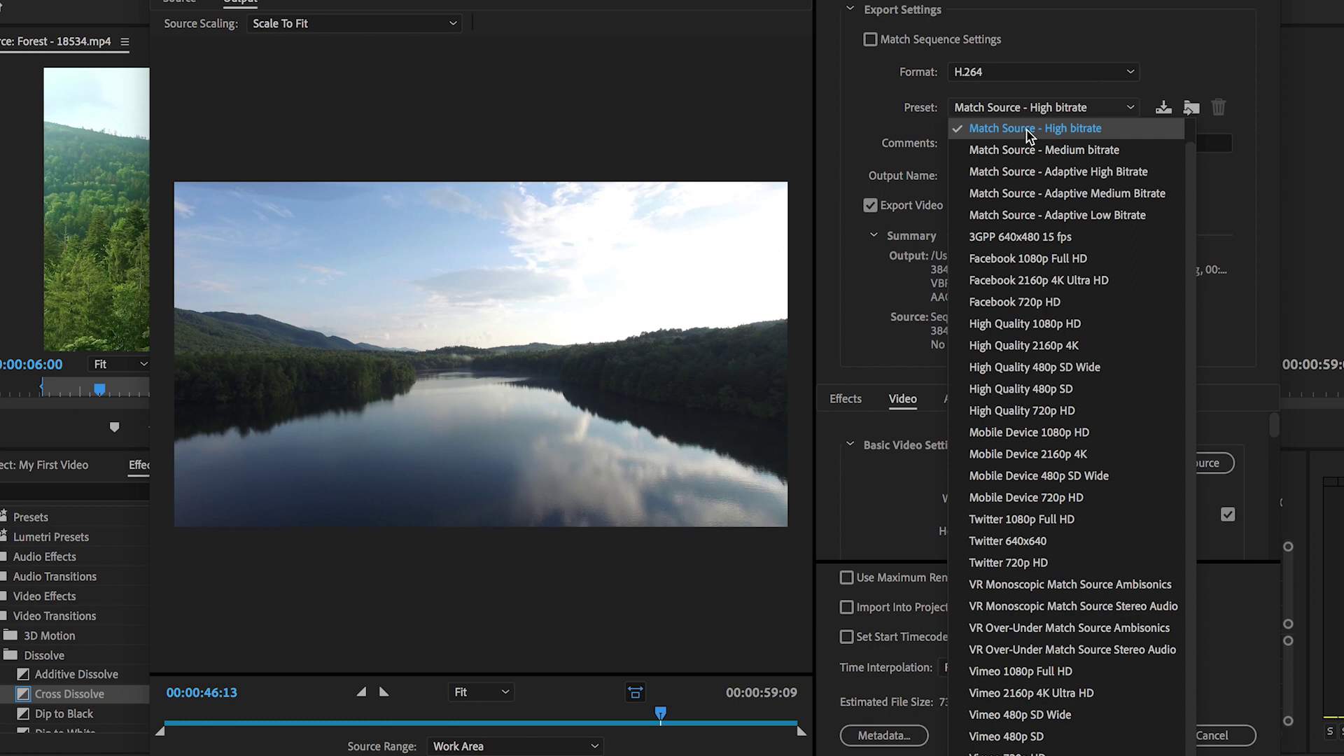
click(1079, 132)
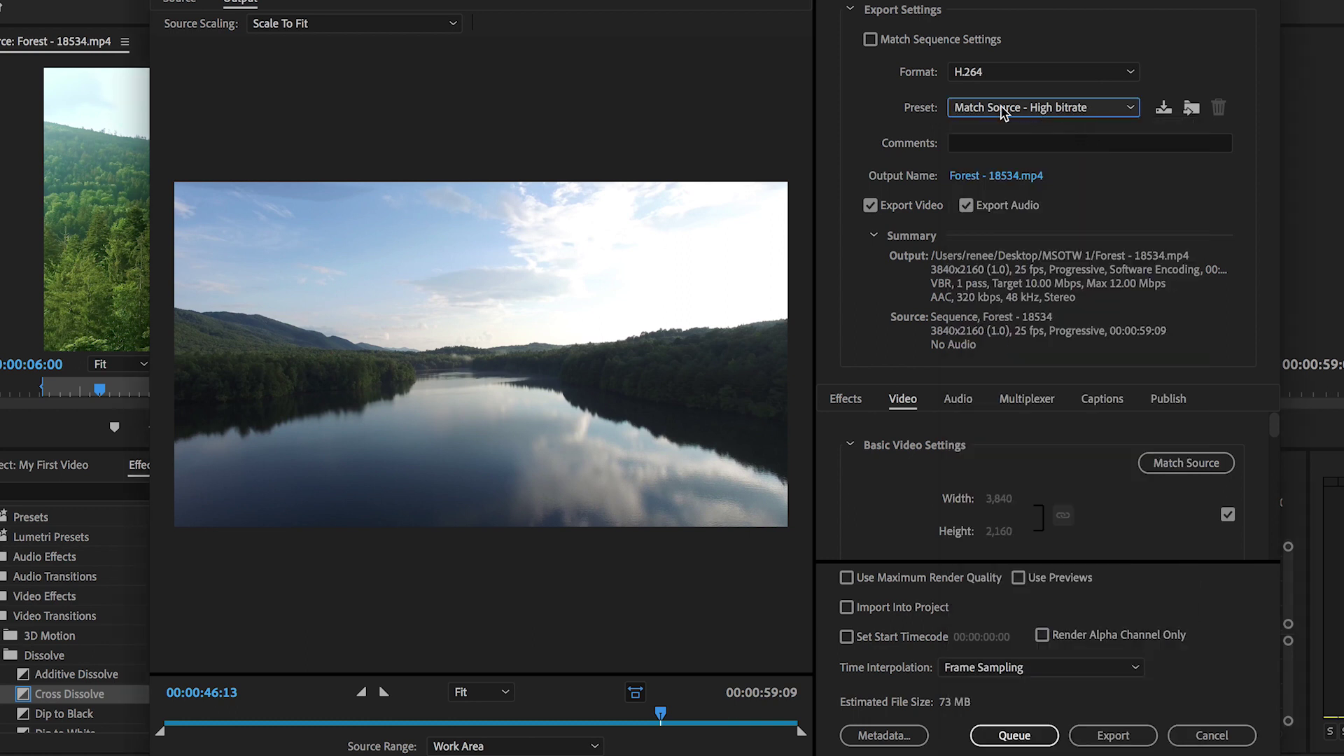
- Name the export output file MyFirstVideo.mp4 and save it in the MSOTW 1 folder
click(975, 184)
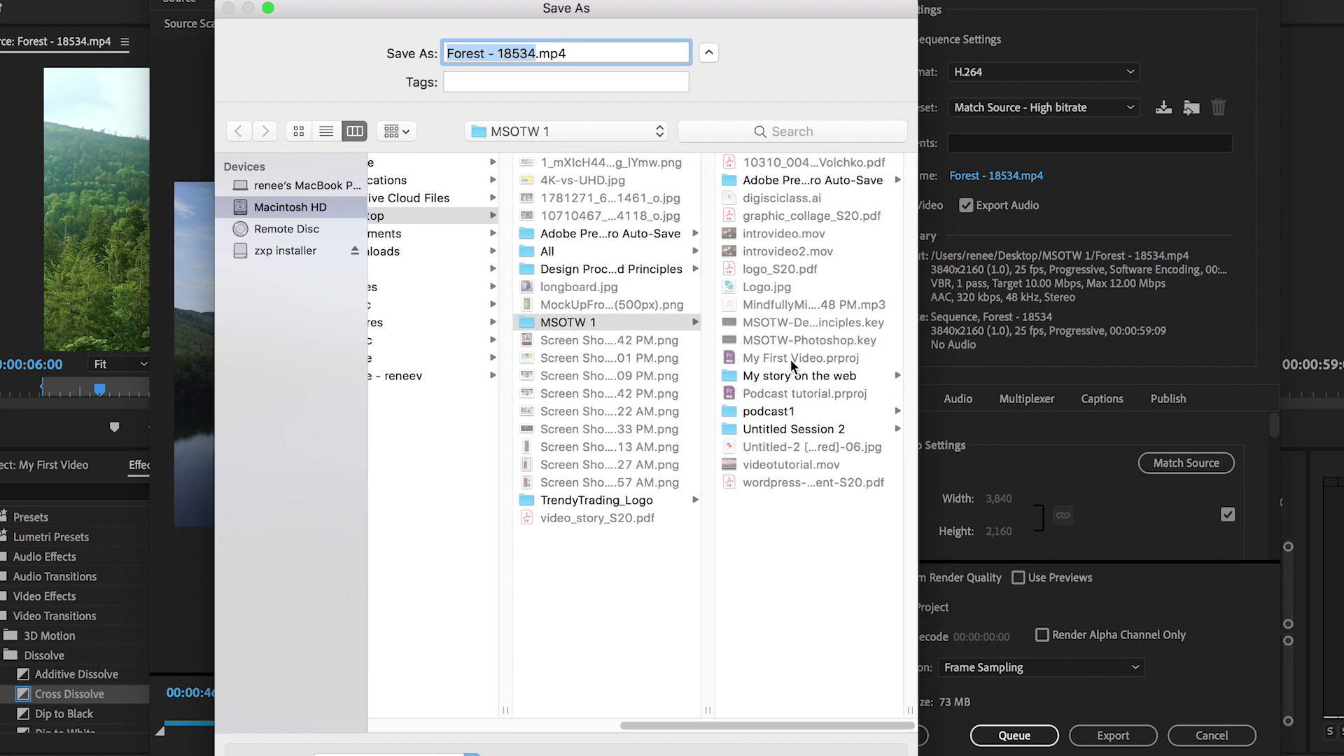
click(788, 359)
click(499, 53)
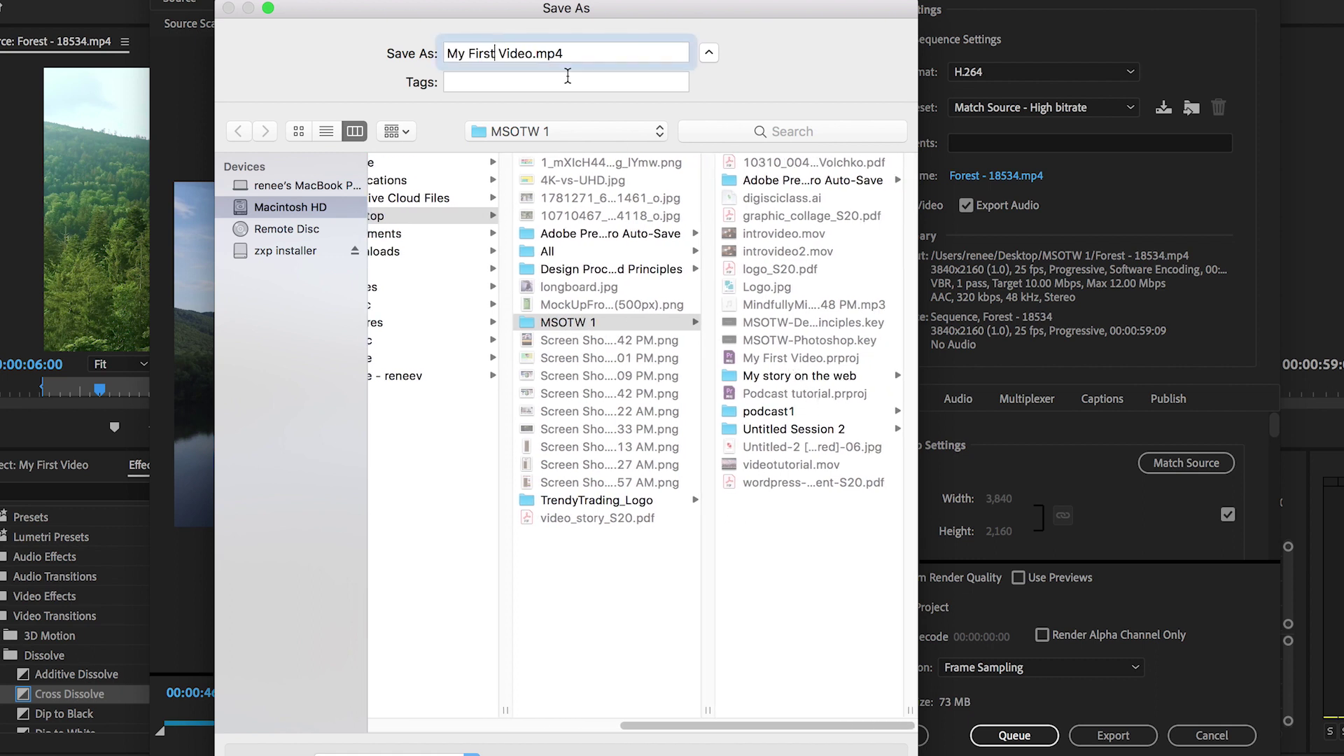
key(BackSpace)
key(Left)
key(Left)
key(Left)
key(Left)
key(Left)
key(BackSpace)
key(Right)
key(Right)
key(Right)
key(Right)
key(Right)
key(Right)
key(Right)
key(Right)
key(Right)
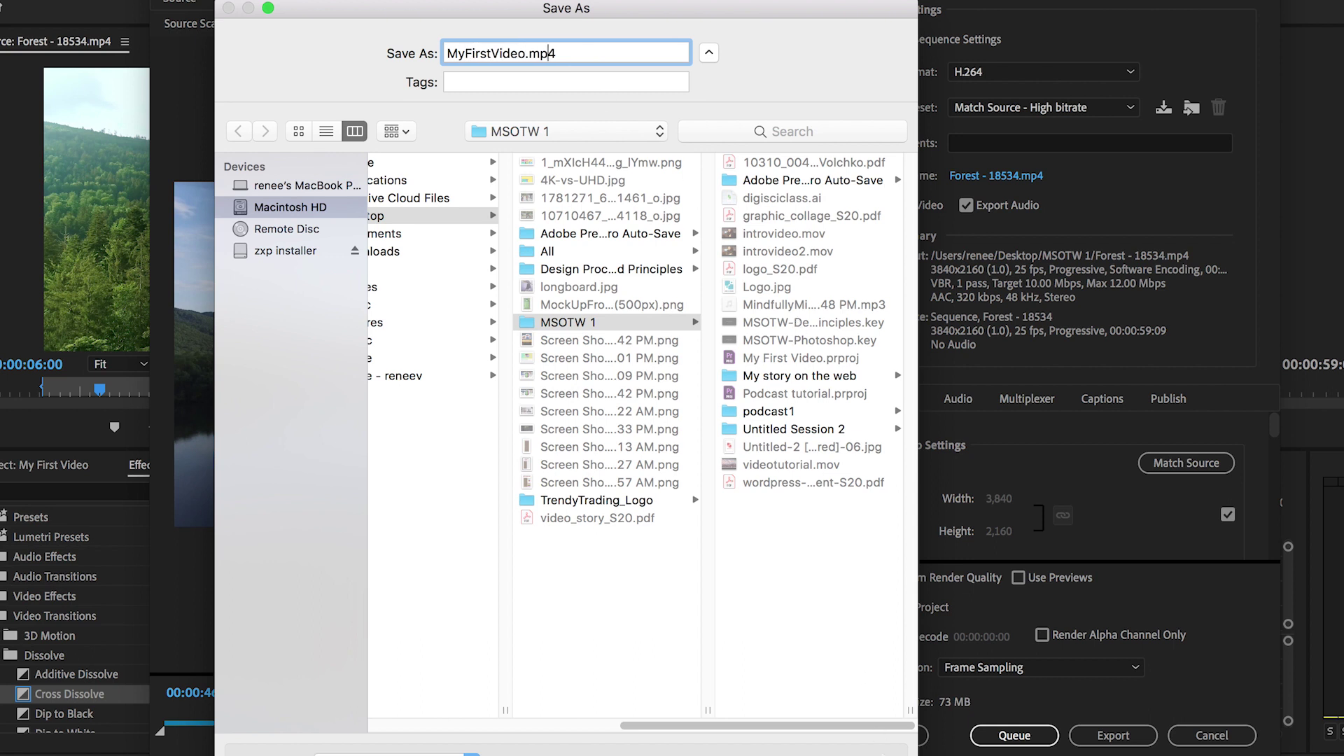
key(Return)
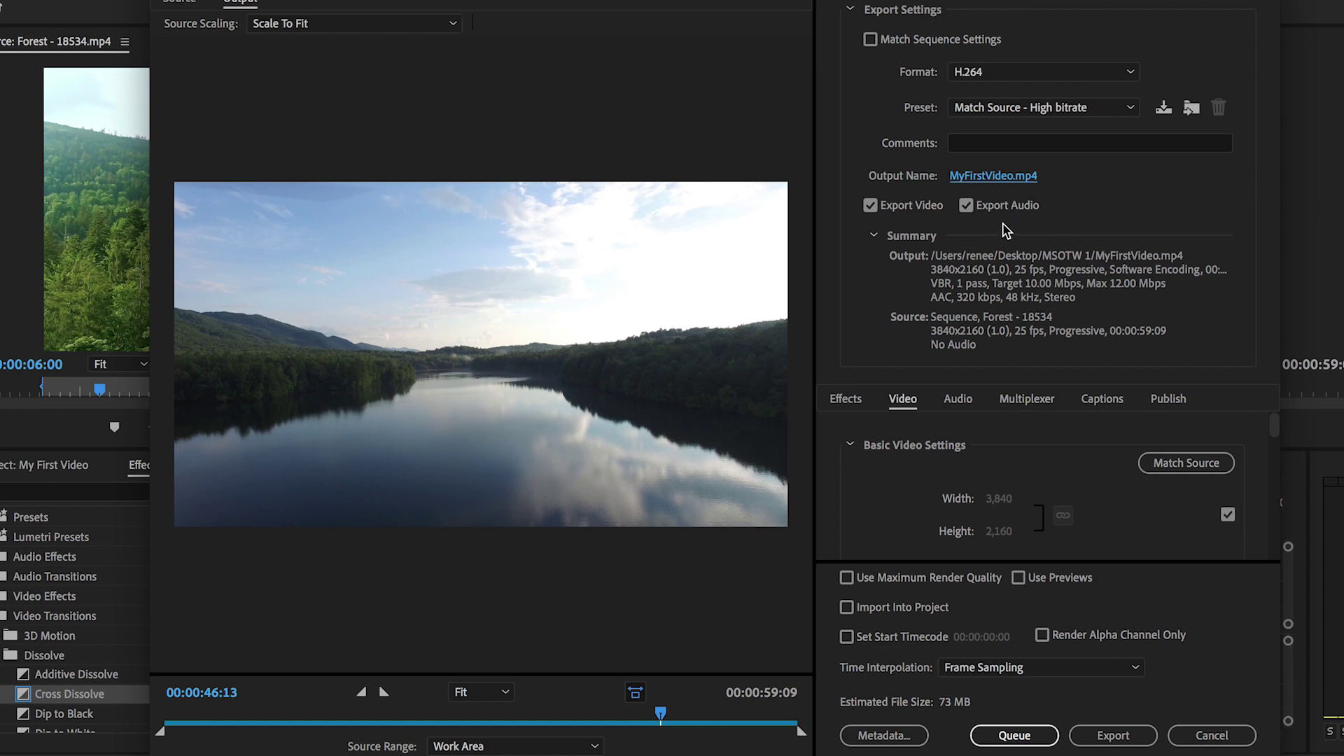
- Review the export's basic video and encoding settings and match them to the source
scroll(1043, 481, down, 3)
scroll(1045, 483, down, 6)
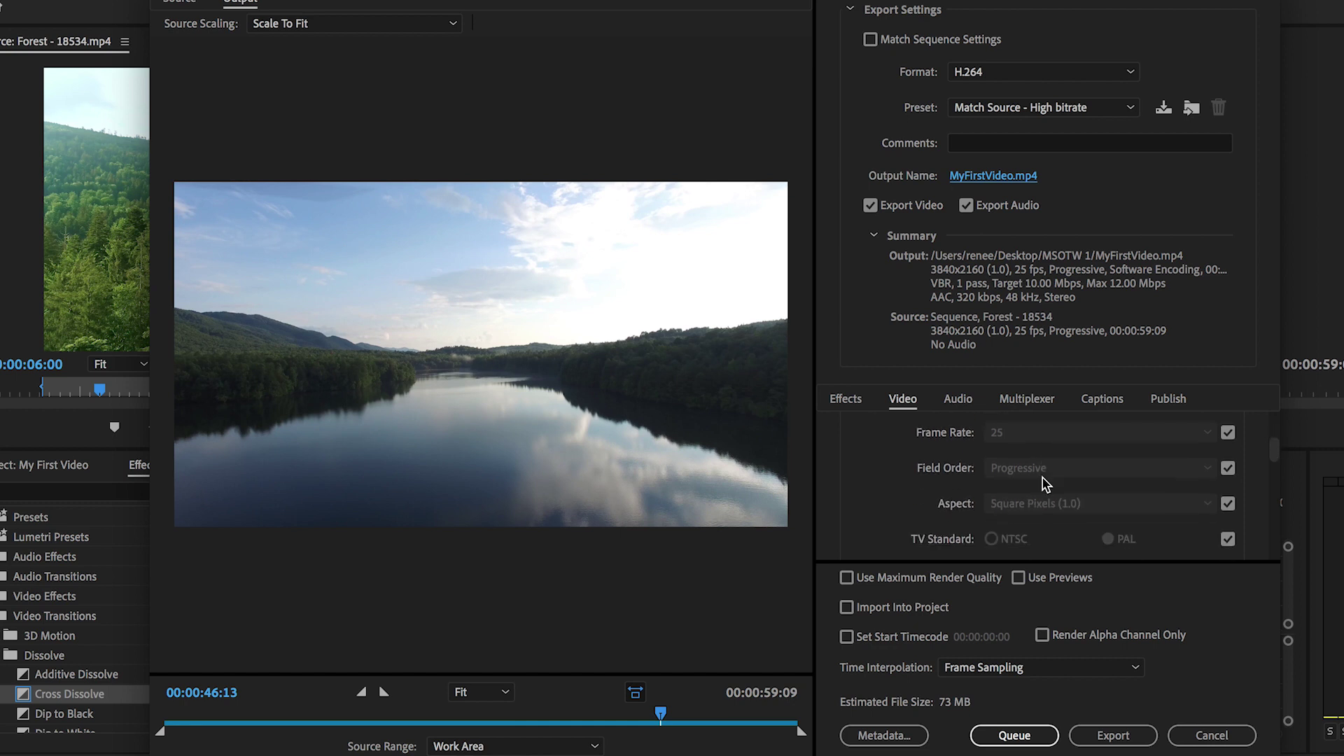
scroll(1046, 483, down, 3)
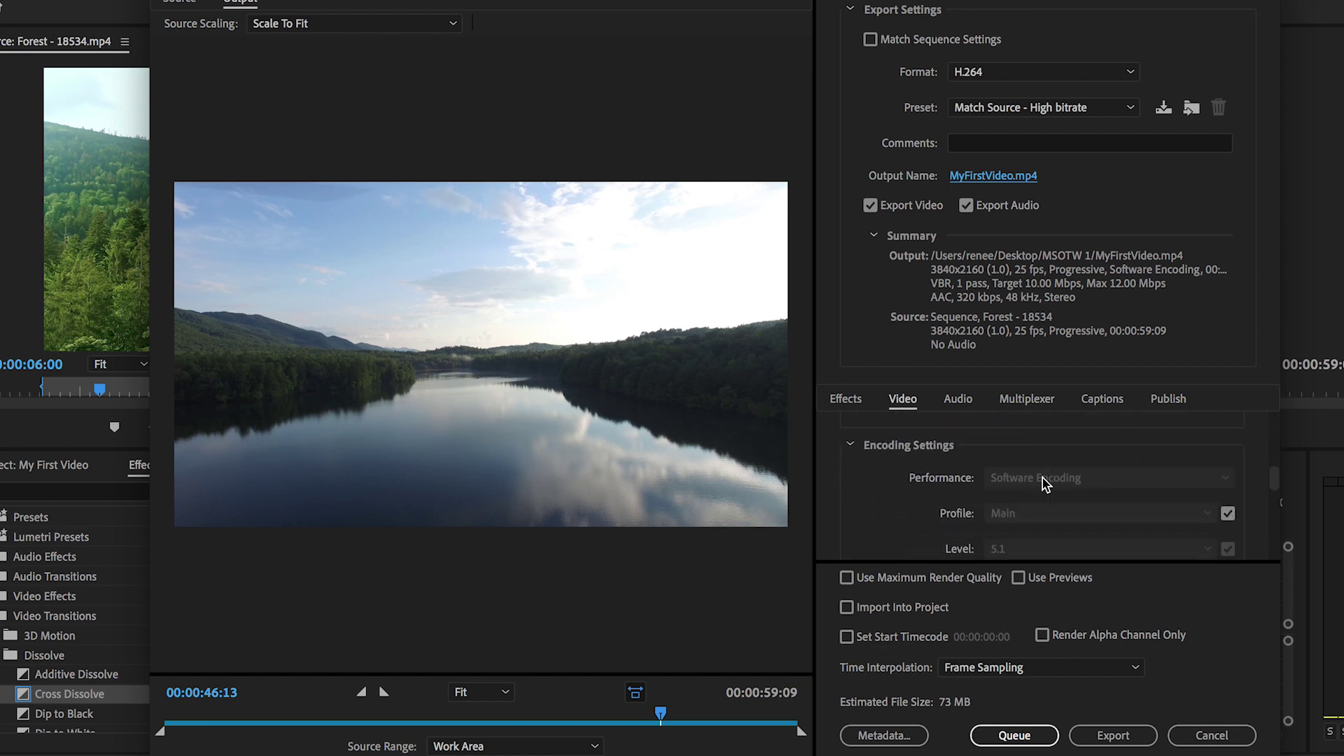
scroll(1046, 483, up, 10)
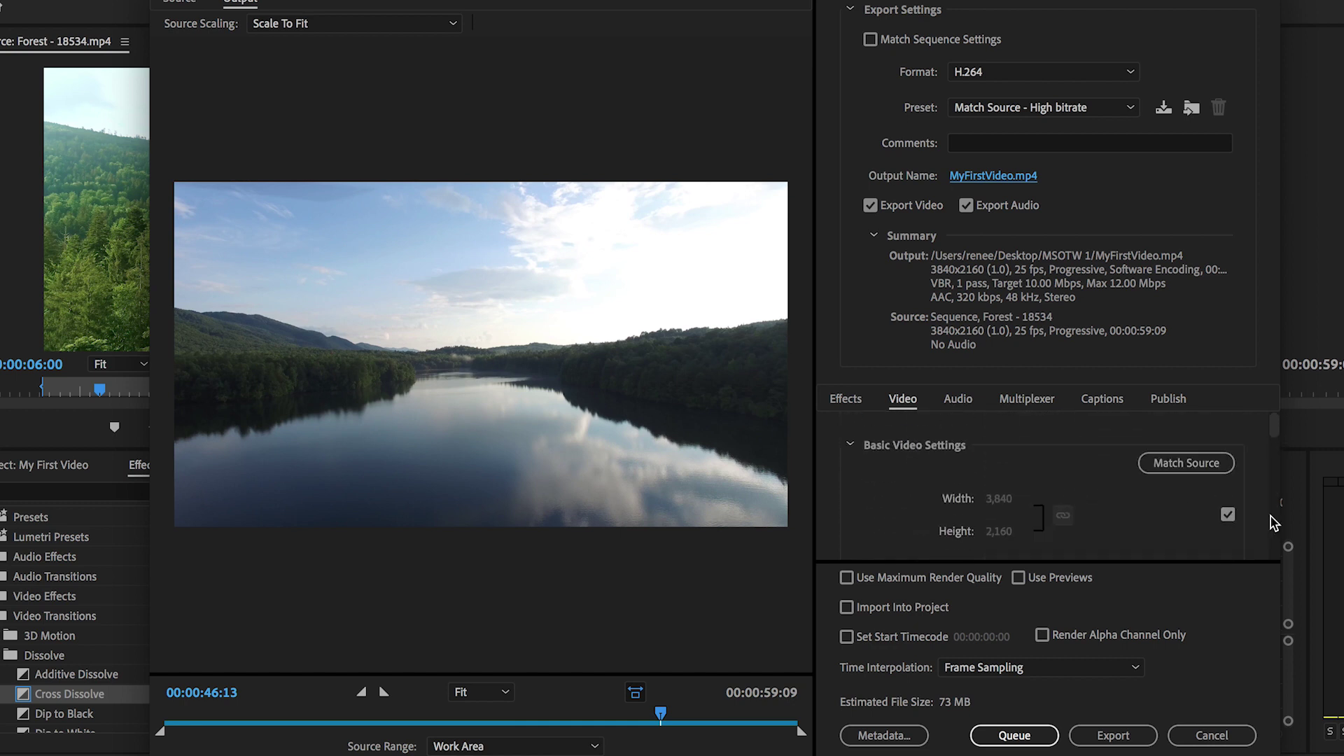
drag(1274, 422, 1274, 424)
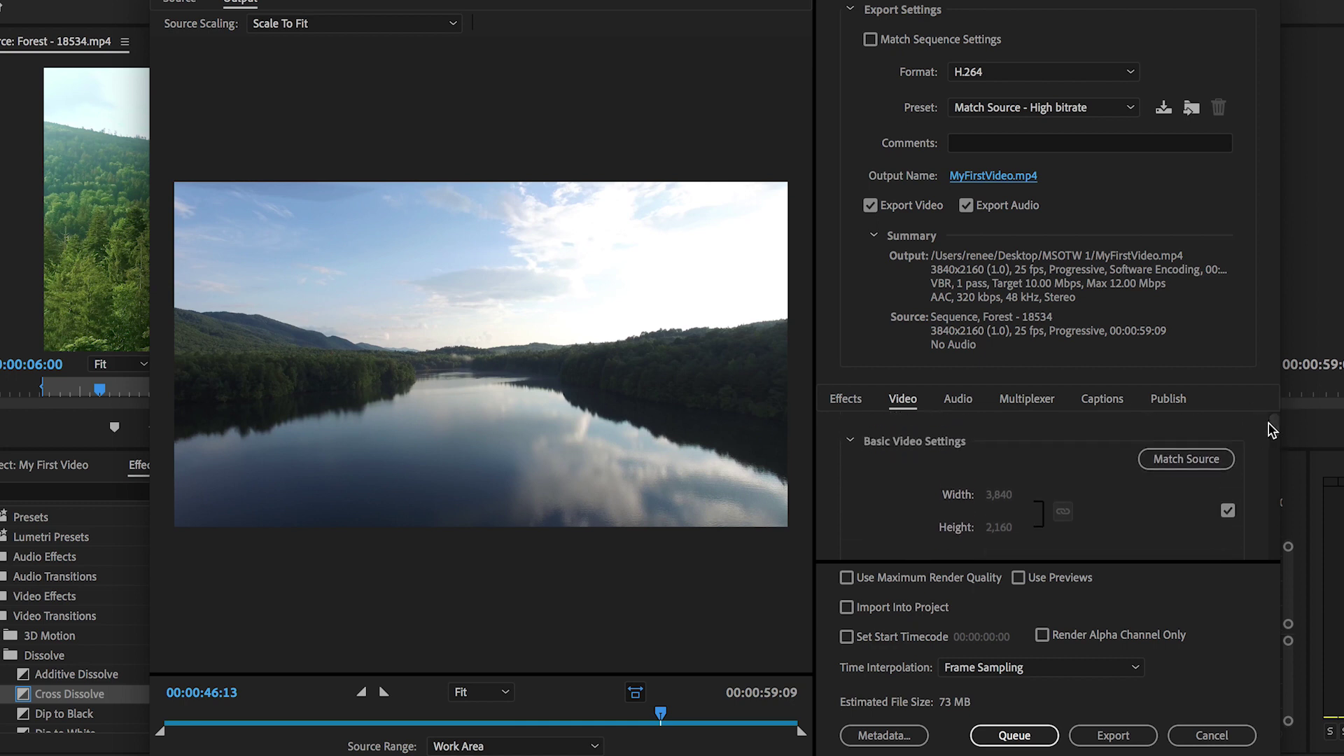
click(1176, 466)
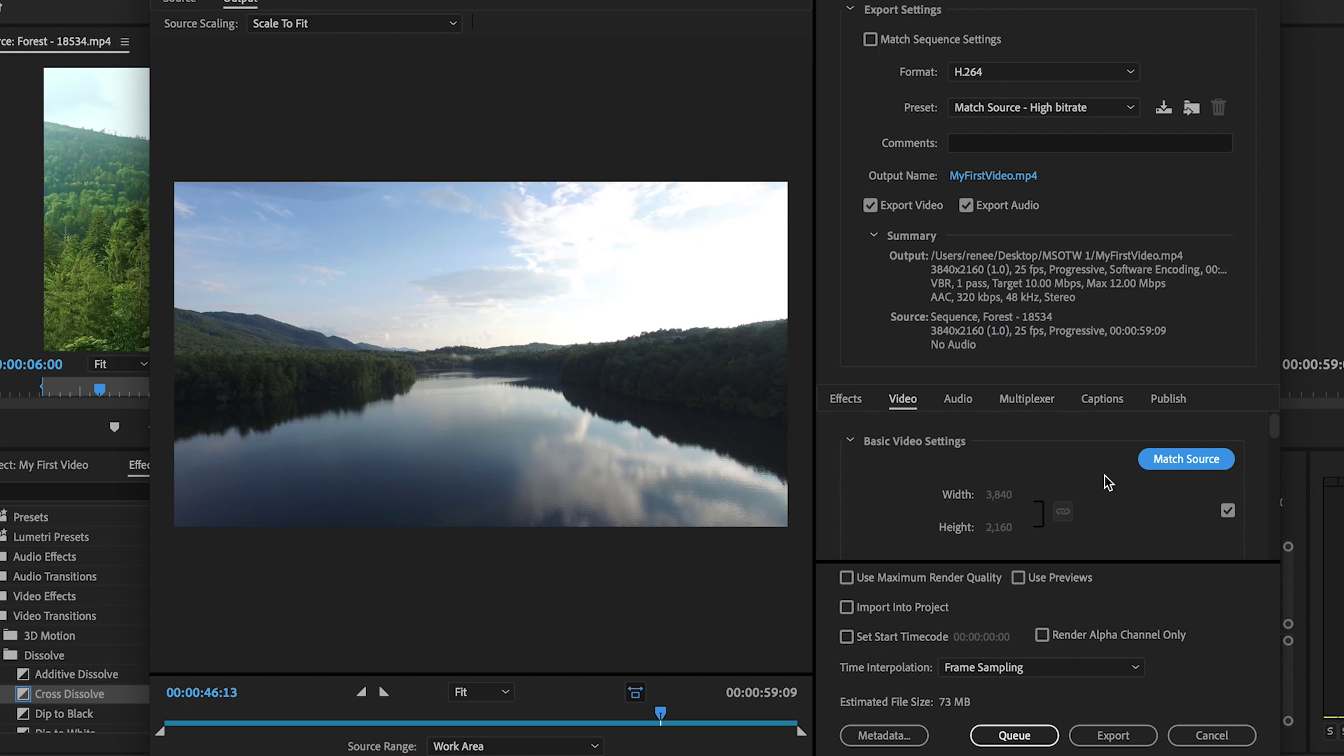
- Review the export's bitrate settings and keep the bitrate encoding on VBR, 1 pass
drag(1278, 430, 1274, 437)
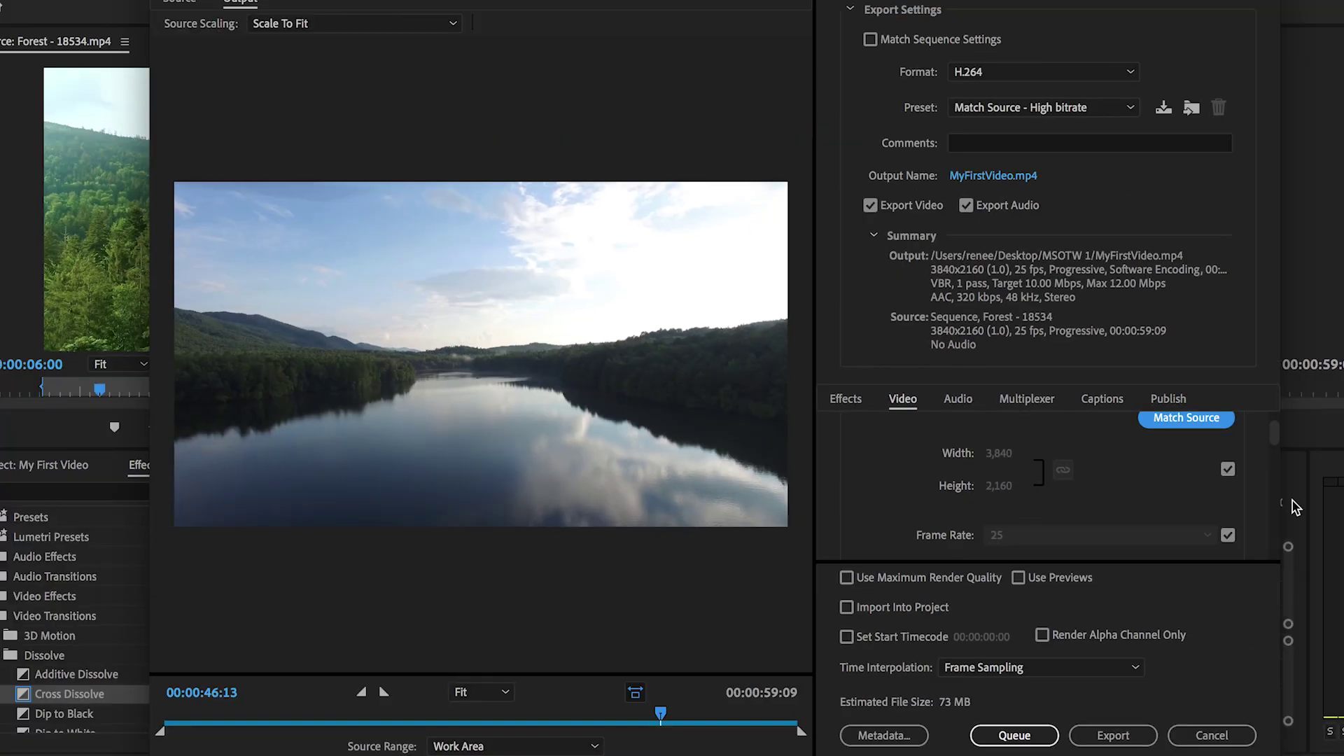
drag(1273, 438, 1272, 530)
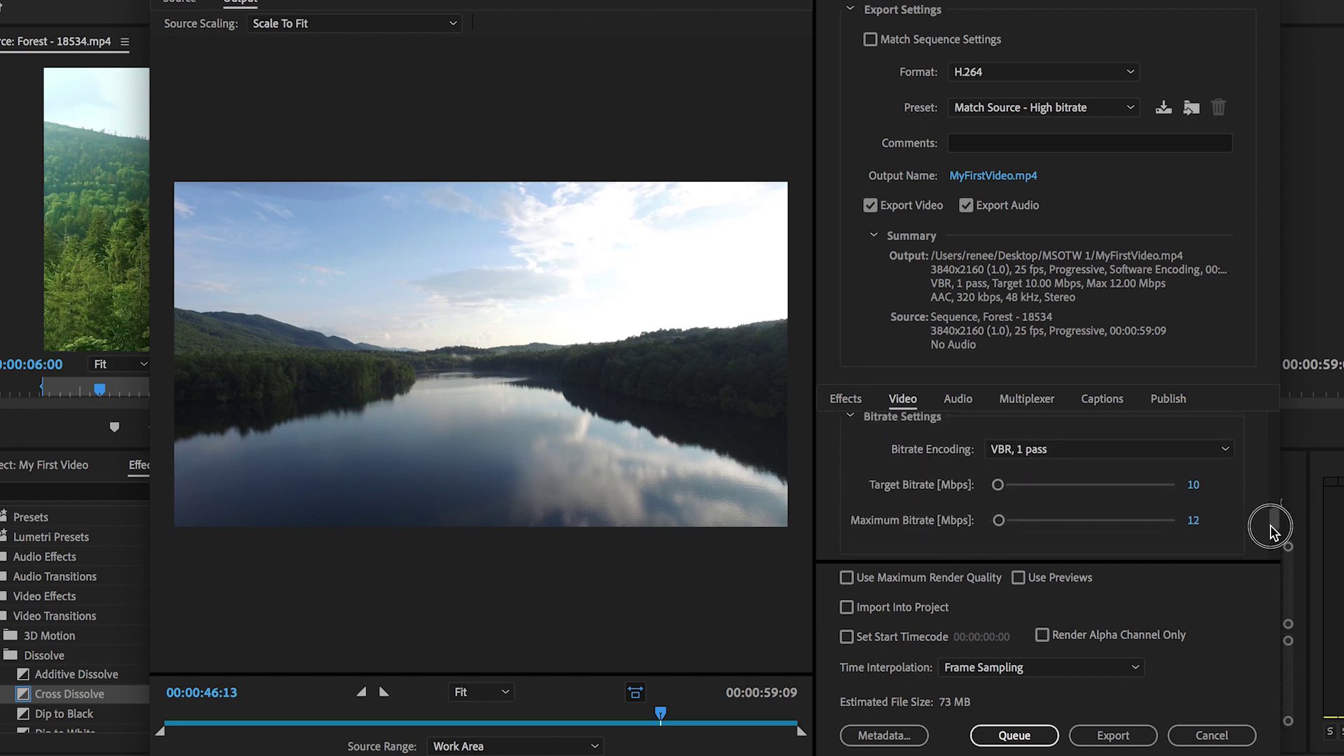
drag(1272, 532, 1272, 535)
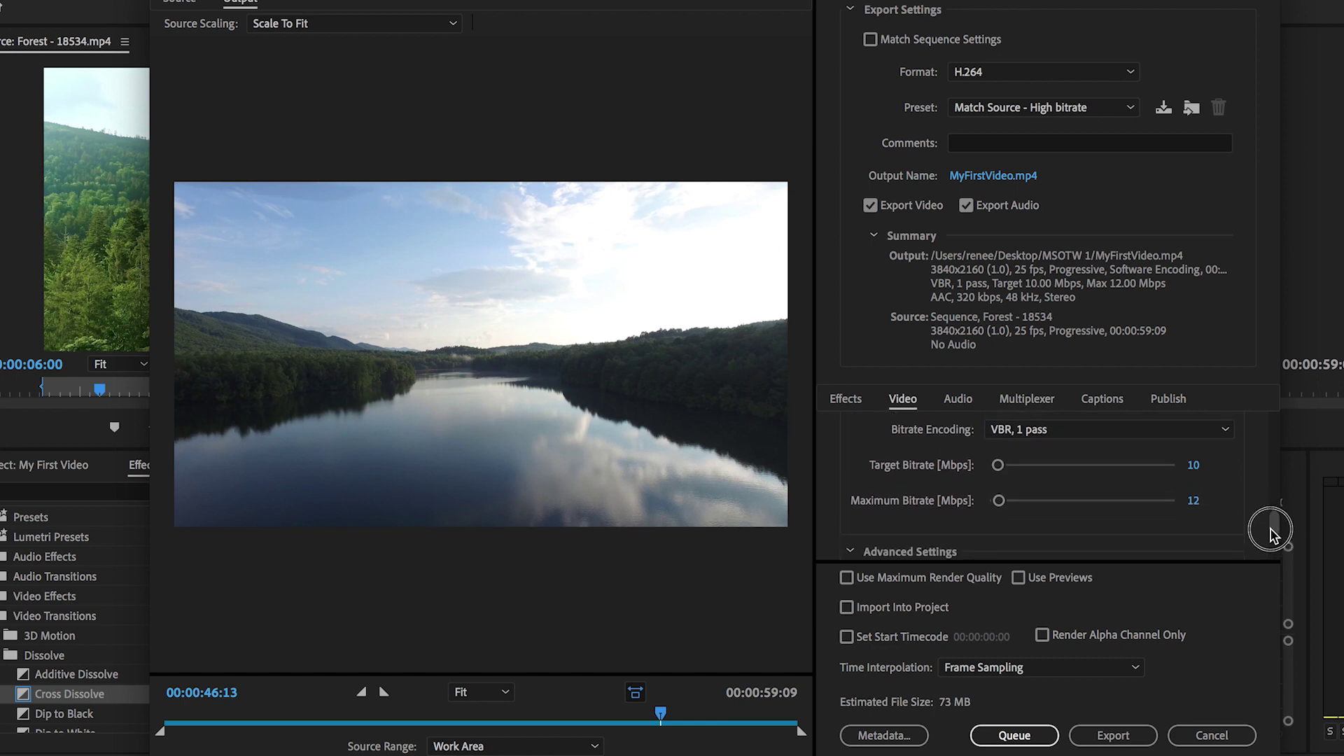
mouse_move(1272, 530)
mouse_down()
mouse_move(1271, 472)
mouse_move(1274, 537)
mouse_move(1273, 517)
mouse_up()
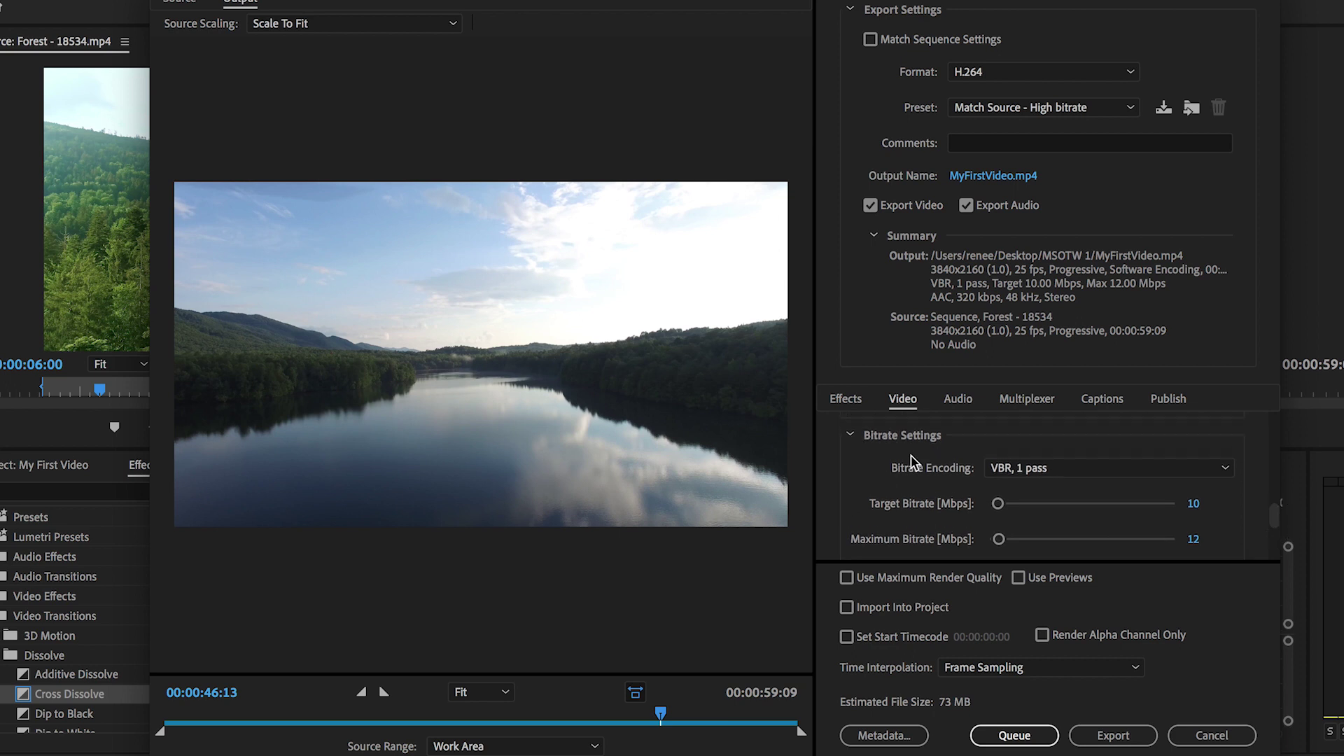
click(1027, 469)
click(1034, 513)
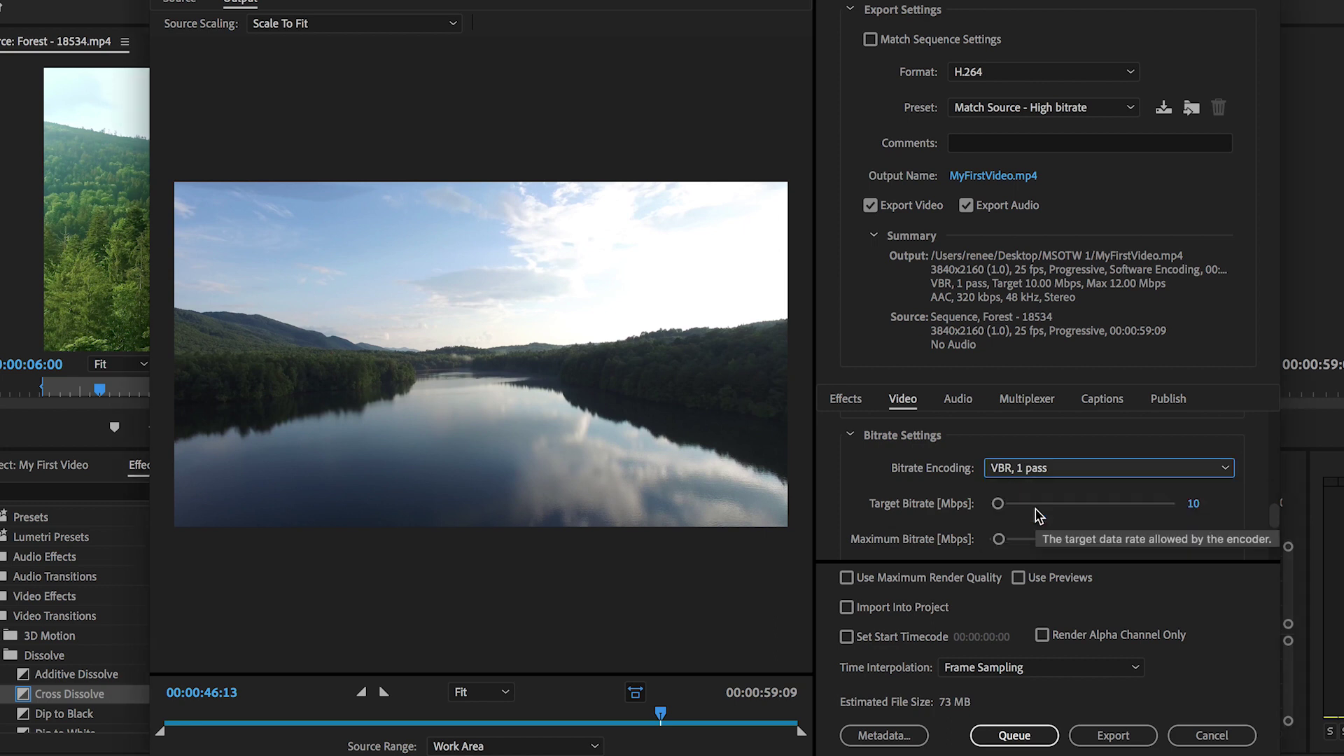
- Try a target bitrate of 226.02 Mbps, and lower the target to 11.38 Mbps and the maximum to 14.66 Mbps
drag(1127, 506, 1165, 503)
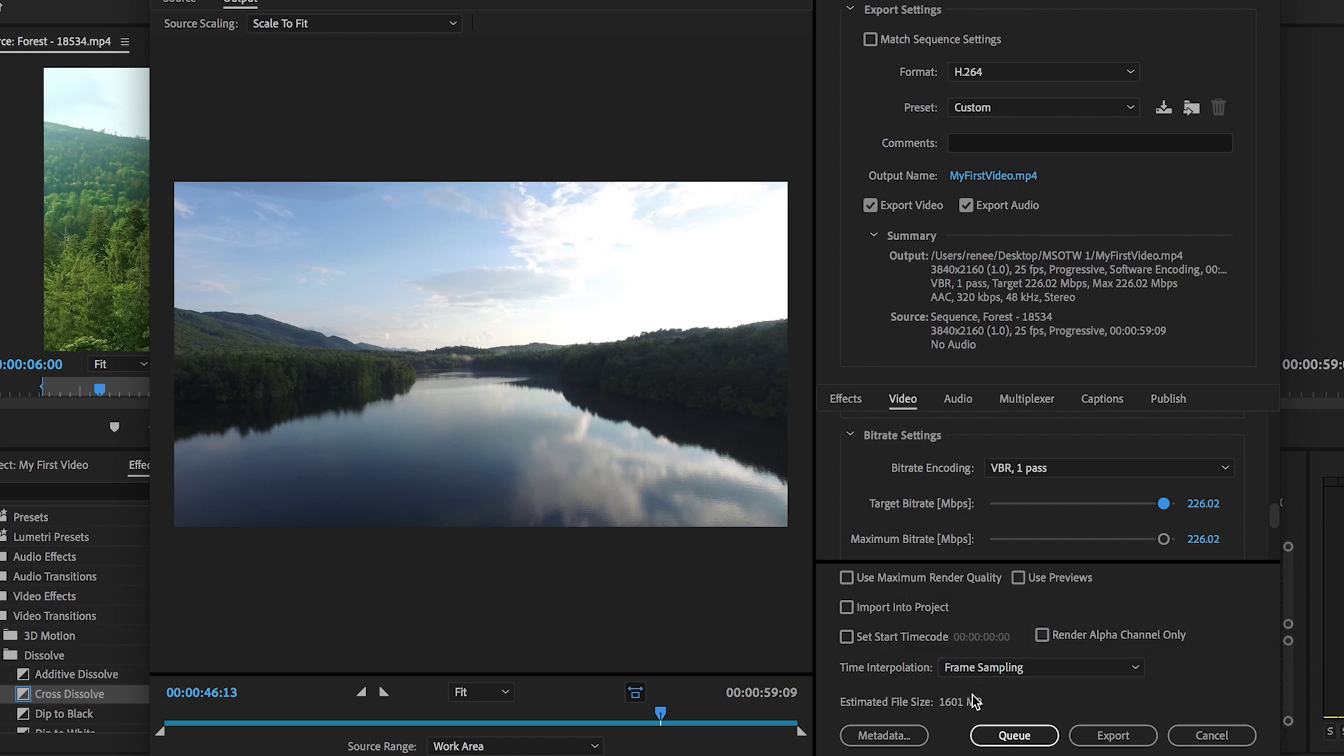
drag(1173, 505, 999, 505)
drag(1163, 540, 1001, 540)
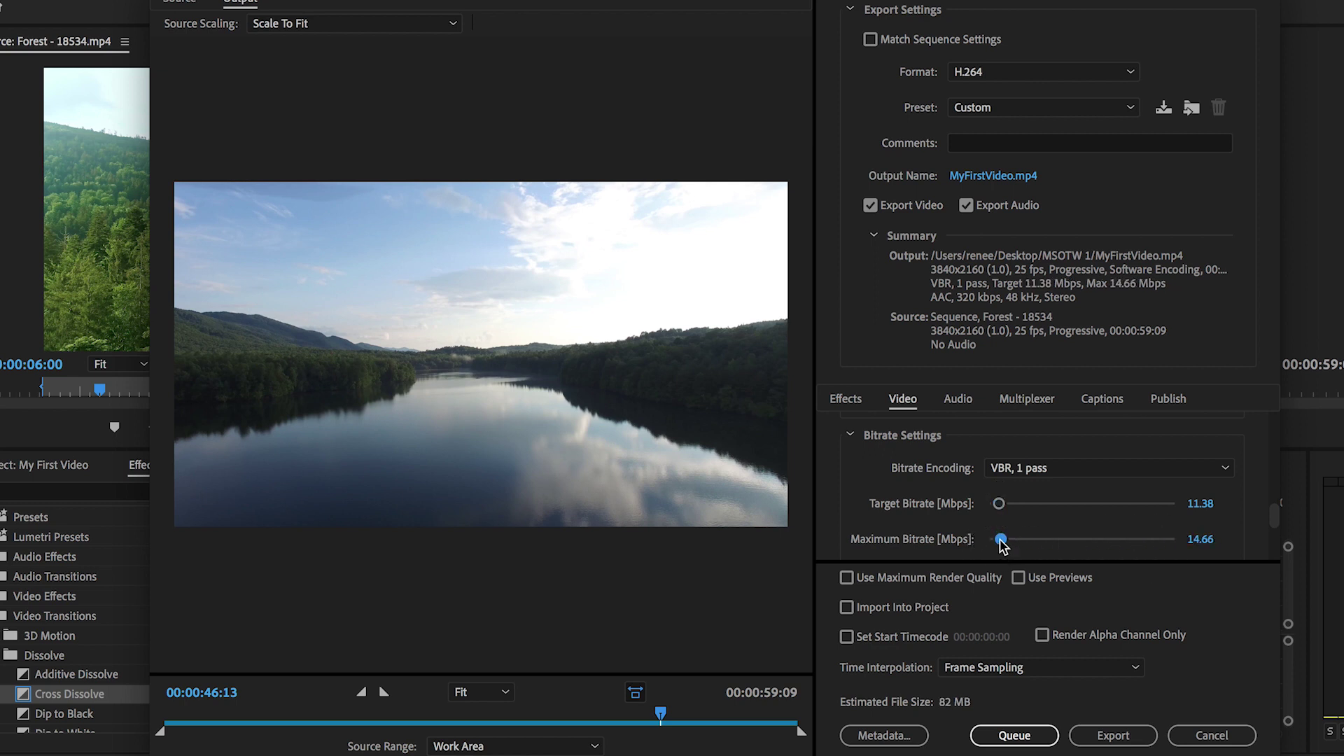
- Set the target bitrate to 10 Mbps and the maximum bitrate to 11 Mbps
click(1204, 503)
text(10)
click(1199, 539)
text(11)
key(Return)
- Try a target bitrate of 230.17 Mbps, and bring the target and maximum bitrates back down to 11 Mbps
drag(998, 503, 1170, 505)
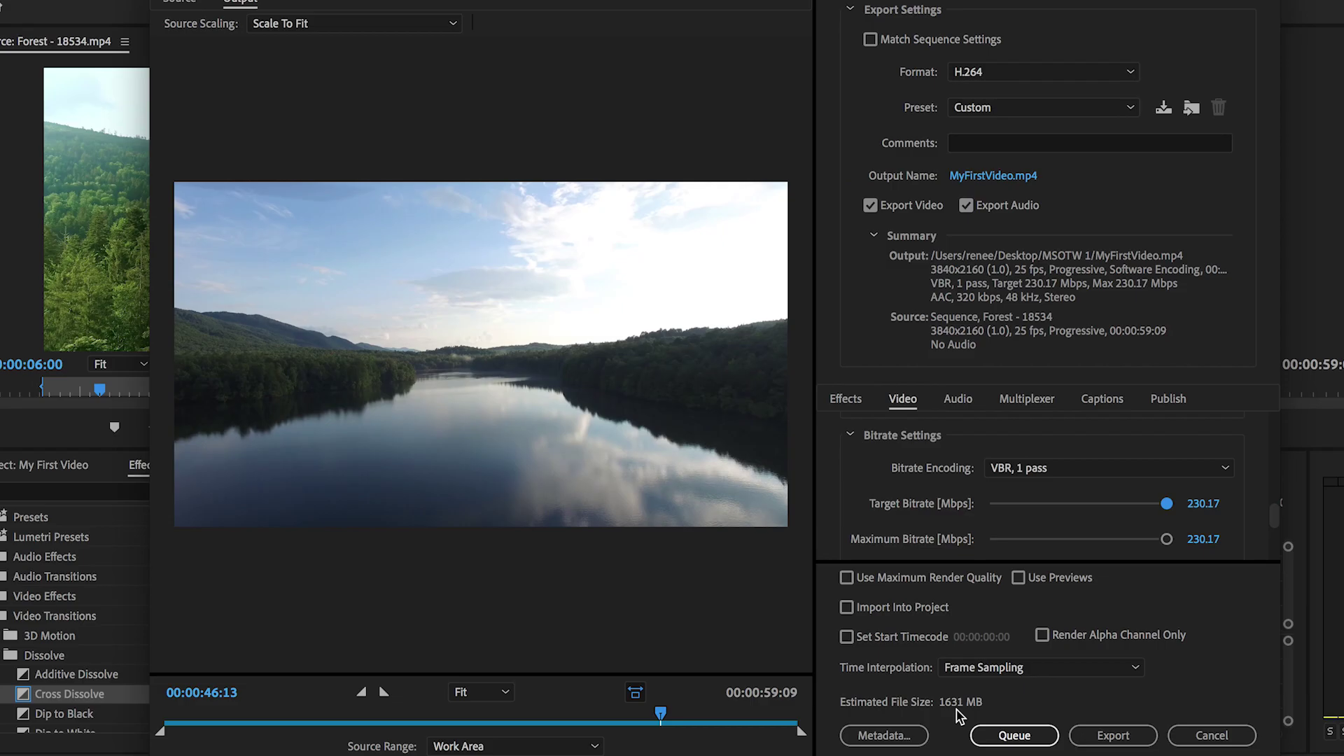
drag(1169, 507, 1005, 516)
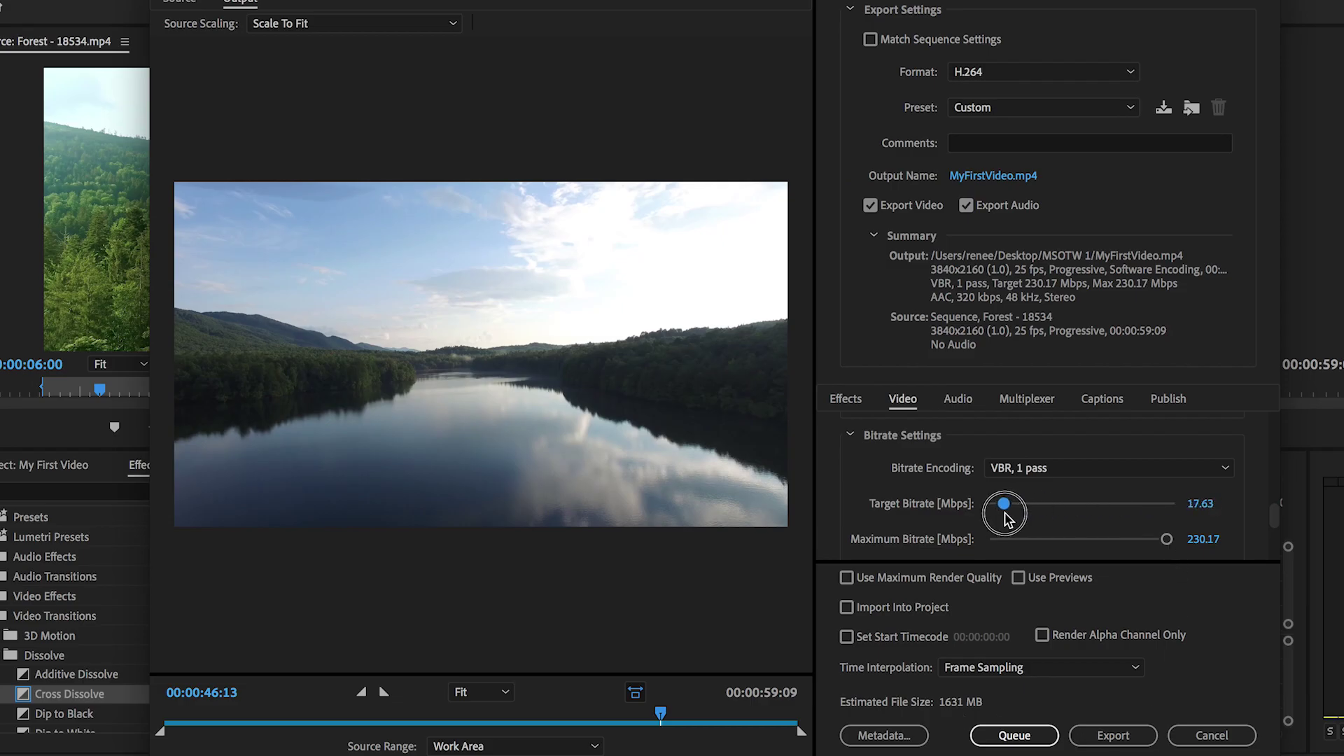
click(1198, 510)
text(11)
click(1205, 542)
text(10)
key(Return)
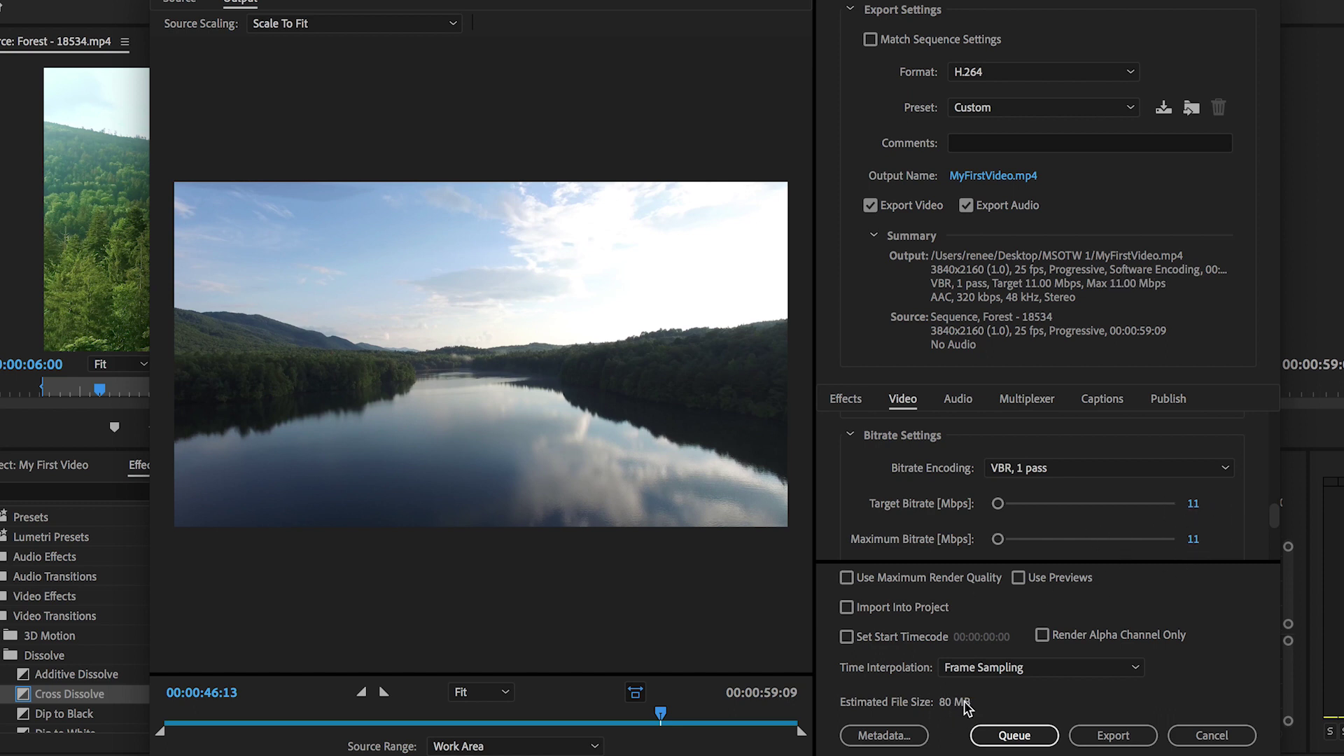
- Set both the target bitrate and the maximum bitrate to 10 Mbps
click(1193, 504)
text(10)
key(Return)
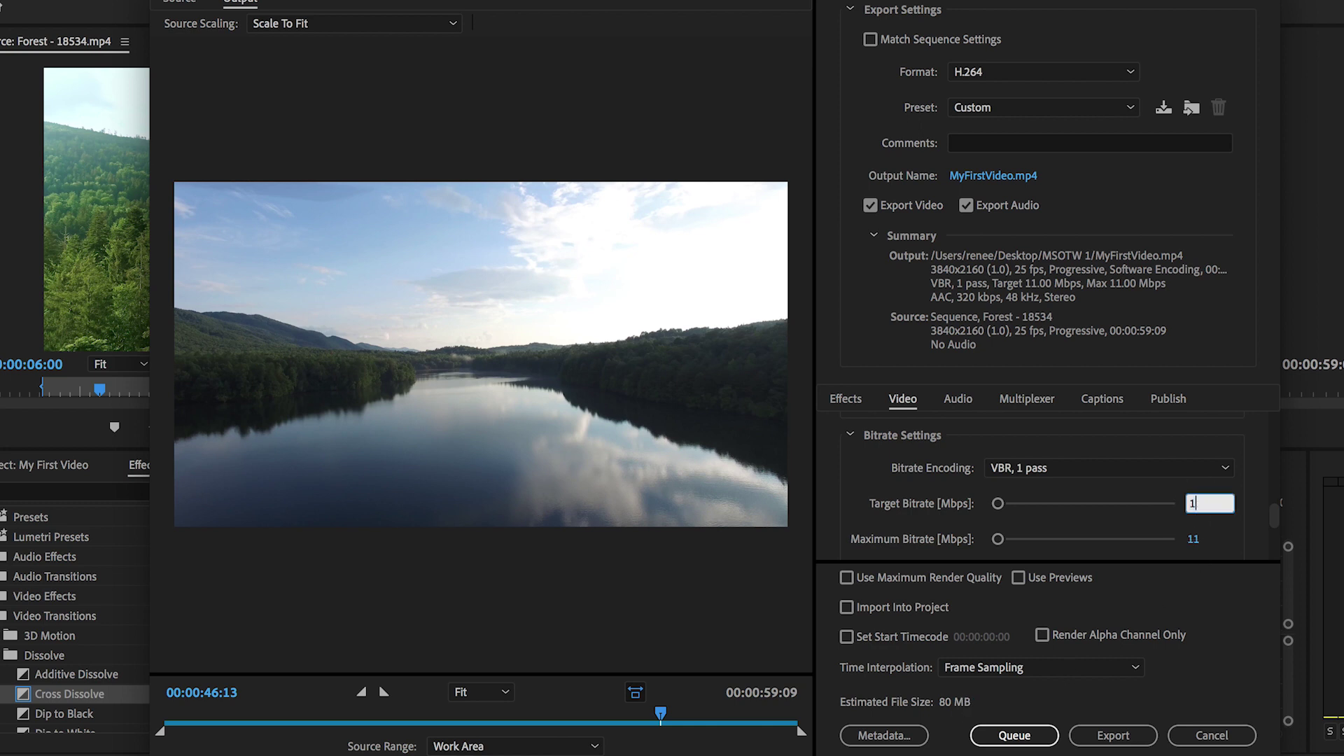
click(1194, 539)
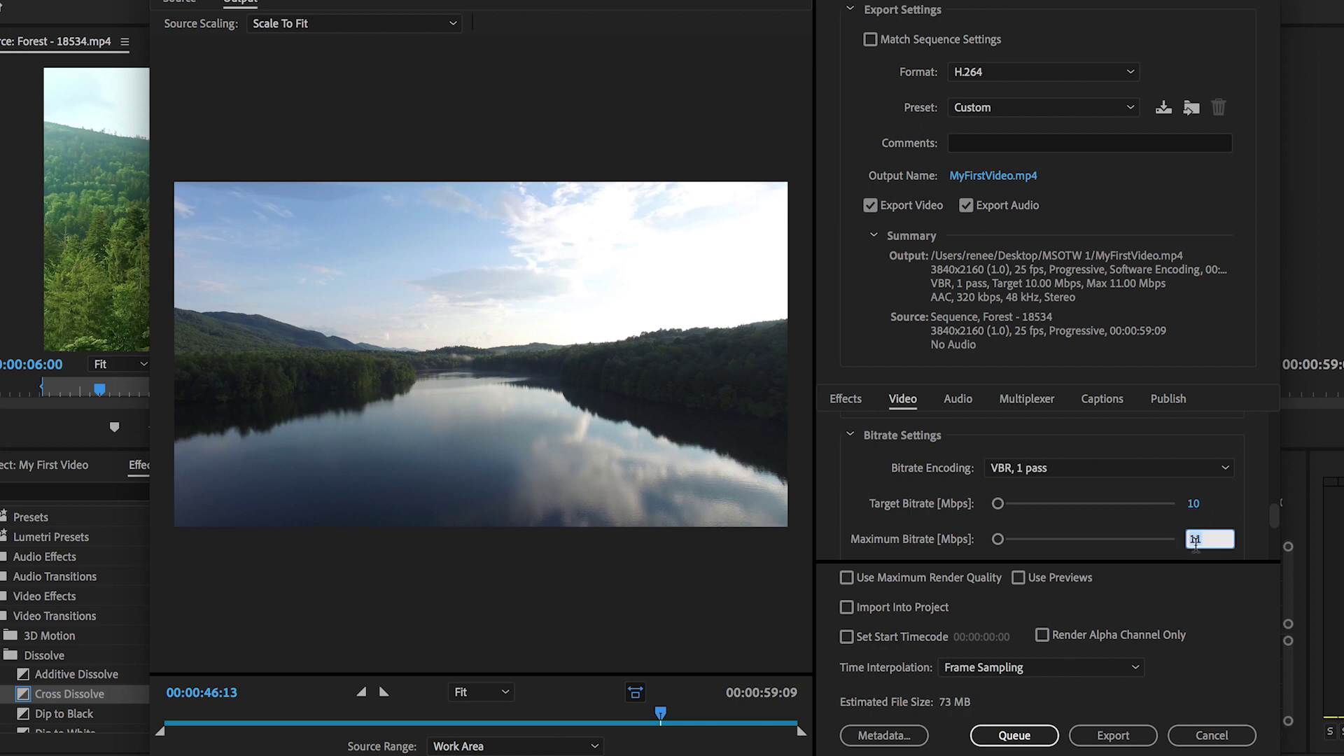
text(10)
key(Return)
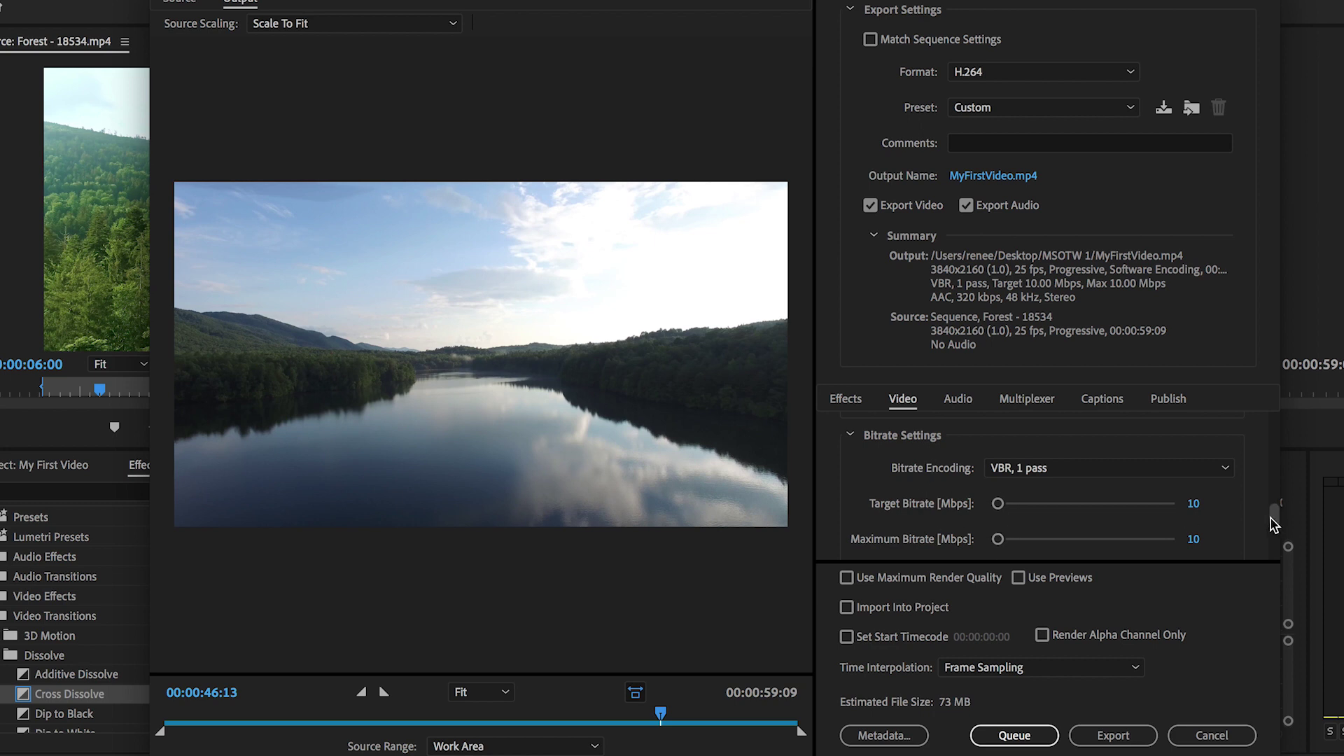
- Export the sequence immediately as MyFirstVideo.mp4 with the current settings
drag(1278, 516, 1269, 481)
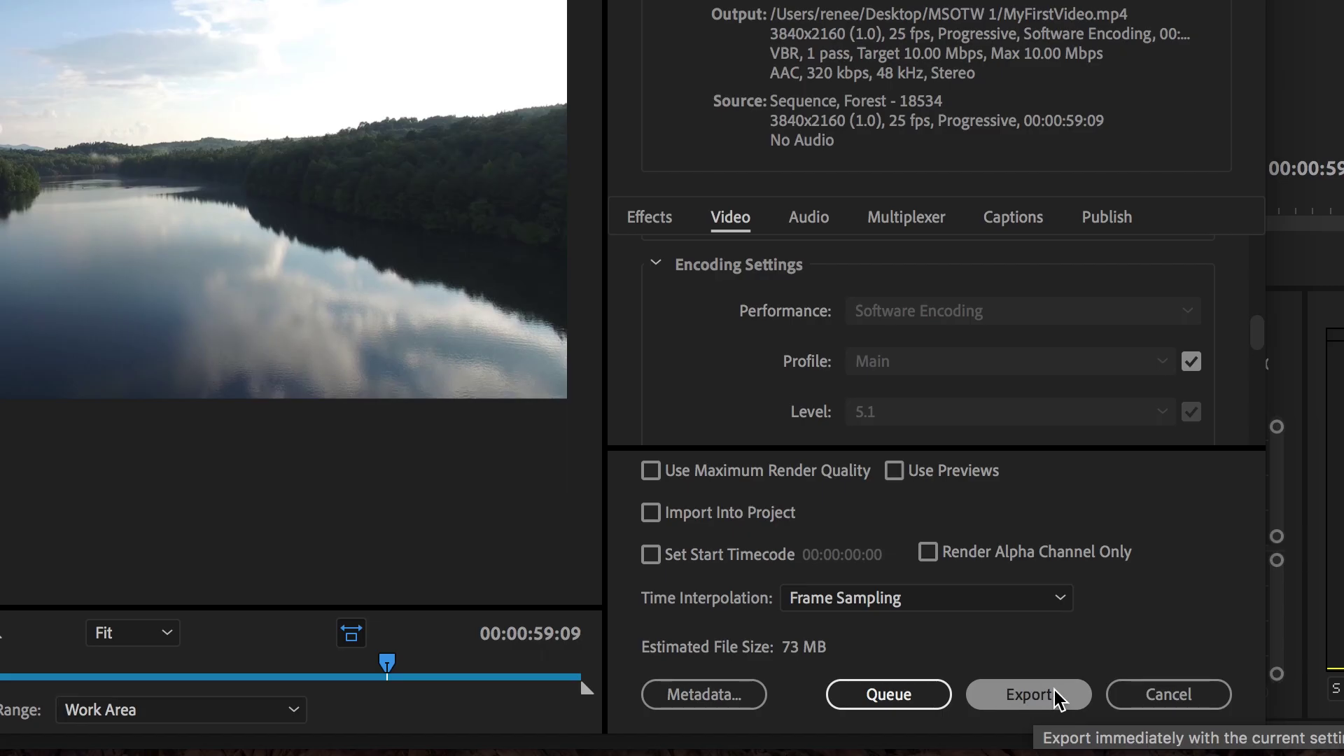
click(1057, 695)
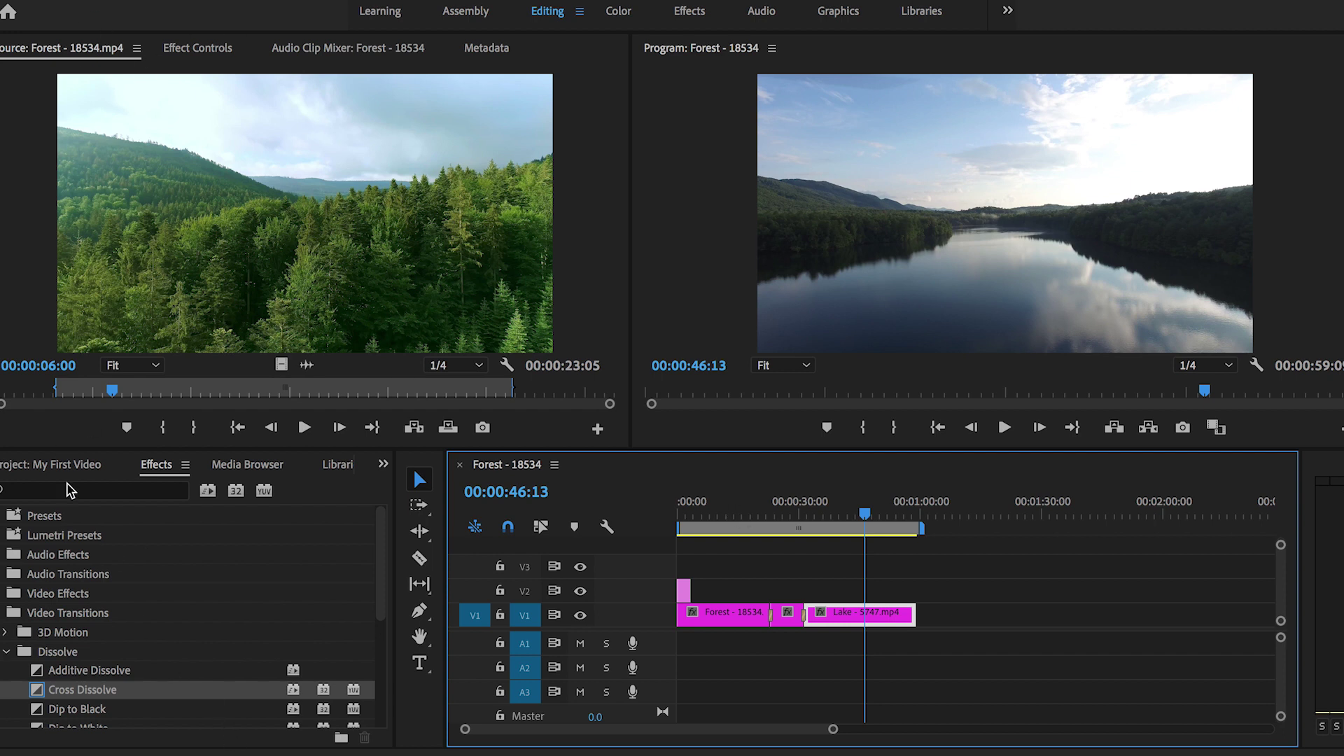
- Switch to Finder and select the exported MyFirstVideo.mp4 in the MSOTW 1 folder on the Desktop
click(38, 744)
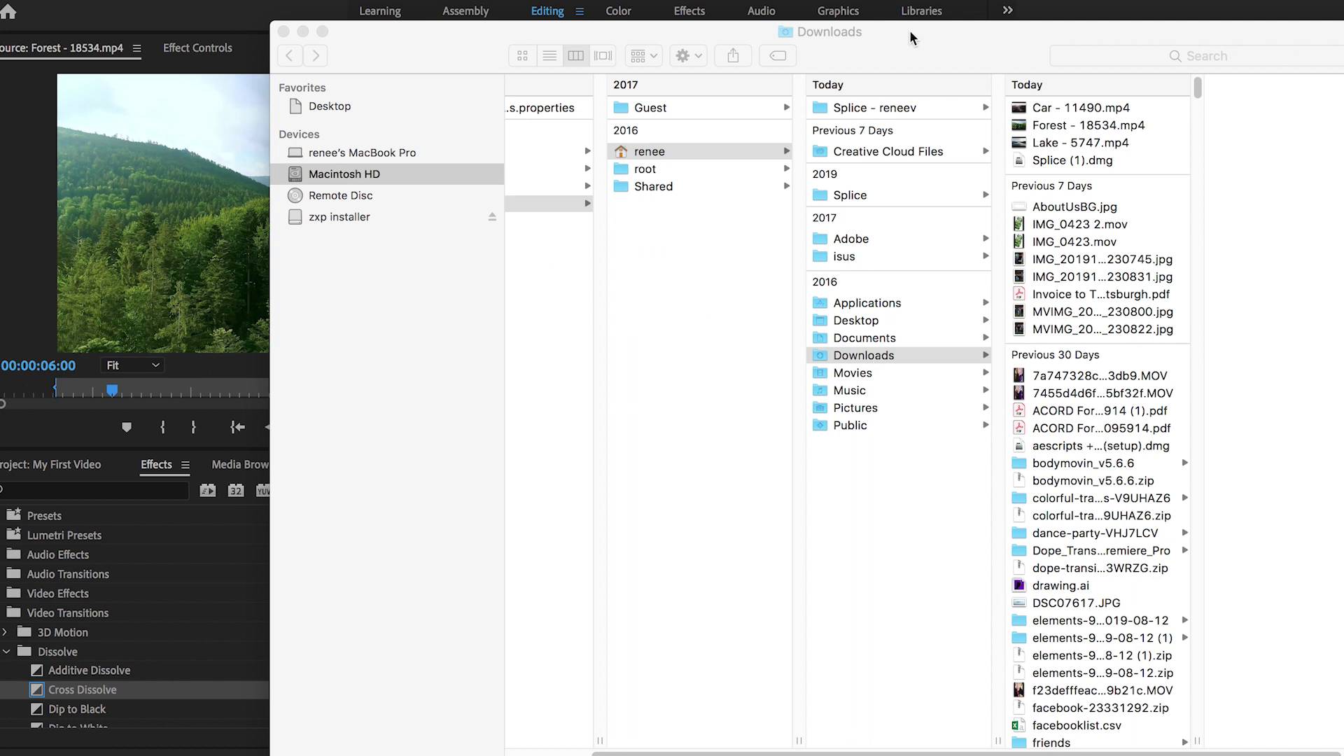
drag(910, 37, 591, 44)
click(538, 327)
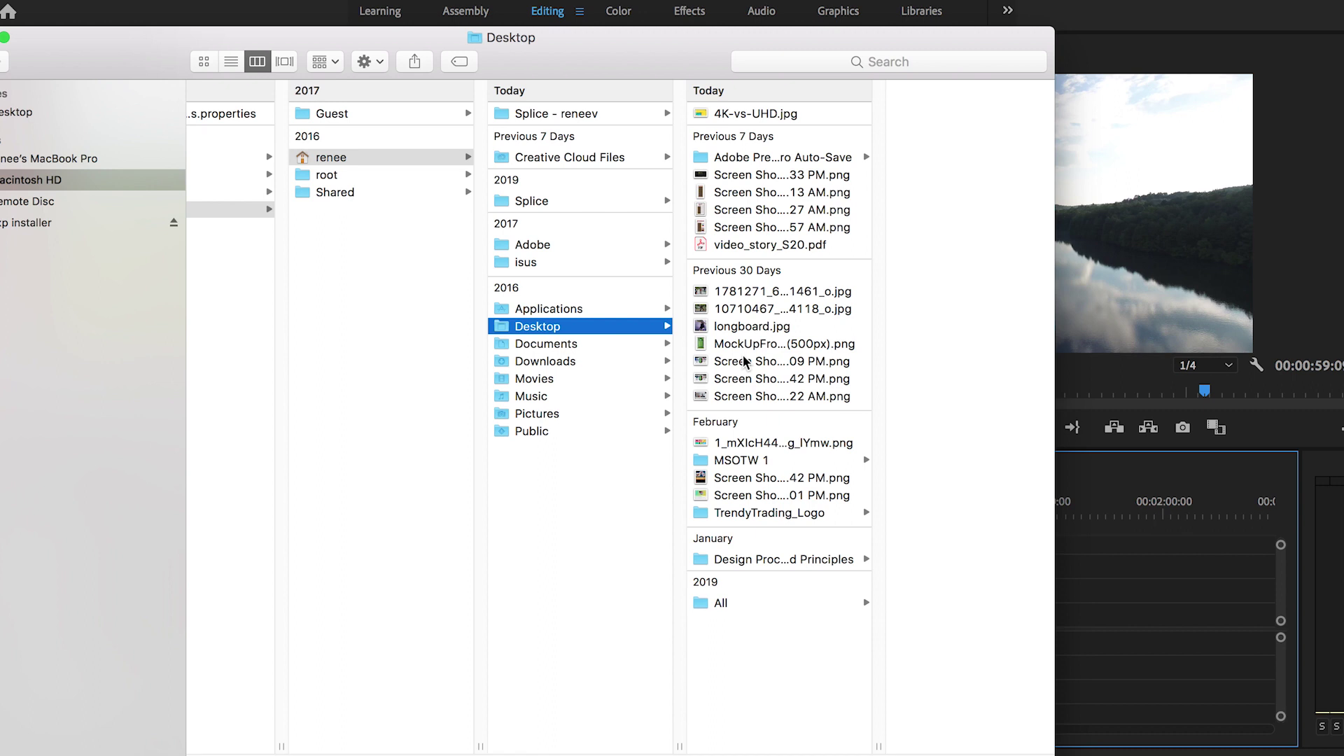
click(744, 462)
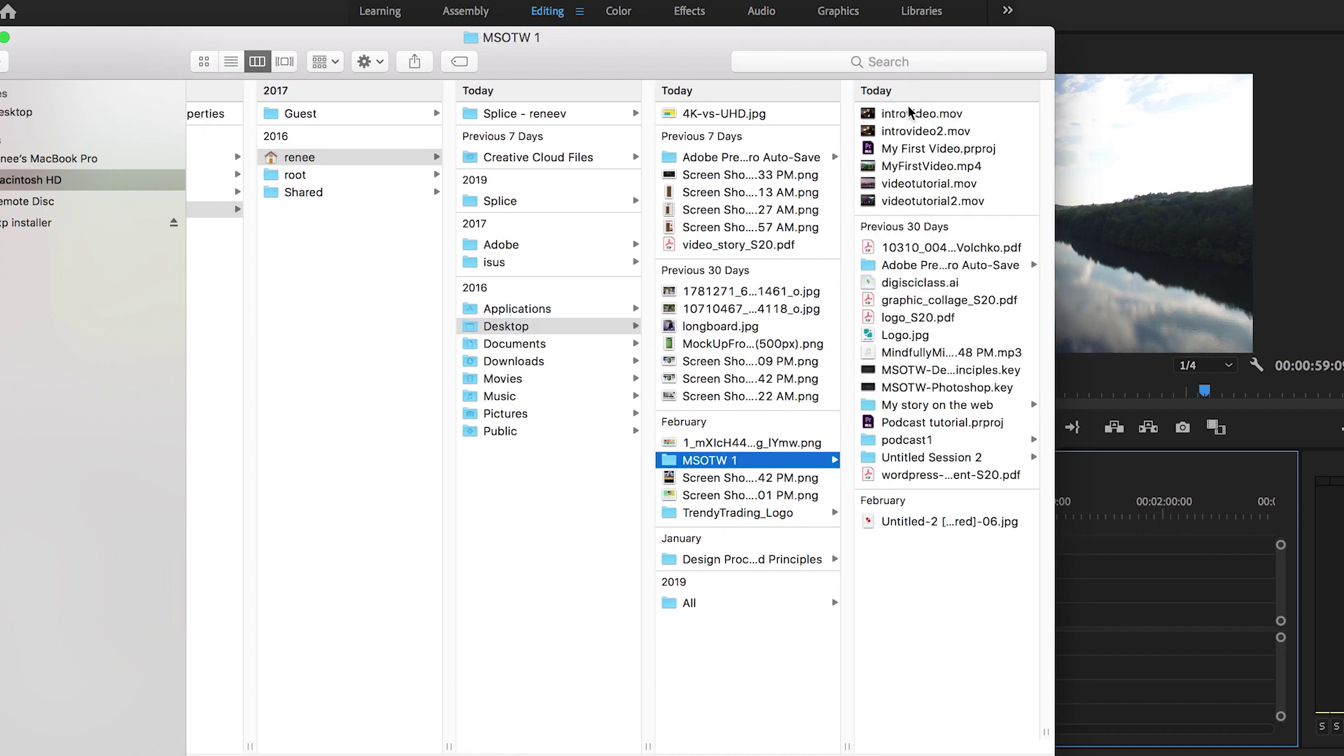
click(941, 169)
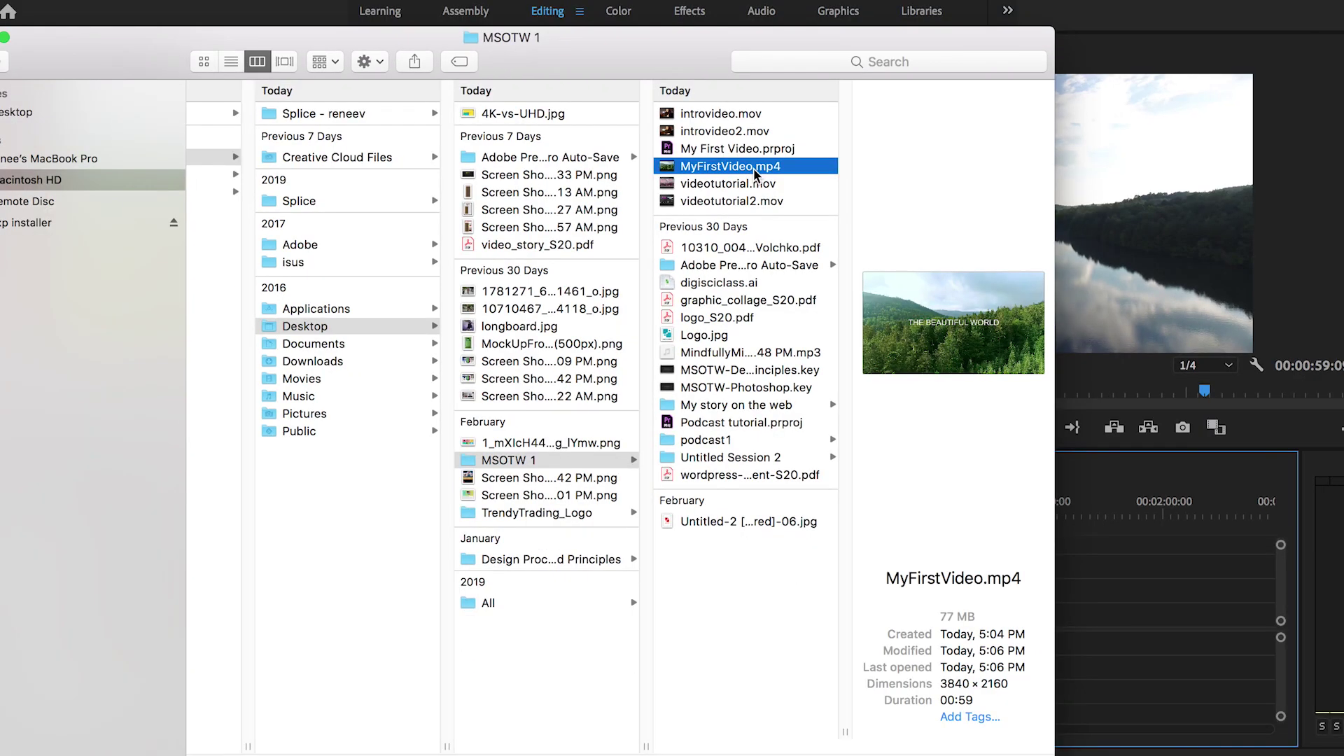
- Play MyFirstVideo.mp4 in a quick preview, close the preview and reposition the Finder window
key(space)
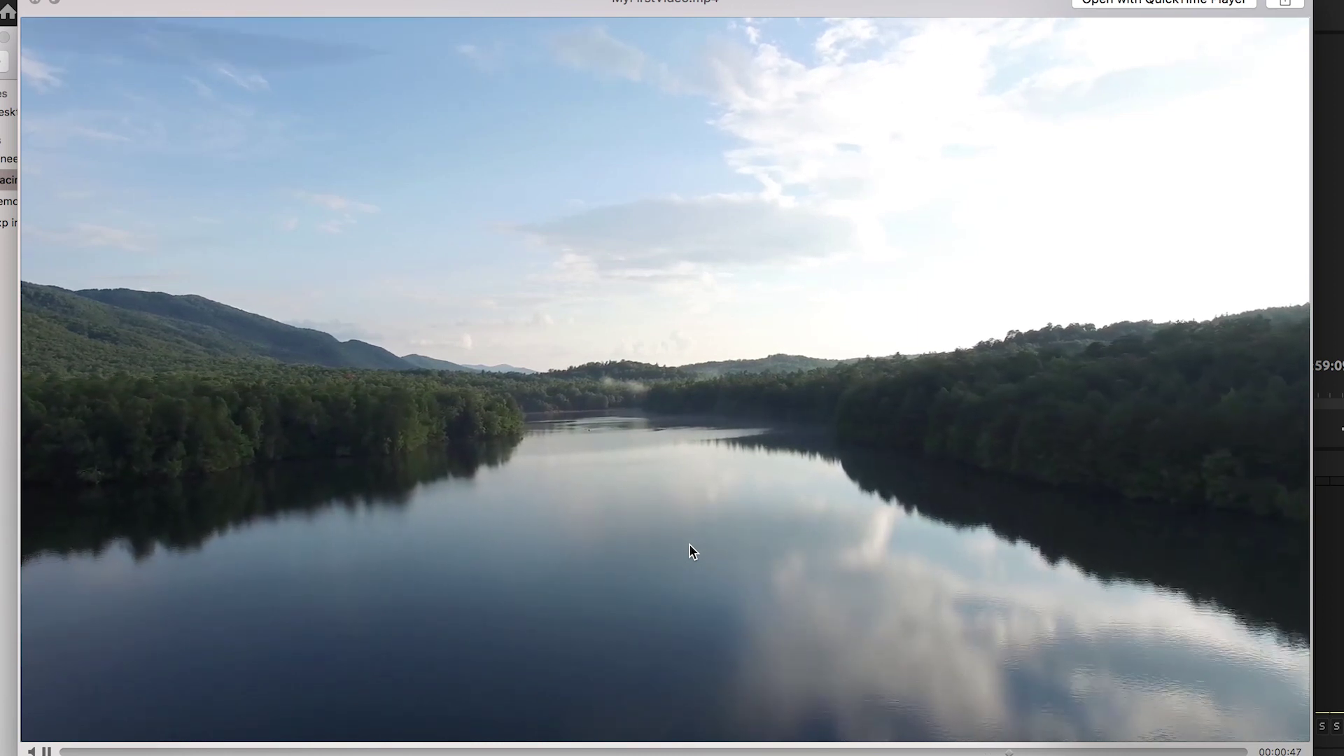
key(space)
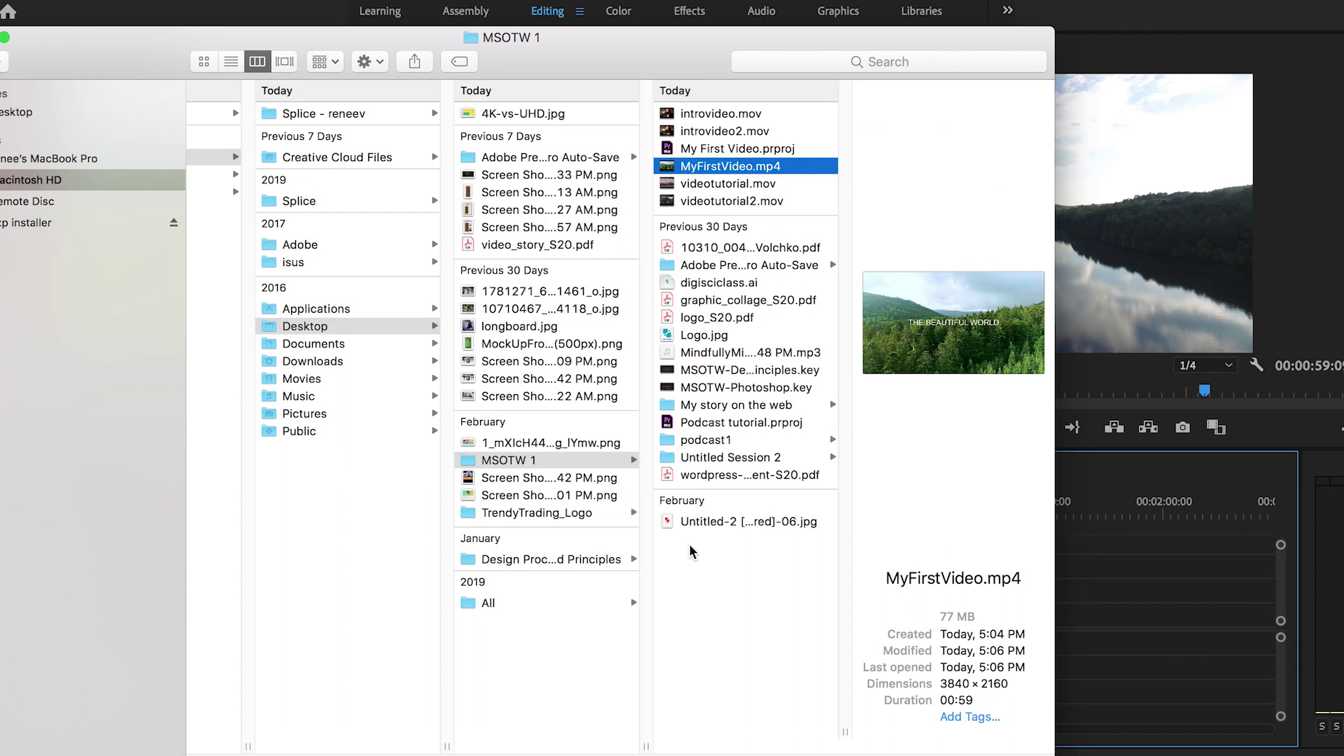
drag(655, 47, 892, 260)
drag(339, 263, 174, 62)
drag(810, 178, 811, 185)
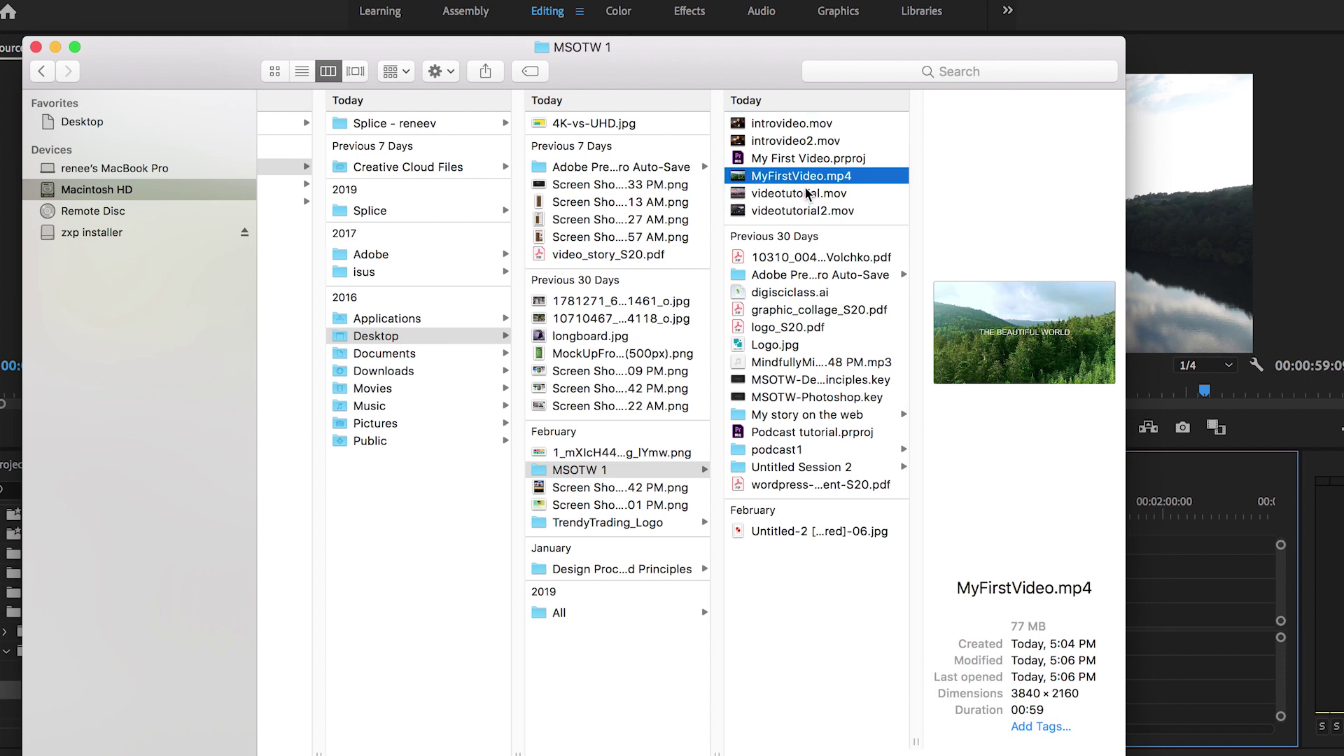